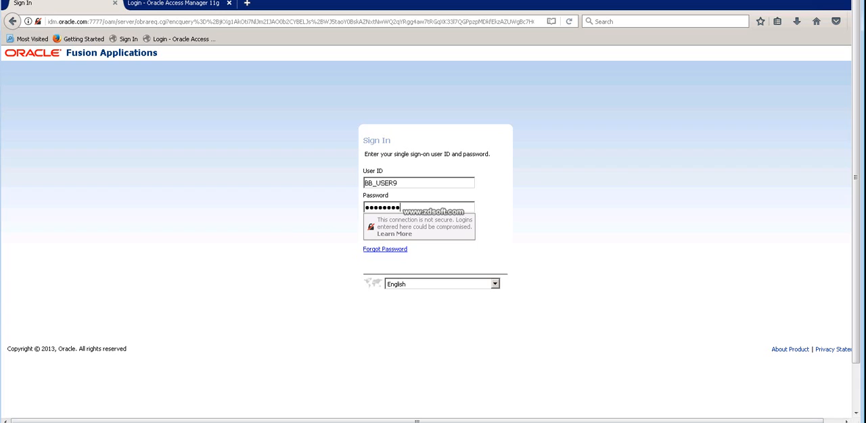
# Sign in with the account password and open the Setup and Maintenance work area.
pyautogui.write('**')
pyautogui.press('Return')
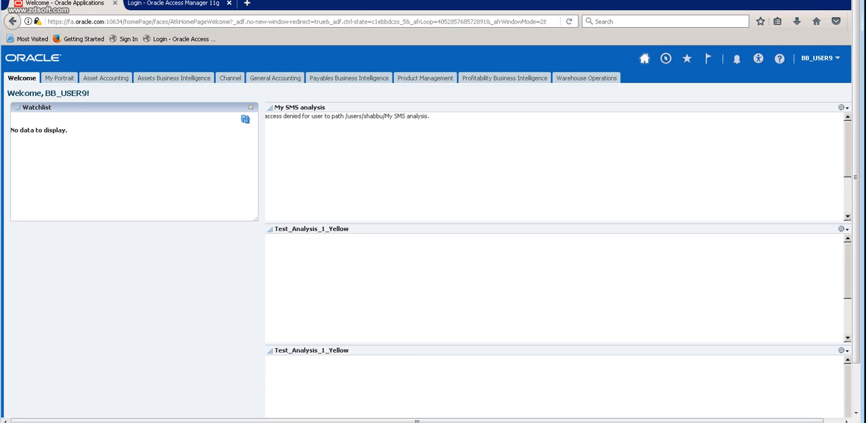
pyautogui.click(837, 59)
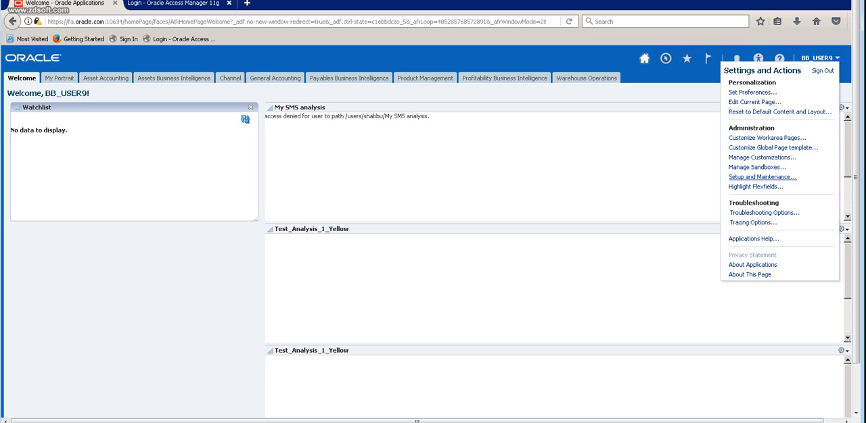
pyautogui.click(762, 177)
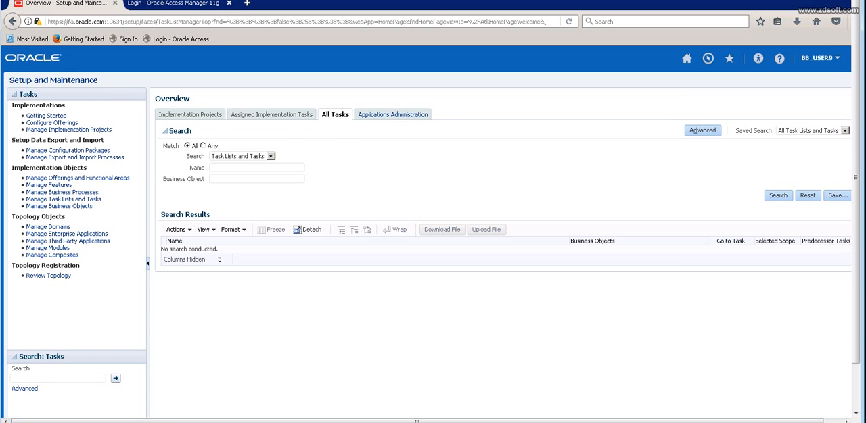
# In Applications Administration, choose the Procurement offering and open the tasks of its Financial Reporting Structures functional area.
pyautogui.click(393, 115)
pyautogui.click(286, 128)
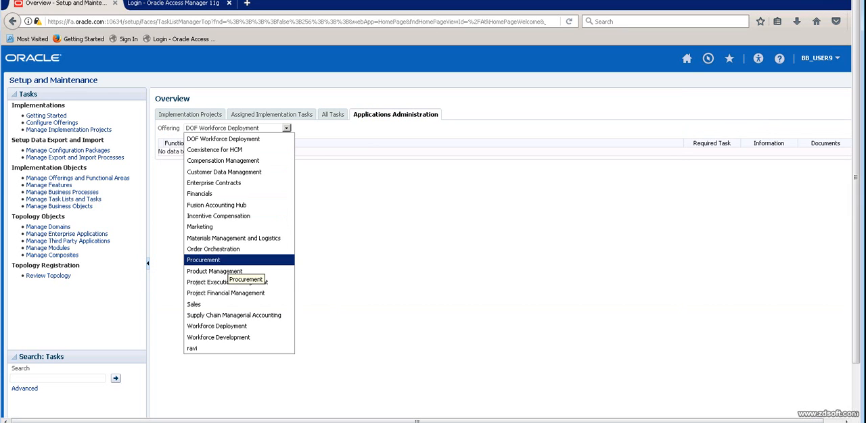
pyautogui.click(228, 260)
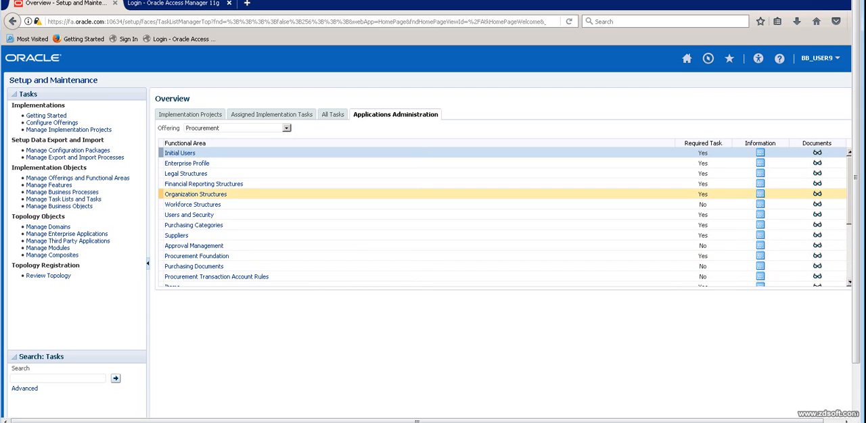
pyautogui.click(203, 184)
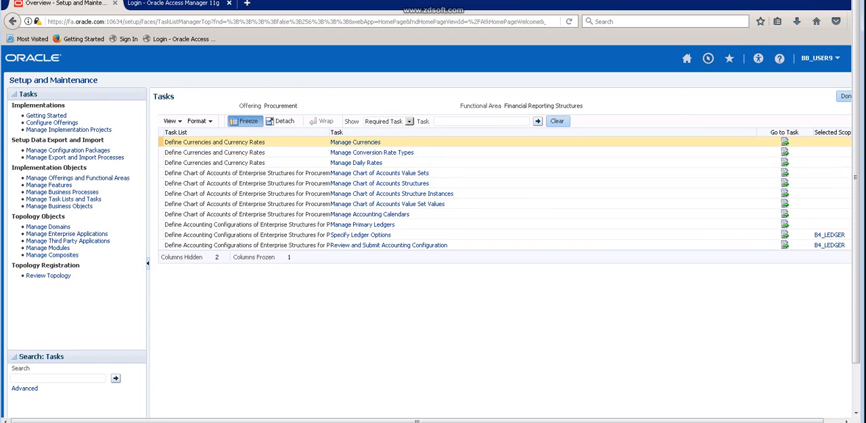
# Look up the currency code USD in the Manage Currencies task, then save and close the task.
pyautogui.click(355, 142)
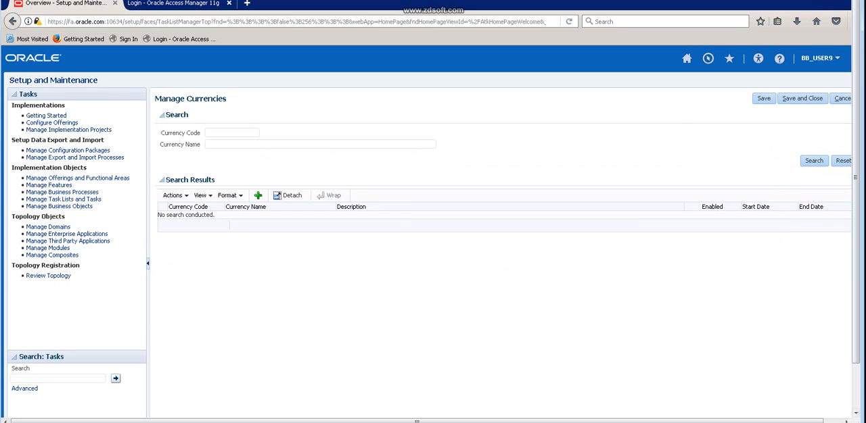
pyautogui.write('USD')
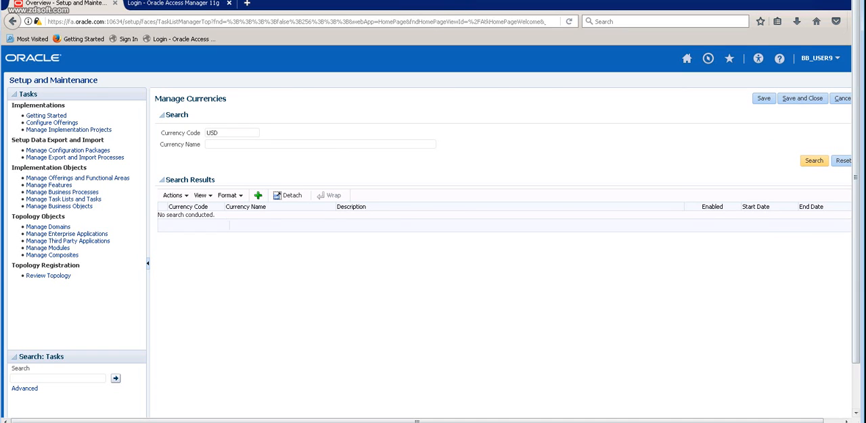
pyautogui.click(814, 160)
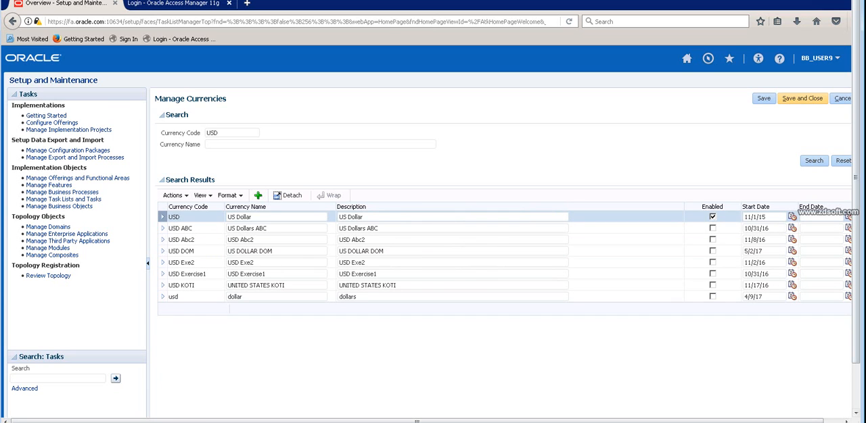
pyautogui.click(802, 98)
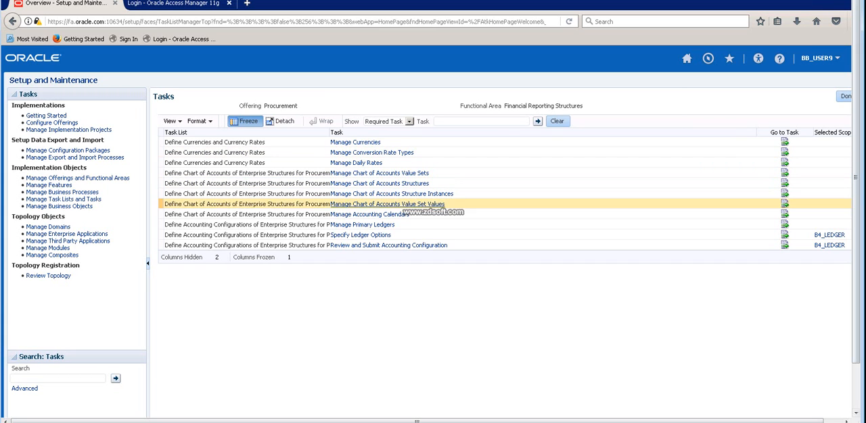
# Start a new accounting calendar from the Manage Accounting Calendars task and name it B4_CALENDAR.
pyautogui.click(370, 214)
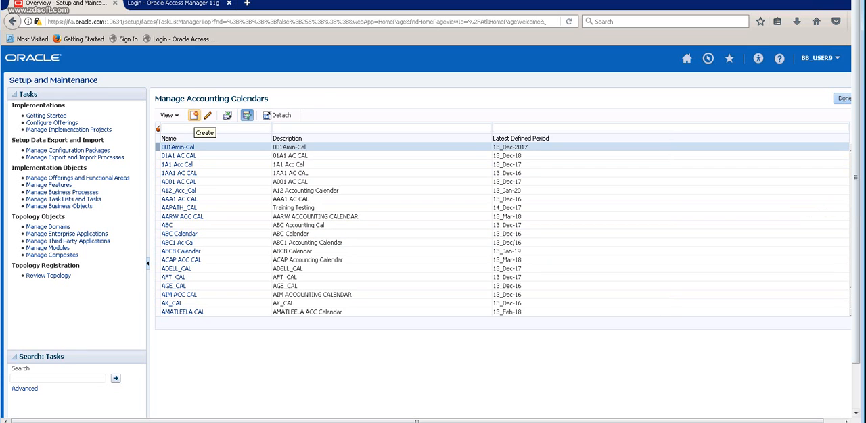
pyautogui.click(194, 115)
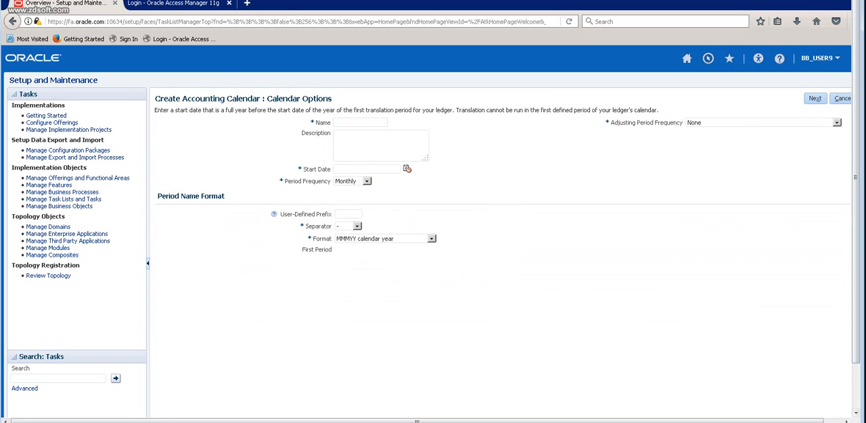
pyautogui.write('BS_')
pyautogui.press('BackSpace')
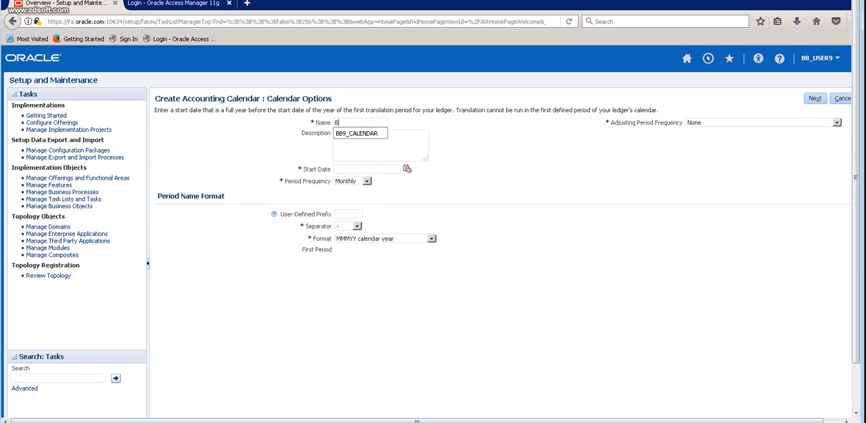
pyautogui.write('4_')
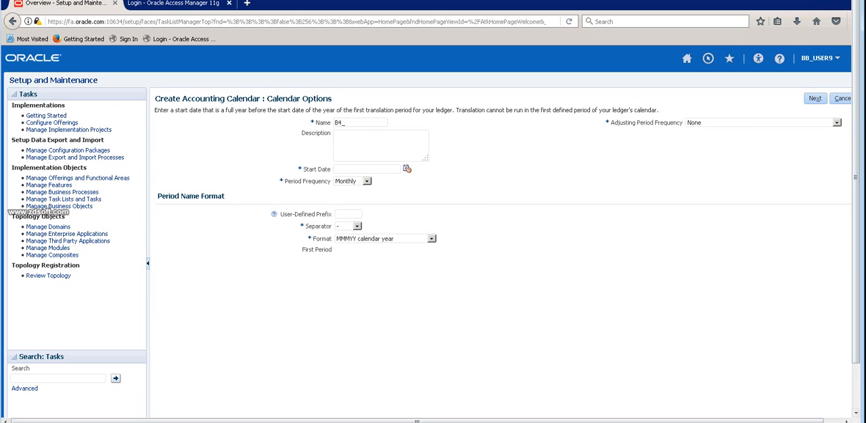
pyautogui.write('CALENDAY')
pyautogui.press('BackSpace')
pyautogui.press('BackSpace')
pyautogui.write('DAR')
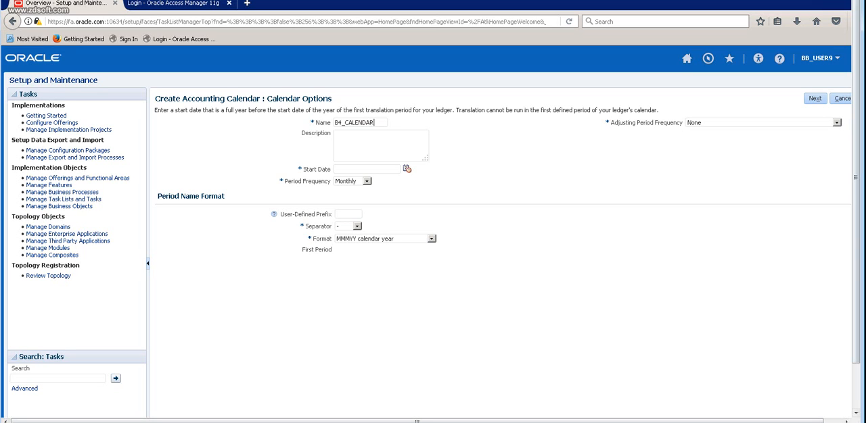
# Give the calendar the description B4_CALENDAR and the start date 1/1/17.
pyautogui.hotkey('ctrl', 'a')
pyautogui.hotkey('ctrl', 'c')
pyautogui.press('Tab')
pyautogui.hotkey('ctrl', 'v')
pyautogui.click(407, 168)
pyautogui.click(347, 187)
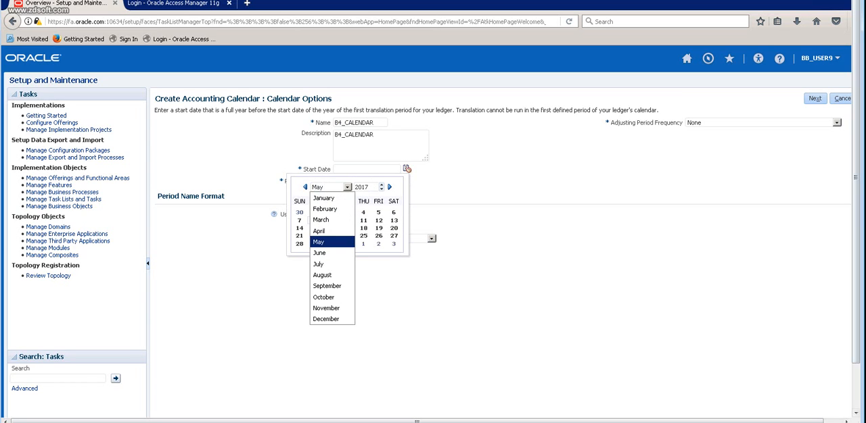
pyautogui.click(328, 198)
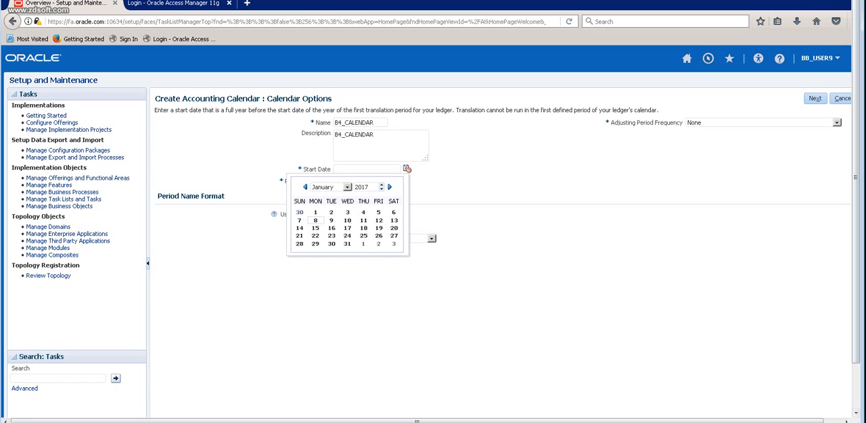
pyautogui.click(299, 212)
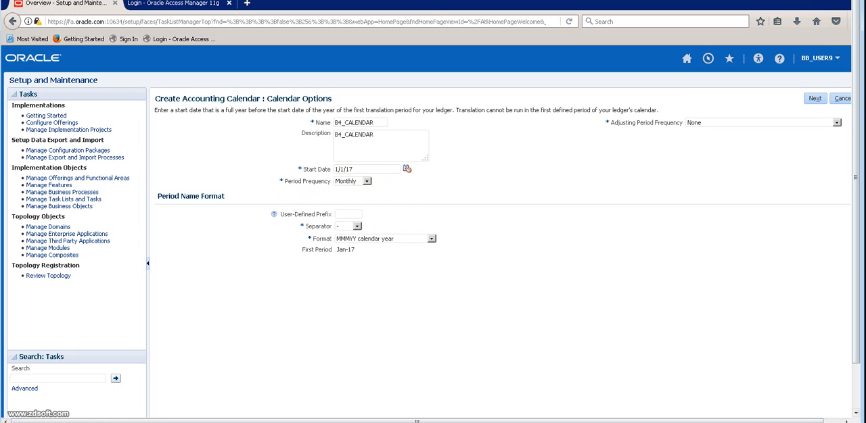
# Review the period frequency options for the calendar and select Monthly.
pyautogui.click(366, 181)
pyautogui.press('Up')
pyautogui.press('Up')
pyautogui.press('Up')
pyautogui.press('Up')
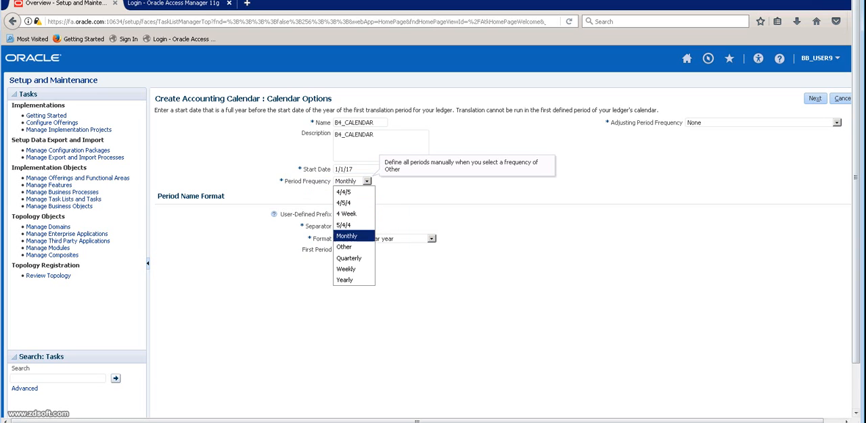
pyautogui.press('Down')
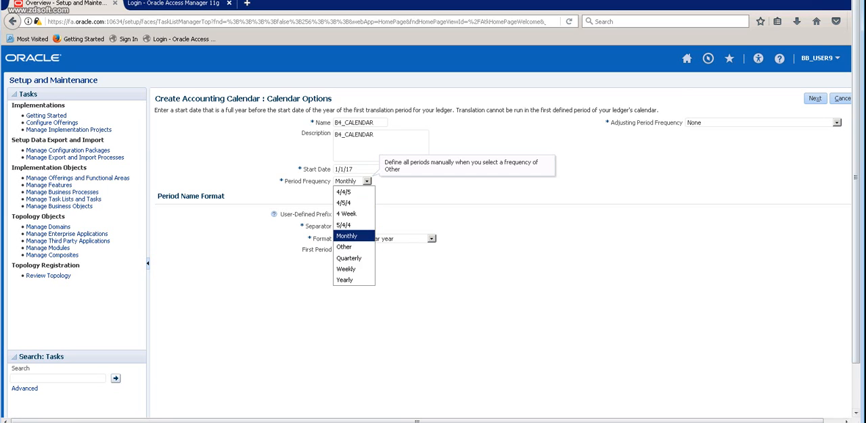
pyautogui.press('Return')
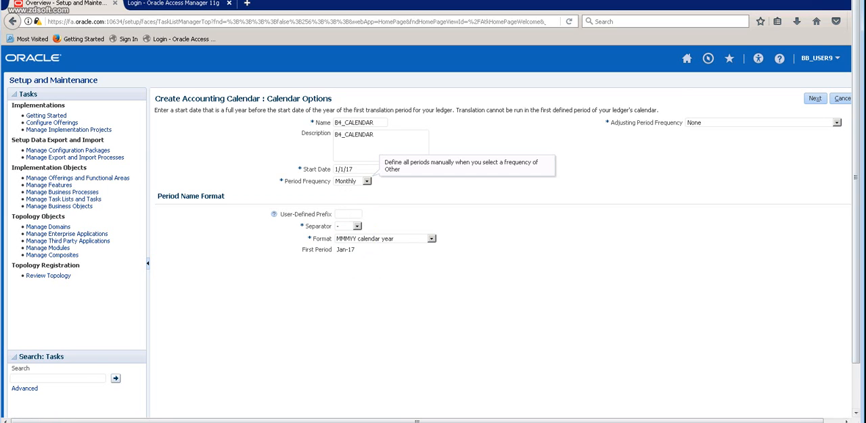
# Try 44 as the user-defined prefix for the period names, and clear the prefix again.
pyautogui.click(346, 214)
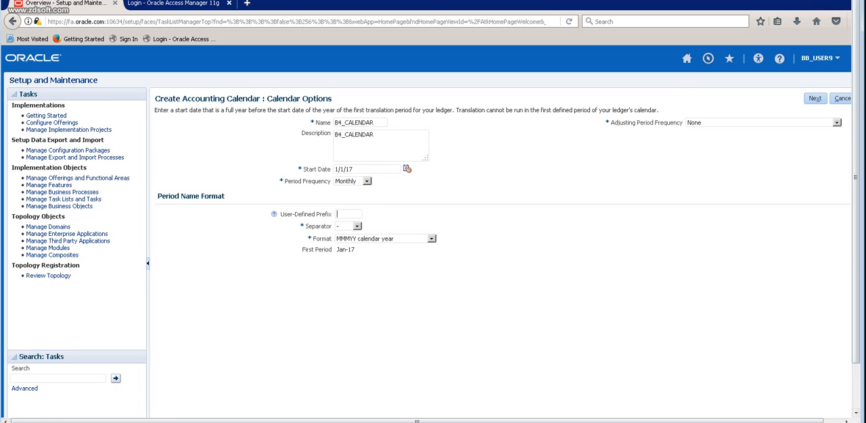
pyautogui.write('44')
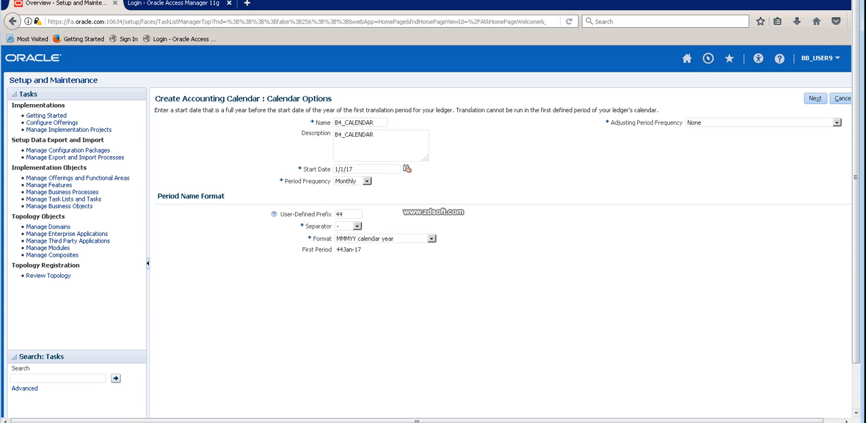
pyautogui.moveTo(362, 250); pyautogui.dragTo(336, 250)
pyautogui.click(345, 215)
pyautogui.press('BackSpace')
pyautogui.press('BackSpace')
# Select the hyphen as the separator for the period names.
pyautogui.click(356, 226)
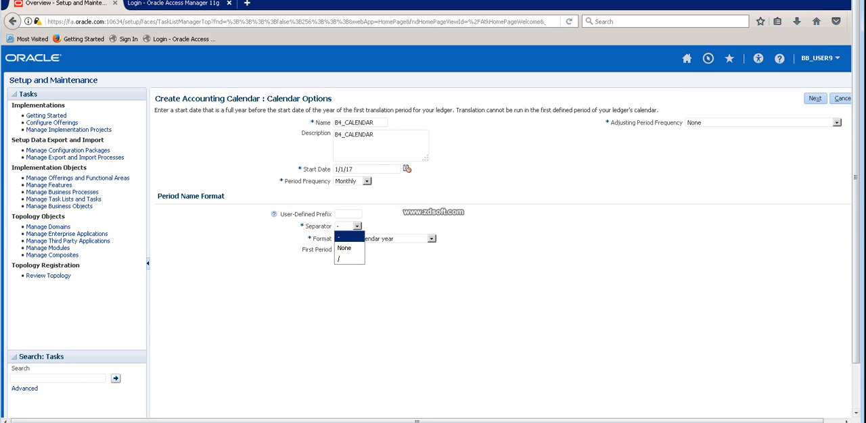
pyautogui.click(348, 237)
pyautogui.click(356, 227)
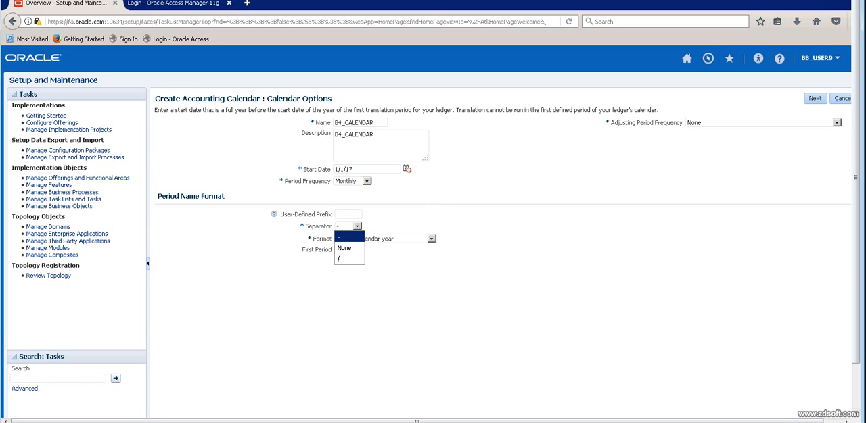
pyautogui.click(348, 237)
# Examine the available period name formats and the resulting first period name without choosing another format.
pyautogui.click(431, 239)
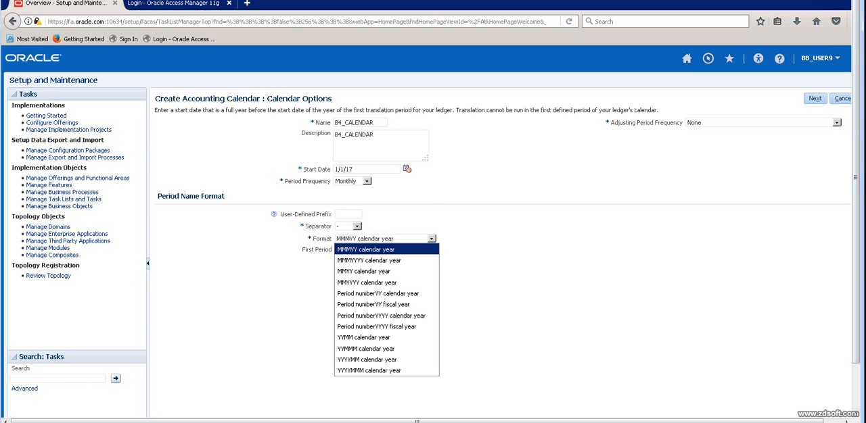
pyautogui.press('Down')
pyautogui.press('Down')
pyautogui.press('Down')
pyautogui.press('Down')
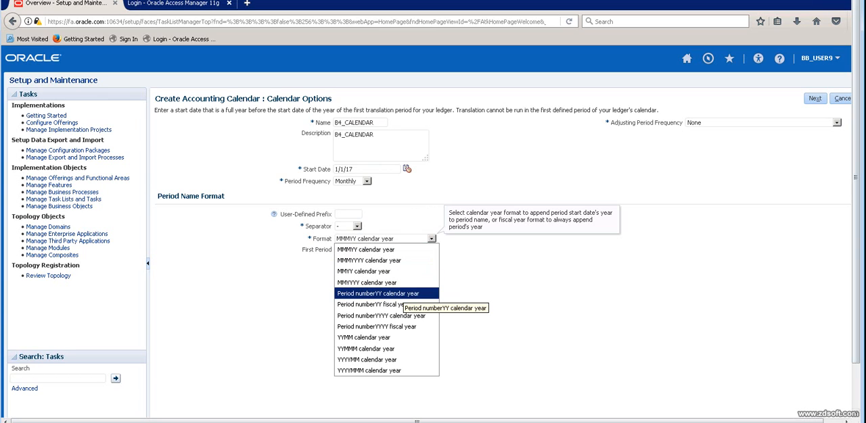
pyautogui.press('Up')
pyautogui.press('Up')
pyautogui.press('Up')
pyautogui.press('Up')
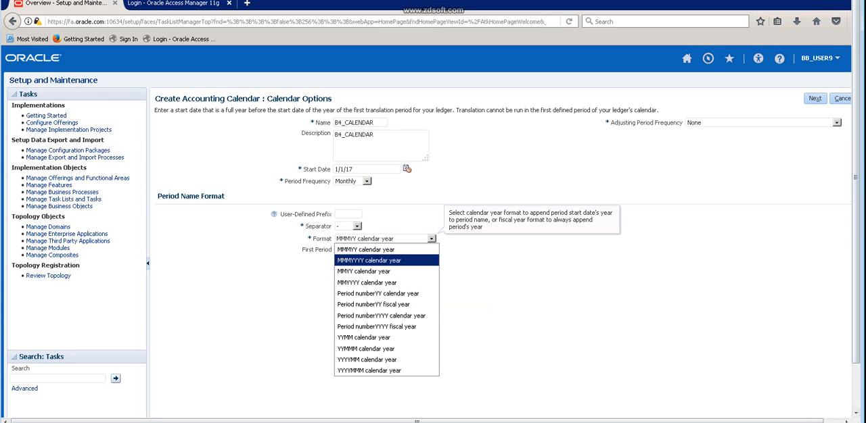
pyautogui.press('Down')
pyautogui.press('Down')
pyautogui.press('Down')
pyautogui.press('Up')
pyautogui.press('Up')
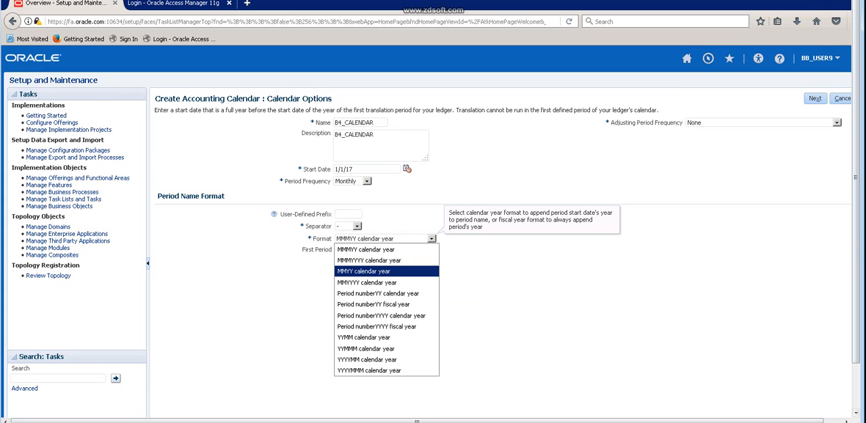
pyautogui.press('Down')
pyautogui.press('Escape')
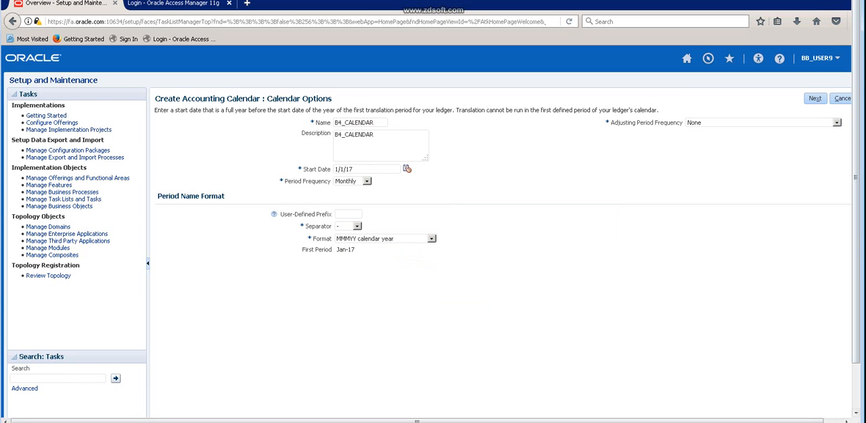
pyautogui.moveTo(337, 250)
pyautogui.mouseDown()
pyautogui.moveTo(355, 249)
pyautogui.moveTo(339, 250)
pyautogui.mouseUp()
# Set the adjusting period frequency to Once at year end and proceed to review the calendar's period details.
pyautogui.click(836, 123)
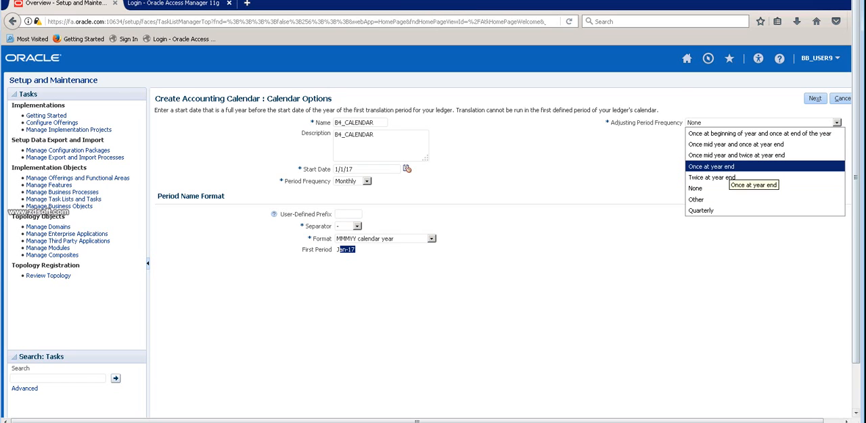
pyautogui.click(710, 166)
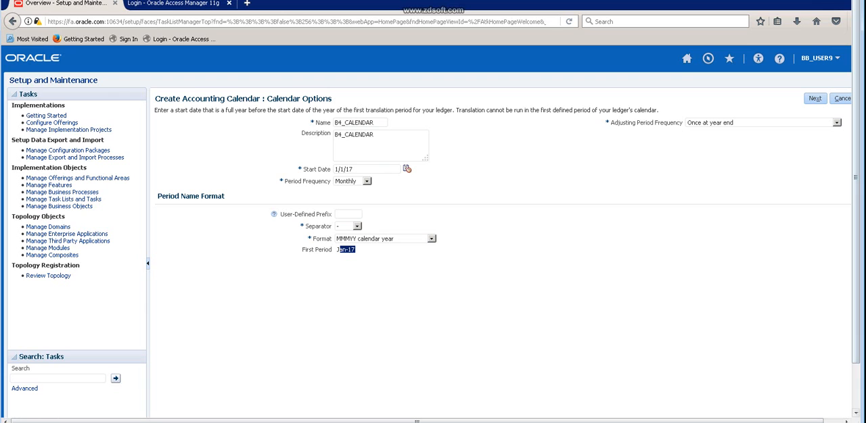
pyautogui.click(815, 99)
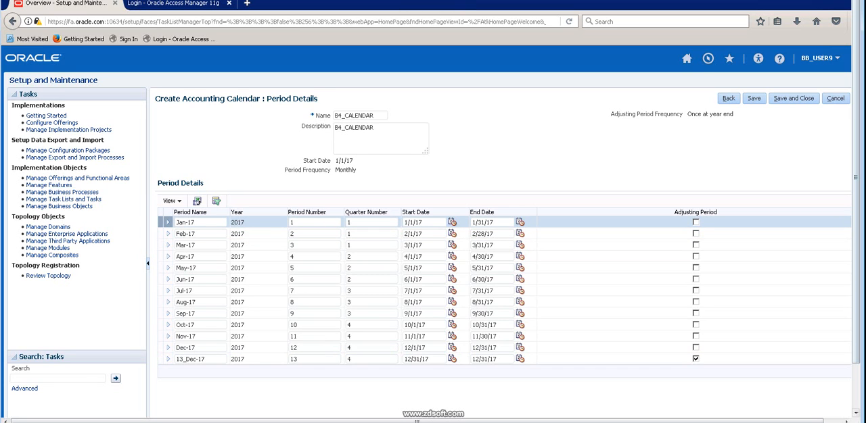
pyautogui.click(185, 223)
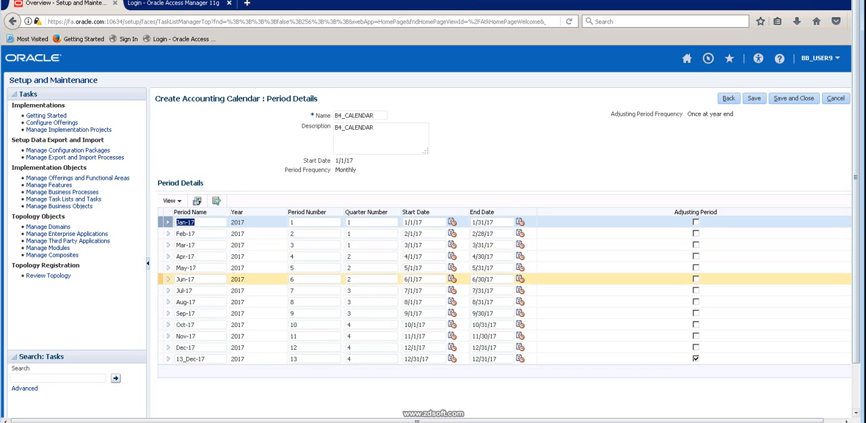
pyautogui.click(294, 359)
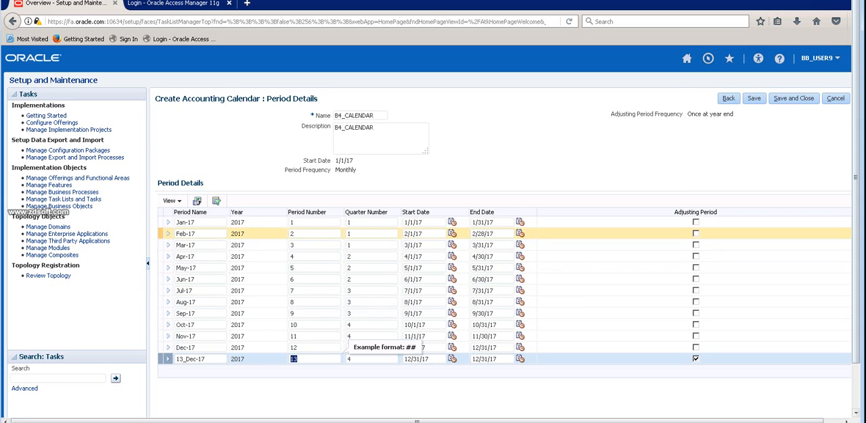
# Keep the generated period details for B4_CALENDAR, save the accounting calendar and close it.
pyautogui.click(201, 223)
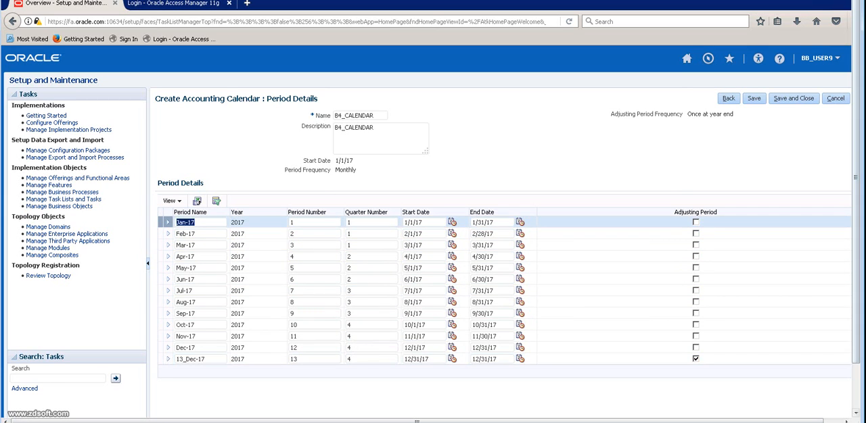
pyautogui.click(201, 222)
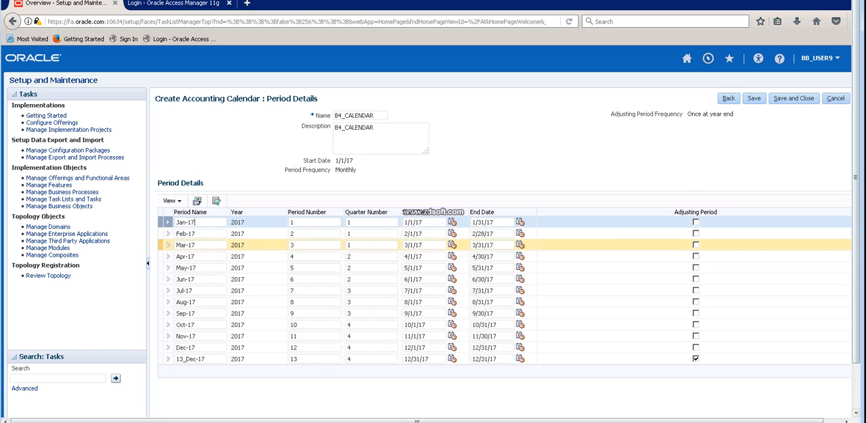
pyautogui.click(754, 99)
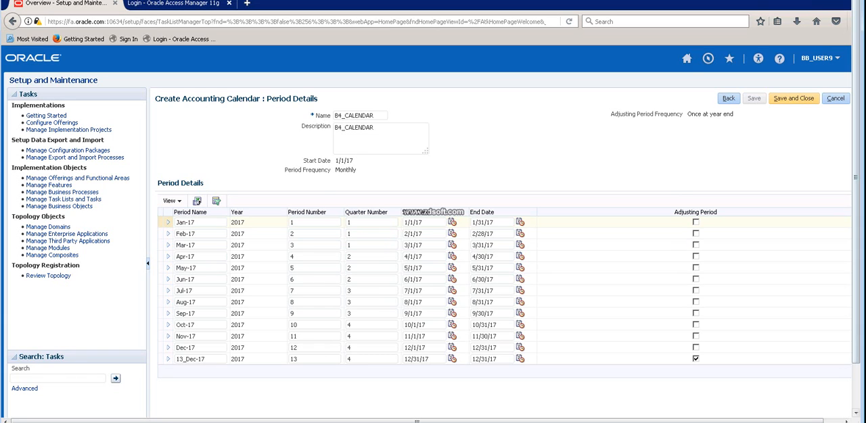
pyautogui.click(793, 98)
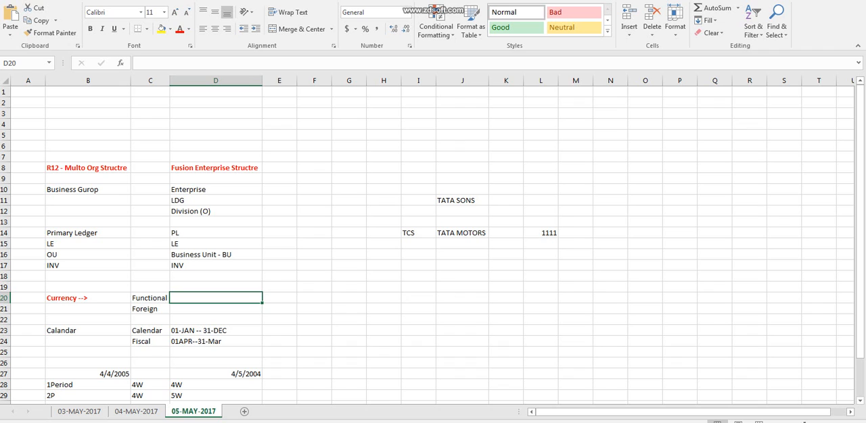
# Switch to the Excel notes workbook and add a worksheet named 09-MAY-2016 after the 05-MAY-2017 sheet.
pyautogui.click(245, 411)
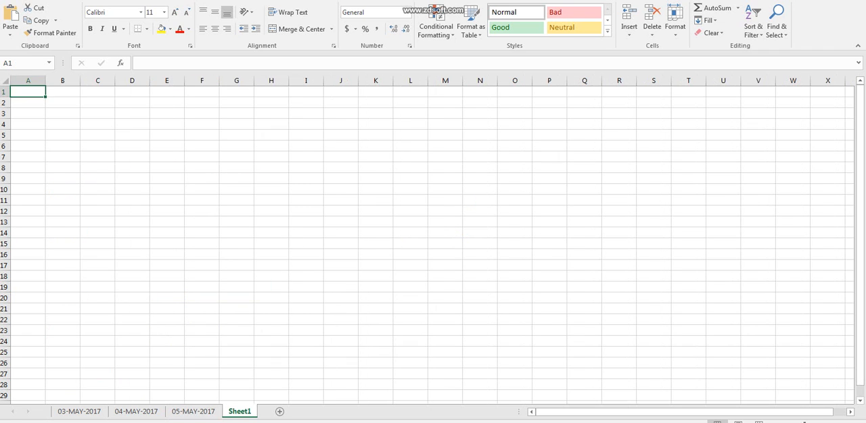
pyautogui.click(803, 422)
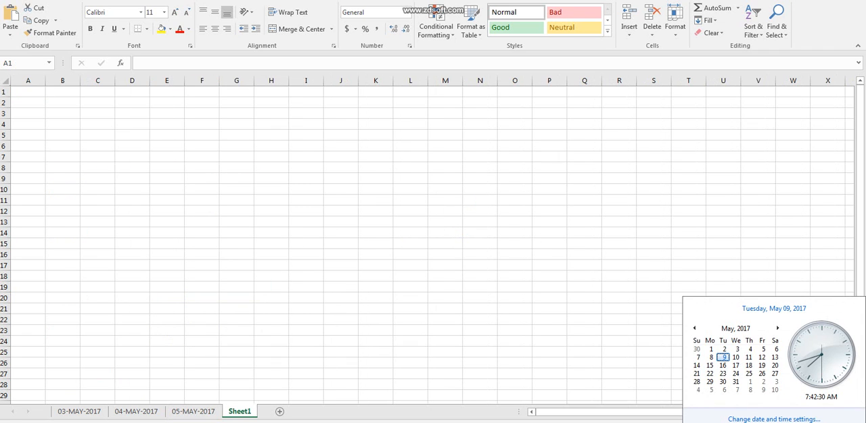
pyautogui.click(803, 421)
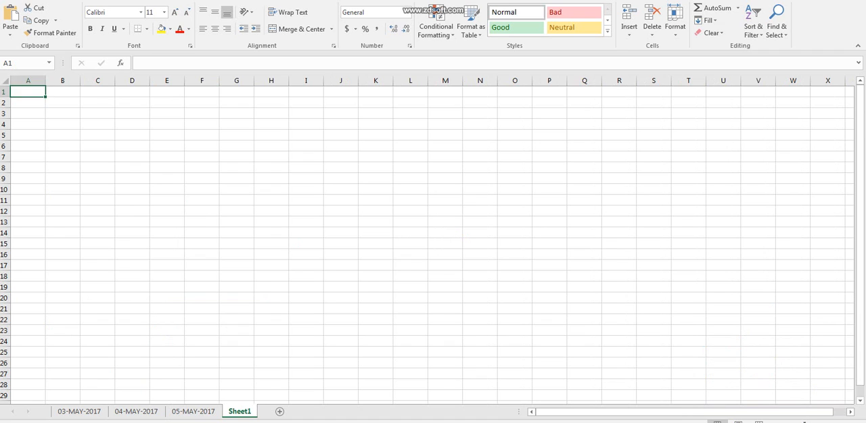
pyautogui.doubleClick(239, 411)
pyautogui.write('09-')
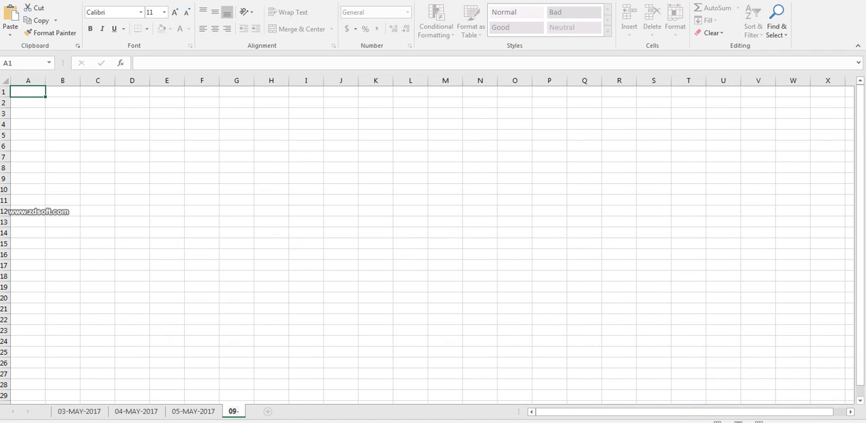
pyautogui.write('MAY-201')
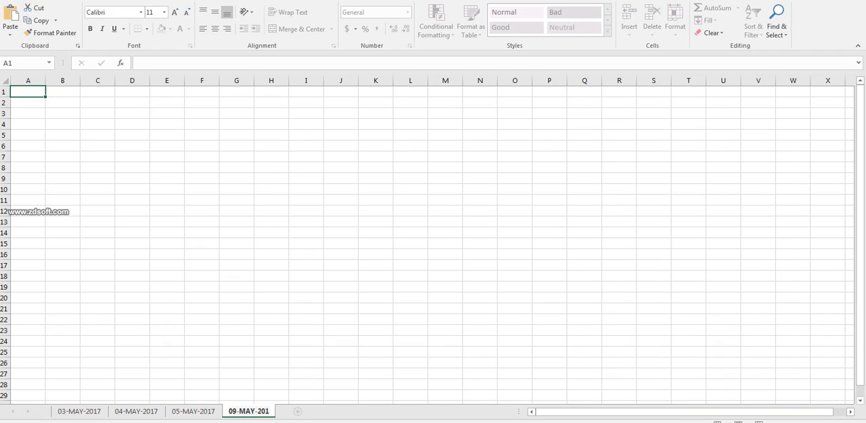
pyautogui.write('6')
# List Cur, Cal and COA in cells B3 to B5 of the 09-MAY-2016 sheet.
pyautogui.click(62, 114)
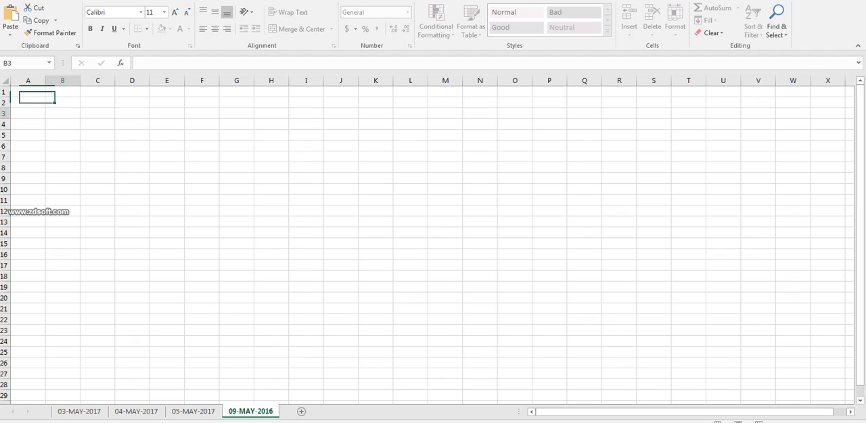
pyautogui.write('Cur')
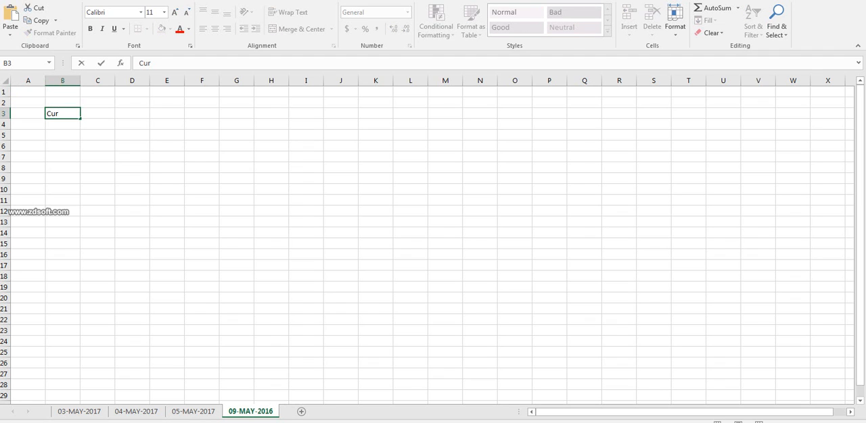
pyautogui.write('r')
pyautogui.press('BackSpace')
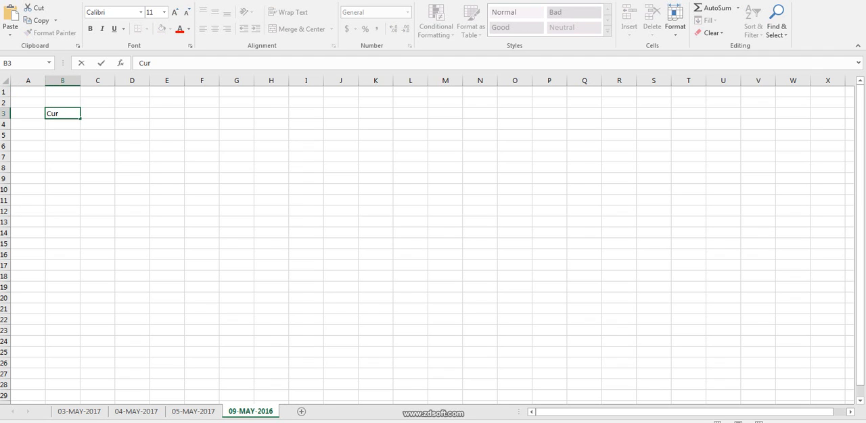
pyautogui.press('Return')
pyautogui.write('Cal')
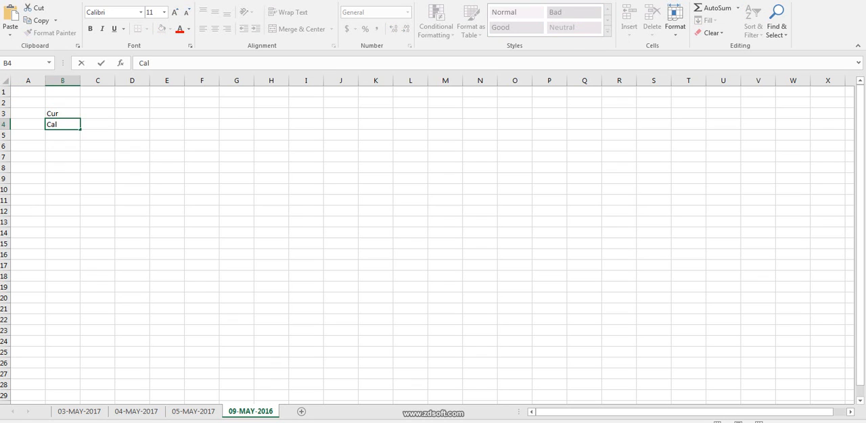
pyautogui.press('Return')
pyautogui.write('COA')
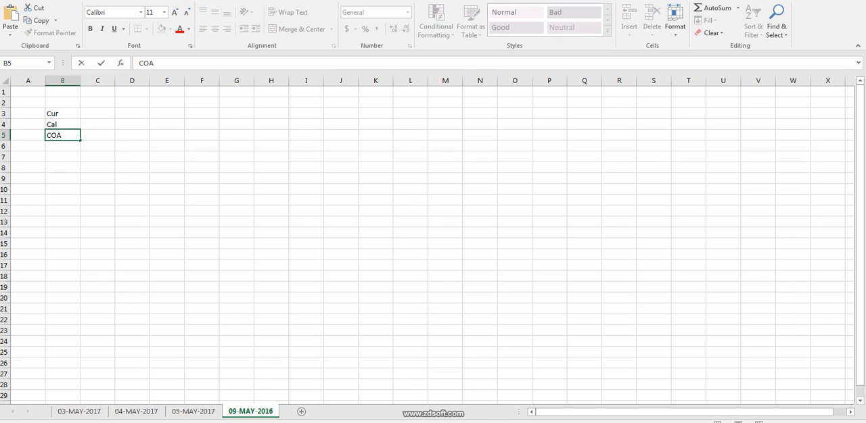
# Start an example in row 7 with EX in C7, 3 in D7 and Company in E7.
pyautogui.click(98, 157)
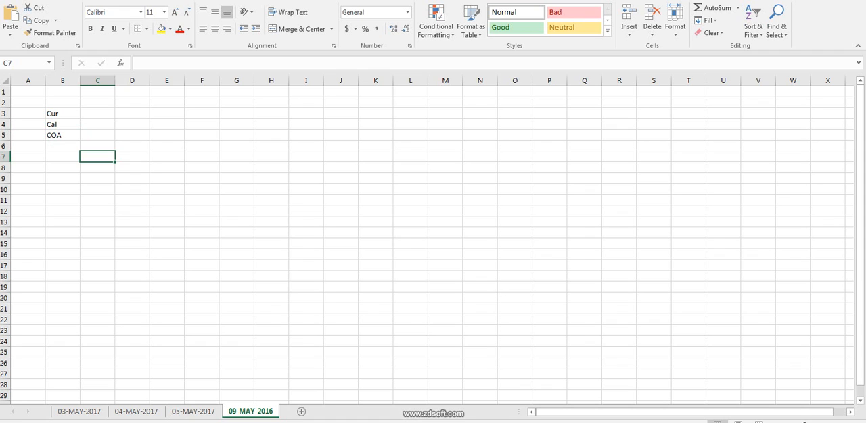
pyautogui.write('EX')
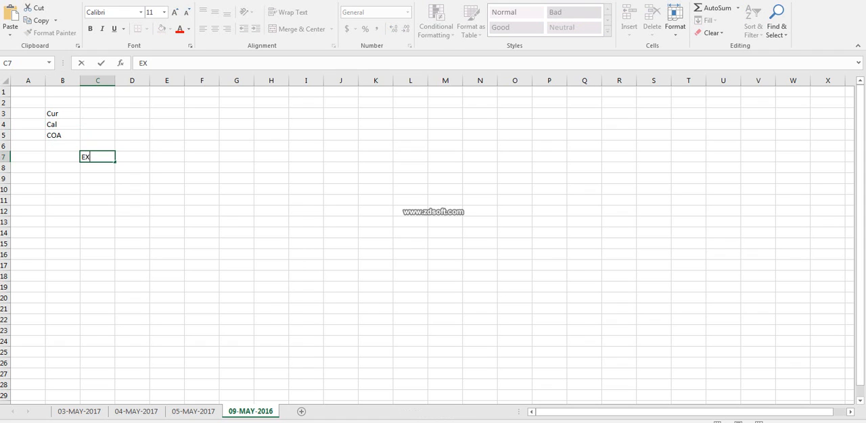
pyautogui.press('Tab')
pyautogui.write('3')
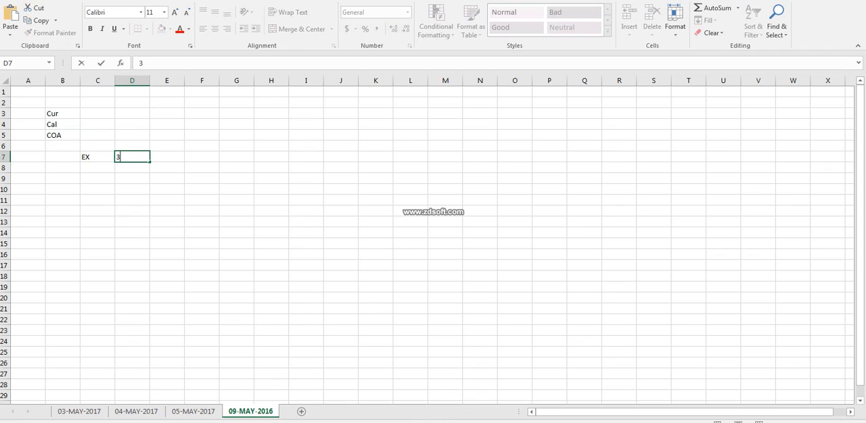
pyautogui.press('Tab')
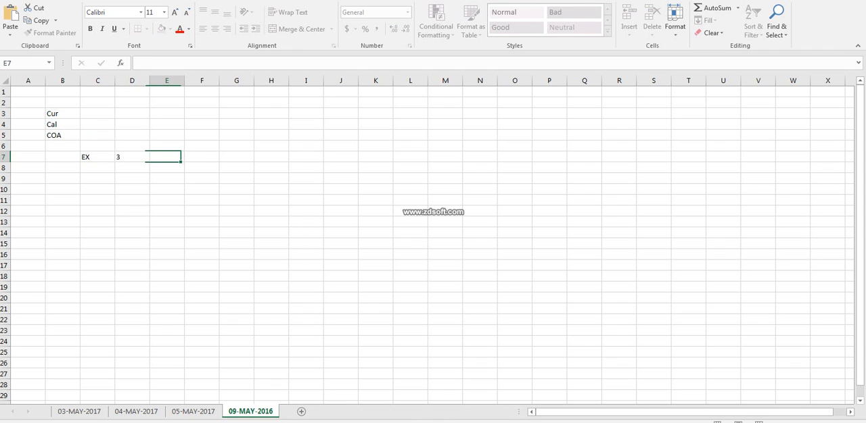
pyautogui.press('Left')
pyautogui.press('Left')
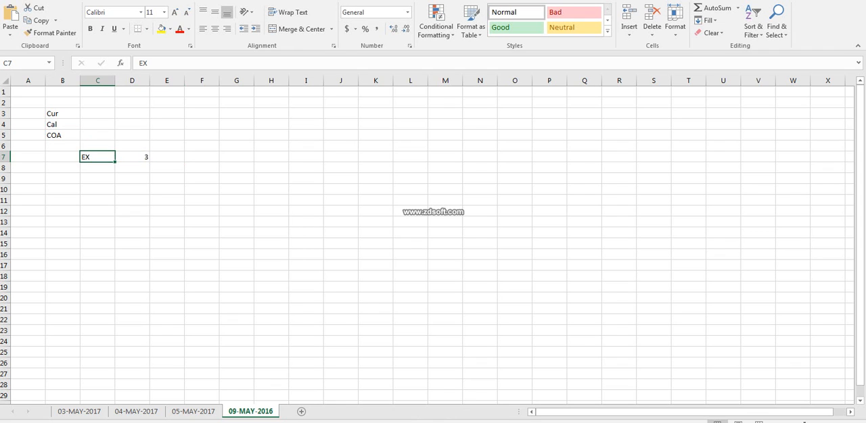
pyautogui.press('Right')
pyautogui.press('Right')
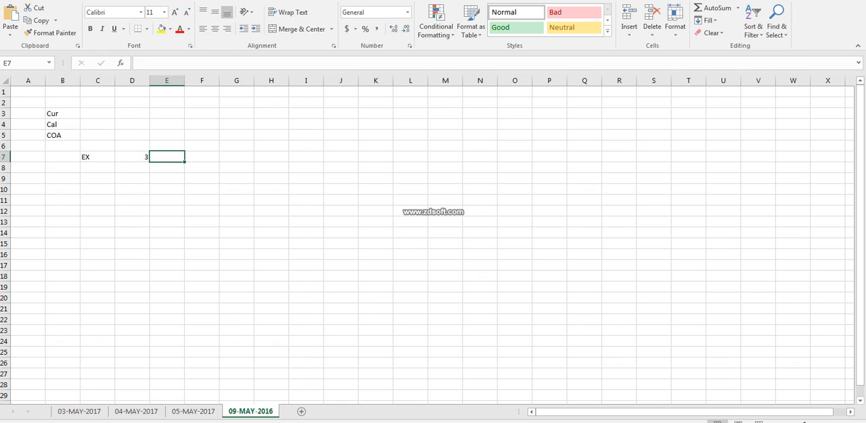
pyautogui.write('Company')
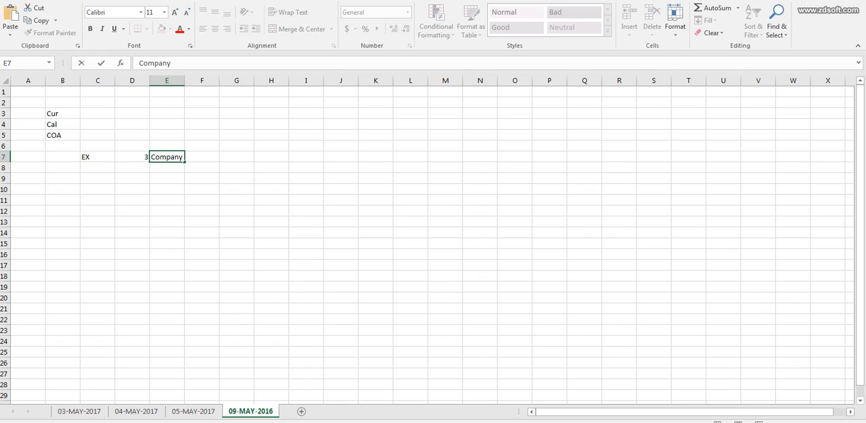
# Enter "3 Branches" in cell D8, below the company count.
pyautogui.press('Left')
pyautogui.press('Down')
pyautogui.write('3')
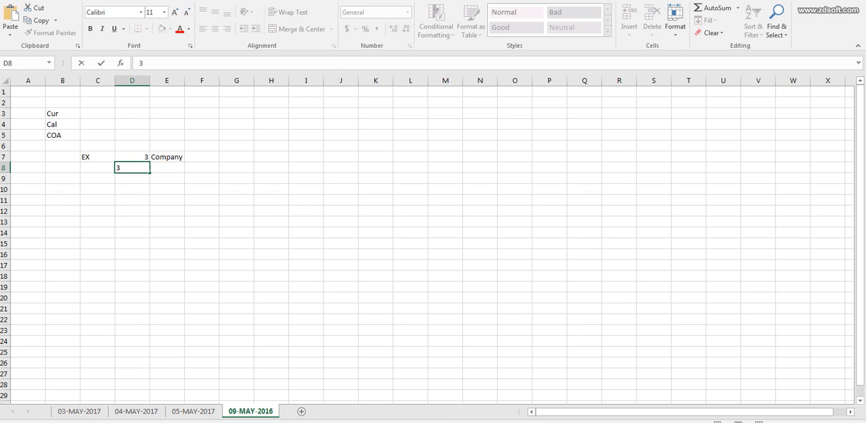
pyautogui.write(' Branched')
pyautogui.press('BackSpace')
pyautogui.write('s')
pyautogui.click(202, 178)
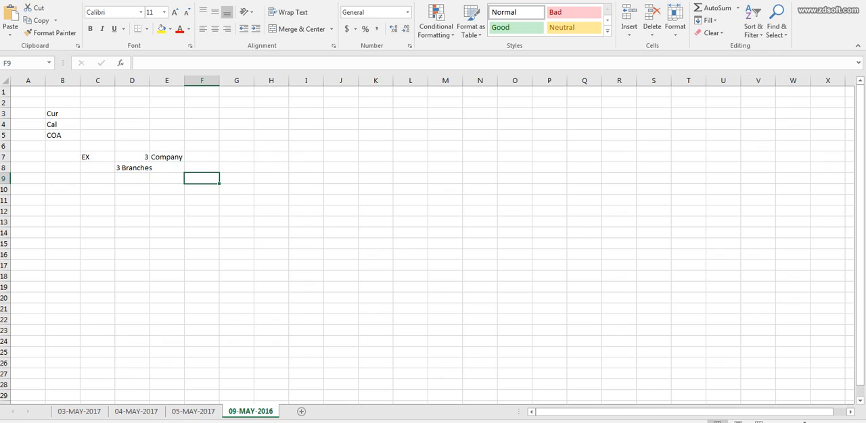
pyautogui.doubleClick(140, 168)
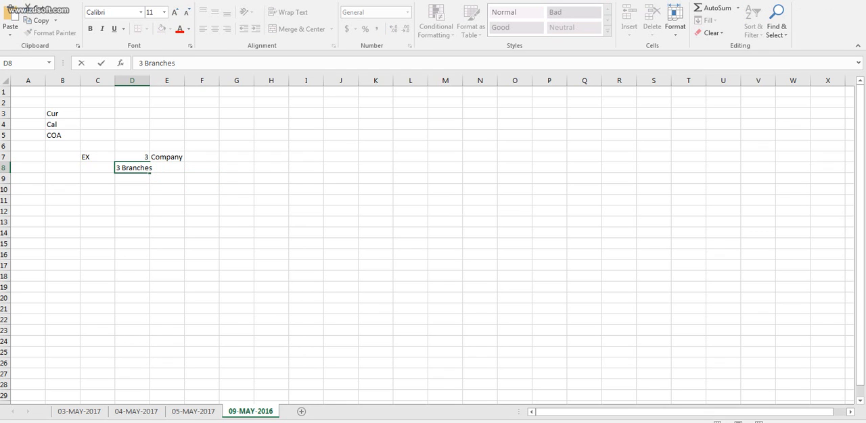
pyautogui.click(167, 157)
pyautogui.hotkey('ctrl', 'c')
pyautogui.doubleClick(135, 157)
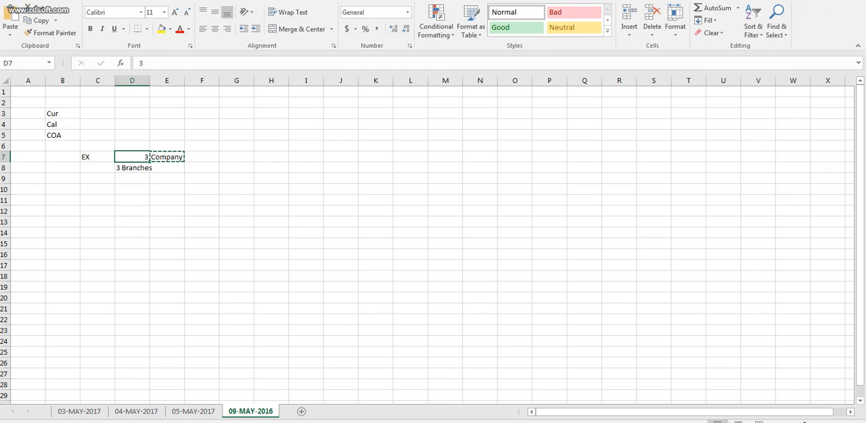
pyautogui.click(167, 157)
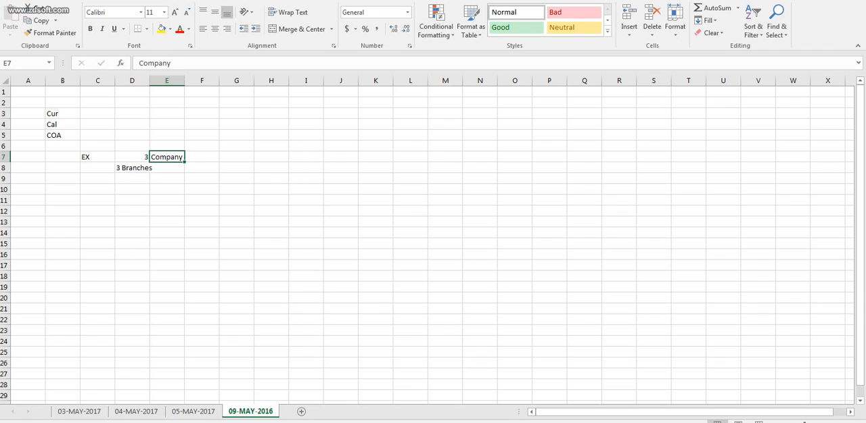
pyautogui.hotkey('ctrl', 'c')
pyautogui.click(135, 157)
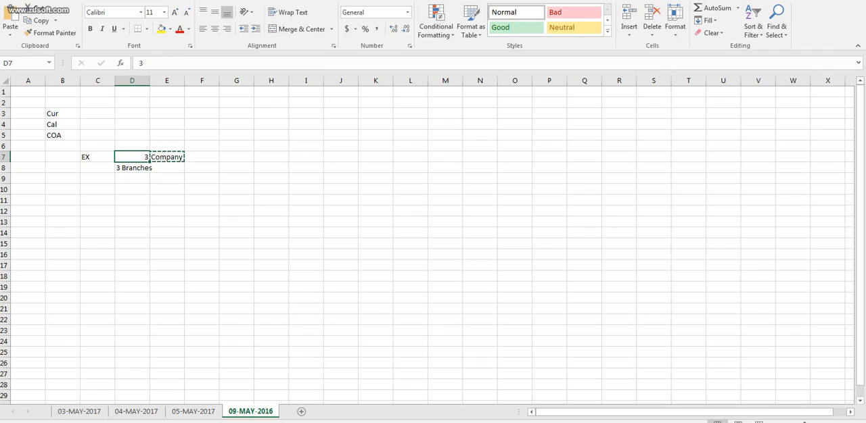
# Extend the entry in cell D7 so that it reads "3Comapny".
pyautogui.doubleClick(138, 157)
pyautogui.doubleClick(138, 156)
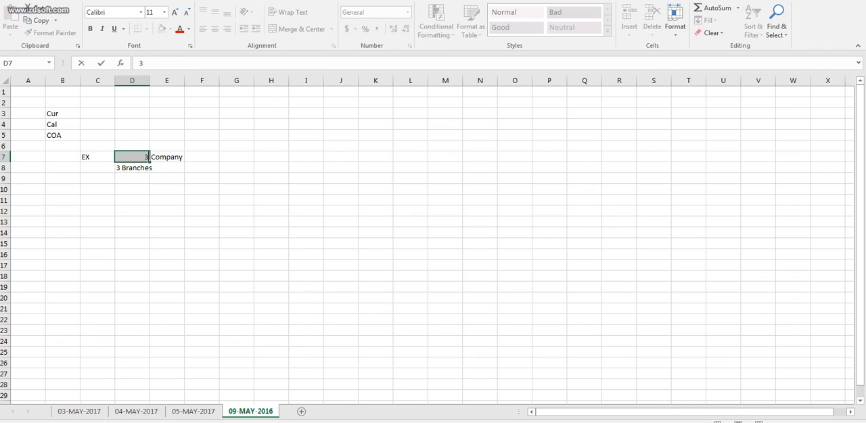
pyautogui.click(147, 157)
pyautogui.write('Co')
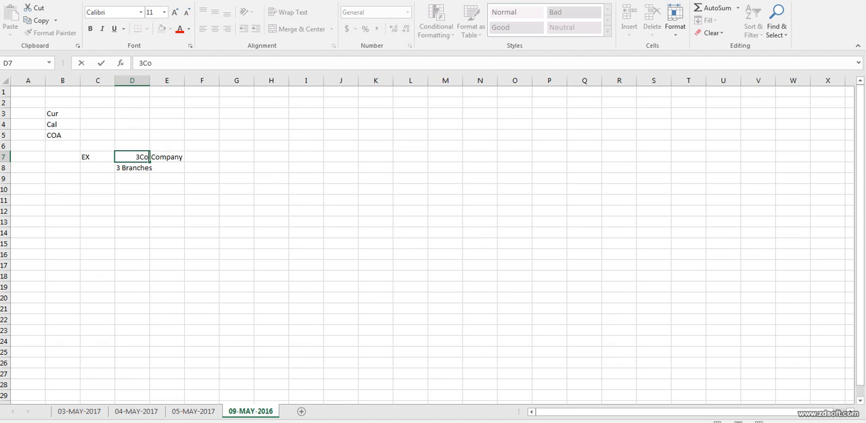
pyautogui.write('mapny')
# Clear the separate Company label from E7 and fit column D's width to its contents.
pyautogui.press('Tab')
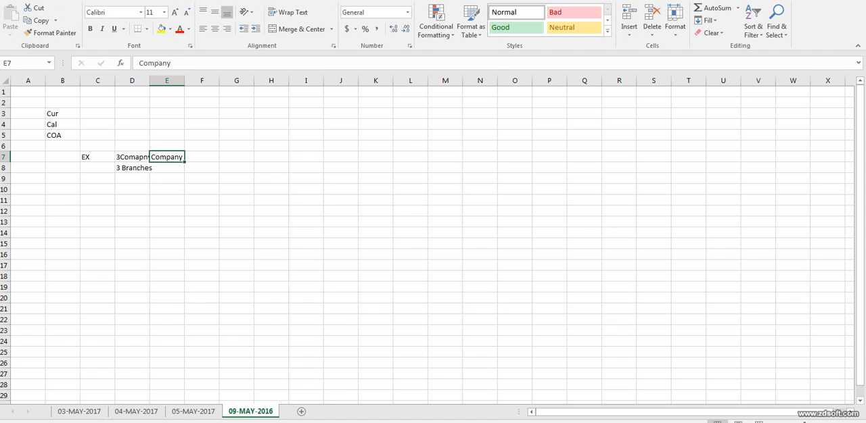
pyautogui.press('Delete')
pyautogui.press('BackSpace')
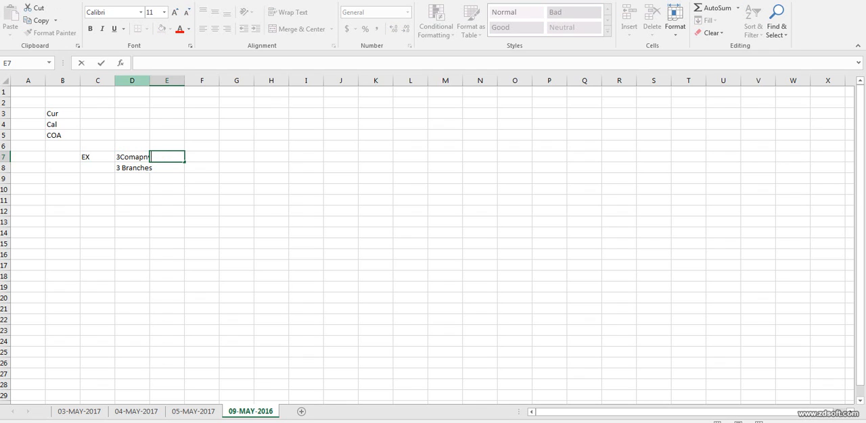
pyautogui.click(132, 81)
pyautogui.doubleClick(149, 81)
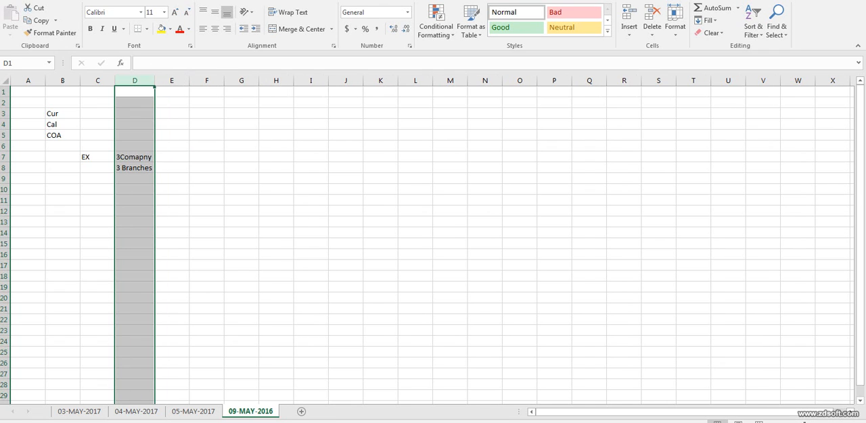
# Enter 10000 in cell G7, in the same row as the company entry.
pyautogui.click(241, 157)
pyautogui.write('1000')
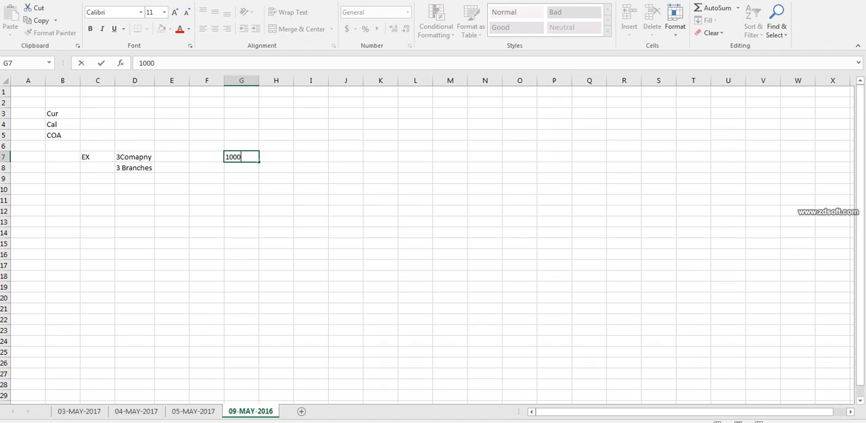
pyautogui.write('0')
pyautogui.click(311, 157)
pyautogui.click(135, 157)
pyautogui.click(242, 157)
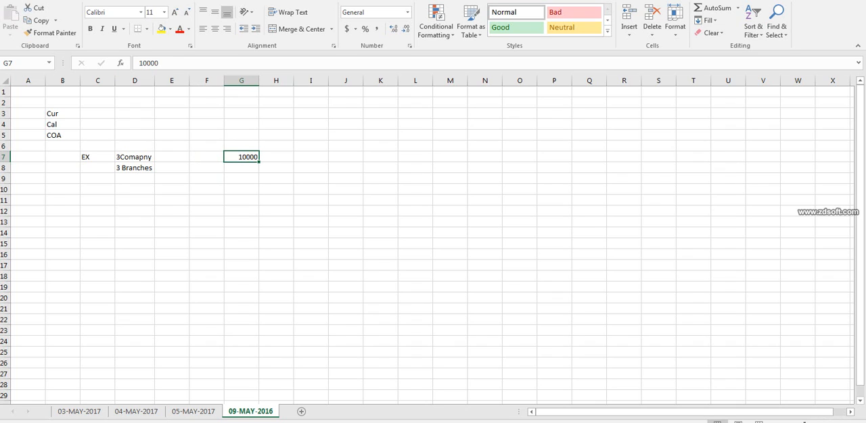
pyautogui.click(134, 156)
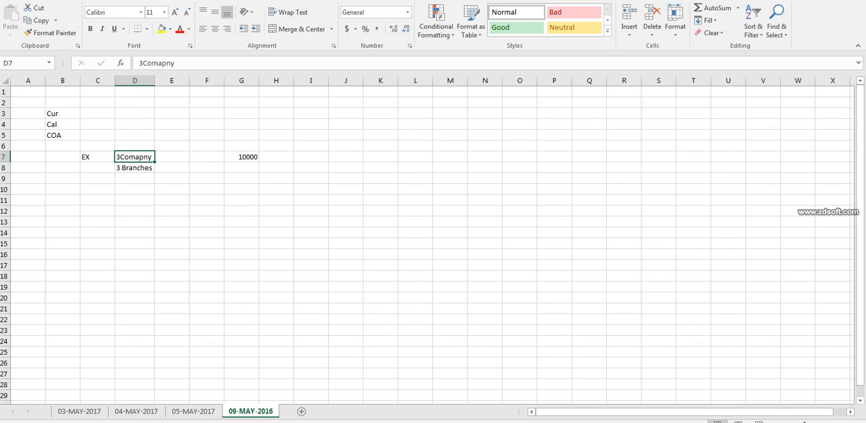
# Enter "Rent" in cell J9.
pyautogui.click(276, 156)
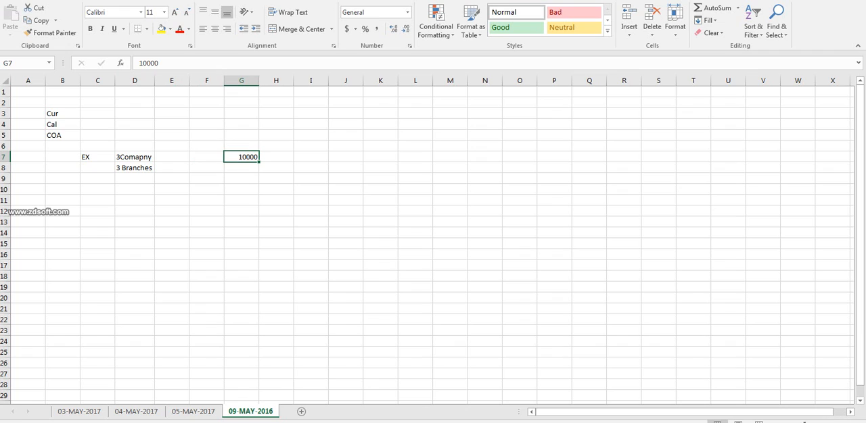
pyautogui.click(135, 190)
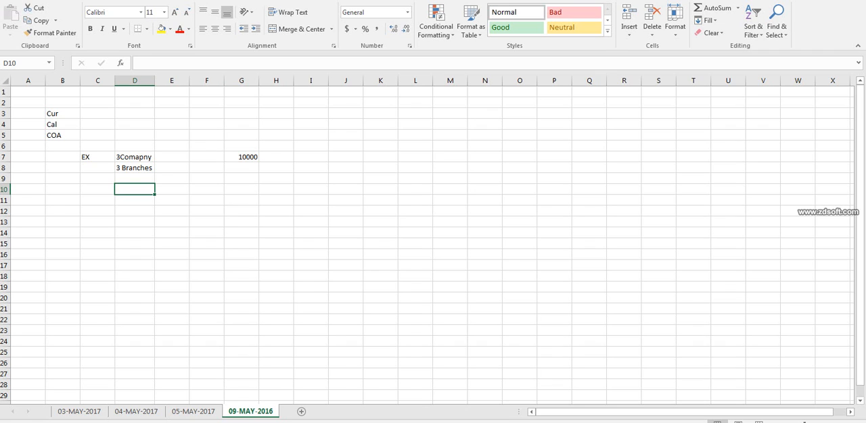
pyautogui.click(345, 179)
pyautogui.write('Rent')
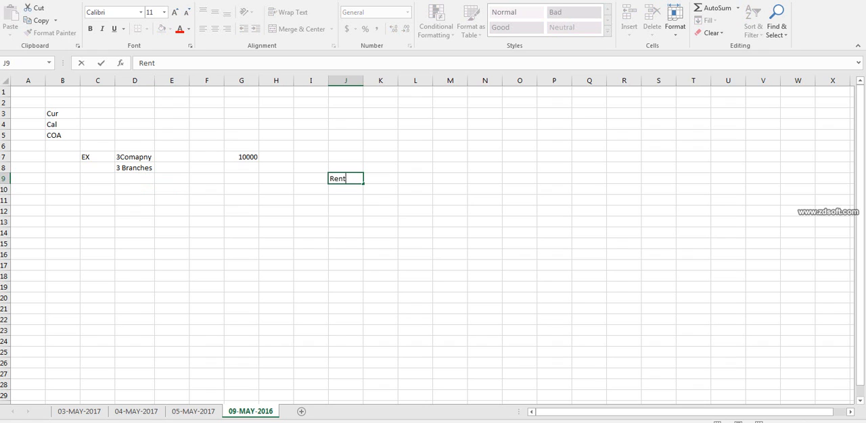
# Enter the label "Cpmay" in cell D11, below the company and branch entries.
pyautogui.click(135, 200)
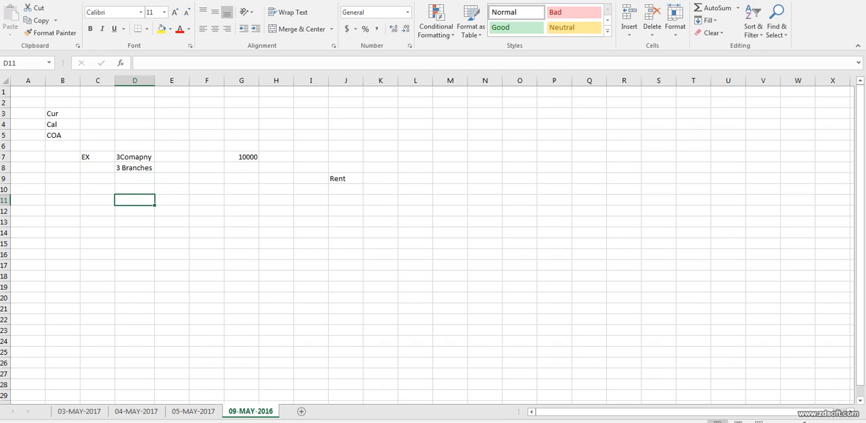
pyautogui.write('1Com')
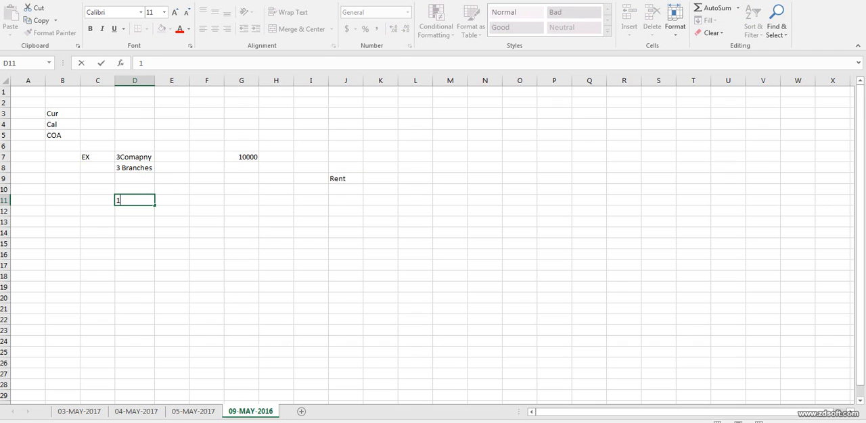
pyautogui.press('BackSpace')
pyautogui.press('BackSpace')
pyautogui.press('BackSpace')
pyautogui.press('BackSpace')
pyautogui.write('Cpmay')
# Enter the branch names BAN, HYD and PUNE in cells F11, G11 and H11.
pyautogui.click(206, 200)
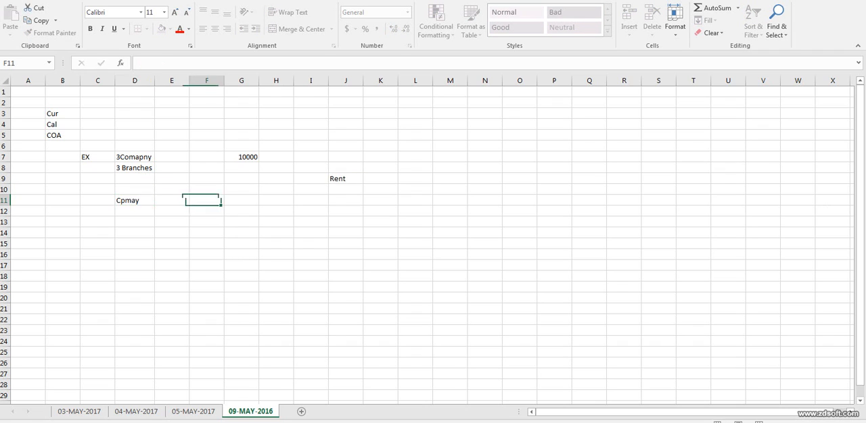
pyautogui.write('BAN')
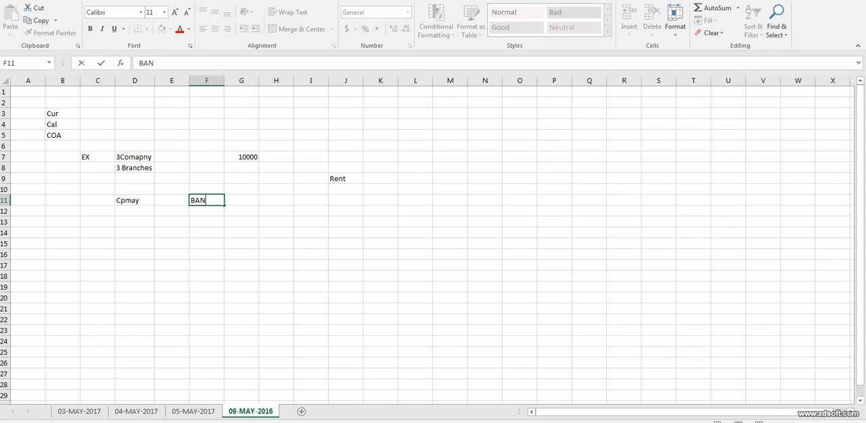
pyautogui.press('Tab')
pyautogui.write('HYD')
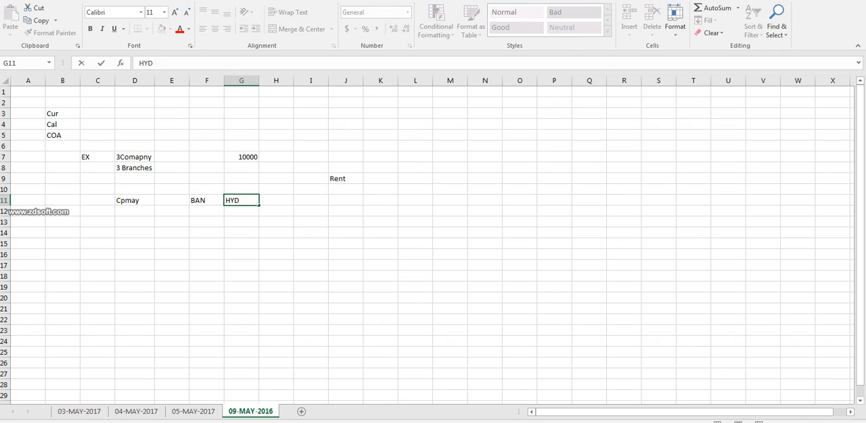
pyautogui.press('Tab')
pyautogui.write('PUNE')
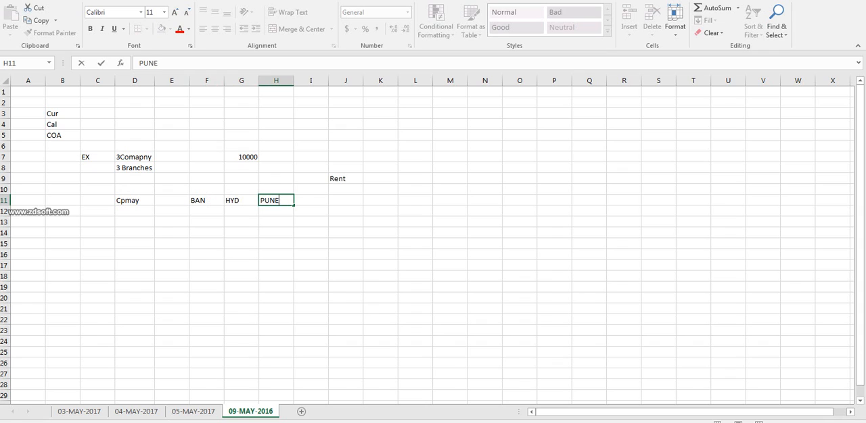
pyautogui.press('Tab')
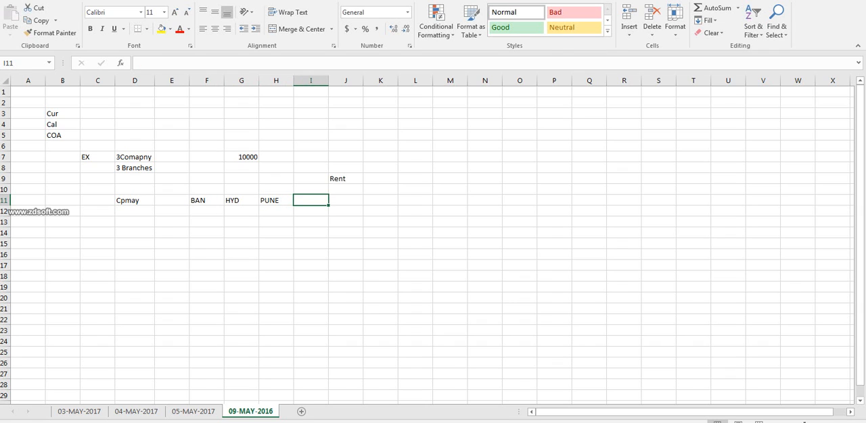
pyautogui.click(345, 179)
pyautogui.click(276, 200)
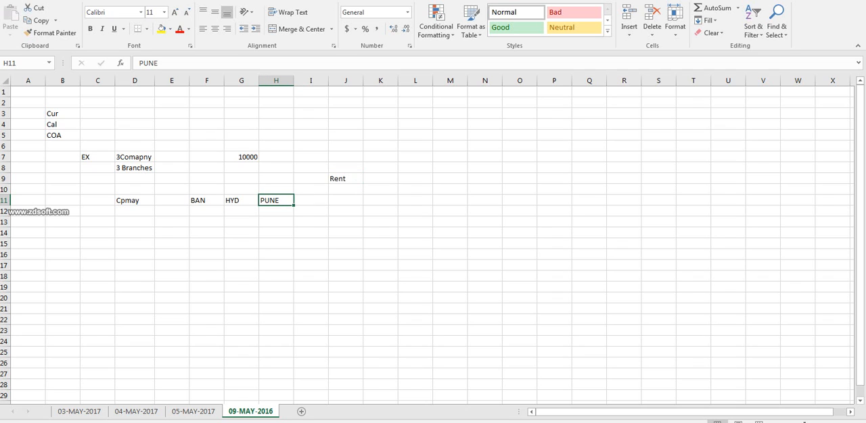
pyautogui.click(5, 200)
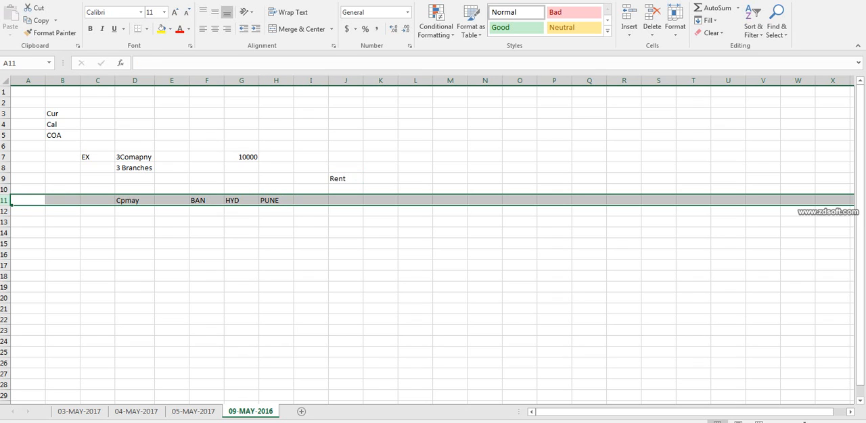
# Enter the account combination "COMP.PUNE.Rent A/C" in cell D14 and fit column D's width to its contents.
pyautogui.click(135, 233)
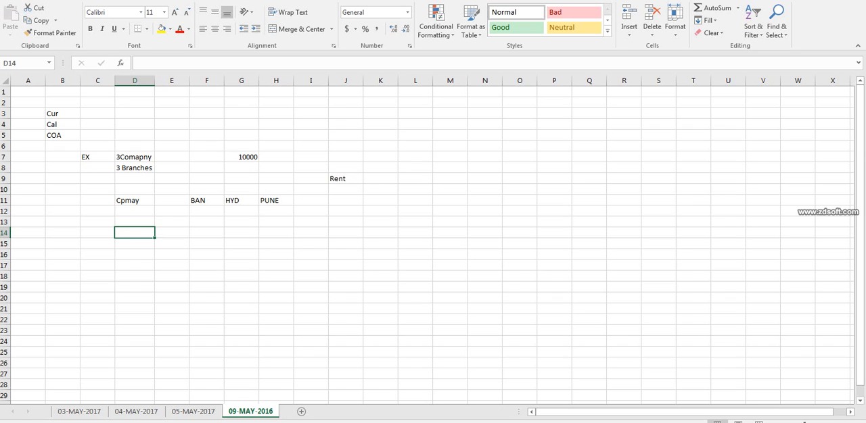
pyautogui.write('COMP')
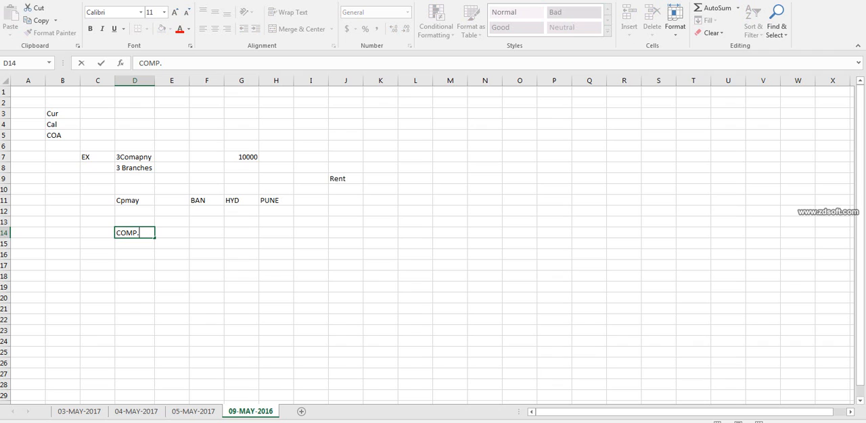
pyautogui.write('.')
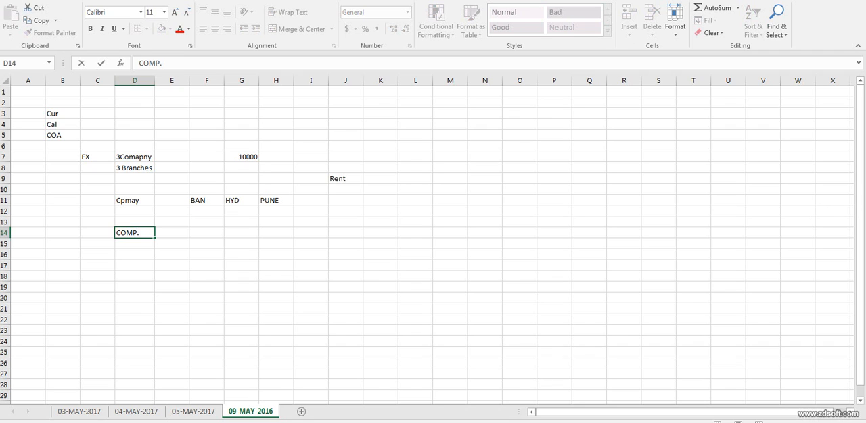
pyautogui.write('PUNE.Rent A?X')
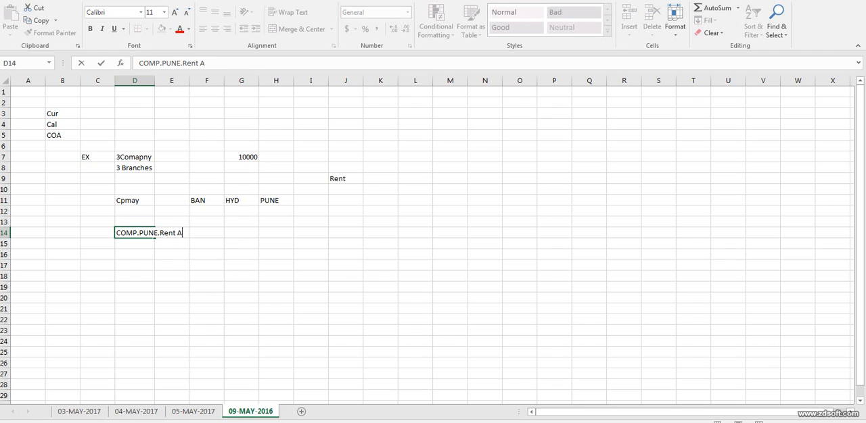
pyautogui.press('BackSpace')
pyautogui.press('BackSpace')
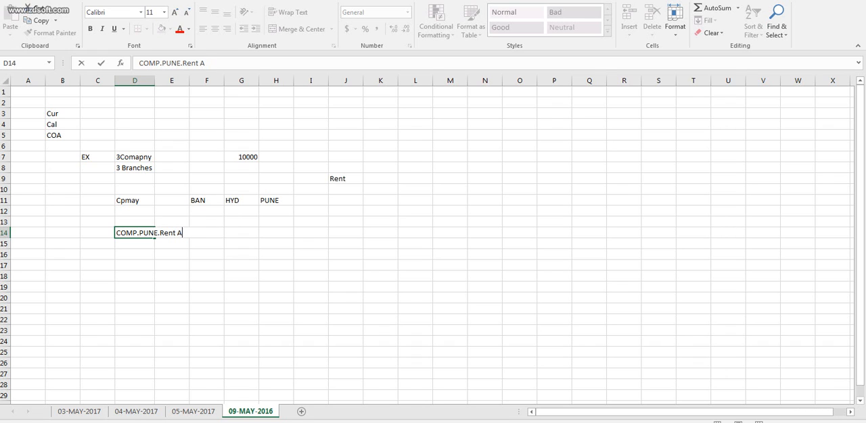
pyautogui.write('/C')
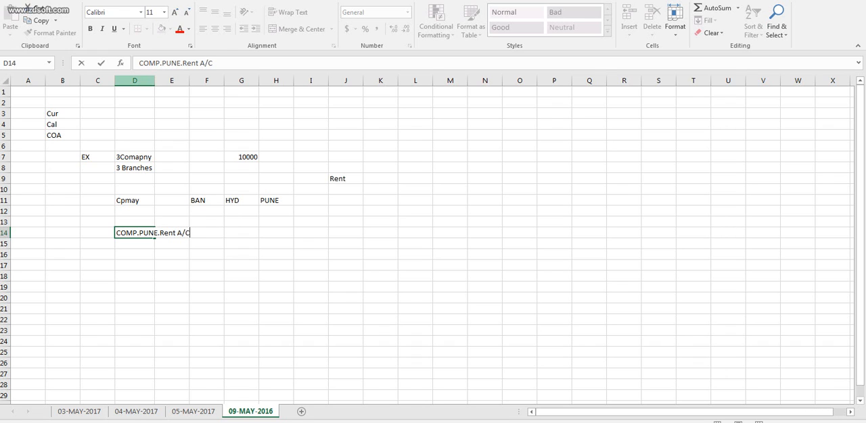
pyautogui.click(171, 81)
pyautogui.doubleClick(155, 80)
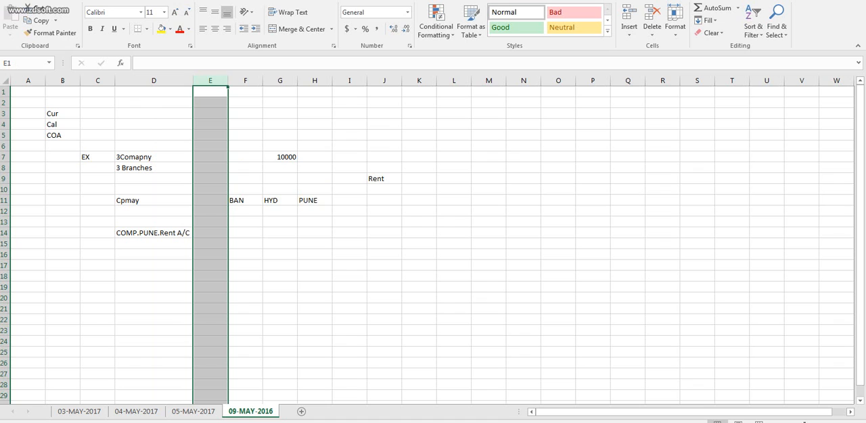
# Enter 1000 in cell I8, diagonally above the Rent label.
pyautogui.click(349, 167)
pyautogui.write('1000')
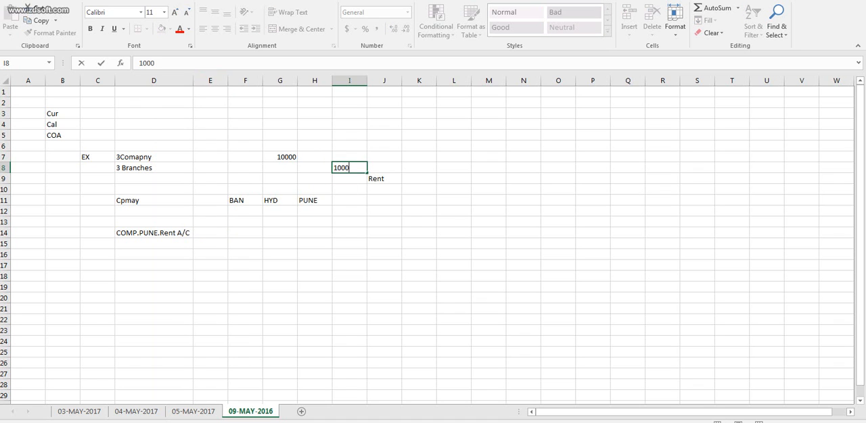
# Enter the account combination "COMP.BAN.Rent A/C" in cell D15, reusing the entry above with BAN in place of PUNE.
pyautogui.click(154, 243)
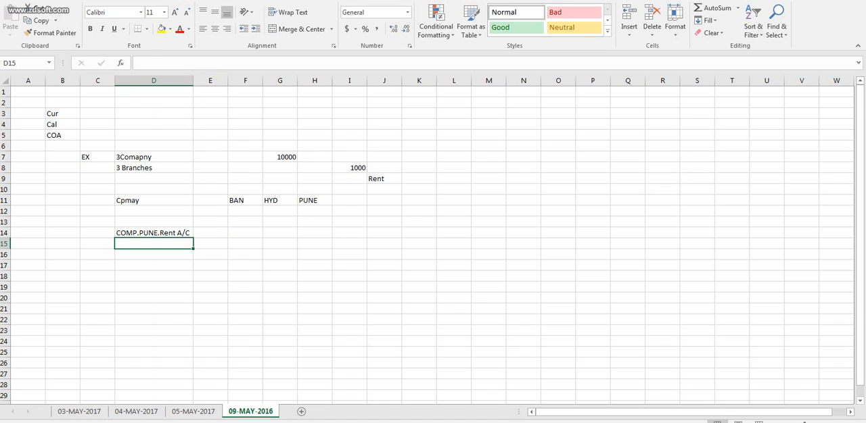
pyautogui.write('COM')
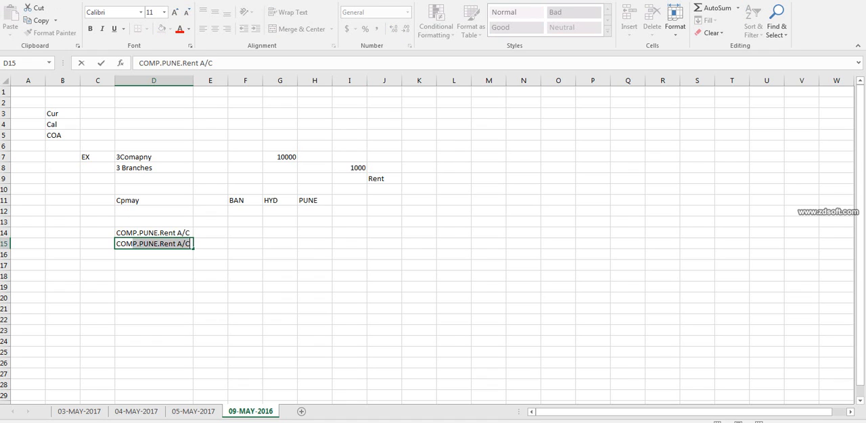
pyautogui.press('Tab')
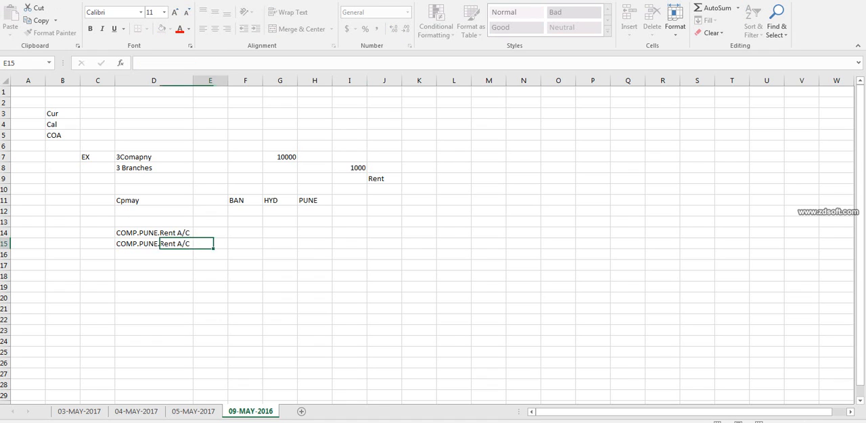
pyautogui.doubleClick(148, 243)
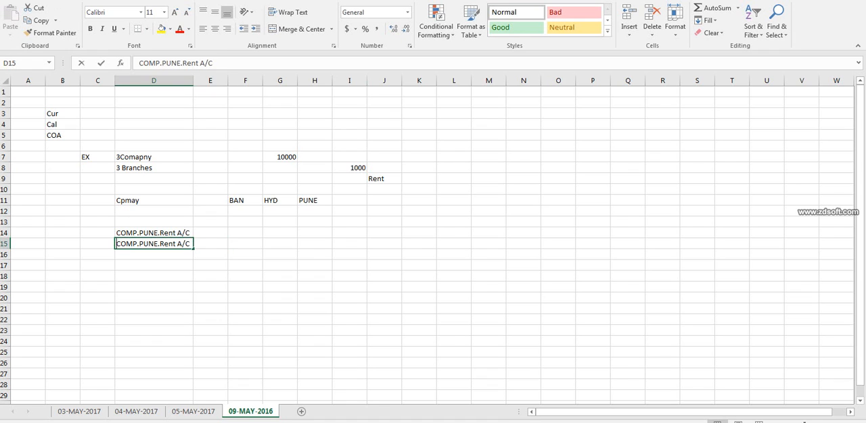
pyautogui.doubleClick(148, 243)
pyautogui.doubleClick(148, 243)
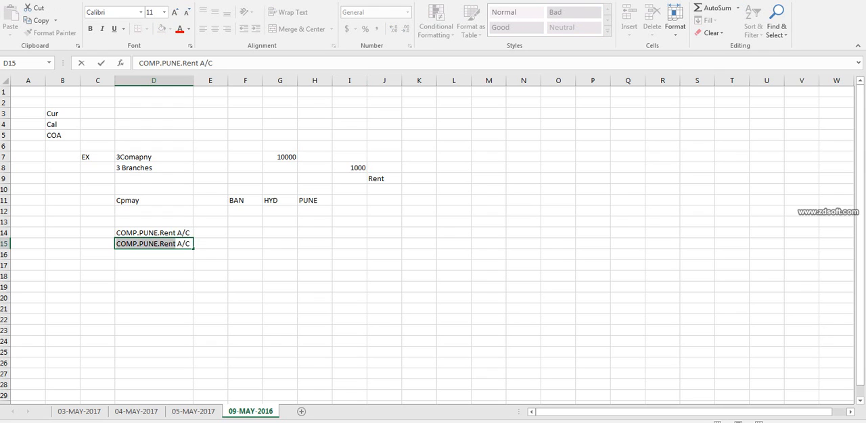
pyautogui.click(158, 244)
pyautogui.press('BackSpace')
pyautogui.press('BackSpace')
pyautogui.press('BackSpace')
pyautogui.press('BackSpace')
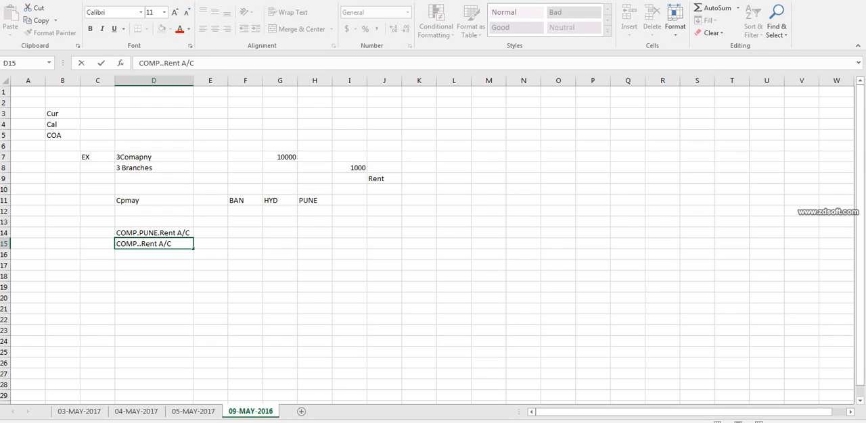
pyautogui.write('BAN')
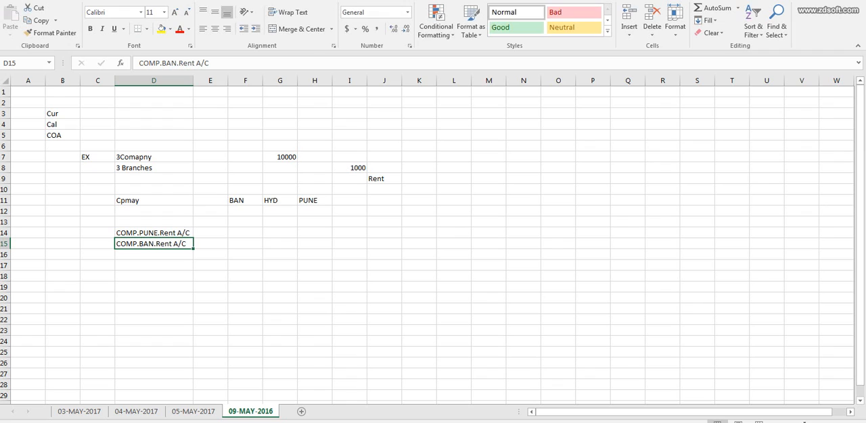
# Replace the "Rent A/C" segment in cell D15 with "SAES" so that it reads "COMP.BAN.SAES".
pyautogui.press('End')
pyautogui.press('BackSpace')
pyautogui.press('BackSpace')
pyautogui.press('BackSpace')
pyautogui.press('BackSpace')
pyautogui.press('BackSpace')
pyautogui.press('BackSpace')
pyautogui.press('BackSpace')
pyautogui.press('BackSpace')
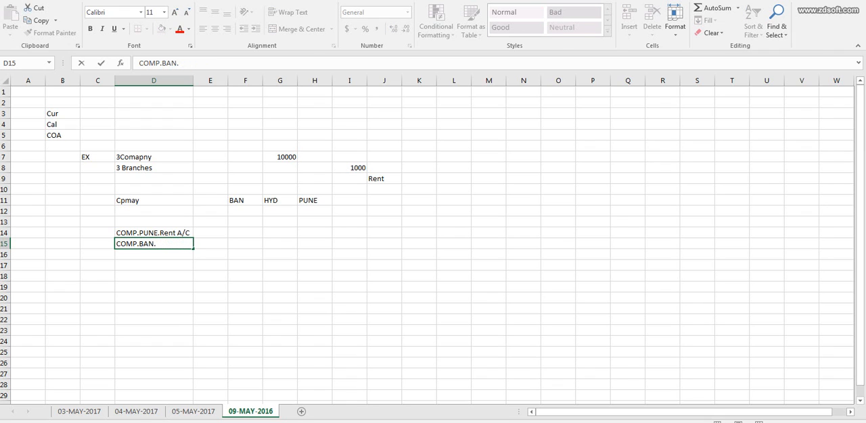
pyautogui.write('SAES')
pyautogui.press('Tab')
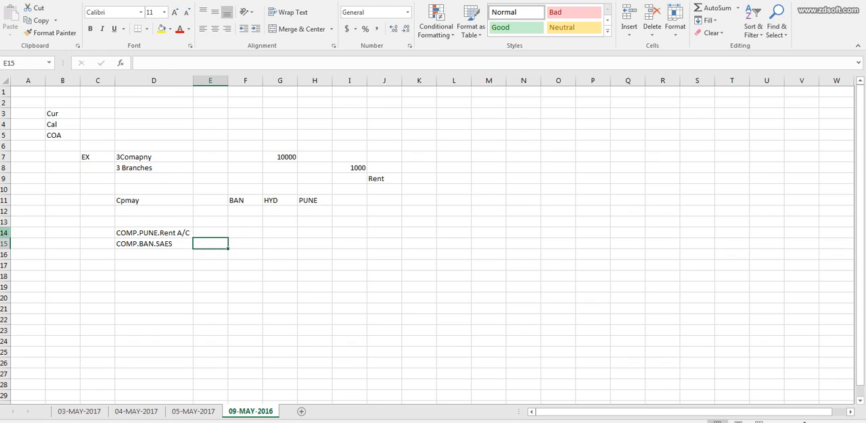
pyautogui.click(5, 227)
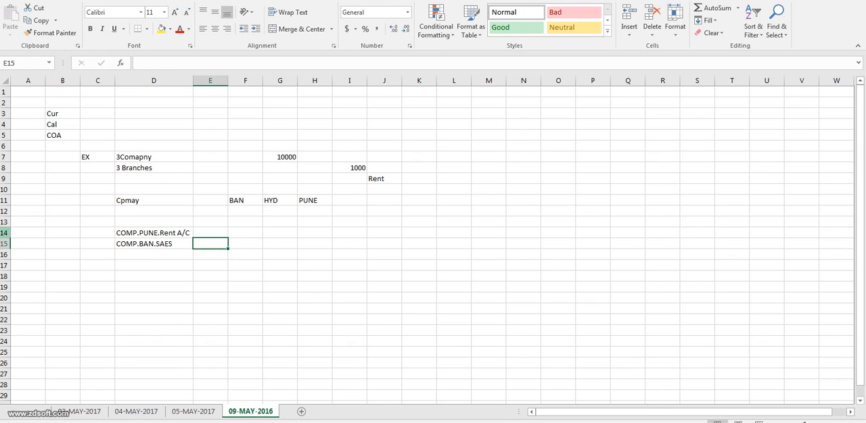
pyautogui.moveTo(5, 233); pyautogui.dragTo(6, 255)
pyautogui.click(155, 233)
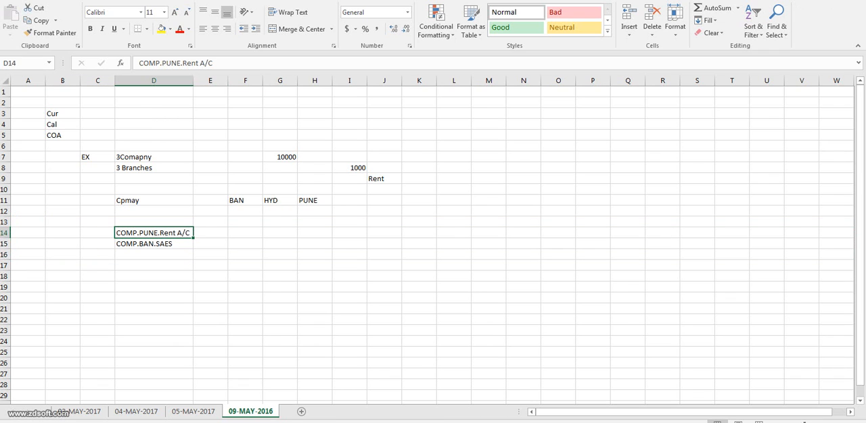
pyautogui.click(154, 244)
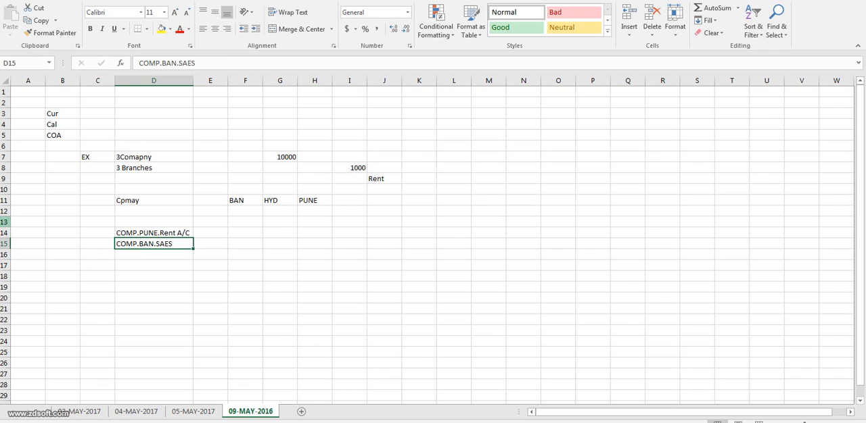
pyautogui.moveTo(5, 222); pyautogui.dragTo(6, 255)
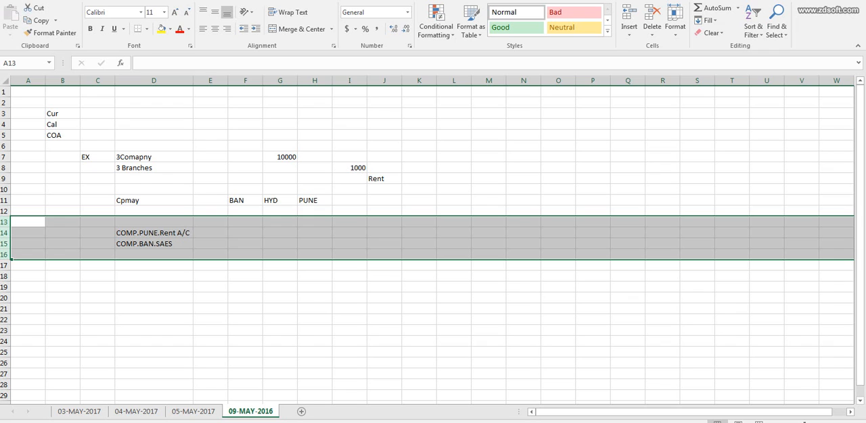
pyautogui.click(154, 233)
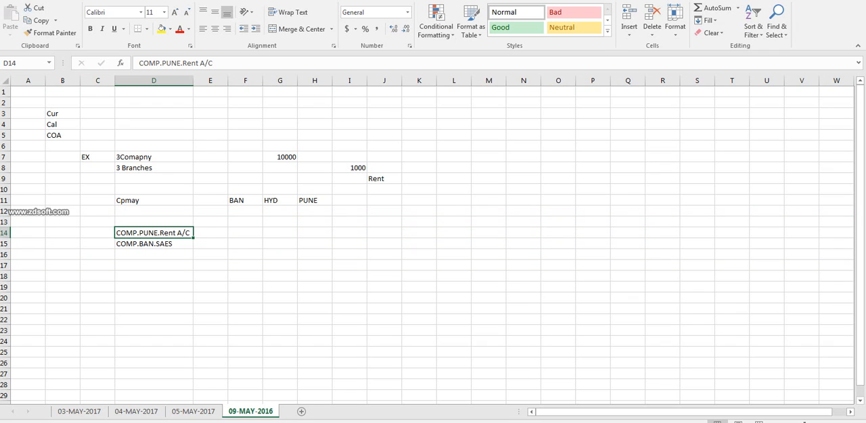
pyautogui.doubleClick(125, 233)
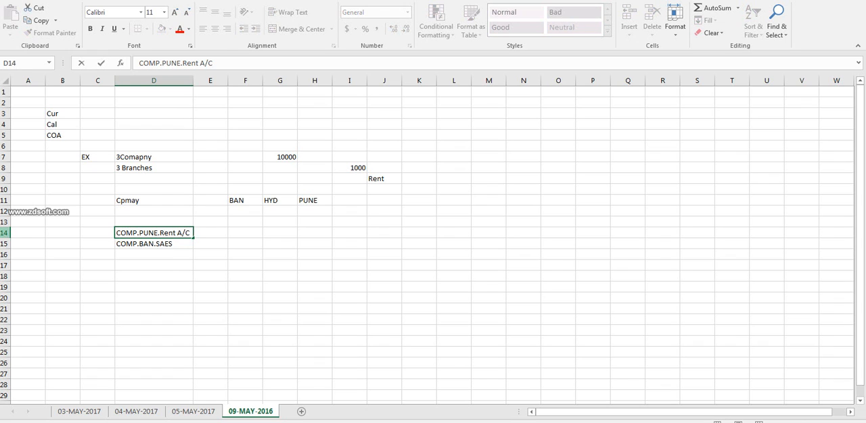
pyautogui.click(4, 232)
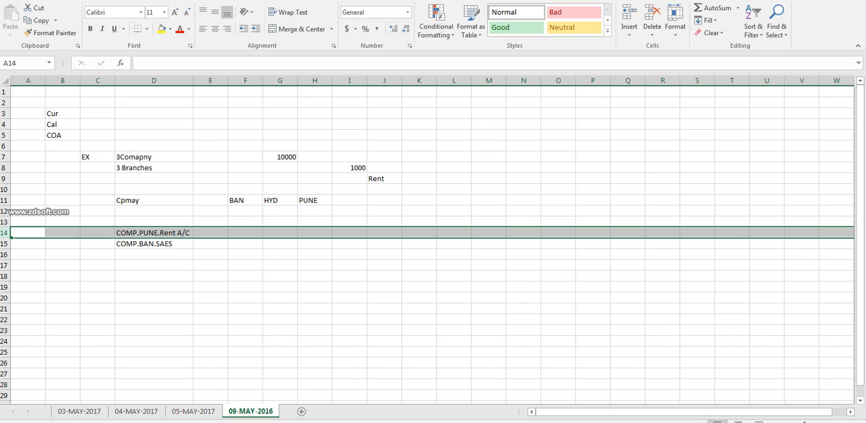
pyautogui.click(154, 233)
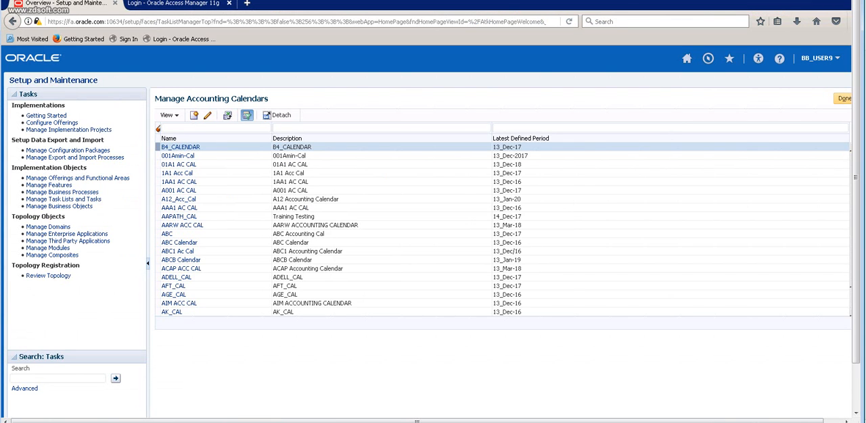
# Switch to the browser, close the Manage Accounting Calendars page and set the offering to Financials.
pyautogui.click(843, 99)
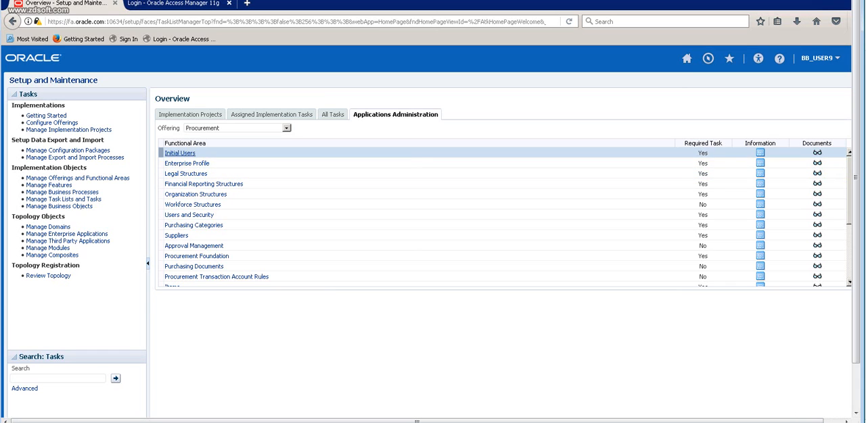
pyautogui.click(287, 128)
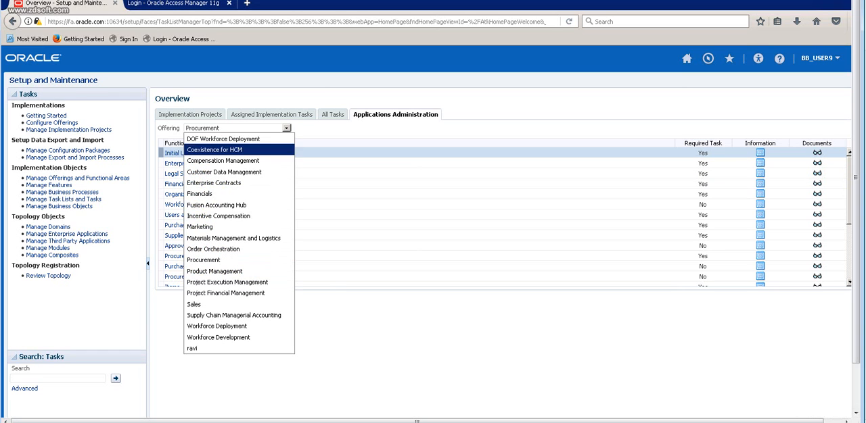
pyautogui.click(200, 193)
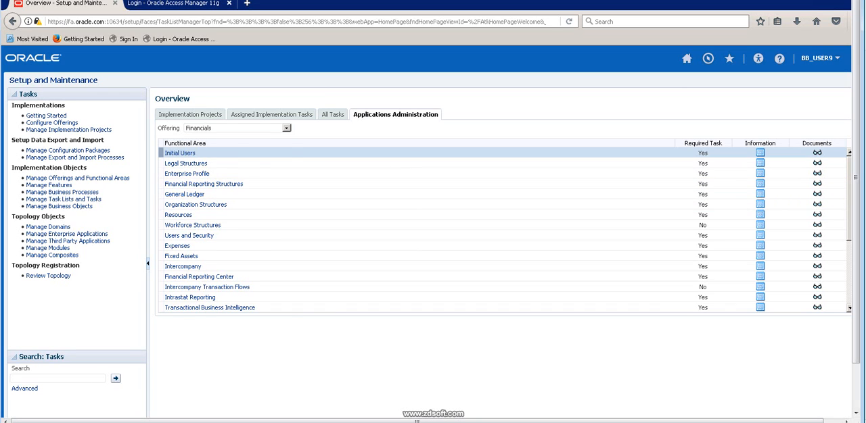
# Set the offering back to Procurement and open the tasks of the Financial Reporting Structures functional area.
pyautogui.click(287, 128)
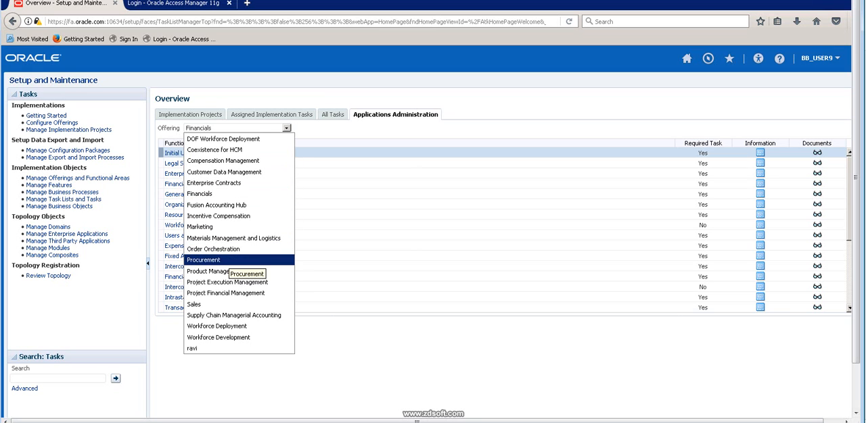
pyautogui.click(223, 260)
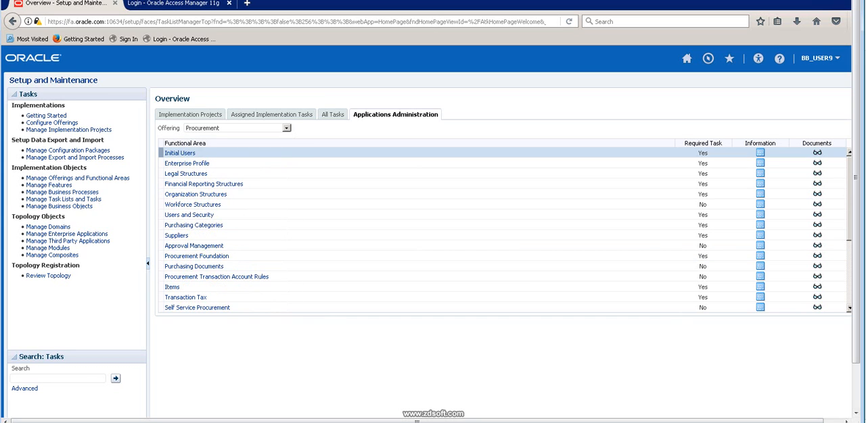
pyautogui.click(204, 184)
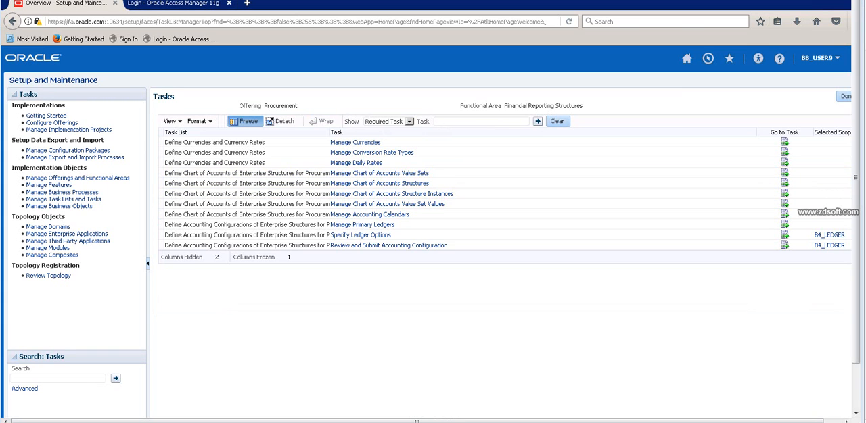
# Switch to Excel and review the company and branch entries of the chart of accounts example in cells D7 and D8.
pyautogui.hotkey('alt', 'Tab')
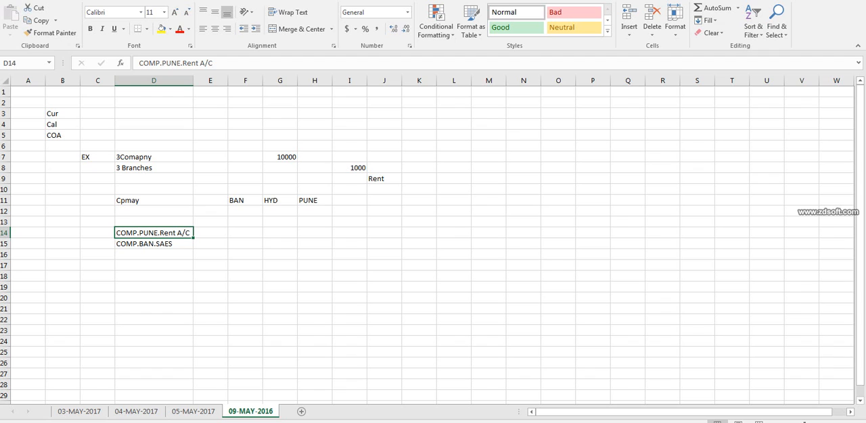
pyautogui.doubleClick(124, 157)
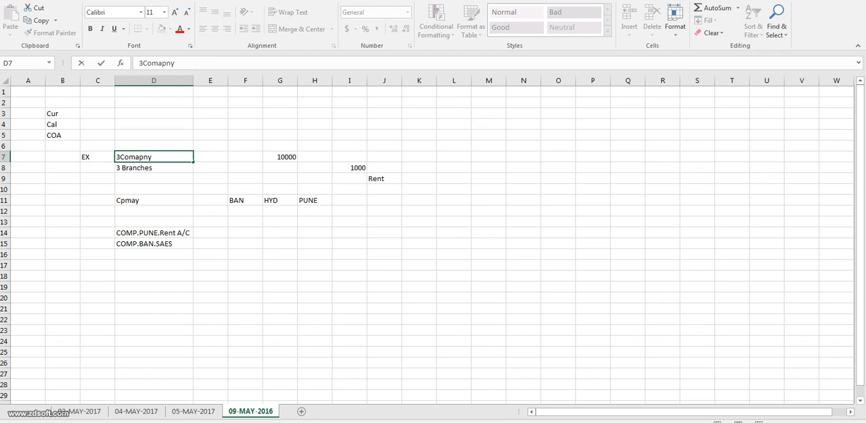
pyautogui.doubleClick(125, 156)
pyautogui.press('Return')
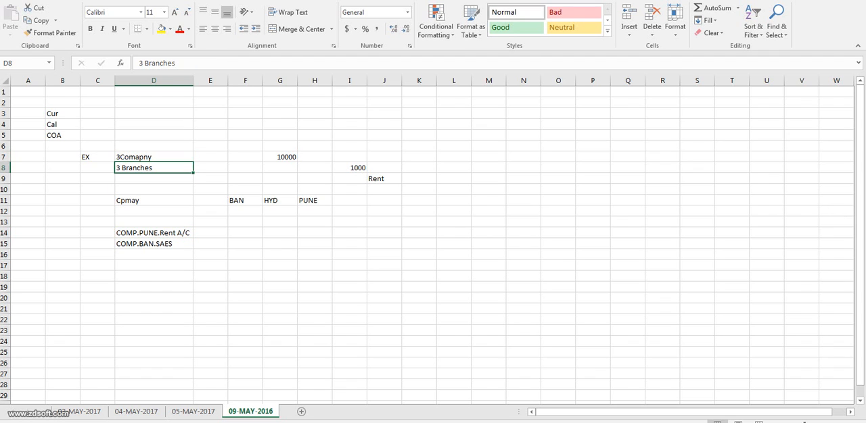
pyautogui.press('F2')
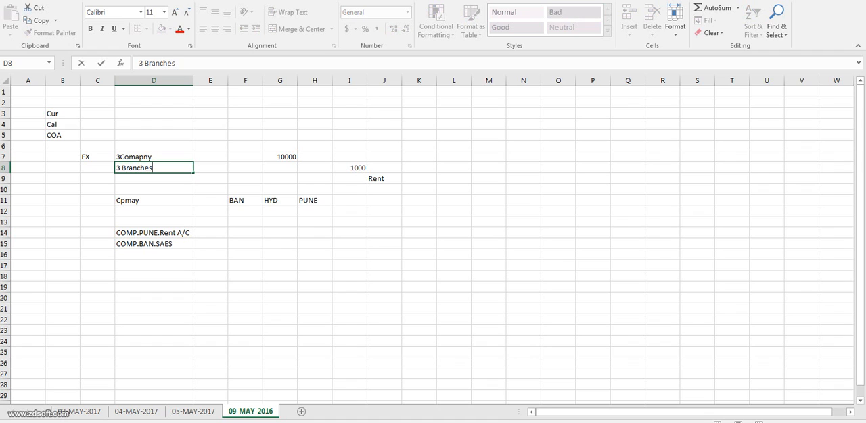
pyautogui.hotkey('shift', 'Return')
pyautogui.press('Down')
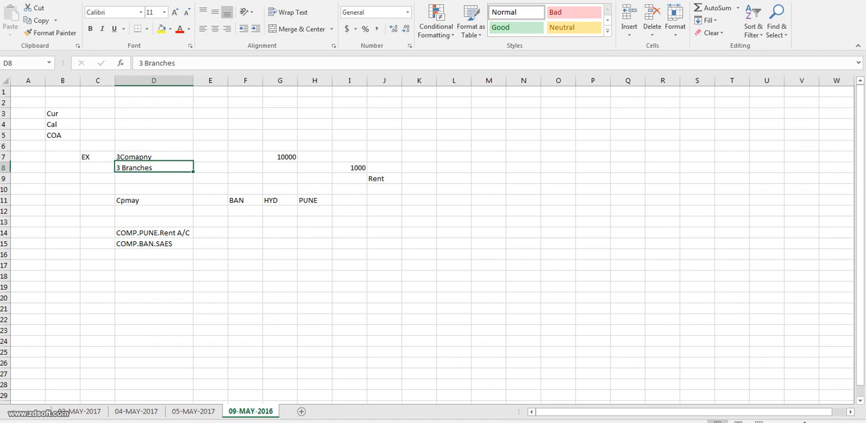
pyautogui.press('Up')
pyautogui.press('Right')
pyautogui.press('Right')
pyautogui.press('Right')
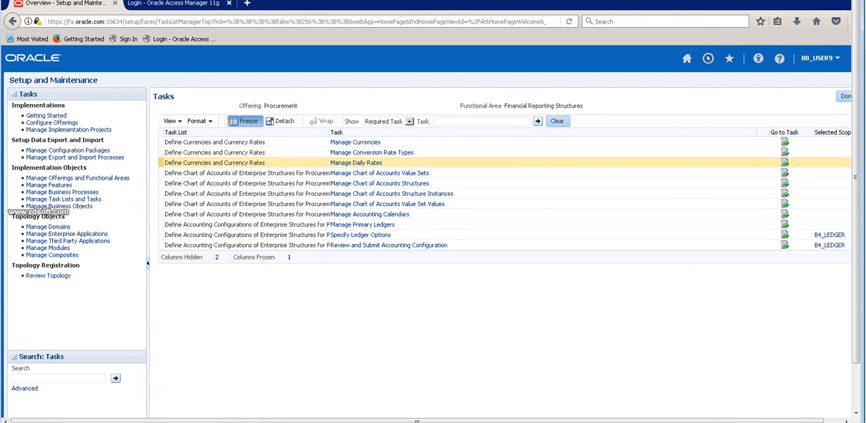
# Switch back to the browser, open Manage Chart of Accounts Value Sets and search for the value set code "B".
pyautogui.click(379, 173)
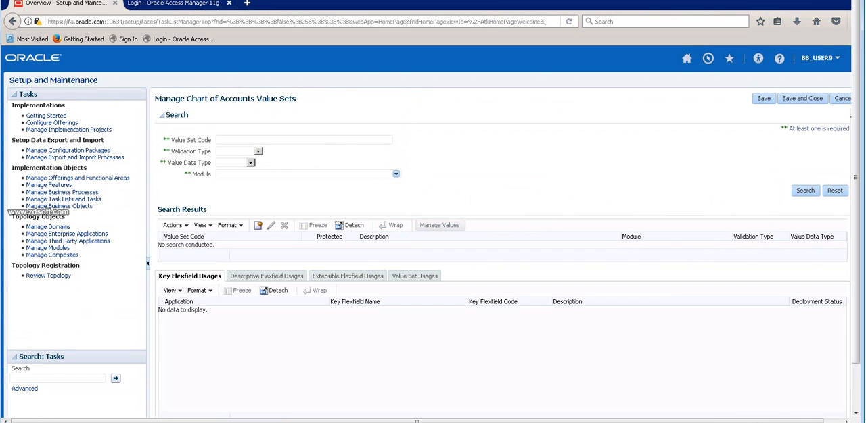
pyautogui.click(805, 190)
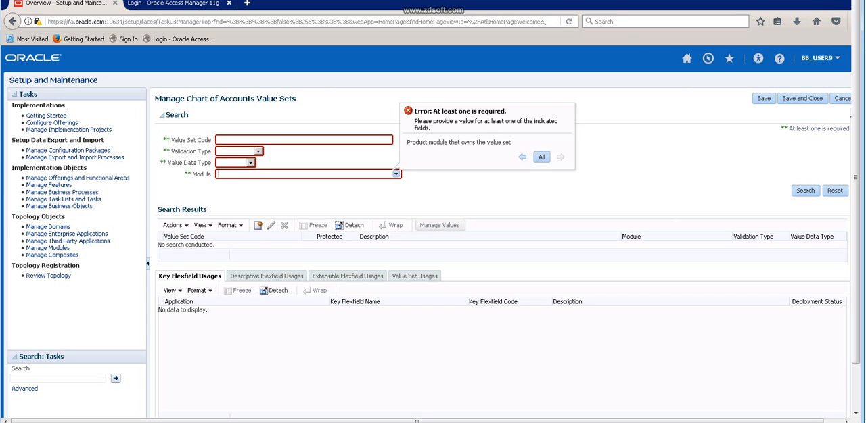
pyautogui.click(304, 140)
pyautogui.write('B')
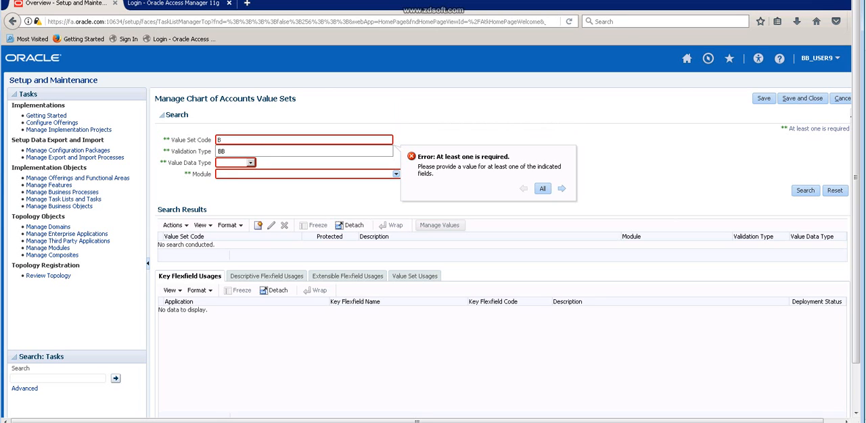
pyautogui.click(805, 191)
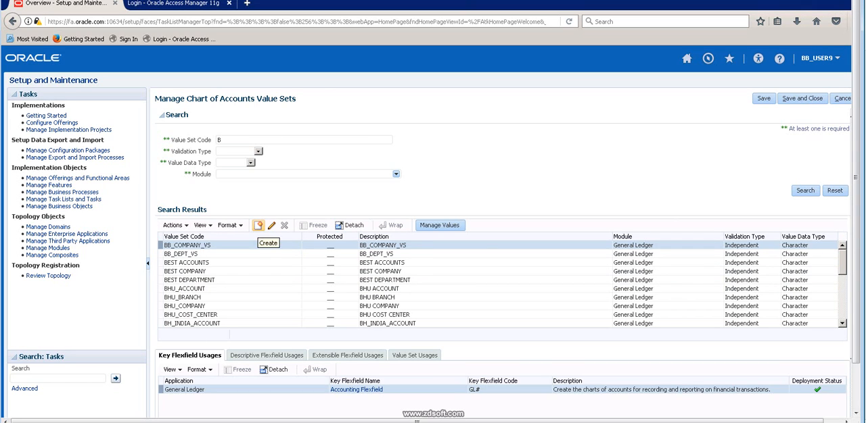
# Start a new value set with B4_COMPANY_VS as both its value set code and its description.
pyautogui.click(258, 225)
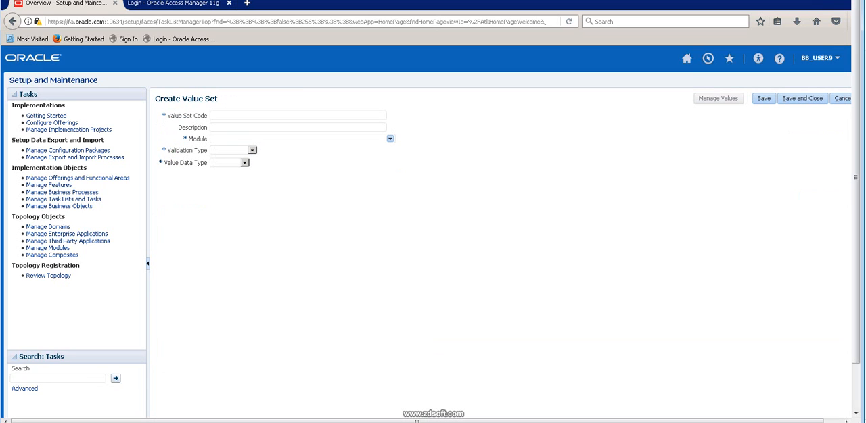
pyautogui.write('B4_COMPANY_VS')
pyautogui.hotkey('shift', 'Left')
pyautogui.hotkey('shift', 'Left')
pyautogui.hotkey('shift', 'Left')
pyautogui.hotkey('shift', 'Left')
pyautogui.hotkey('shift', 'Left')
pyautogui.hotkey('shift', 'Home')
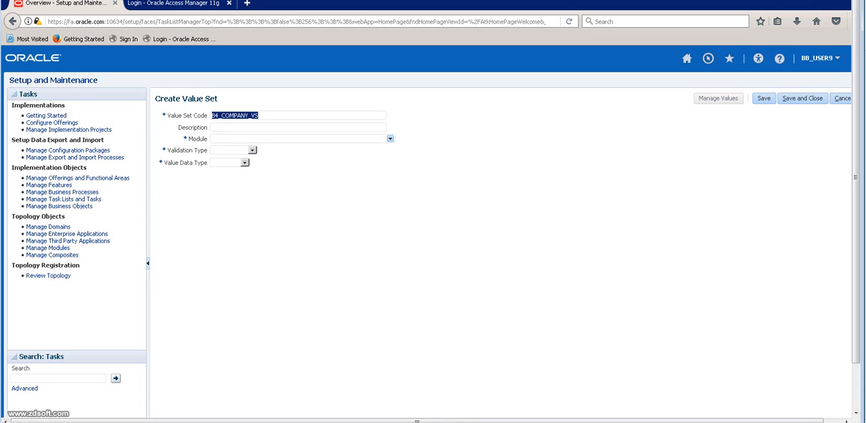
pyautogui.hotkey('ctrl', 'c')
pyautogui.press('Tab')
pyautogui.hotkey('ctrl', 'v')
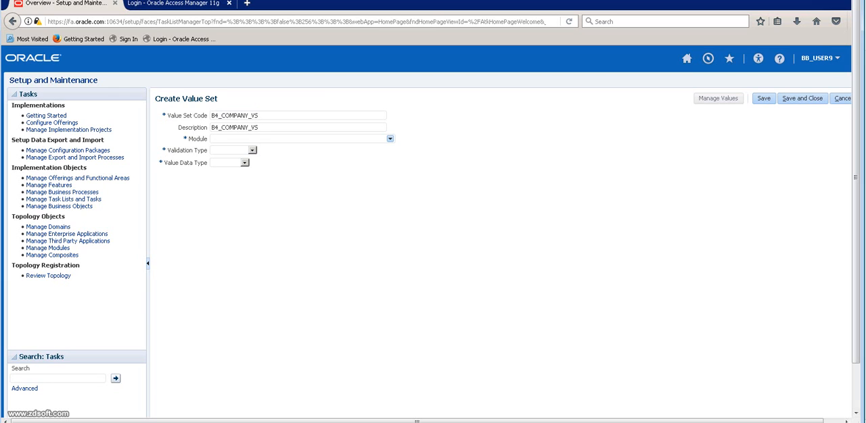
# Set the value set's module to General Ledger and its validation type to Independent.
pyautogui.click(389, 139)
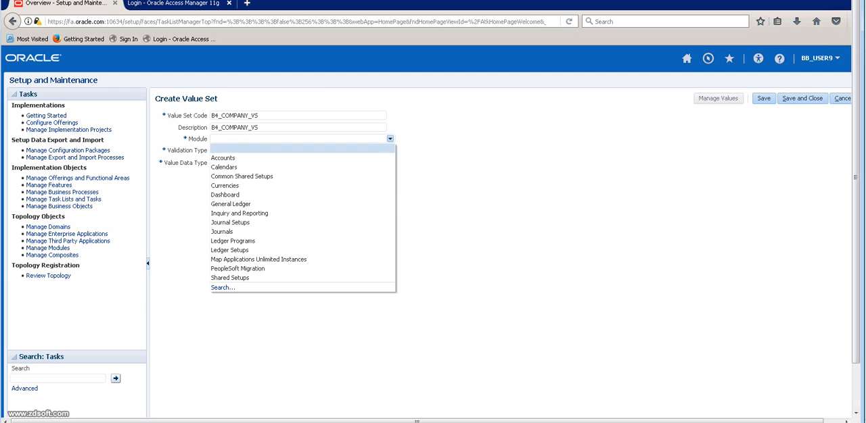
pyautogui.press('Down')
pyautogui.press('Down')
pyautogui.press('Down')
pyautogui.press('Down')
pyautogui.press('Down')
pyautogui.press('Down')
pyautogui.press('Return')
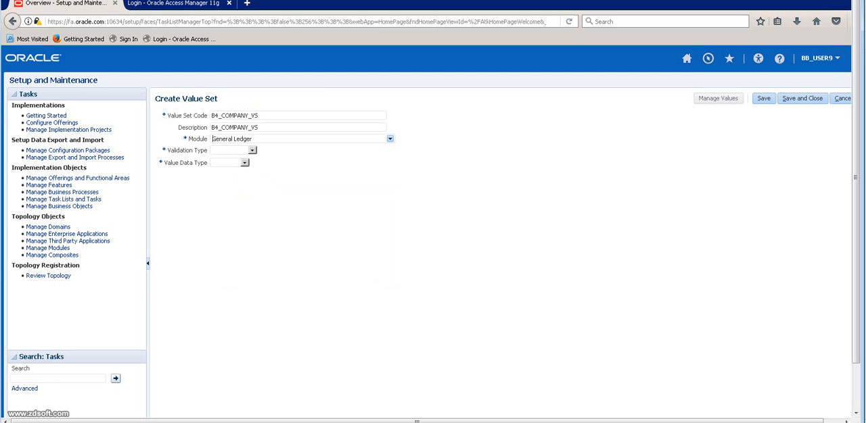
pyautogui.click(252, 150)
pyautogui.press('Down')
pyautogui.press('Down')
pyautogui.press('Return')
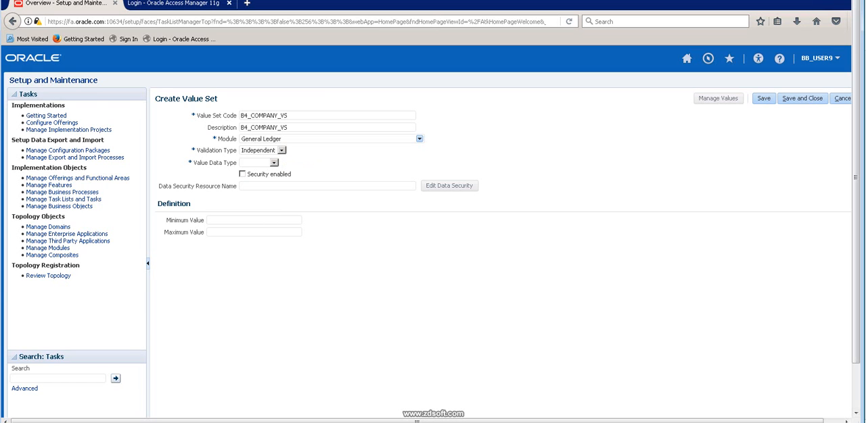
# Set the value data type to Character, the value subtype to Text and the maximum length to 25.
pyautogui.click(274, 163)
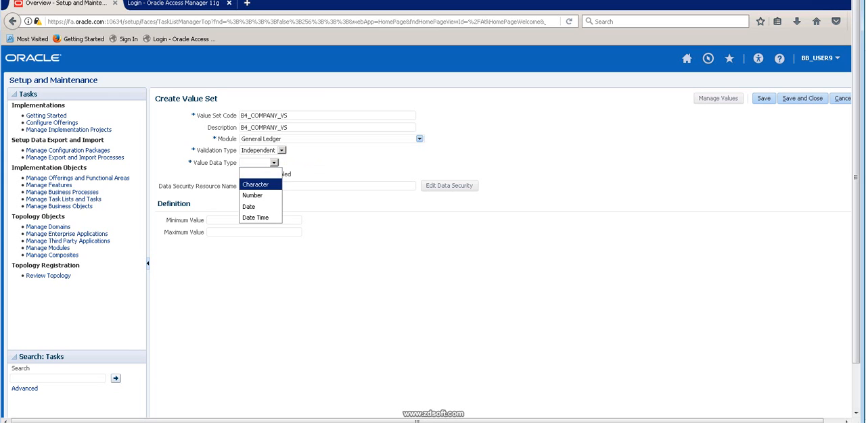
pyautogui.press('Return')
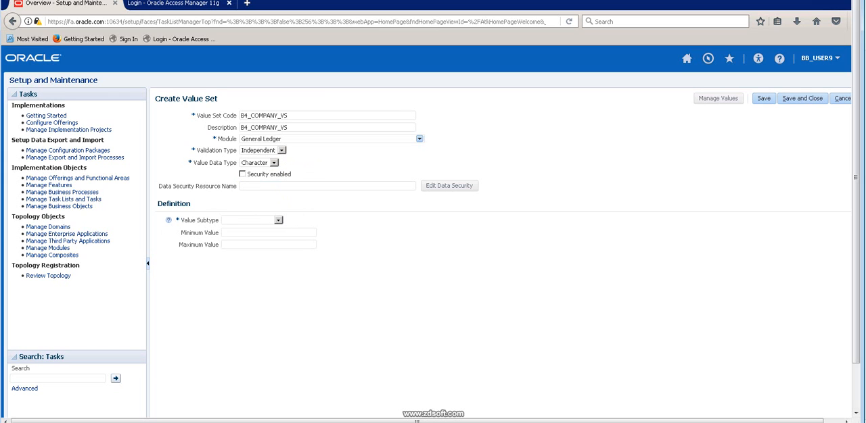
pyautogui.click(277, 221)
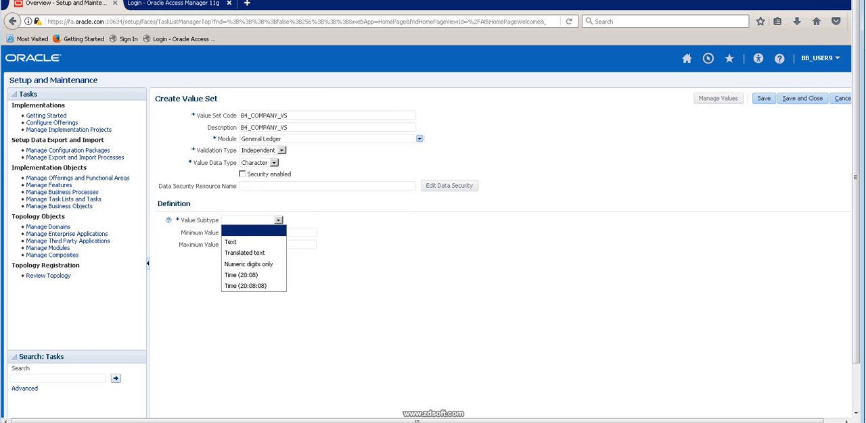
pyautogui.press('Down')
pyautogui.press('Return')
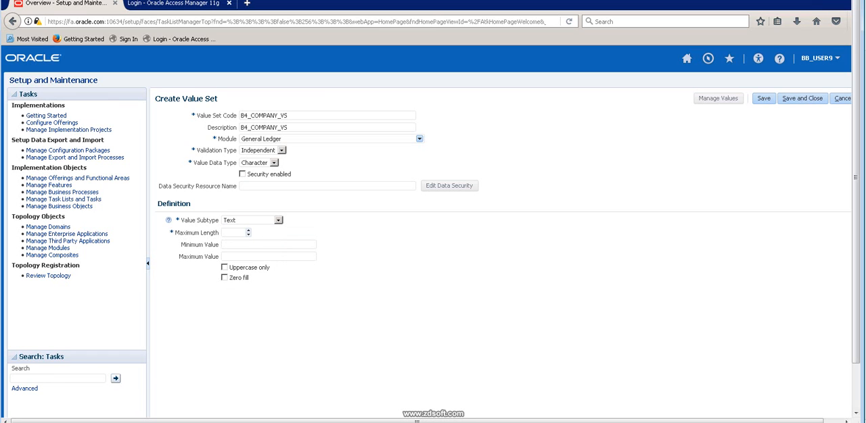
pyautogui.write('25')
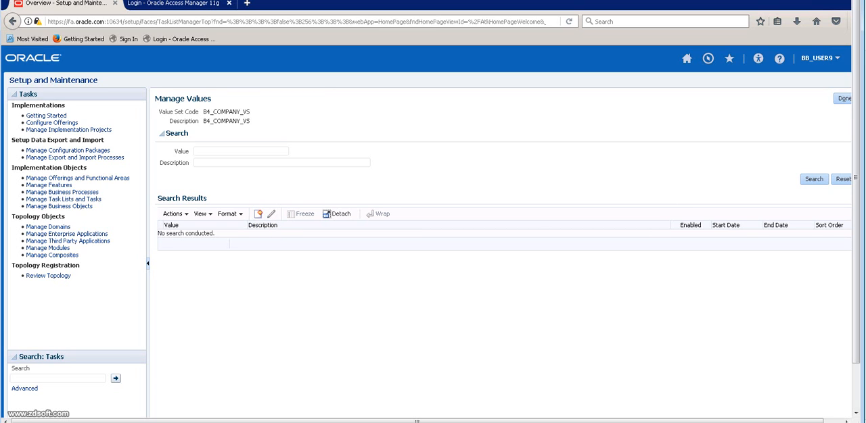
# Create the value 100 with the description "Comapny1" in the B4_COMPANY_VS value set and save it.
pyautogui.click(257, 213)
pyautogui.write('100')
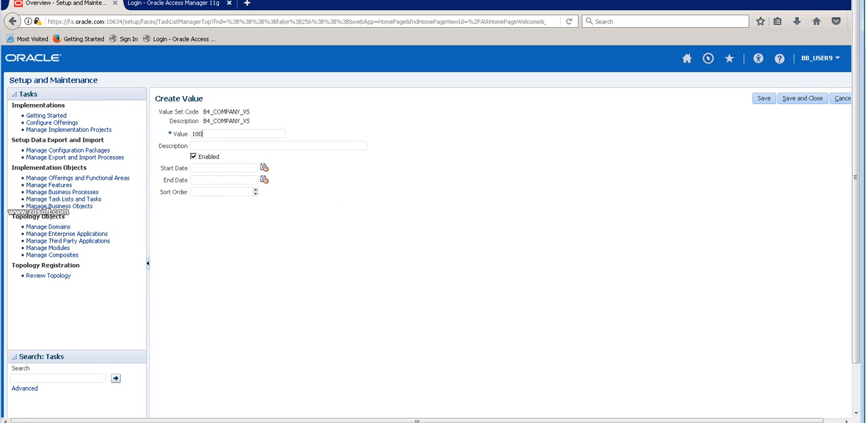
pyautogui.hotkey('ctrl', 'a')
pyautogui.write('10')
pyautogui.write('0')
pyautogui.write('Comapny1')
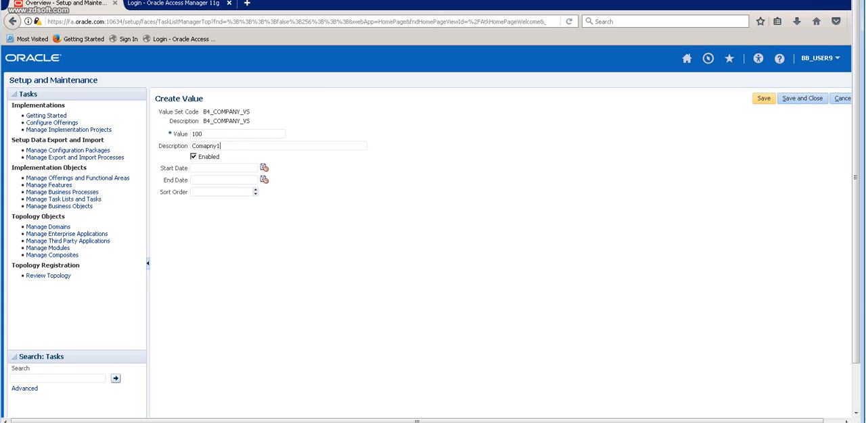
pyautogui.click(763, 98)
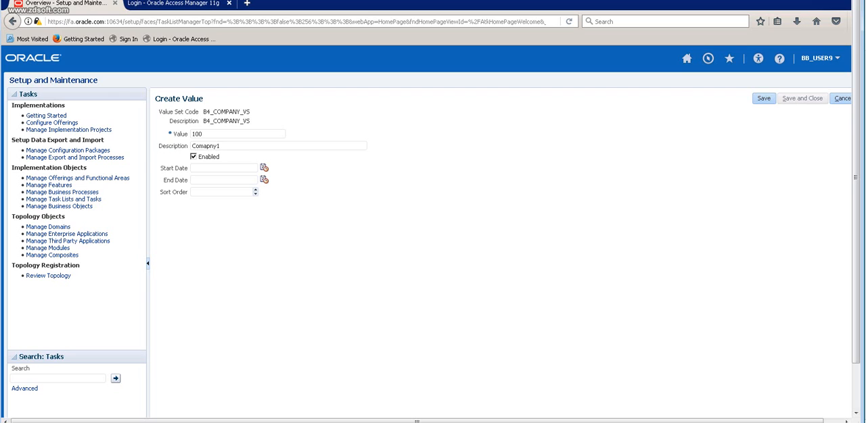
# Create the value 200 with the description "COMPAMNY2" in the B4_COMPANY_VS value set, saving and closing it.
pyautogui.click(258, 213)
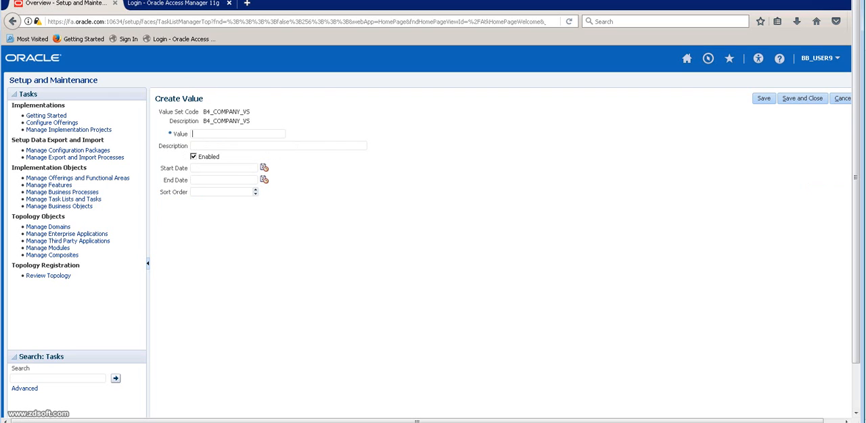
pyautogui.write('200')
pyautogui.write('COM')
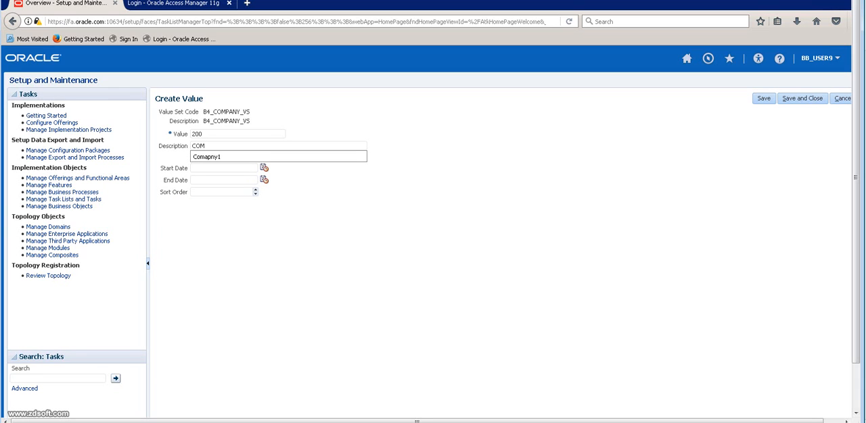
pyautogui.write('PAMNY2')
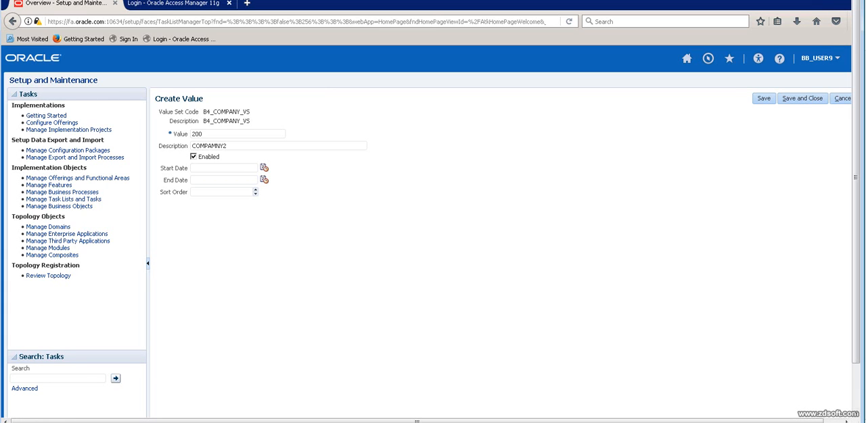
pyautogui.click(803, 99)
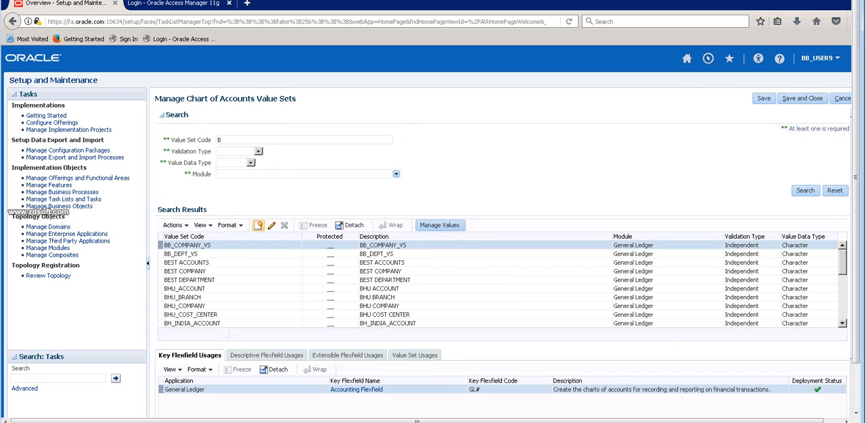
# Start a new value set with B4_DEPT as both its value set code and its description.
pyautogui.click(258, 226)
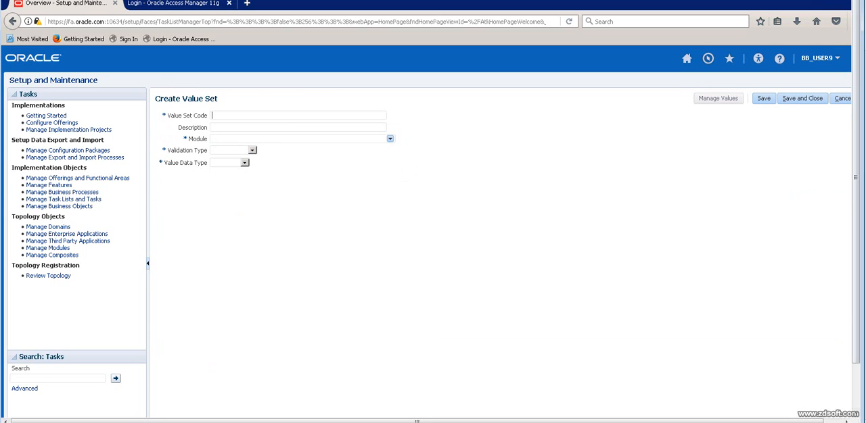
pyautogui.write('B4_DEPT')
pyautogui.hotkey('ctrl', 'a')
pyautogui.hotkey('ctrl', 'c')
pyautogui.press('Tab')
pyautogui.hotkey('ctrl', 'v')
pyautogui.press('Tab')
# Set the B4_DEPT value set's module to General Ledger and its validation type to Independent.
pyautogui.click(390, 139)
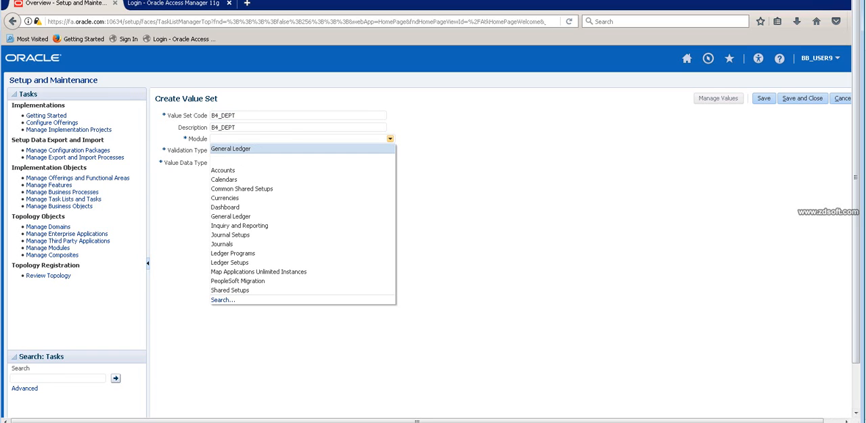
pyautogui.click(257, 217)
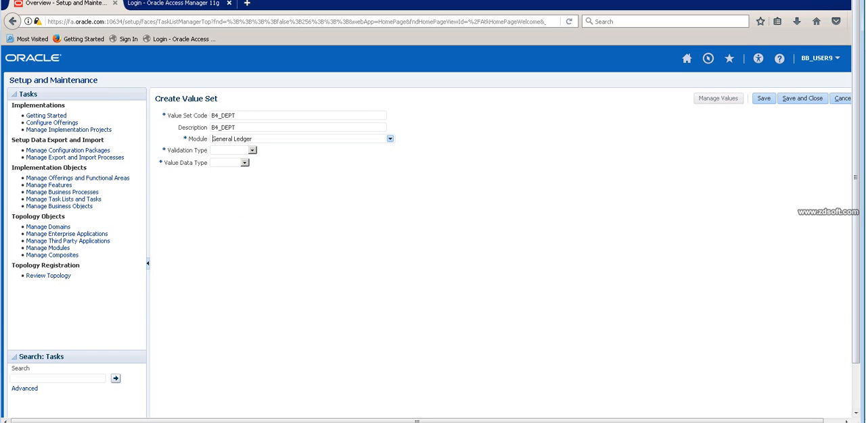
pyautogui.click(252, 150)
pyautogui.click(232, 183)
# Set the B4_DEPT value data type to Character, the value subtype to Text and the maximum length to 25.
pyautogui.click(245, 163)
pyautogui.click(258, 163)
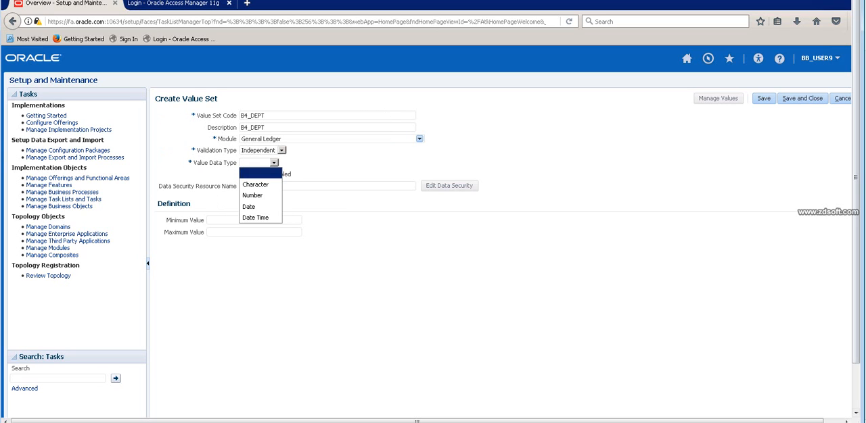
pyautogui.click(255, 184)
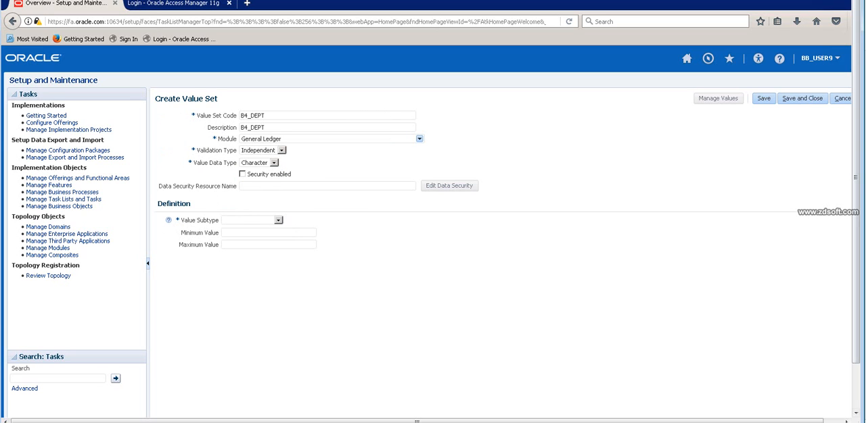
pyautogui.click(278, 220)
pyautogui.click(247, 241)
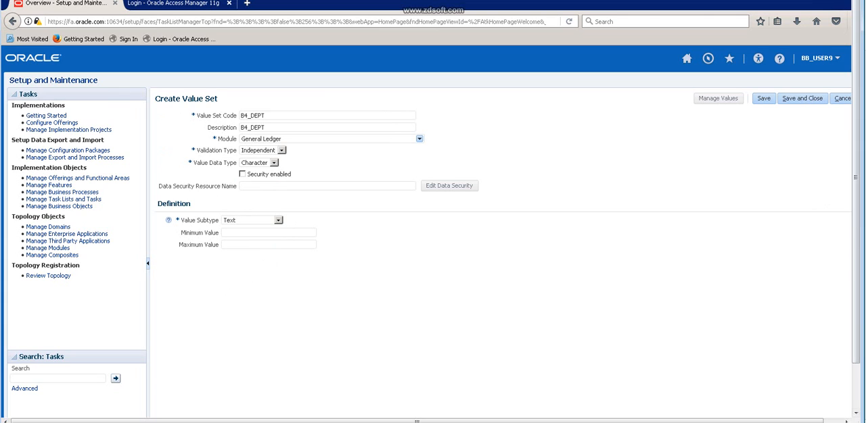
pyautogui.write('25')
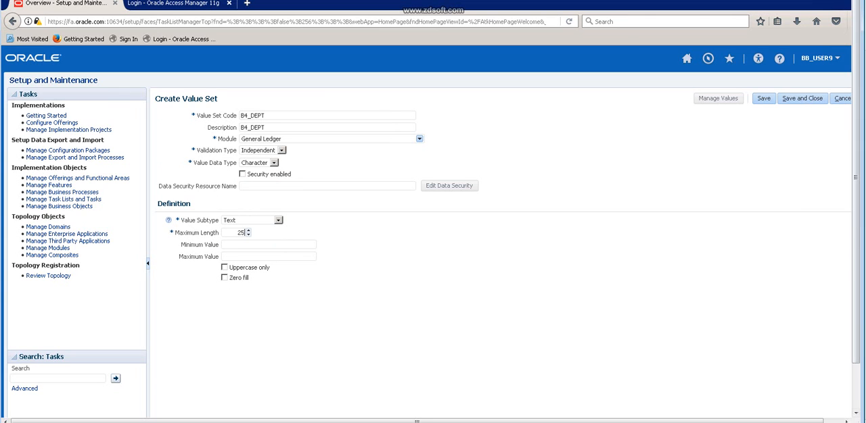
# Save the B4_DEPT value set and close out to the Financial Reporting Structures task list.
pyautogui.click(763, 99)
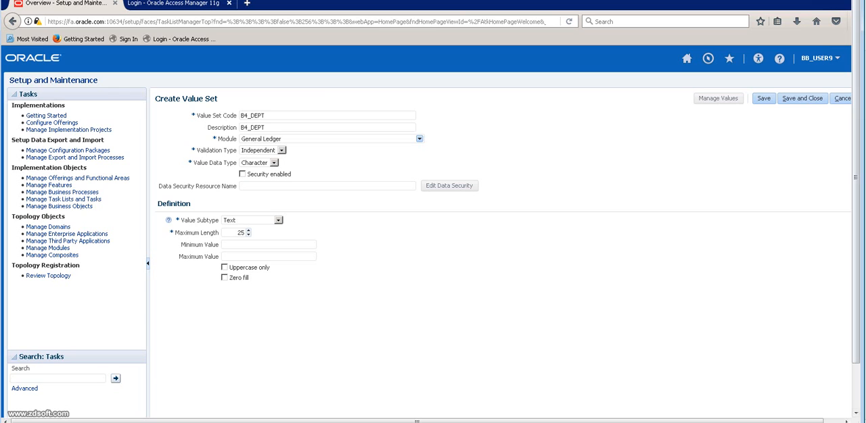
pyautogui.click(763, 98)
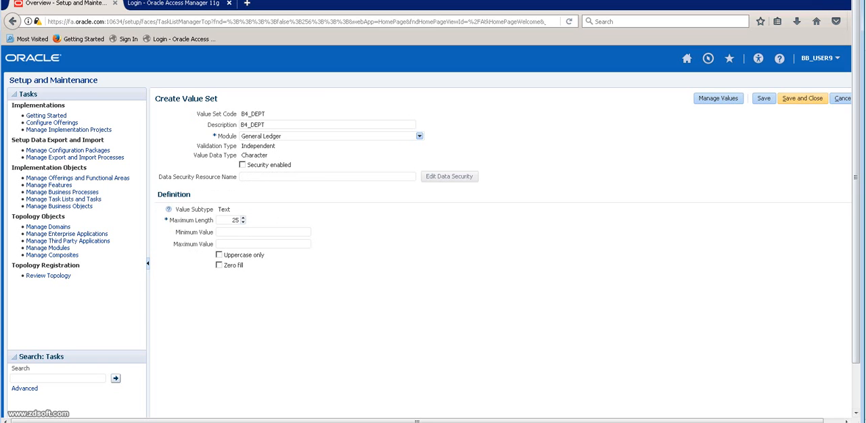
pyautogui.click(802, 98)
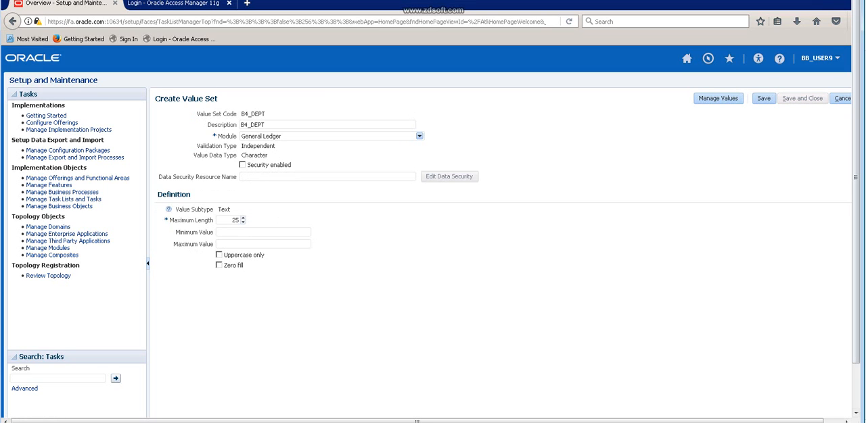
pyautogui.click(802, 98)
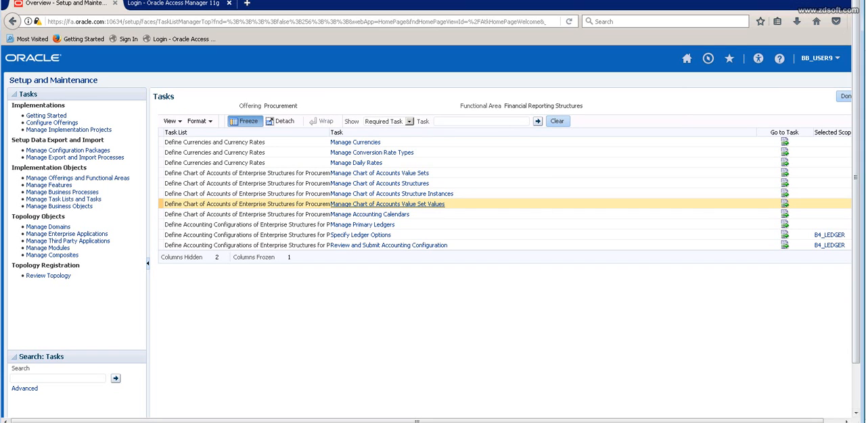
# Open the Manage Chart of Accounts Value Set Values task and search for value set codes starting with B4.
pyautogui.click(387, 203)
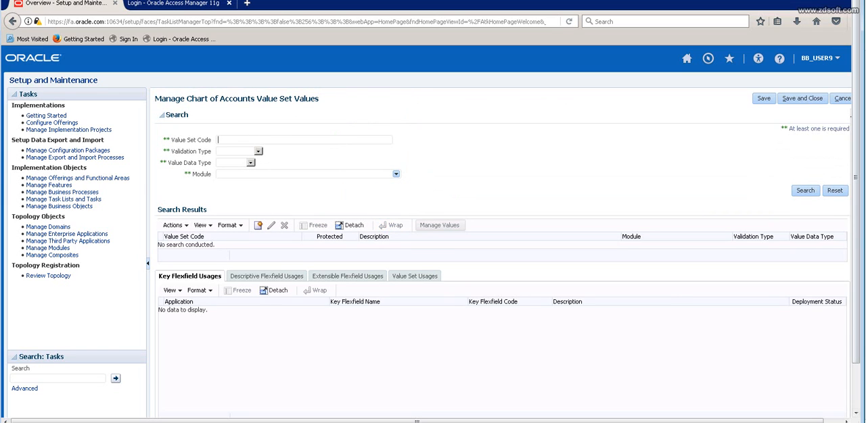
pyautogui.write('B$')
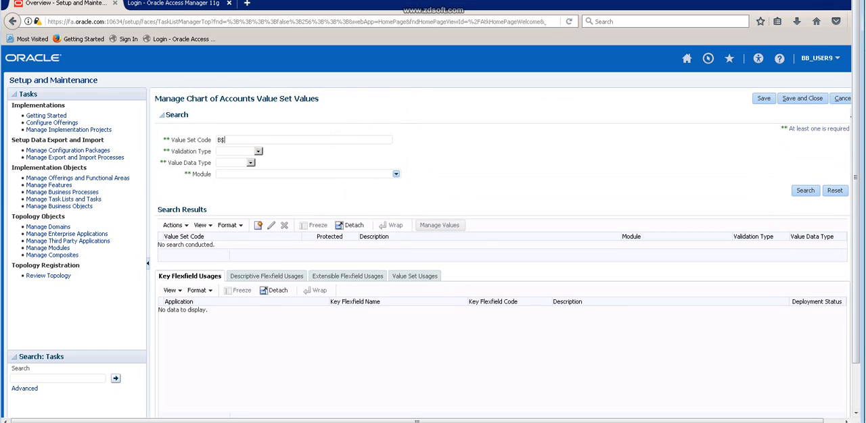
pyautogui.press('BackSpace')
pyautogui.write('4')
pyautogui.press('Return')
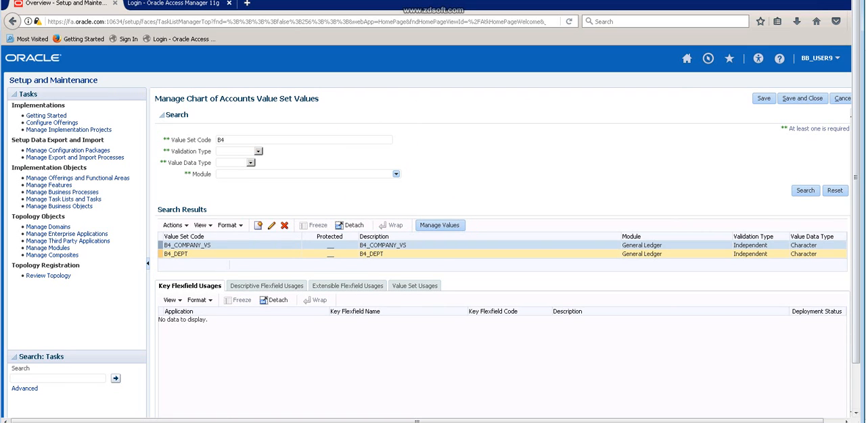
# Create the value 1001 with the description "HYD" in the B4_DEPT value set, saving and closing it.
pyautogui.click(176, 254)
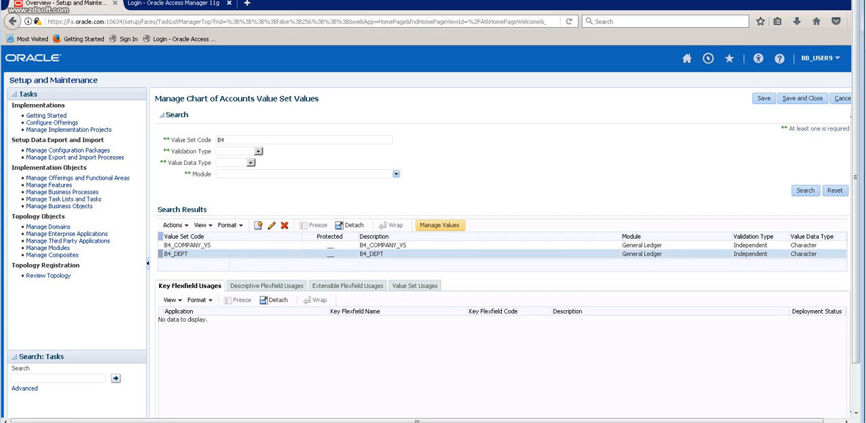
pyautogui.click(438, 225)
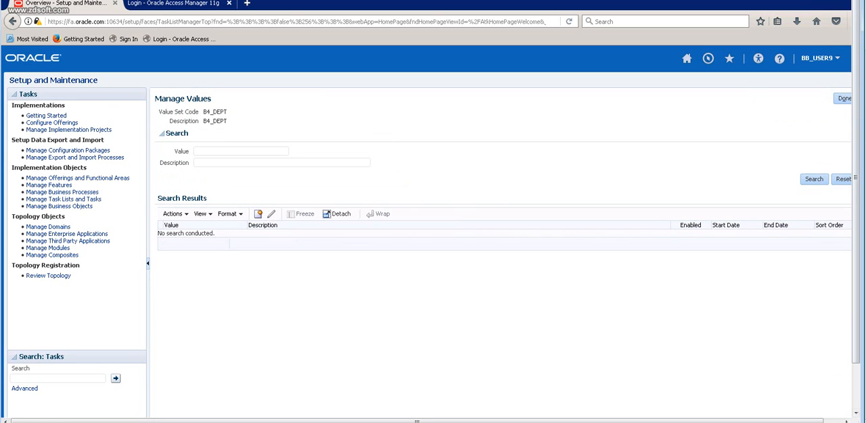
pyautogui.click(258, 214)
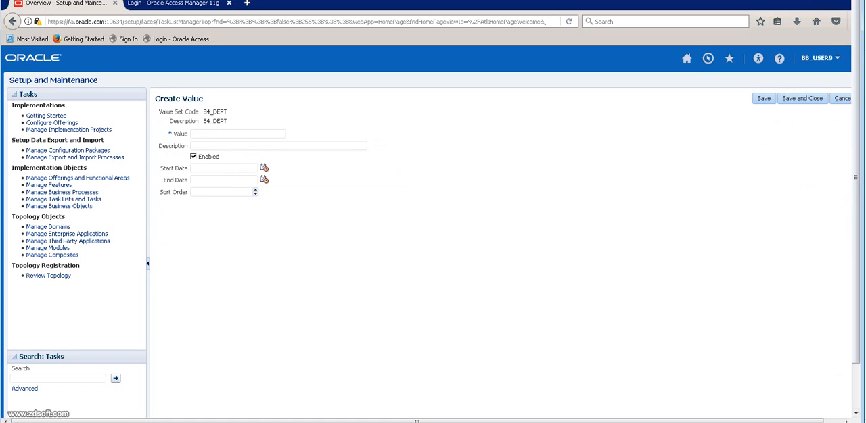
pyautogui.write('100')
pyautogui.write('1')
pyautogui.write('HYD')
pyautogui.click(802, 98)
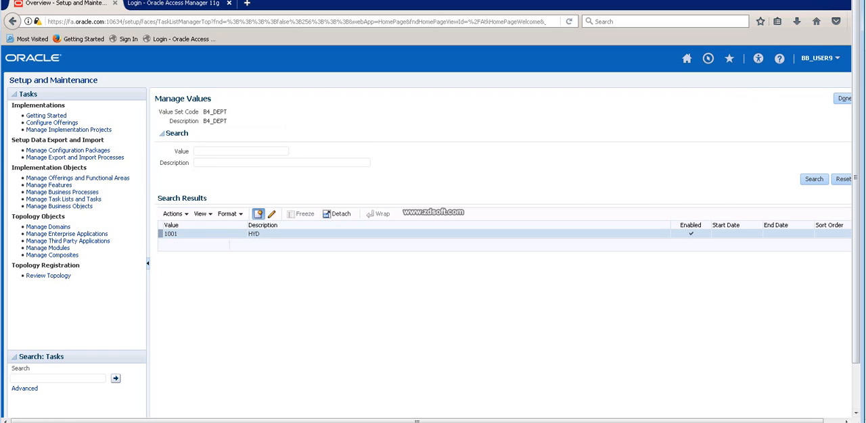
# Add the value 1002 with the description "BANG" to the B4_DEPT value set and save it.
pyautogui.click(258, 214)
pyautogui.write('1002')
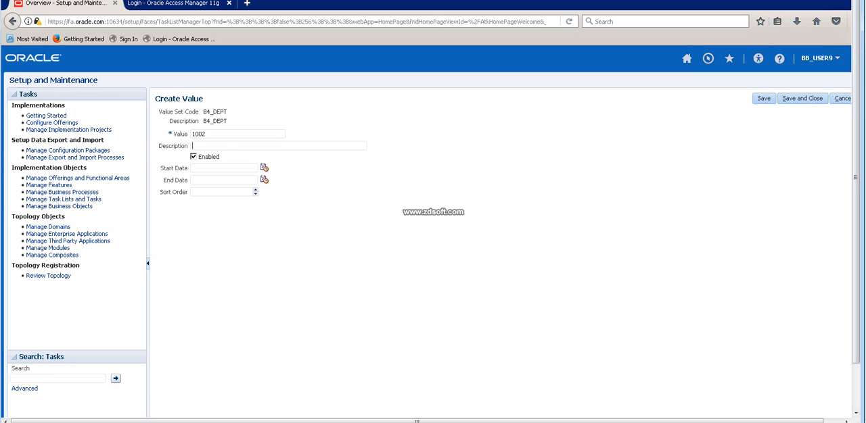
pyautogui.write('BANG')
pyautogui.click(802, 99)
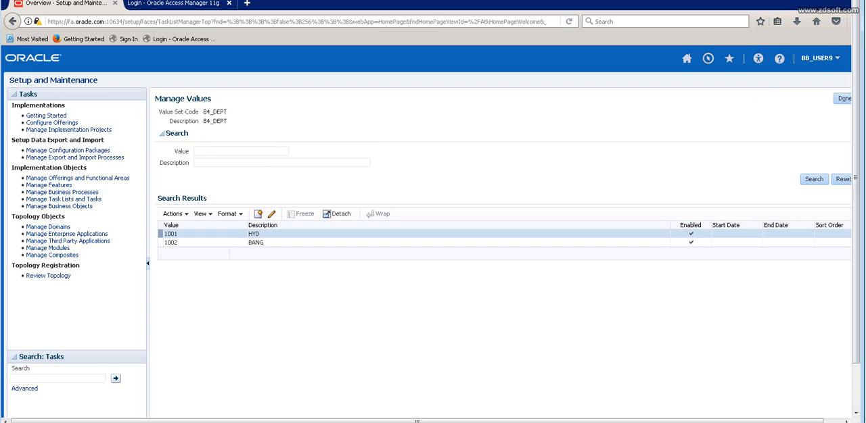
# Add the value 1003 with the description "PUNE" to B4_DEPT, and save and close the value set values task.
pyautogui.click(257, 214)
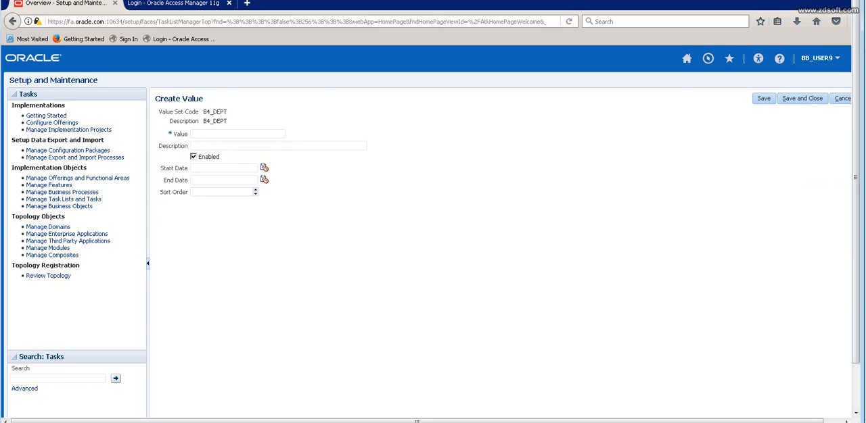
pyautogui.write('1003')
pyautogui.write('PUNE')
pyautogui.click(802, 98)
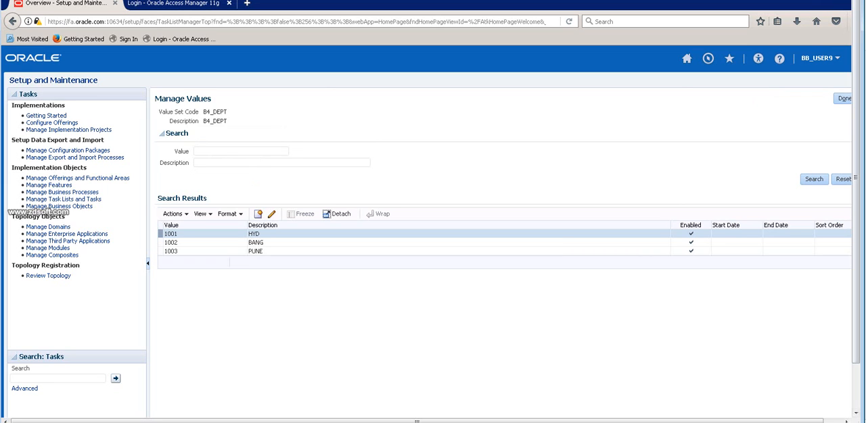
pyautogui.click(844, 98)
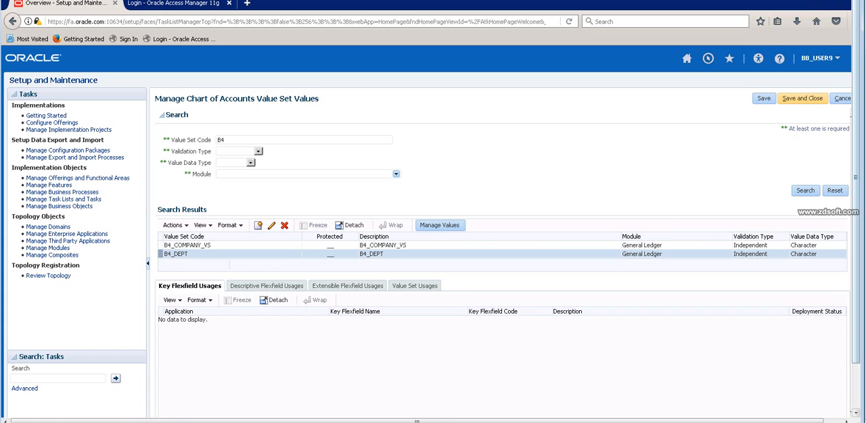
pyautogui.click(802, 98)
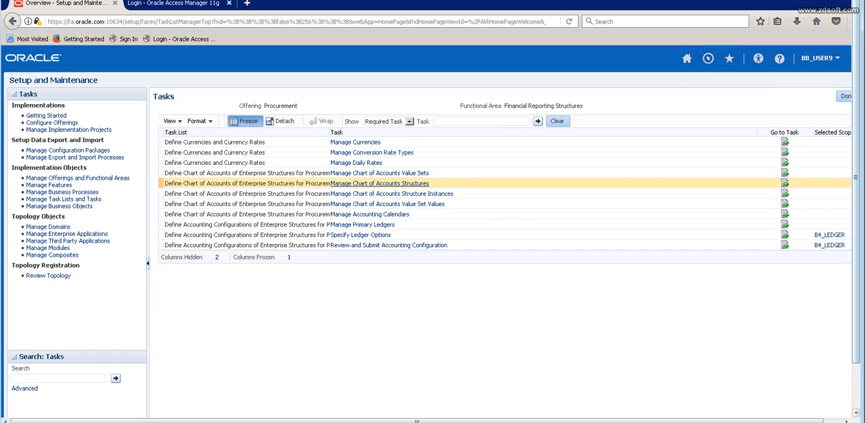
# Switch to the Excel notes and review the example account combinations COMP.PUNE.Rent A/C and COMP.BAN.SAES.
pyautogui.hotkey('alt', 'Tab')
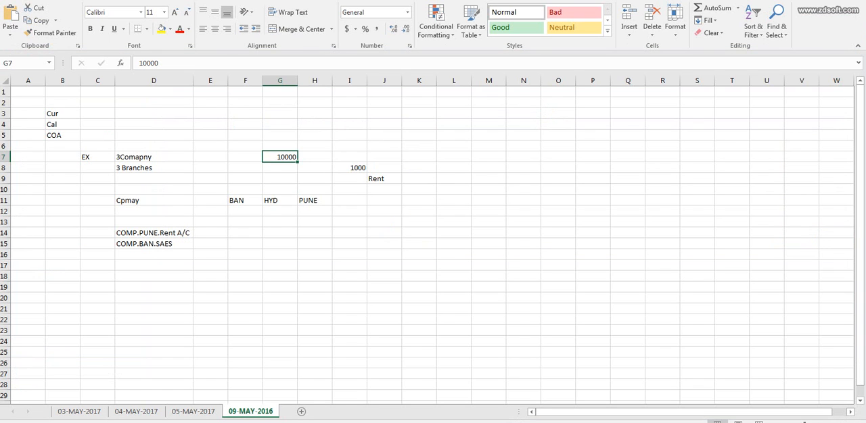
pyautogui.click(153, 233)
pyautogui.click(154, 201)
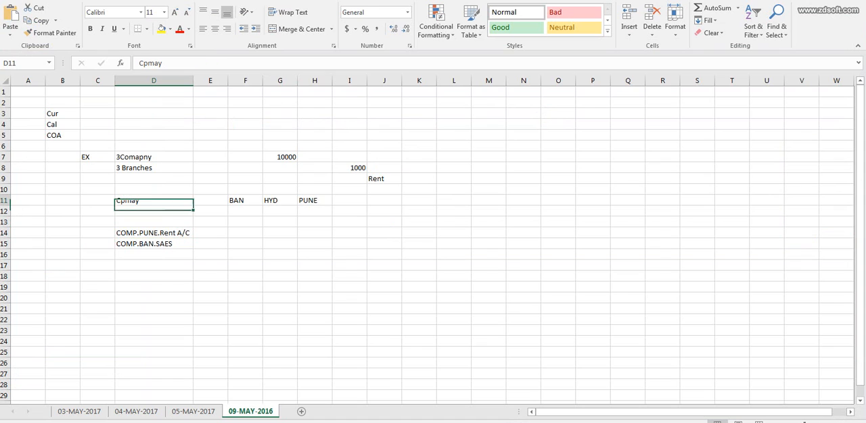
pyautogui.click(154, 234)
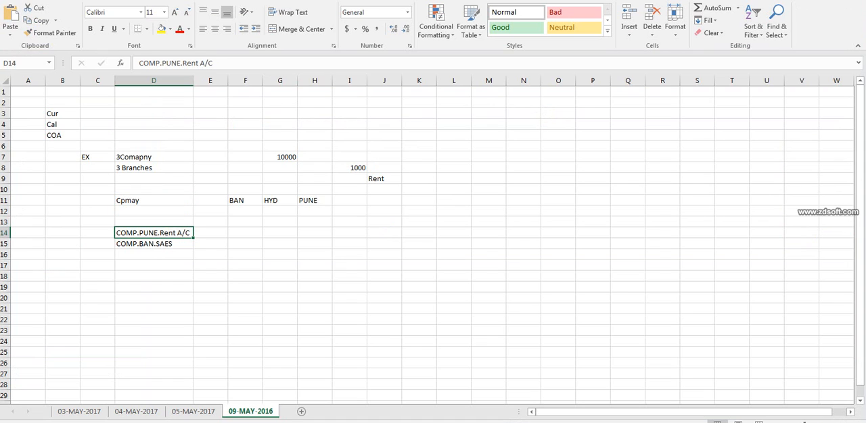
pyautogui.click(154, 244)
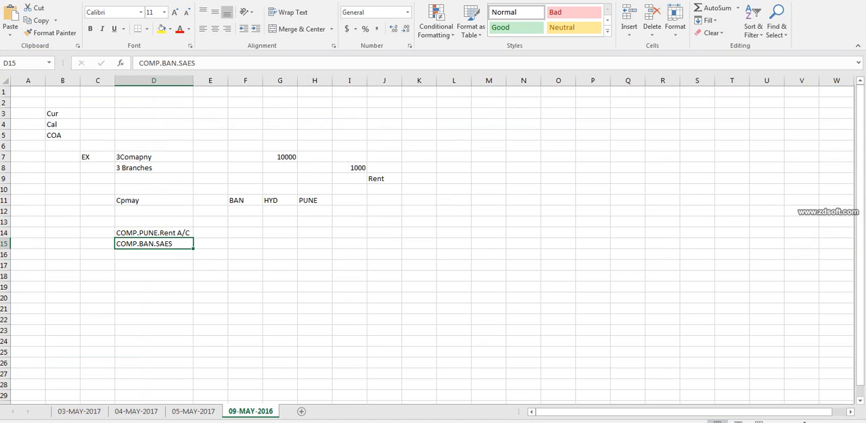
# Switch back to Oracle Setup and Maintenance and choose the Procurement offering in the applications administration overview.
pyautogui.hotkey('alt', 'Tab')
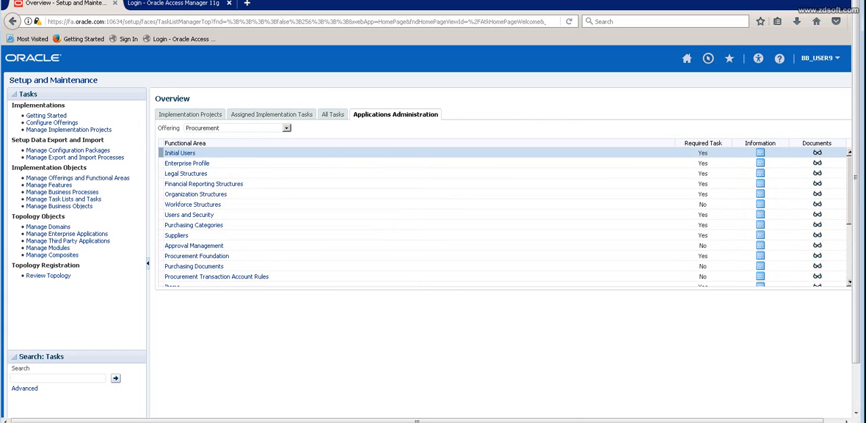
pyautogui.click(286, 128)
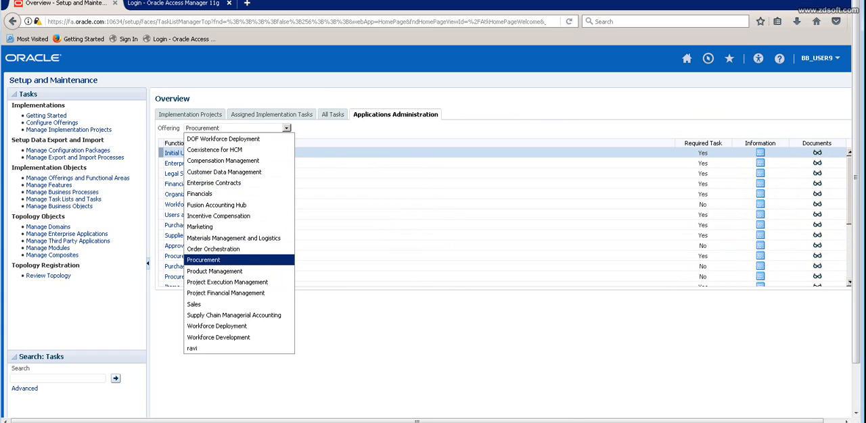
pyautogui.click(217, 262)
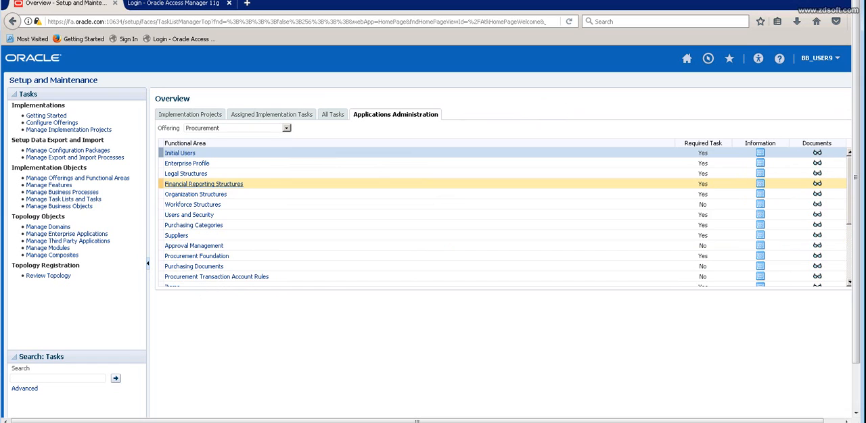
# Open the Manage Chart of Accounts Structures task under Financial Reporting Structures, and switch to the Excel notes.
pyautogui.click(203, 184)
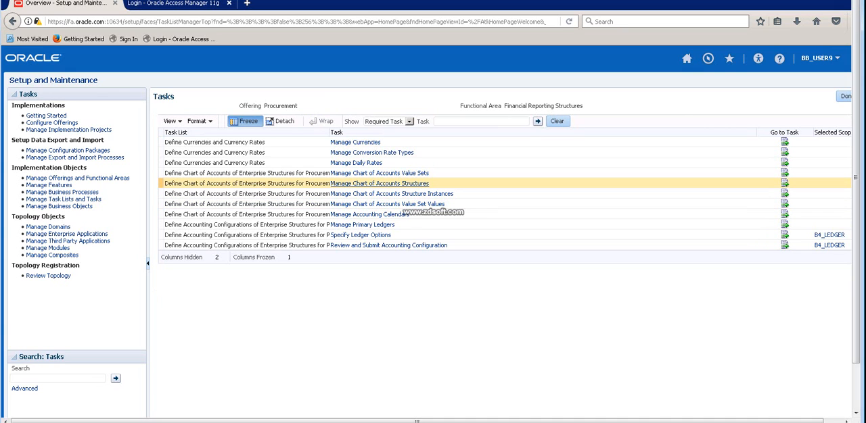
pyautogui.click(379, 184)
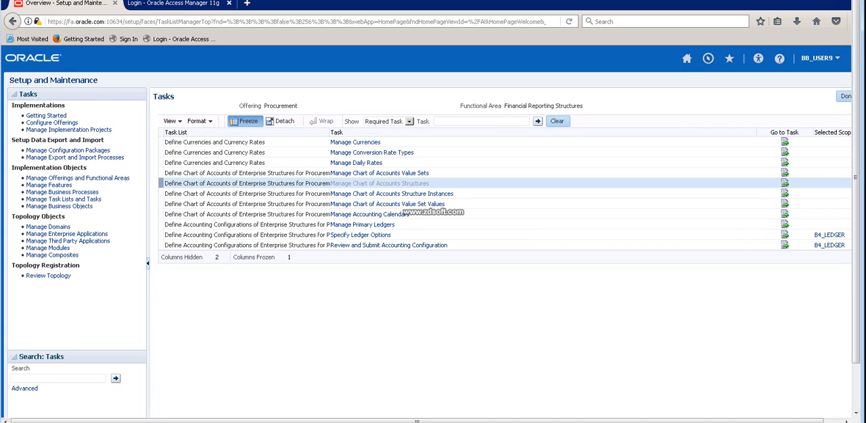
pyautogui.hotkey('alt', 'Tab')
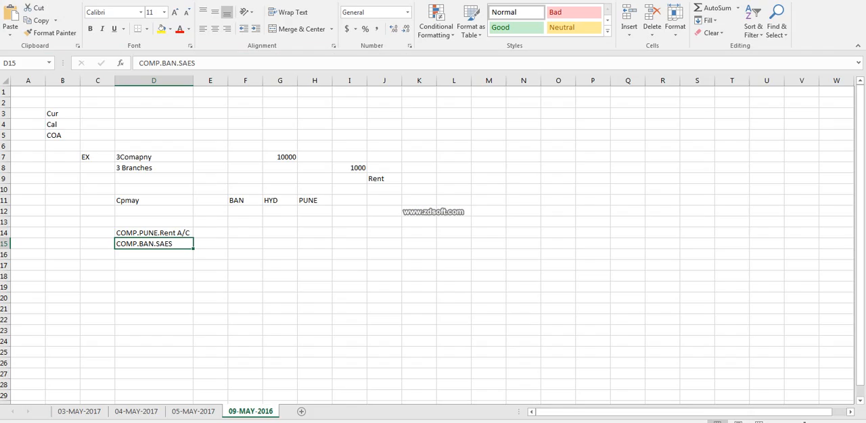
pyautogui.click(153, 266)
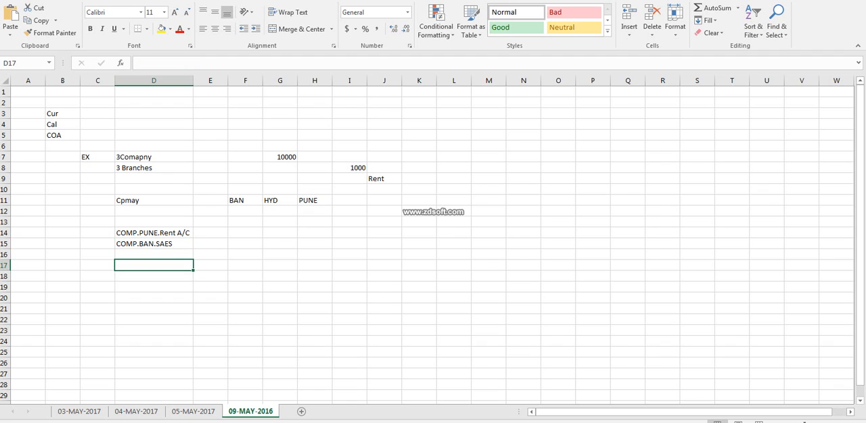
pyautogui.write('C')
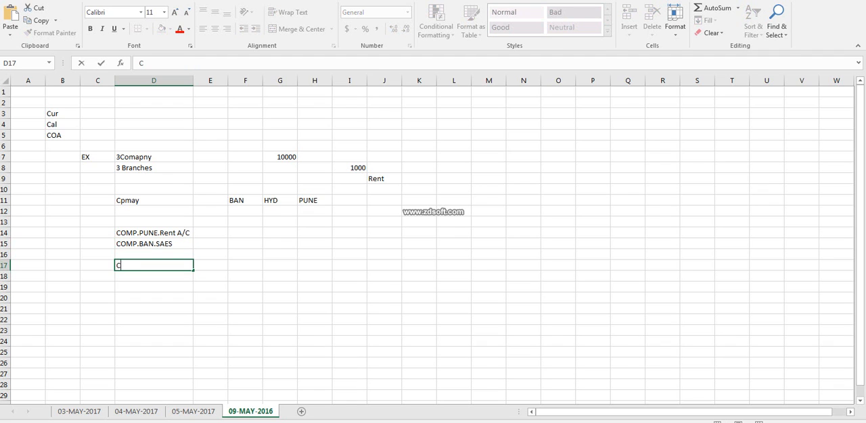
pyautogui.write('OA')
pyautogui.hotkey('shift', 'Left')
pyautogui.hotkey('shift', 'Left')
pyautogui.hotkey('shift', 'Left')
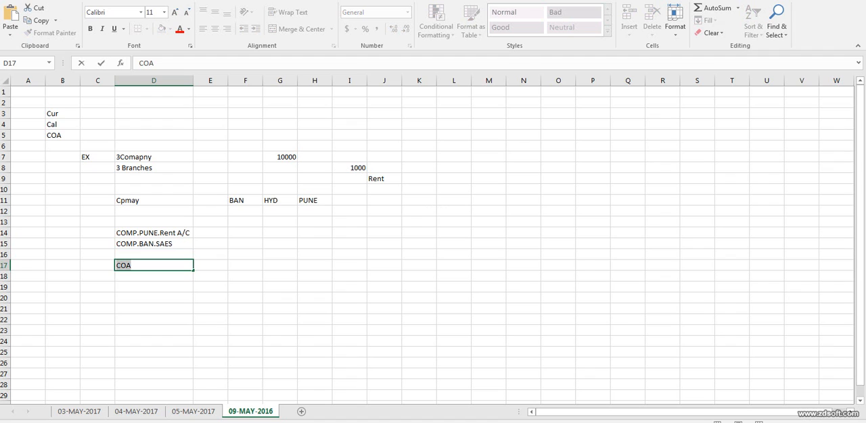
pyautogui.press('BackSpace')
pyautogui.click(154, 287)
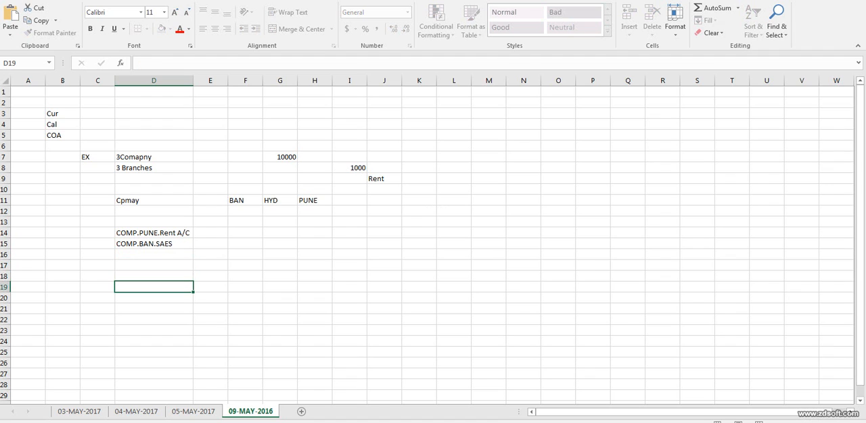
# Enter Ledger, C, C, C and SC across cells M4 to Q4 to note the ledger components.
pyautogui.click(488, 124)
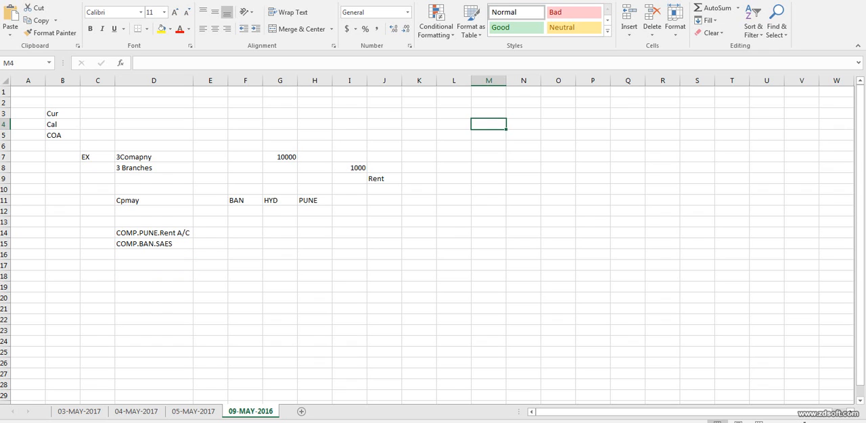
pyautogui.write('Ledger')
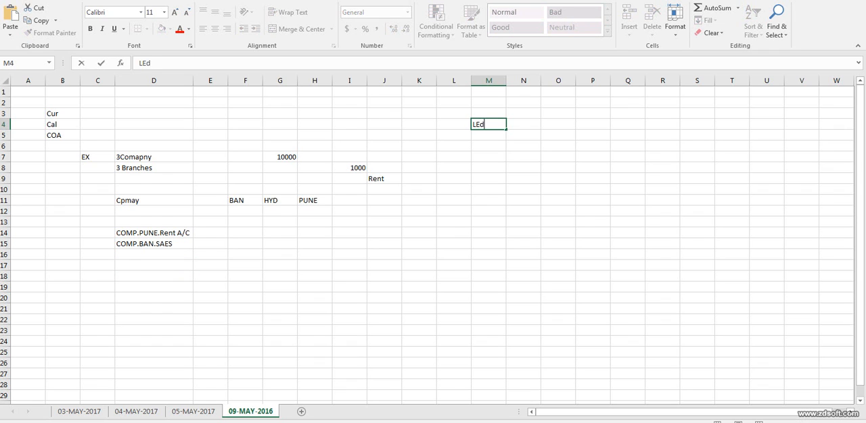
pyautogui.press('Tab')
pyautogui.write('C')
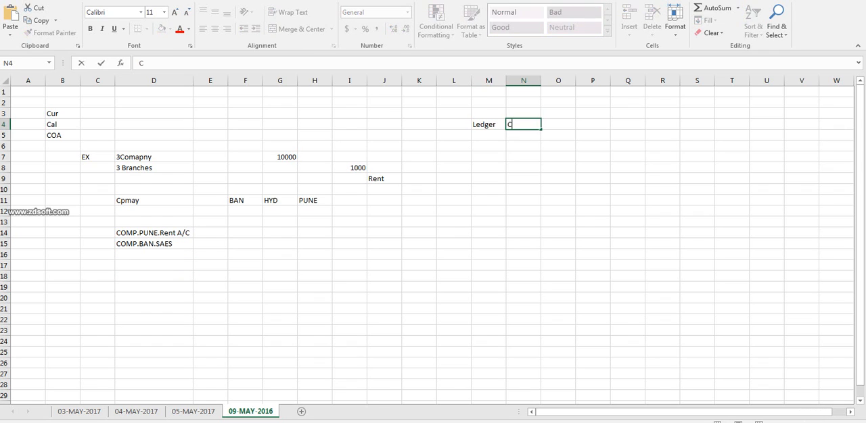
pyautogui.press('Tab')
pyautogui.write('C')
pyautogui.press('Tab')
pyautogui.write('C')
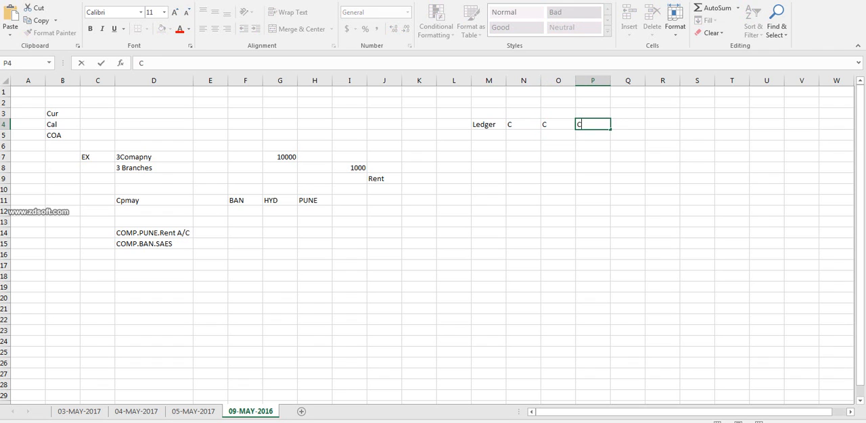
pyautogui.press('Tab')
pyautogui.write('A')
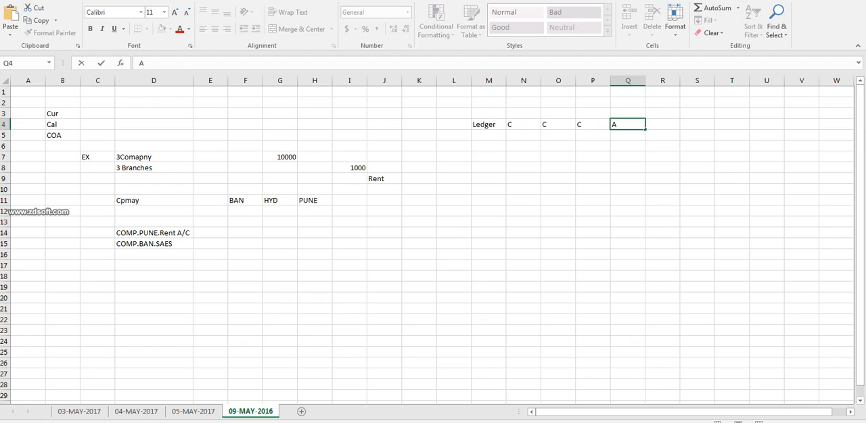
pyautogui.press('BackSpace')
pyautogui.write('SC')
pyautogui.click(488, 124)
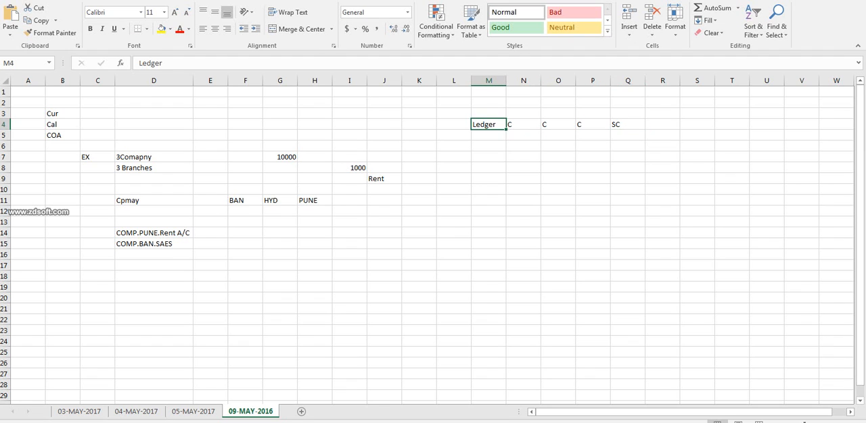
pyautogui.moveTo(523, 124); pyautogui.dragTo(594, 124)
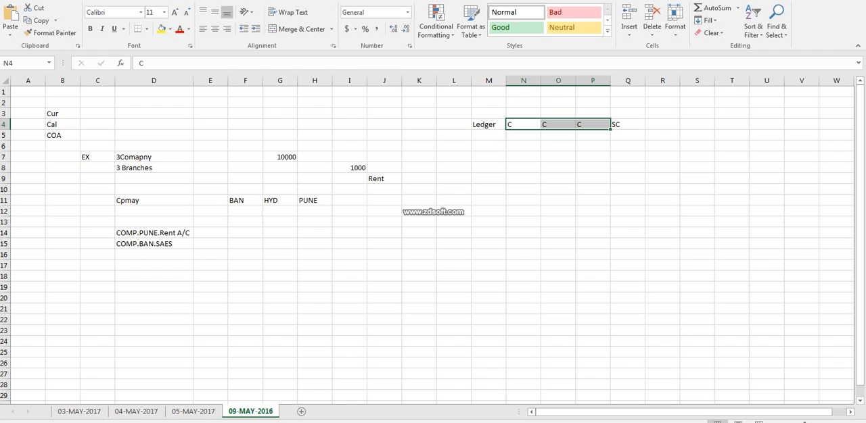
pyautogui.click(558, 124)
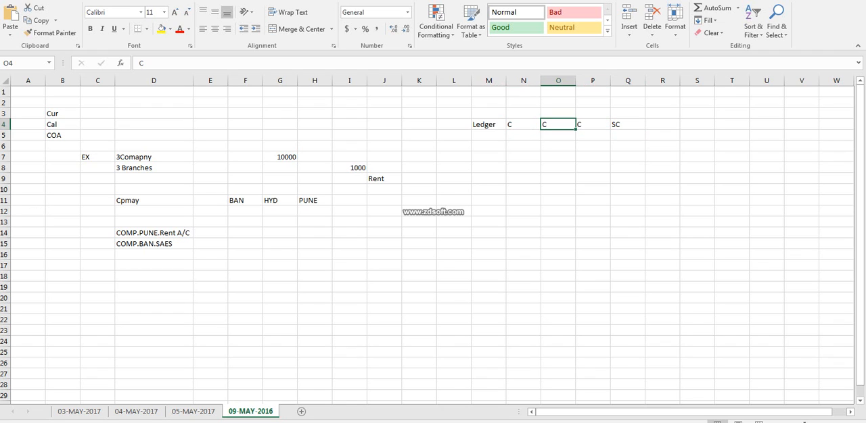
pyautogui.click(592, 124)
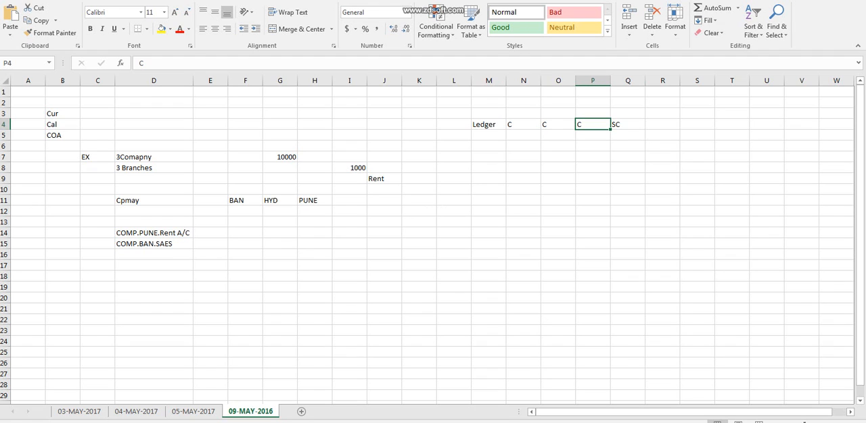
pyautogui.click(488, 124)
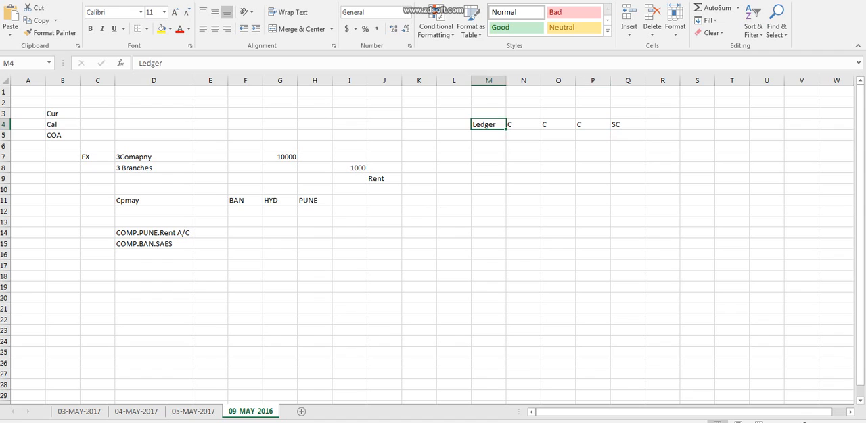
# Enter the country headings US in cell E17 and IND in cell L17.
pyautogui.click(210, 266)
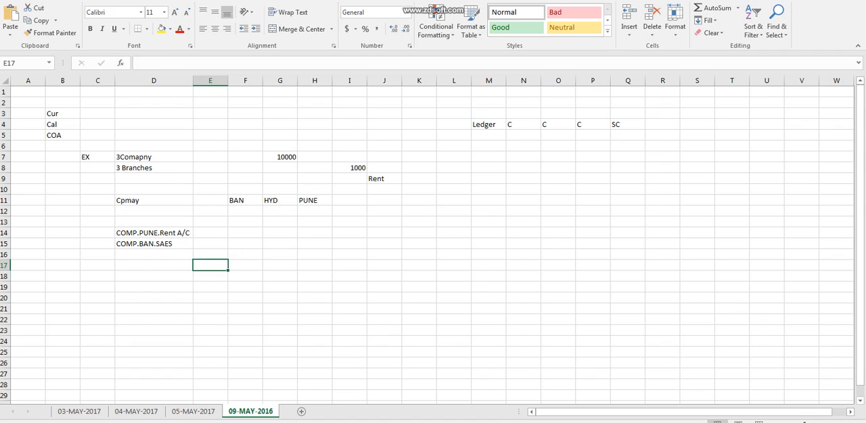
pyautogui.write('US')
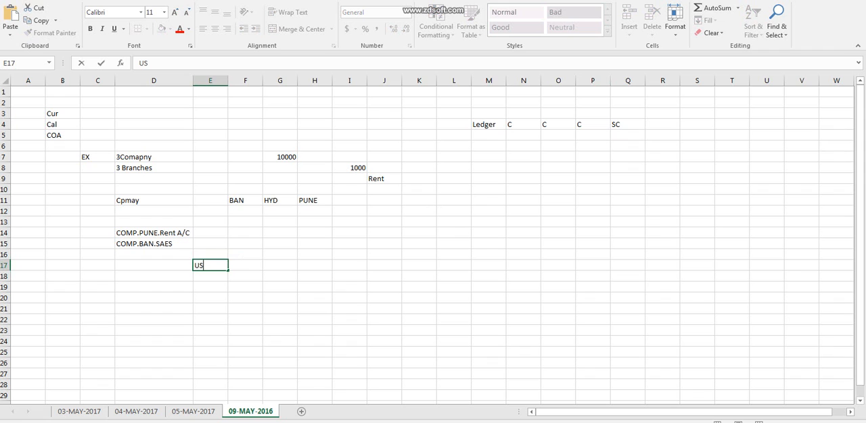
pyautogui.click(454, 266)
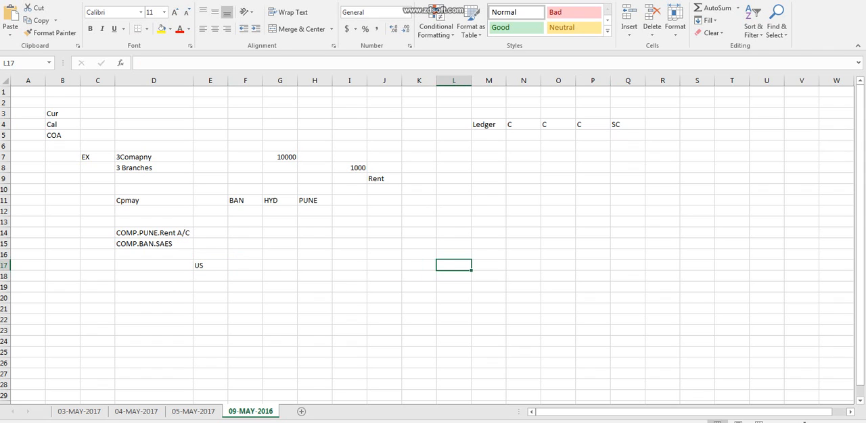
pyautogui.write('IND')
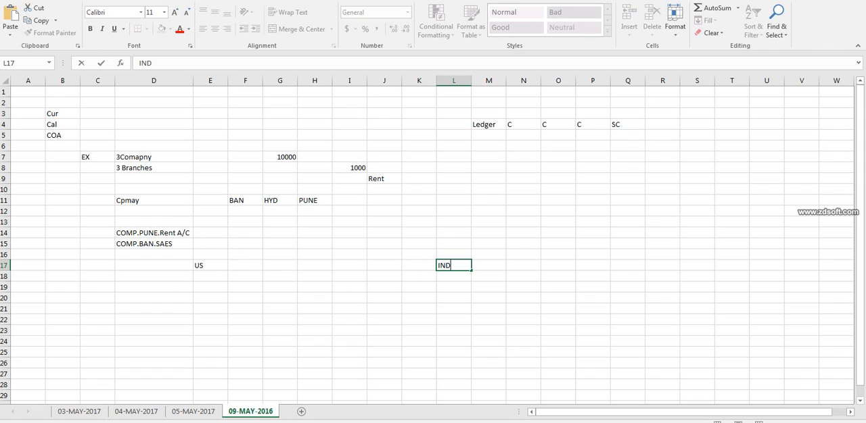
pyautogui.press('Return')
# Enter "US Ledger" in E18 and "IND Ledger" in L18, and fit column L to its contents.
pyautogui.write('US Ledger')
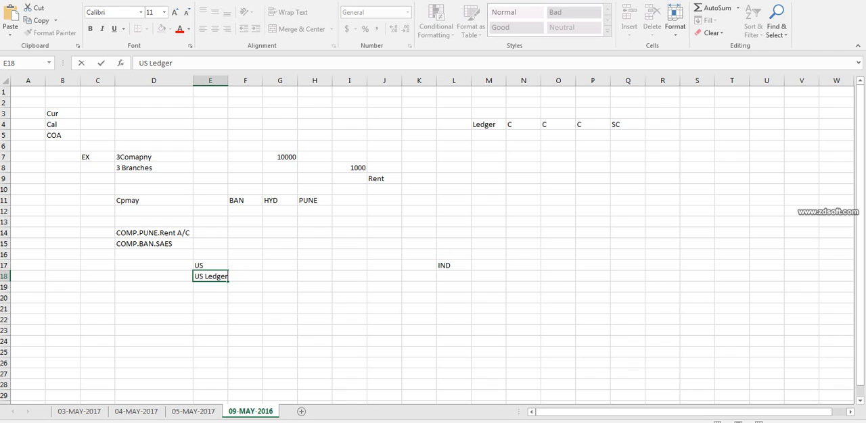
pyautogui.click(454, 277)
pyautogui.write('IND Ledger')
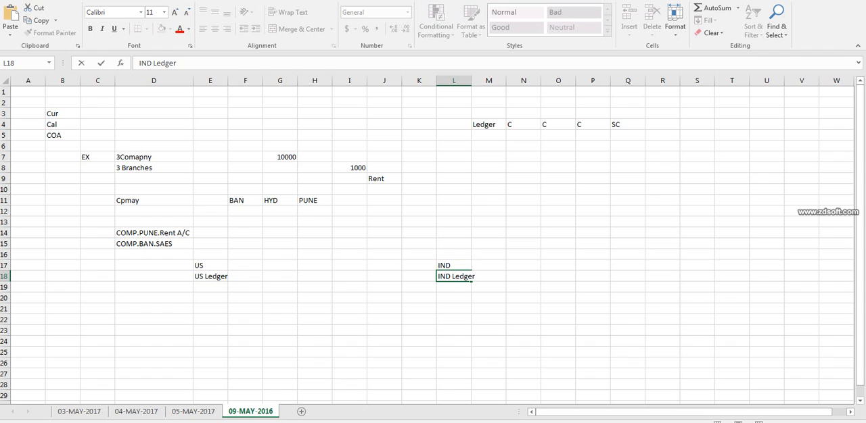
pyautogui.doubleClick(472, 80)
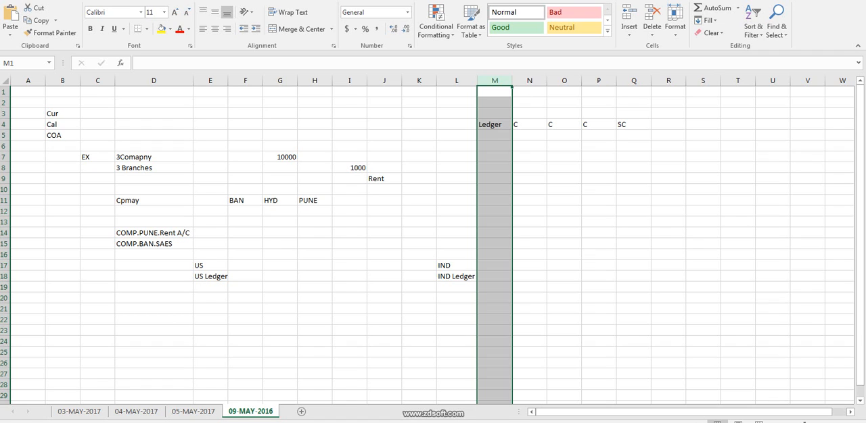
# Copy the account combination COMP.PUNE.Rent A/C from D14 to E19 and fit column E to its contents.
pyautogui.click(210, 287)
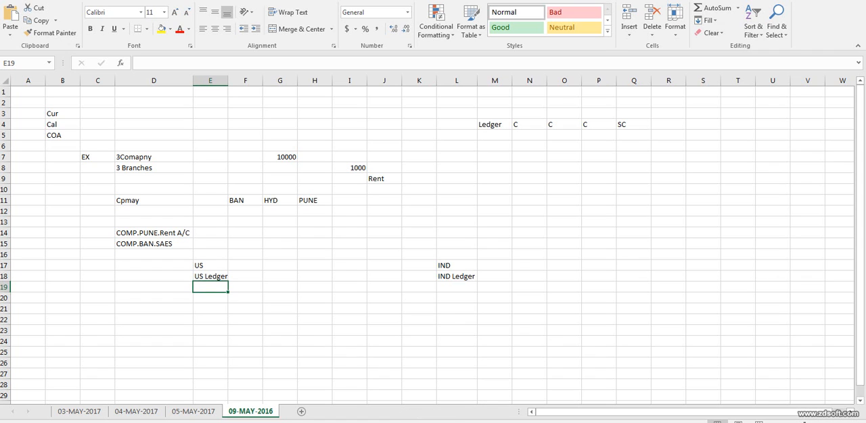
pyautogui.click(153, 234)
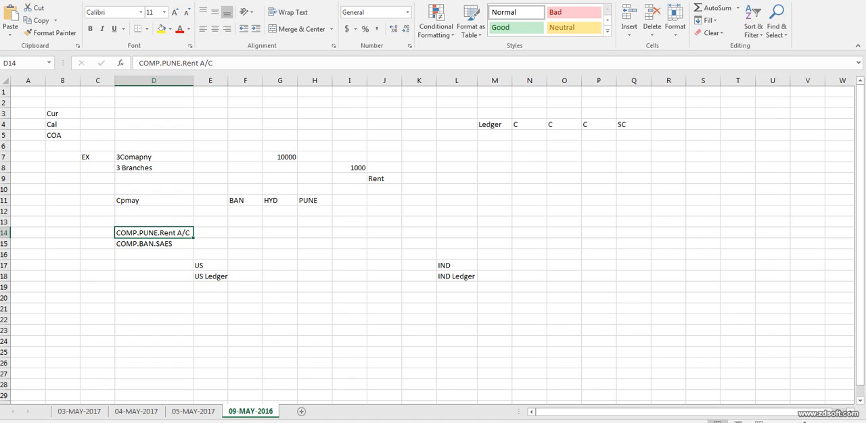
pyautogui.hotkey('ctrl', 'c')
pyautogui.click(211, 287)
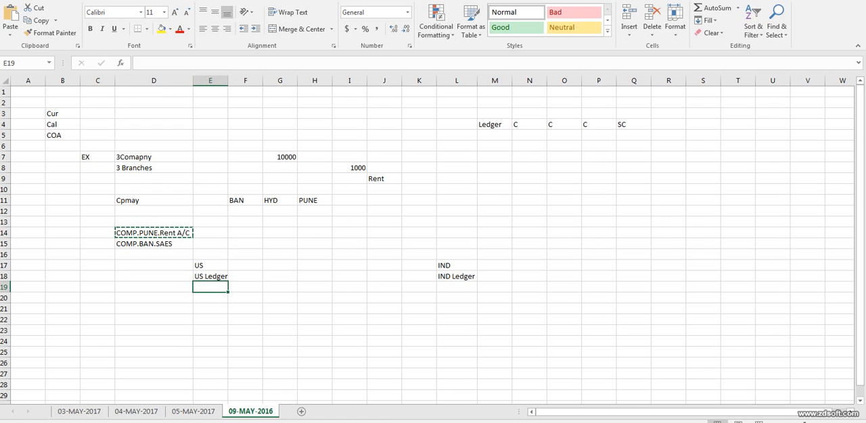
pyautogui.hotkey('ctrl', 'v')
pyautogui.doubleClick(228, 80)
pyautogui.click(228, 80)
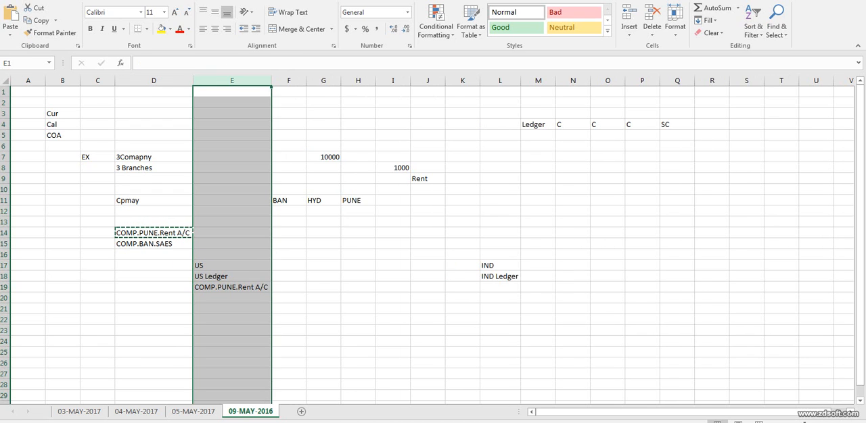
# Change the account combination in E19 under US Ledger to COMP.DEPT.AC.
pyautogui.doubleClick(265, 287)
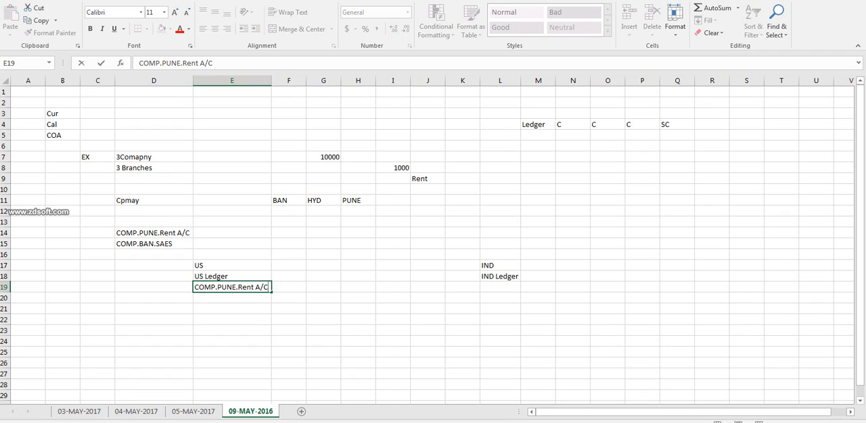
pyautogui.press('BackSpace')
pyautogui.press('BackSpace')
pyautogui.press('BackSpace')
pyautogui.press('BackSpace')
pyautogui.press('BackSpace')
pyautogui.press('BackSpace')
pyautogui.press('BackSpace')
pyautogui.press('BackSpace')
pyautogui.press('BackSpace')
pyautogui.press('BackSpace')
pyautogui.press('BackSpace')
pyautogui.press('BackSpace')
pyautogui.press('BackSpace')
pyautogui.write('DE')
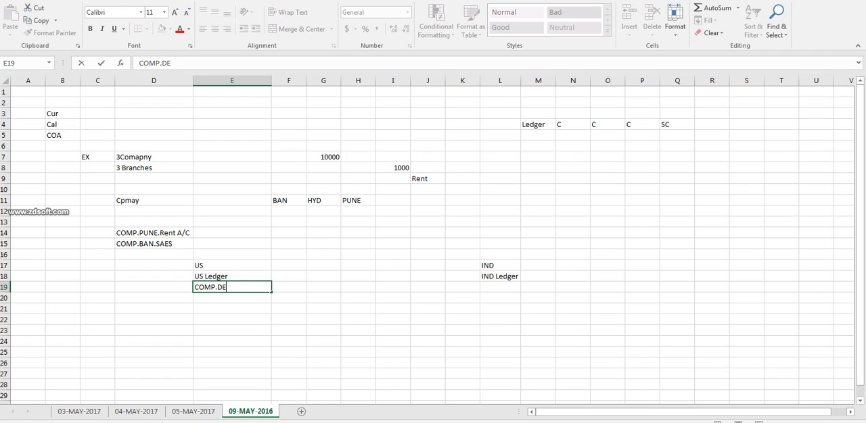
pyautogui.write('PT.AC')
pyautogui.click(289, 276)
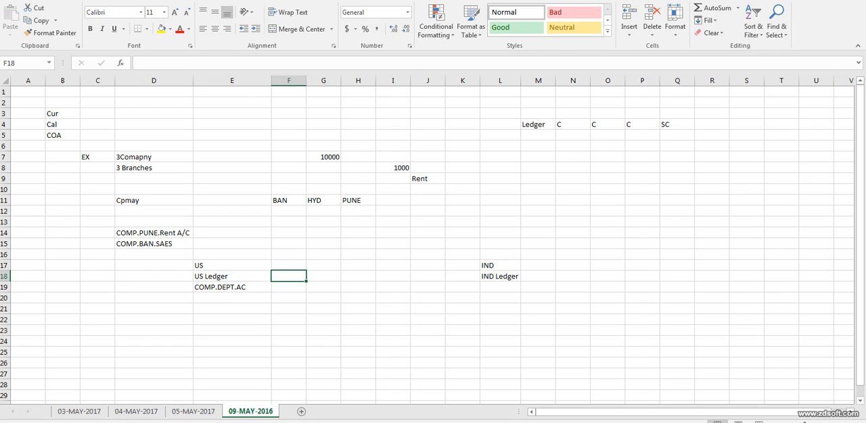
pyautogui.click(232, 288)
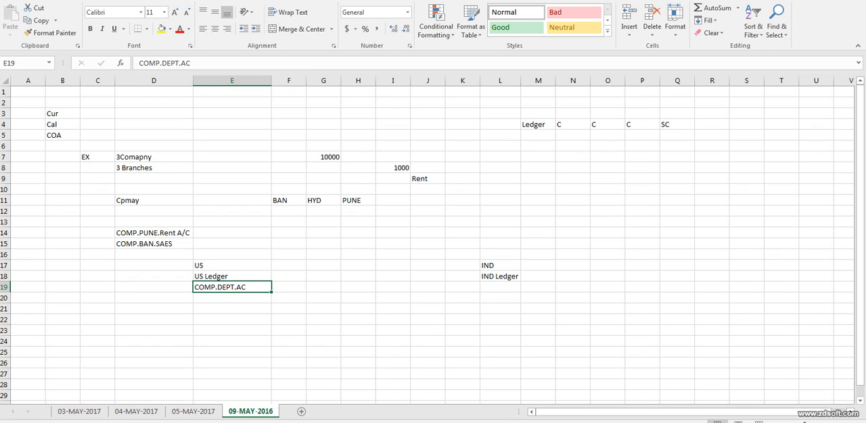
pyautogui.hotkey('ctrl', 'c')
pyautogui.doubleClick(500, 288)
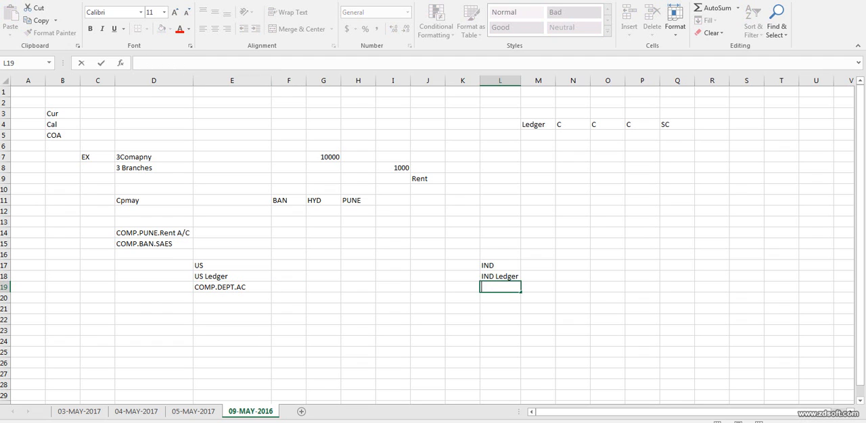
# Enter TC1 in cell D23 and select the COMP.DEPT.AC structure cell under US Ledger.
pyautogui.click(153, 331)
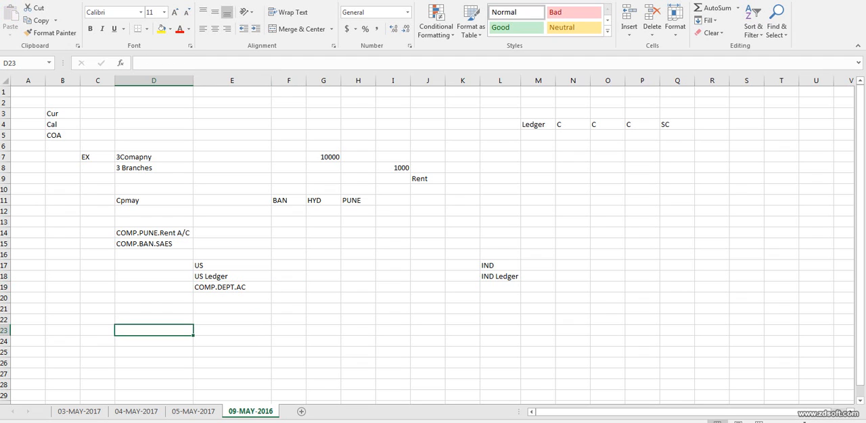
pyautogui.write('TC1')
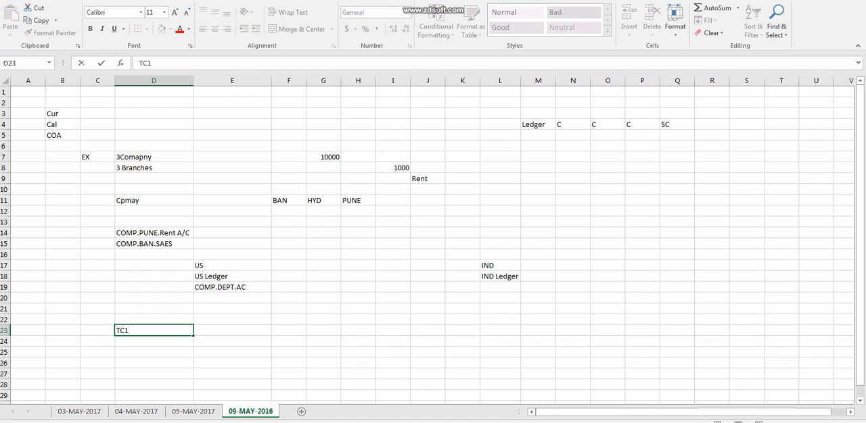
pyautogui.click(232, 298)
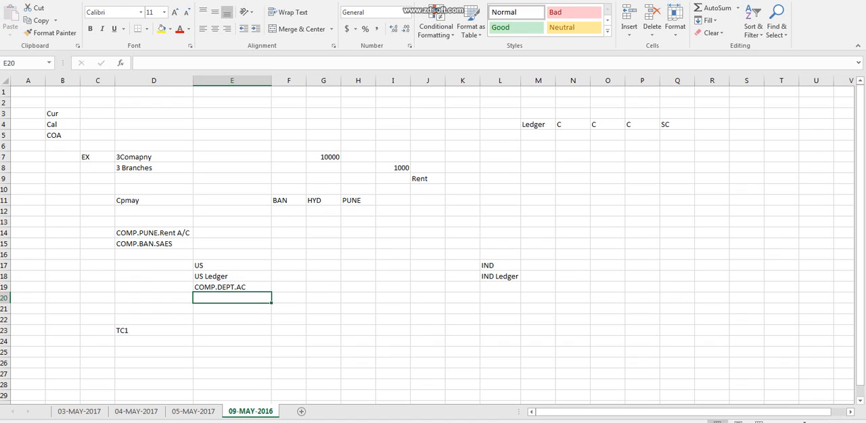
pyautogui.click(232, 287)
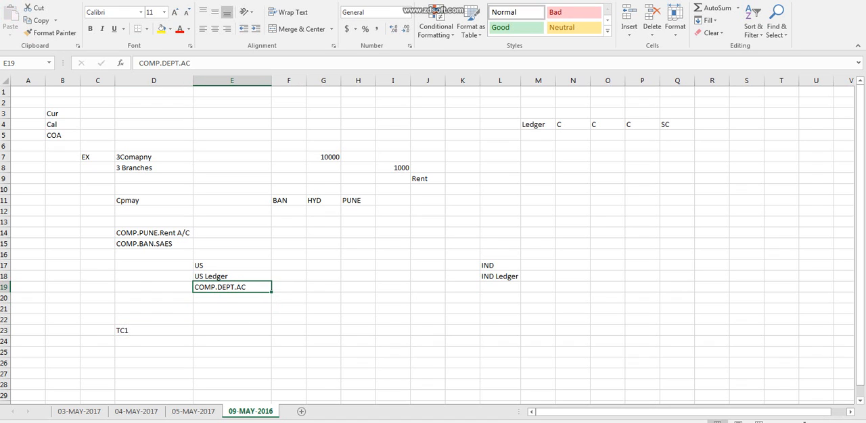
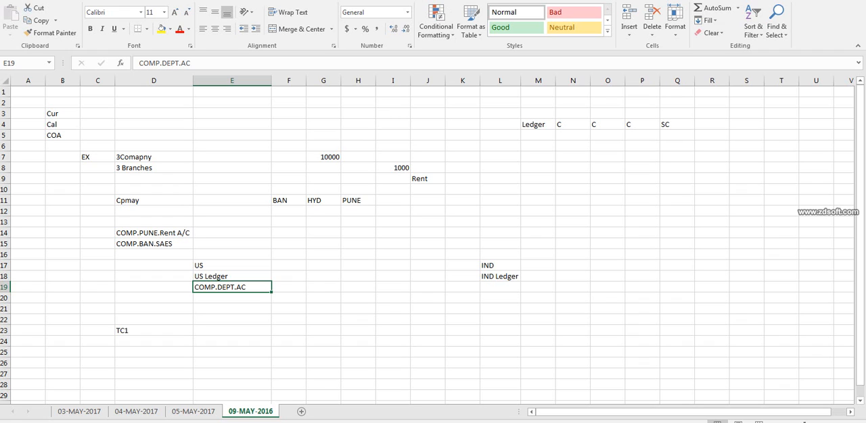
# Enter the label COA in D19 beside the COMP.DEPT.AC structure.
pyautogui.click(153, 287)
pyautogui.write('COA')
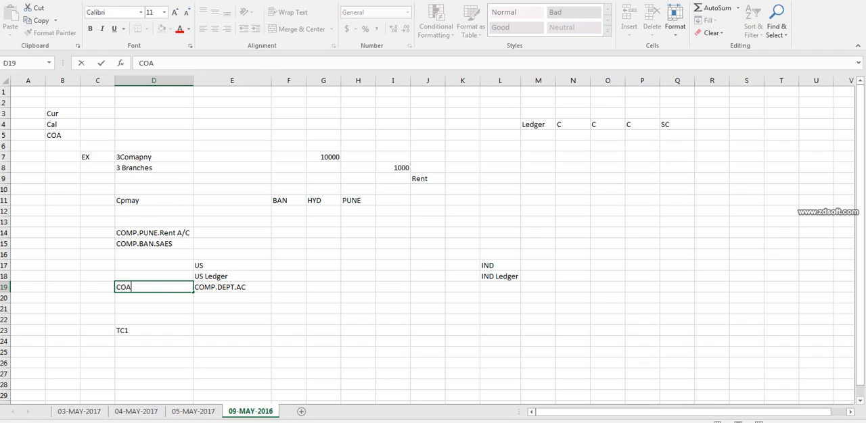
pyautogui.press('Tab')
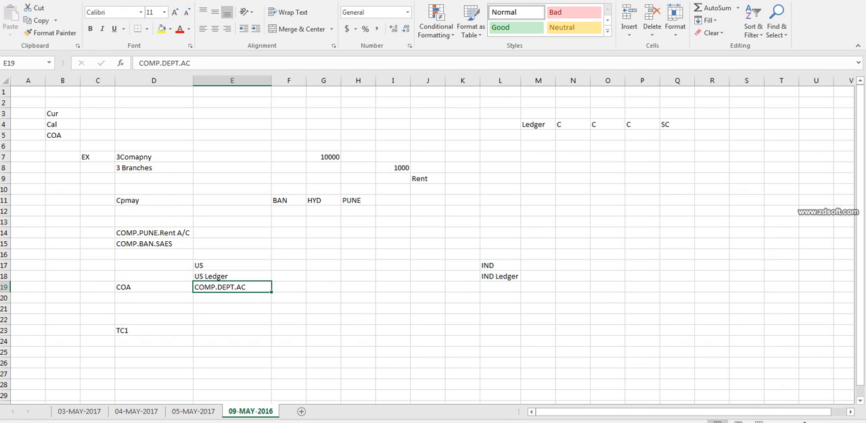
pyautogui.click(232, 277)
pyautogui.click(499, 277)
pyautogui.click(500, 288)
pyautogui.click(499, 277)
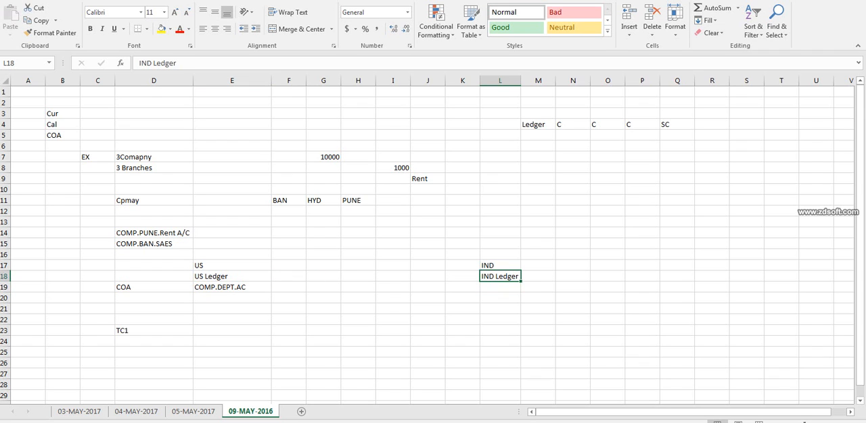
# Enter TC2 in cell D24 below TC1.
pyautogui.click(232, 331)
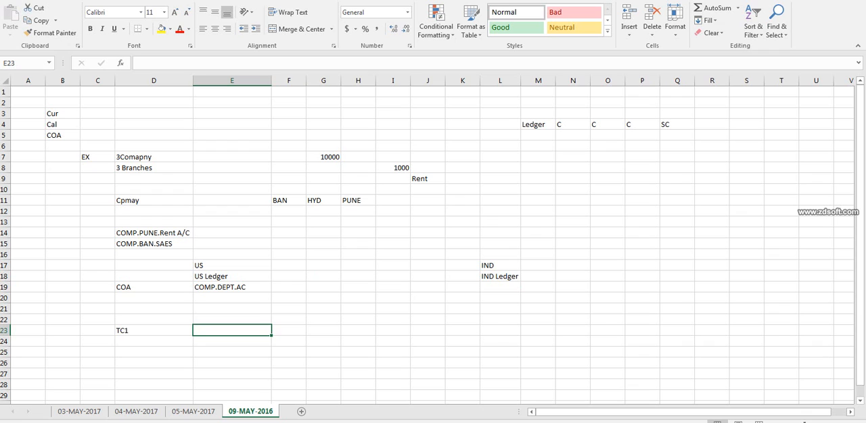
pyautogui.press('Left')
pyautogui.press('Down')
pyautogui.write('TC')
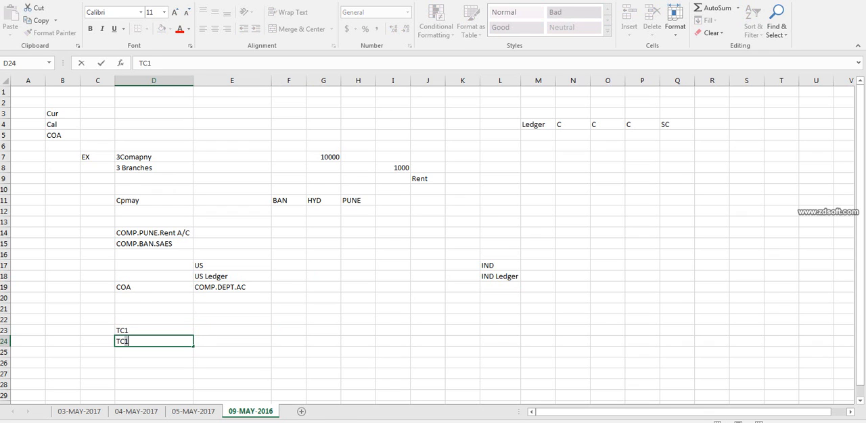
pyautogui.write('2')
# Try to copy the COMP.DEPT.AC structure from E19 to L19 under IND Ledger.
pyautogui.click(232, 287)
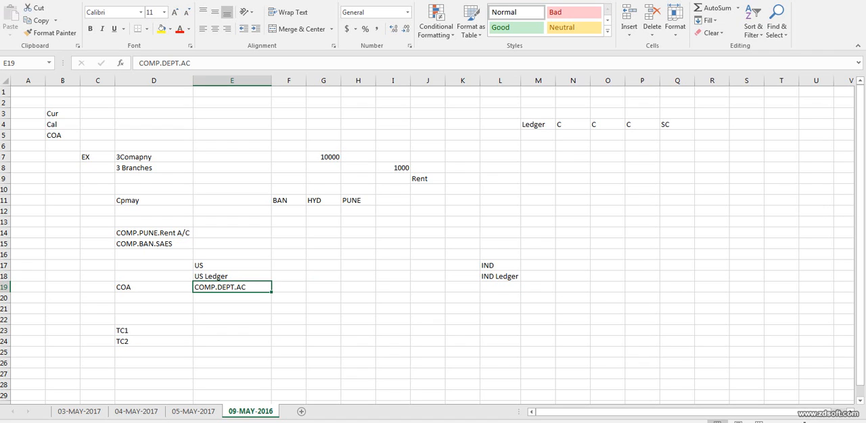
pyautogui.hotkey('ctrl', 'c')
pyautogui.doubleClick(499, 287)
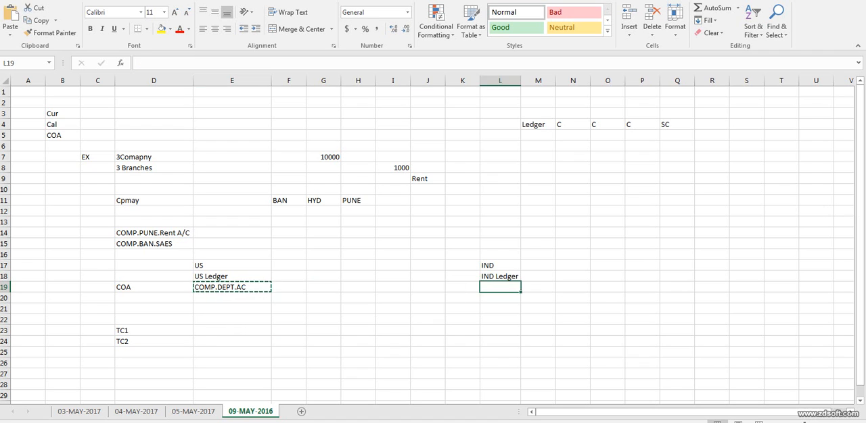
pyautogui.click(232, 287)
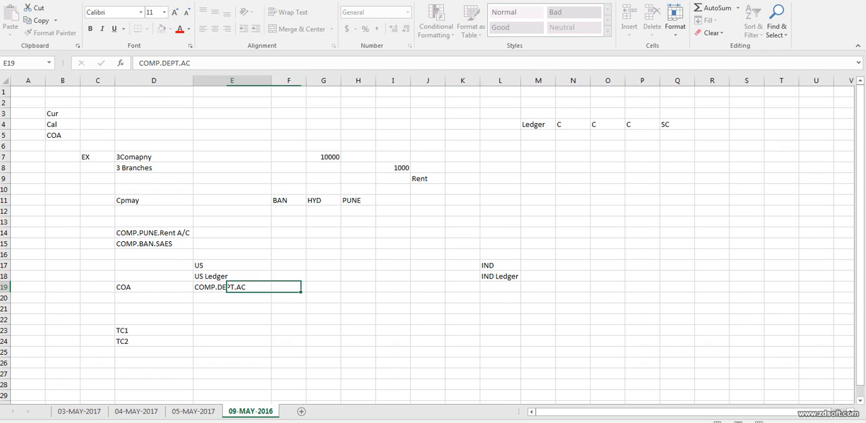
pyautogui.hotkey('ctrl', 'c')
pyautogui.click(500, 288)
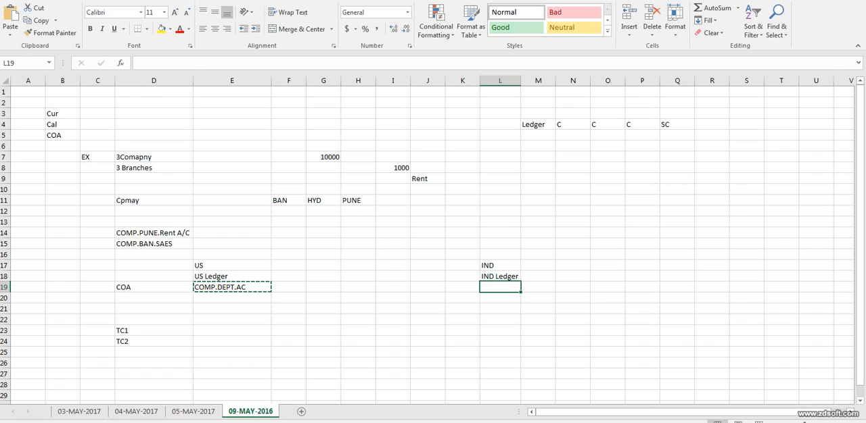
pyautogui.doubleClick(500, 287)
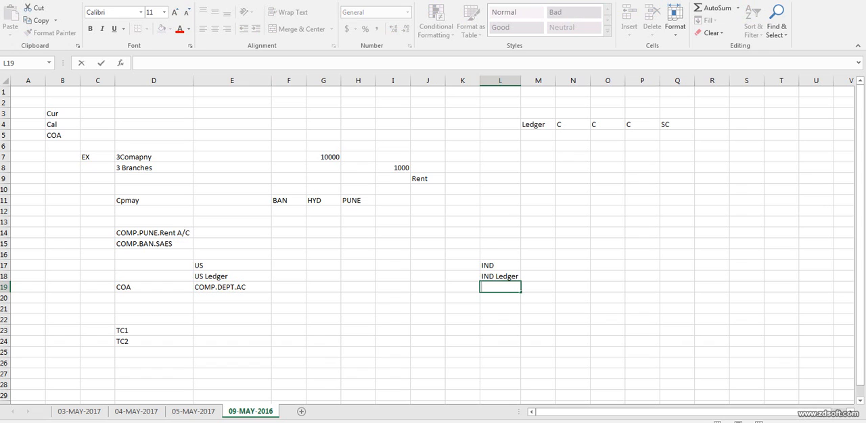
pyautogui.click(538, 277)
pyautogui.click(232, 288)
pyautogui.hotkey('ctrl', 'c')
pyautogui.click(191, 63)
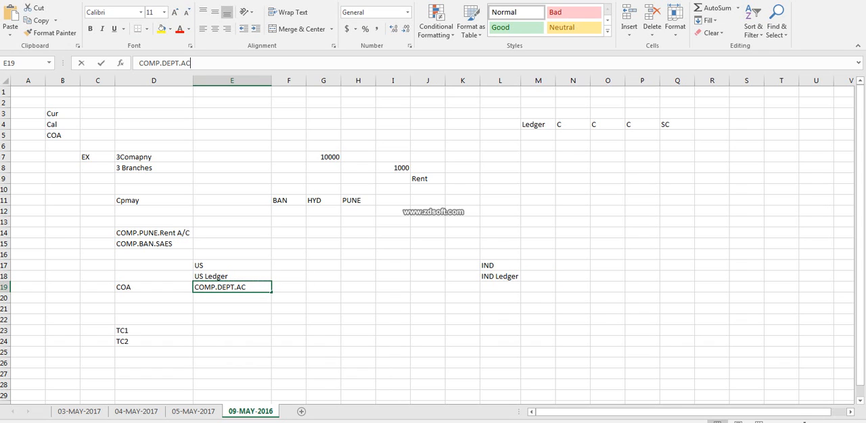
pyautogui.click(500, 299)
pyautogui.click(500, 287)
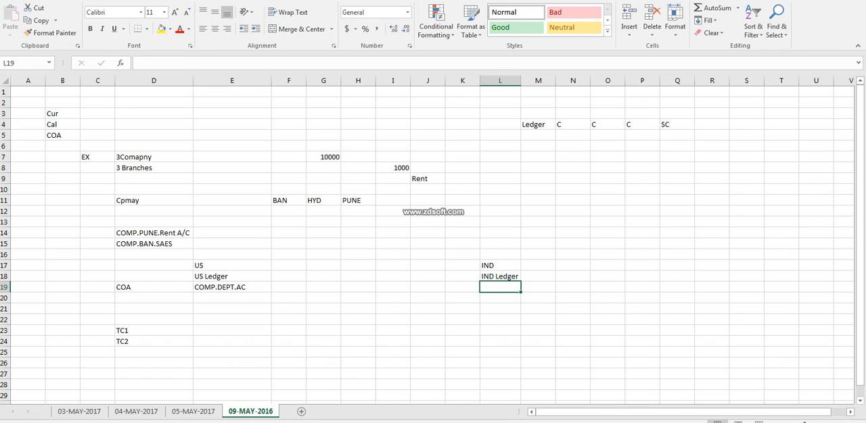
pyautogui.click(140, 62)
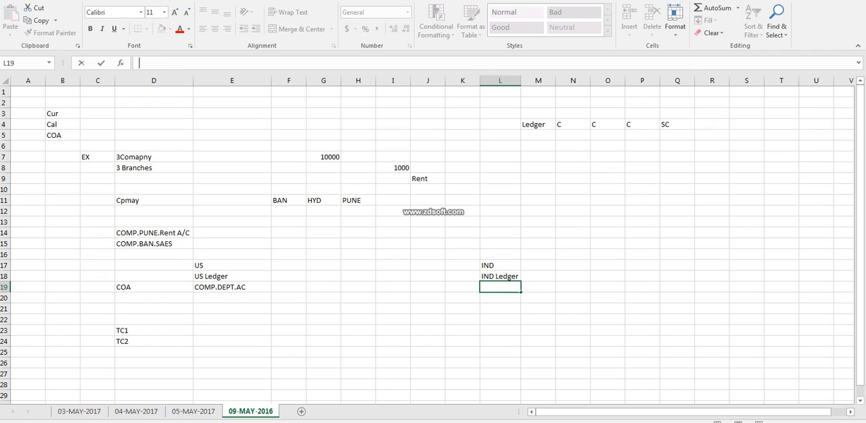
# Enter the account structure COMP.DEPT.AC.PROD in L19 under IND Ledger.
pyautogui.click(500, 287)
pyautogui.write('COMP.DEPT')
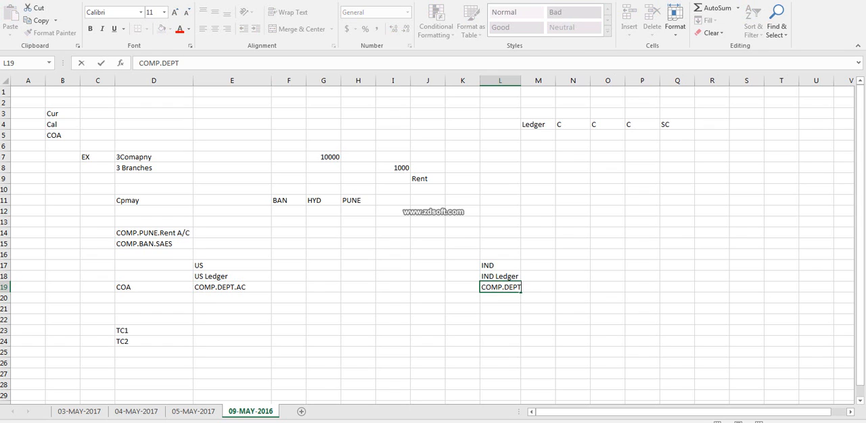
pyautogui.write('.AC.PROC')
pyautogui.press('BackSpace')
pyautogui.write('D')
pyautogui.click(153, 287)
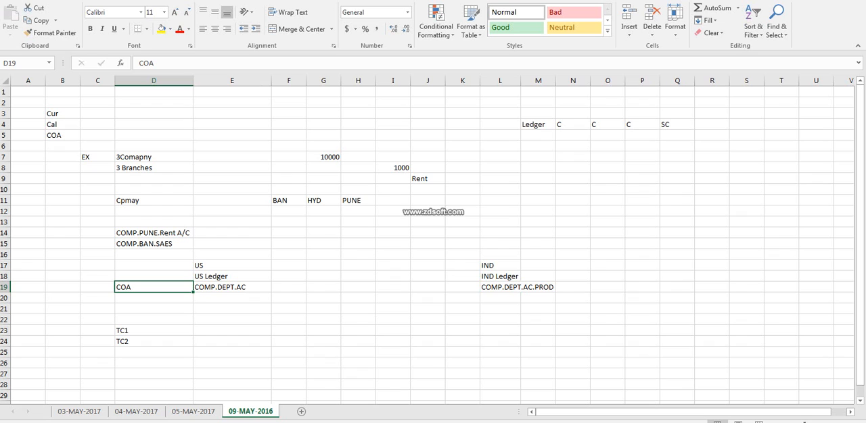
# Change the chart of accounts label in D19 to COA1.
pyautogui.click(232, 288)
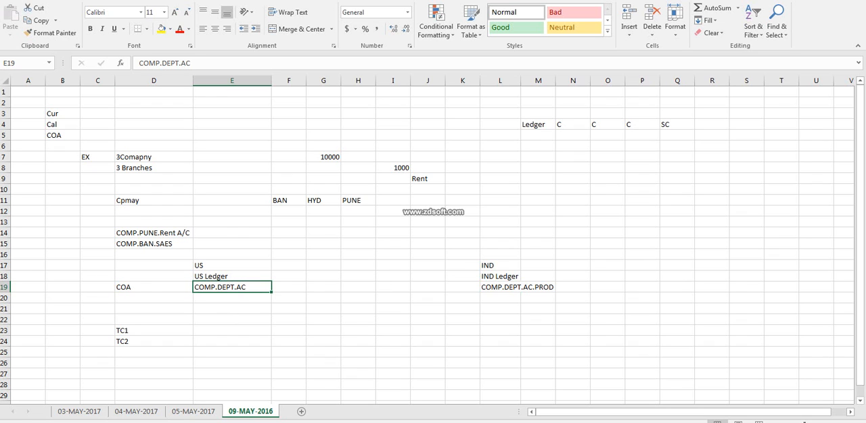
pyautogui.doubleClick(154, 287)
pyautogui.write('1')
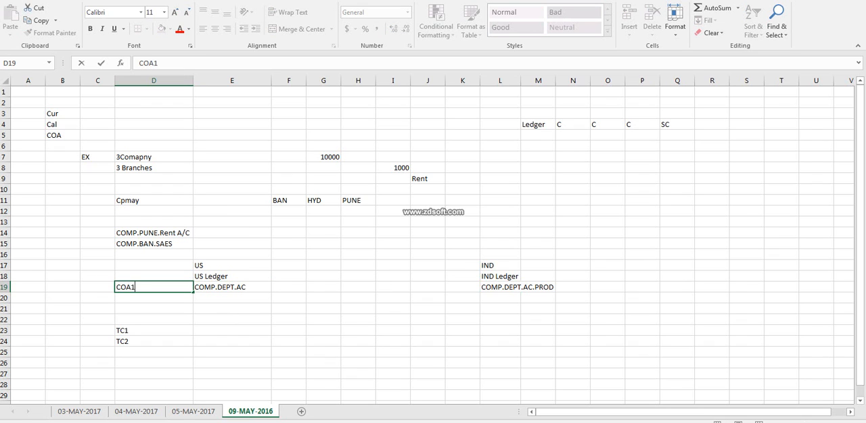
pyautogui.click(97, 288)
pyautogui.click(153, 287)
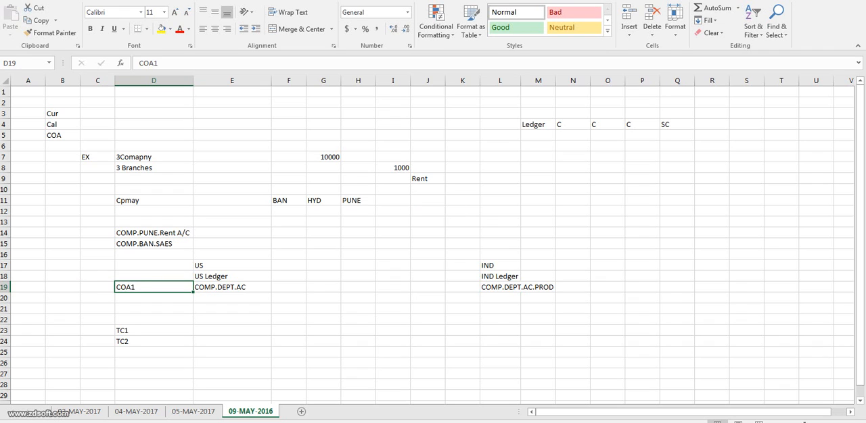
# Fit column L to the width of the COMP.DEPT.AC.PROD structure.
pyautogui.click(520, 289)
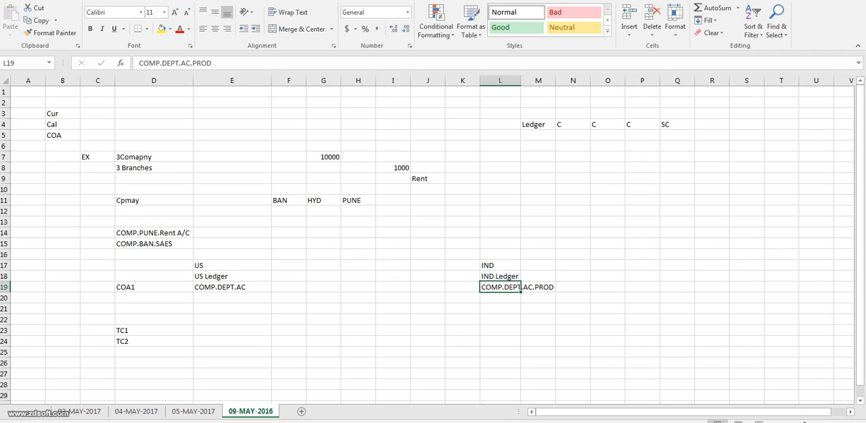
pyautogui.doubleClick(521, 80)
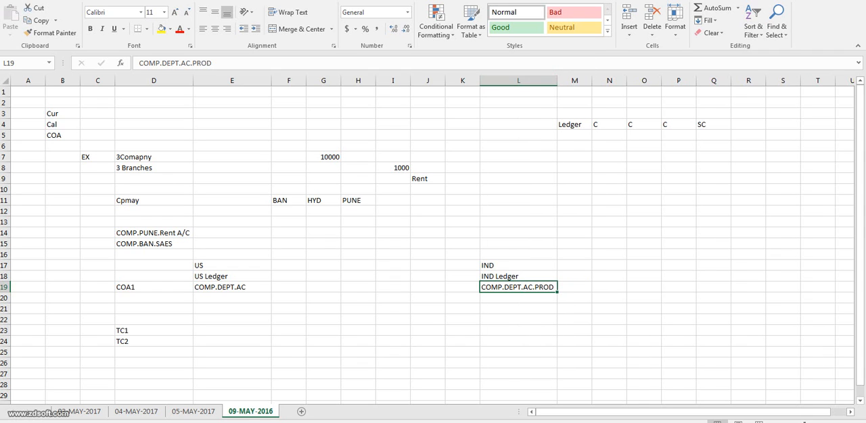
pyautogui.click(153, 287)
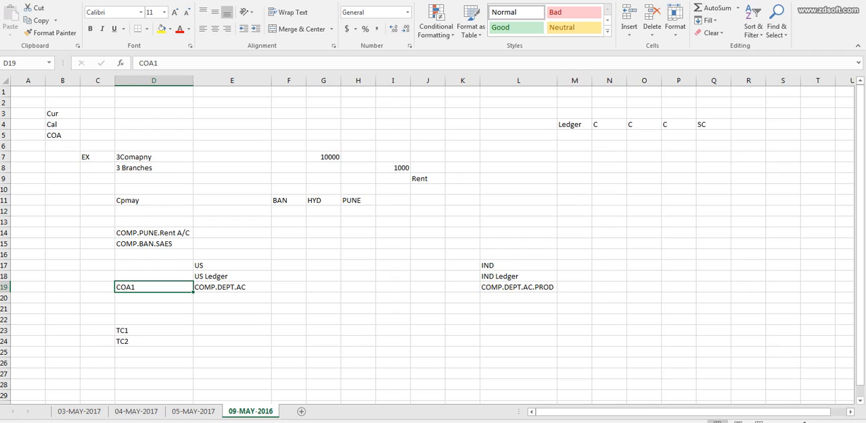
pyautogui.click(518, 276)
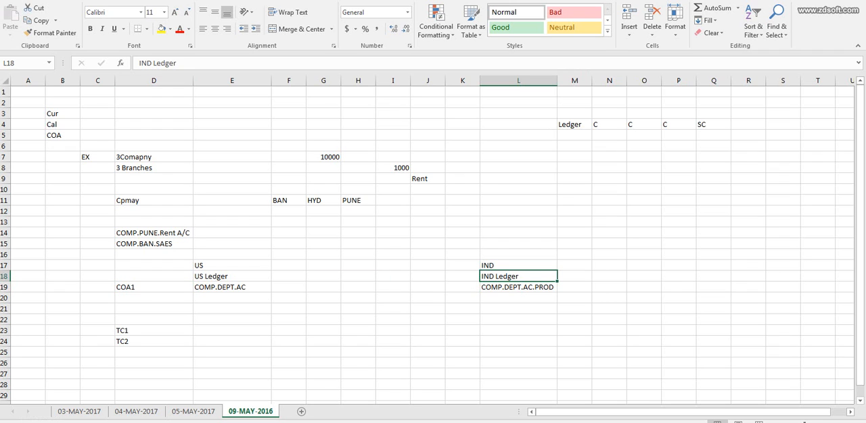
# Enter NO beside TC2 in E24 and Yes beside TC1 in E23.
pyautogui.click(232, 342)
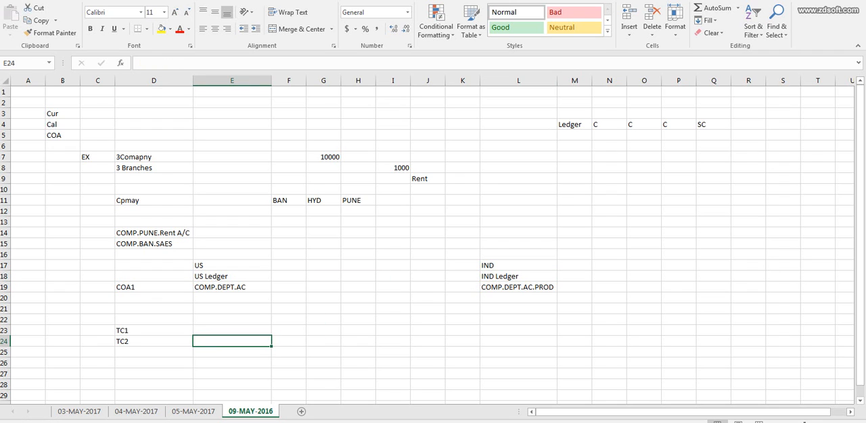
pyautogui.write('NO')
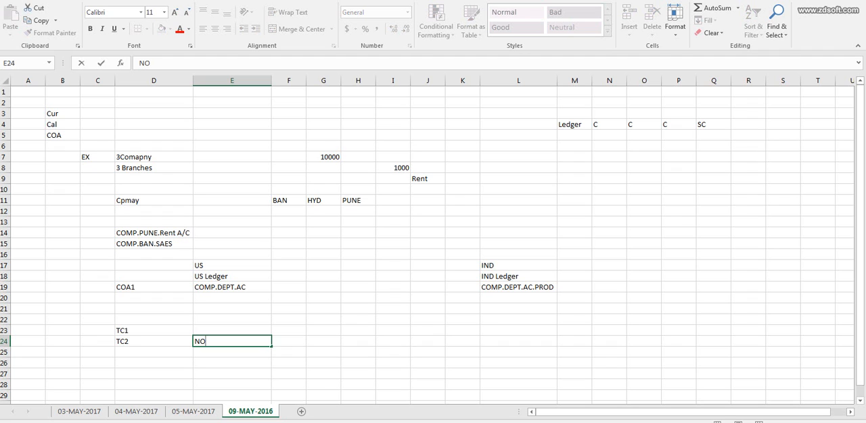
pyautogui.press('Up')
pyautogui.write('YEs')
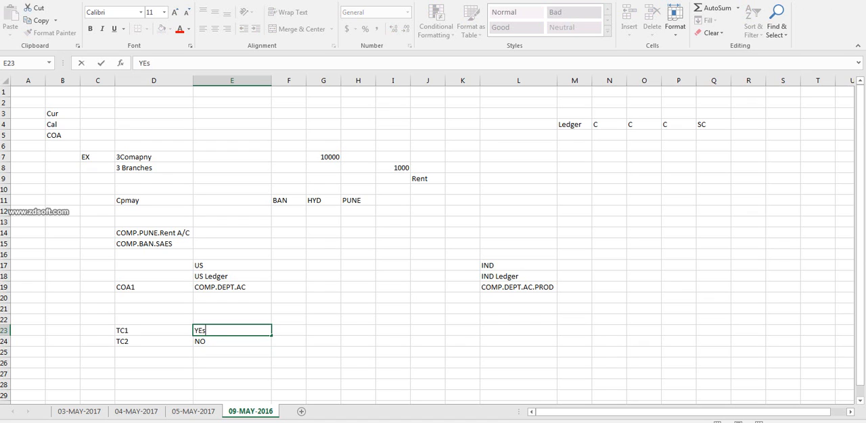
pyautogui.press('Return')
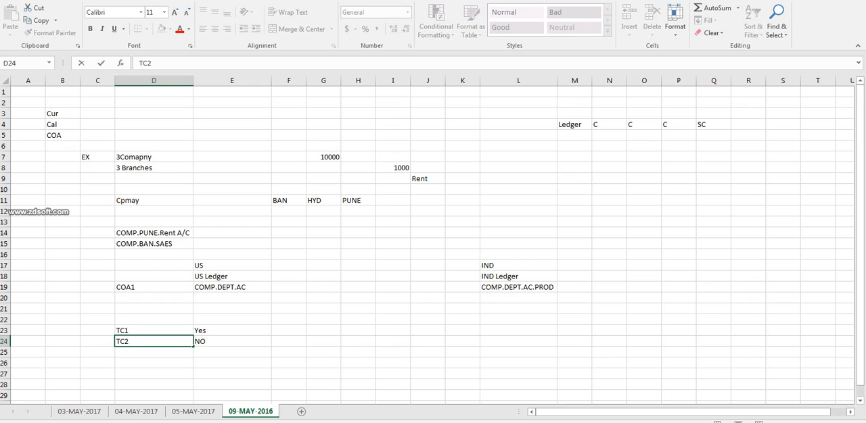
# Copy the COA1 label from D19 to K19 beside the IND Ledger structure and change the copy to COA2.
pyautogui.click(232, 288)
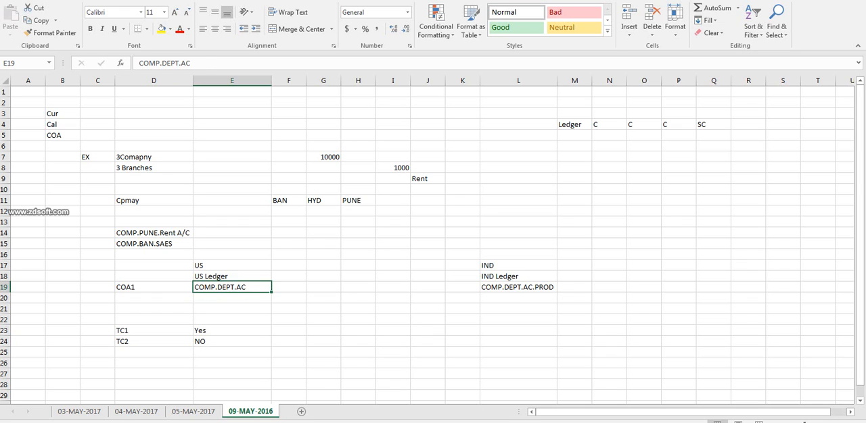
pyautogui.click(519, 287)
pyautogui.doubleClick(138, 287)
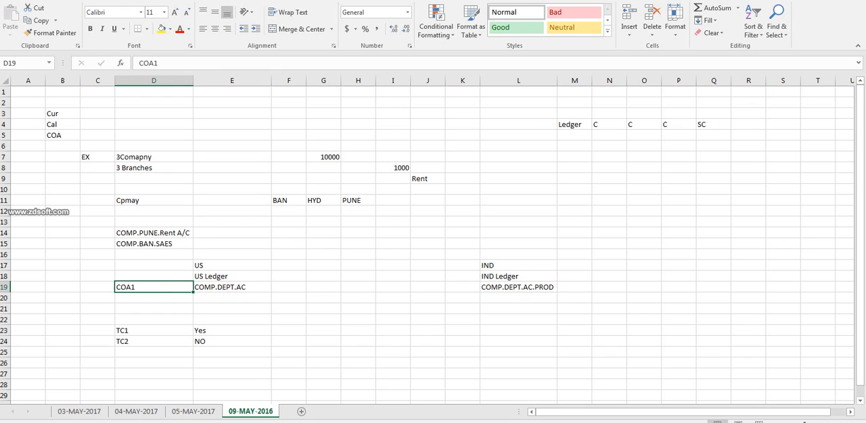
pyautogui.doubleClick(130, 287)
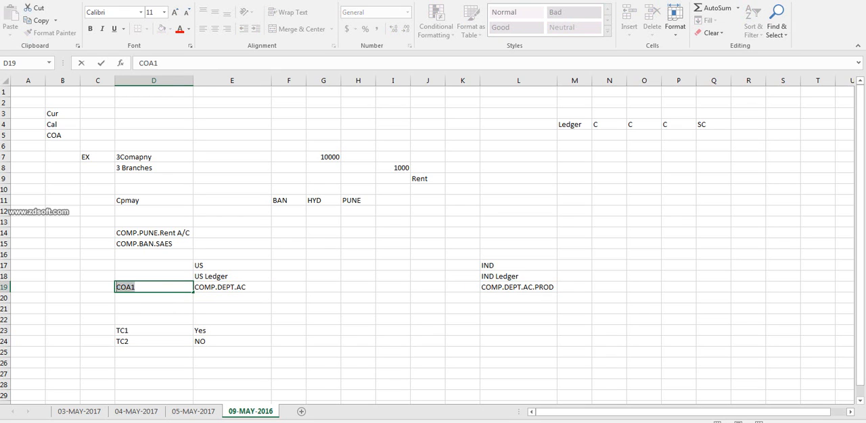
pyautogui.hotkey('ctrl', 'c')
pyautogui.doubleClick(463, 287)
pyautogui.hotkey('ctrl', 'v')
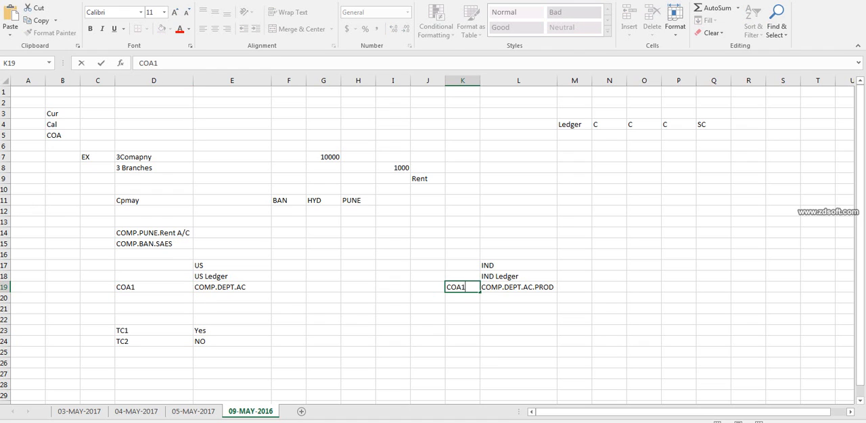
pyautogui.press('BackSpace')
pyautogui.write('2')
pyautogui.press('Tab')
pyautogui.press('Left')
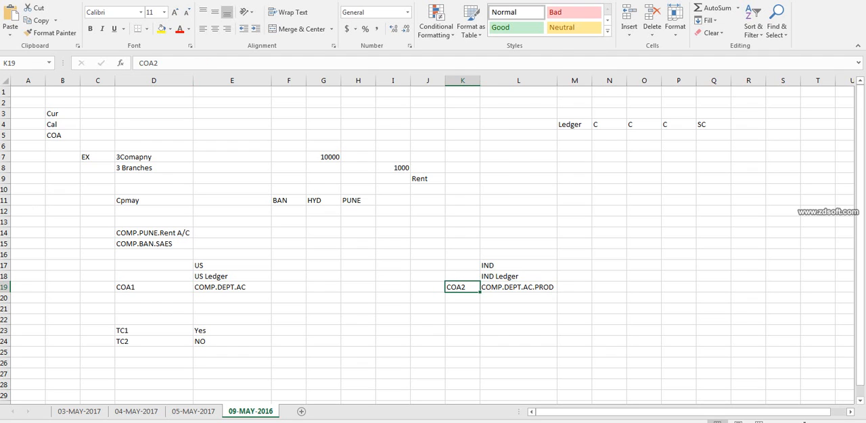
# Enter TC3 in cell D25 below TC2 and select the COMP.DEPT.AC structure cell under US Ledger.
pyautogui.click(518, 265)
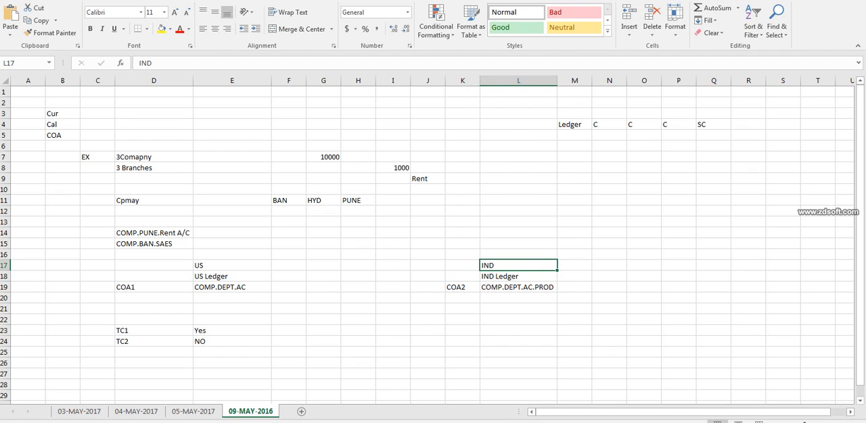
pyautogui.click(154, 353)
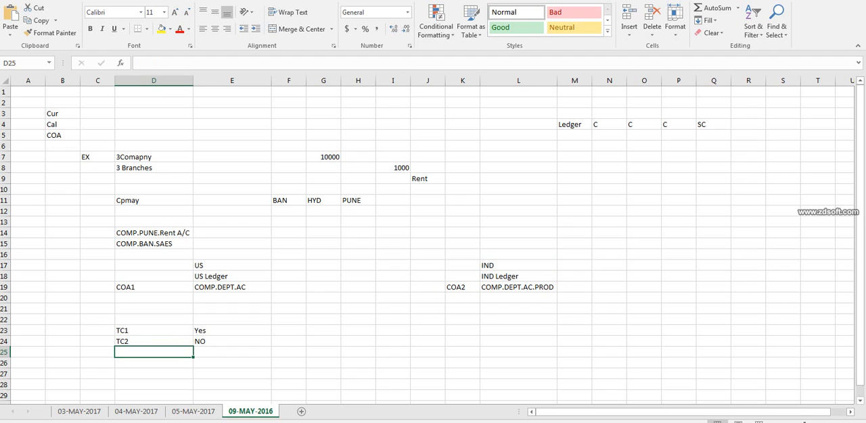
pyautogui.write('TC3')
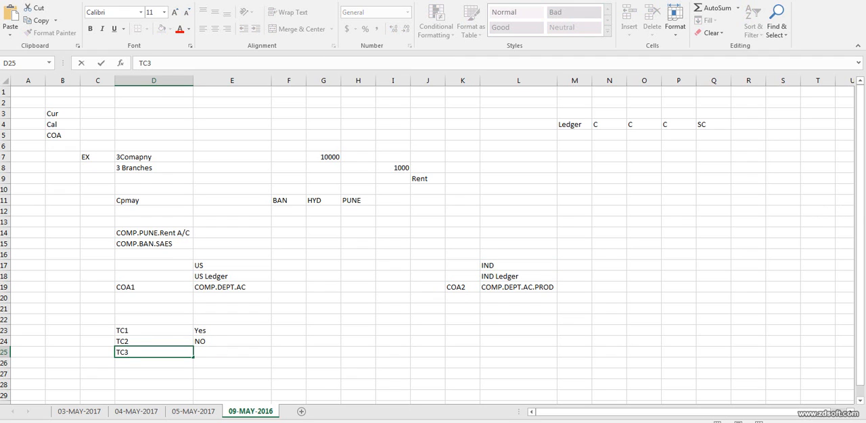
pyautogui.click(232, 287)
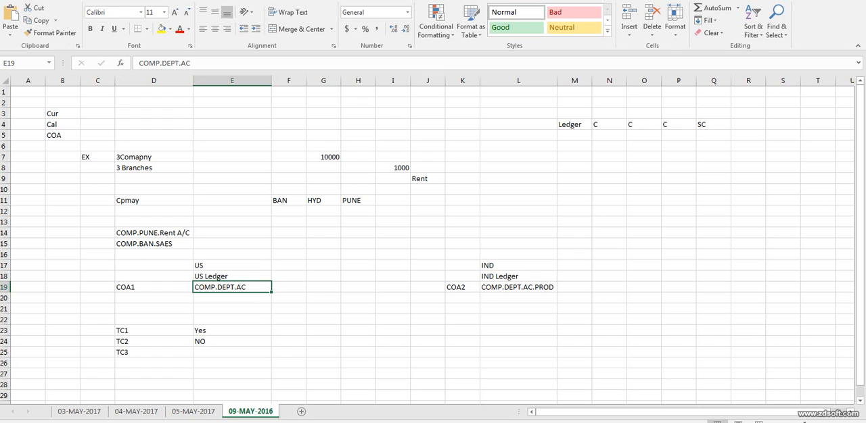
pyautogui.click(154, 287)
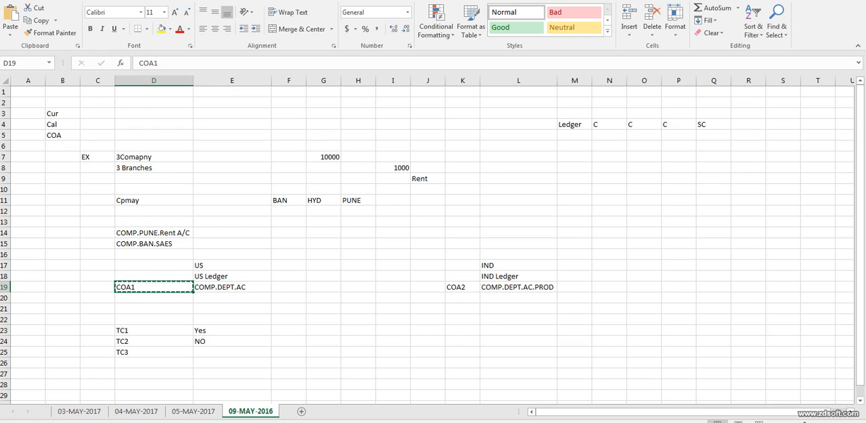
pyautogui.click(161, 28)
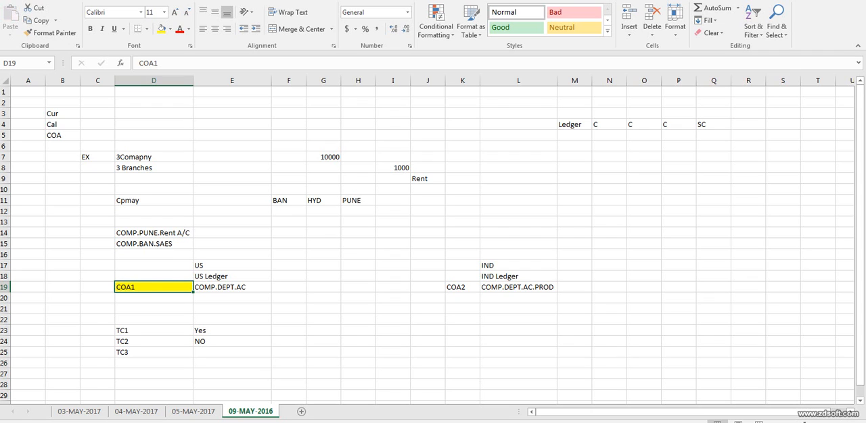
pyautogui.click(518, 288)
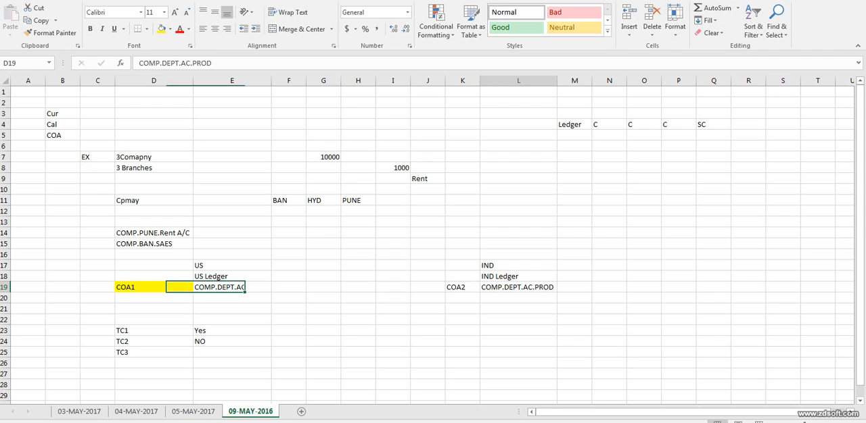
pyautogui.hotkey('ctrl', 'z')
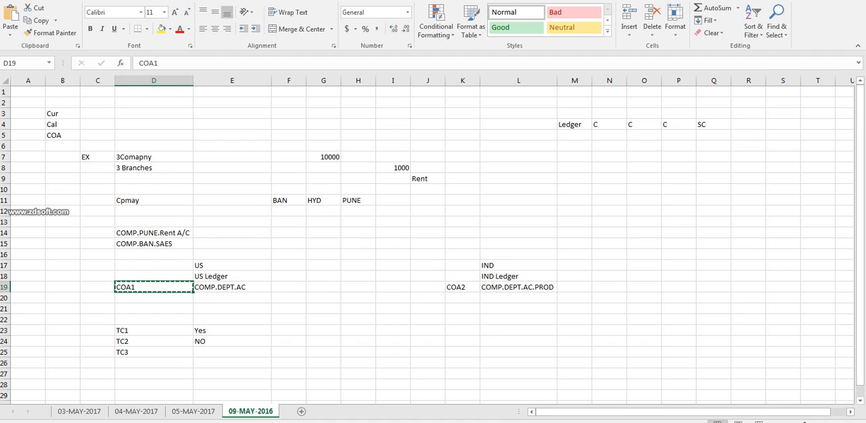
# Fill the COA2 label cell K19 beside the IND Ledger structure with yellow.
pyautogui.click(462, 288)
pyautogui.click(161, 28)
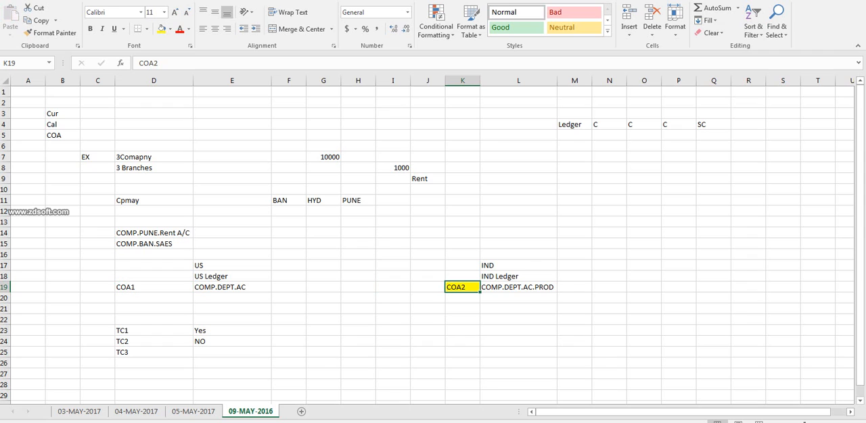
pyautogui.click(518, 266)
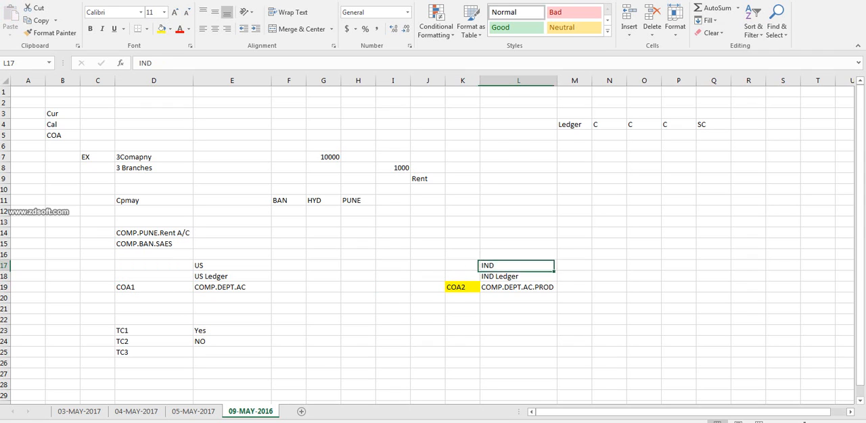
pyautogui.click(461, 288)
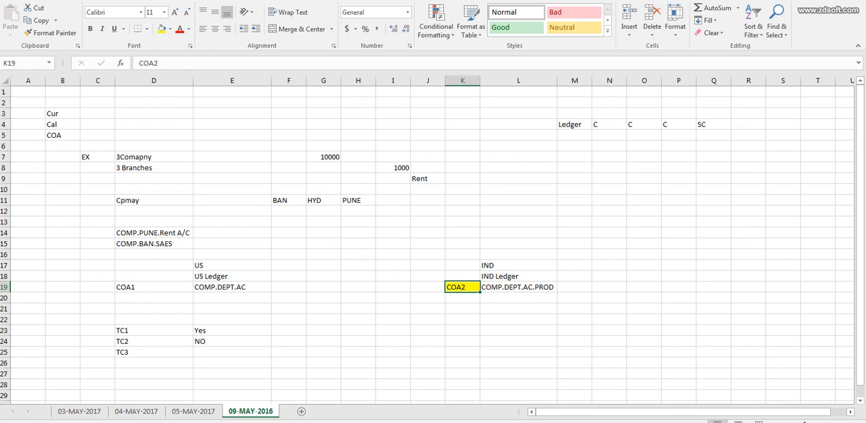
# Compare the COMP.DEPT.AC structure under US Ledger with the COMP.DEPT.AC.PROD structure under IND Ledger.
pyautogui.click(518, 287)
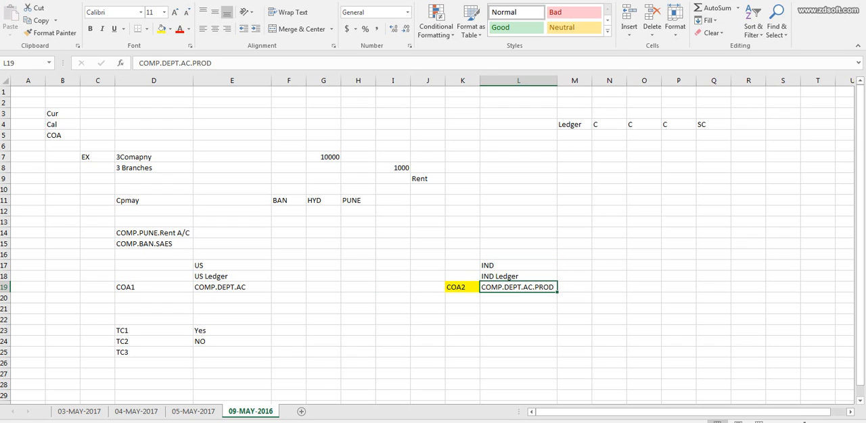
pyautogui.doubleClick(232, 352)
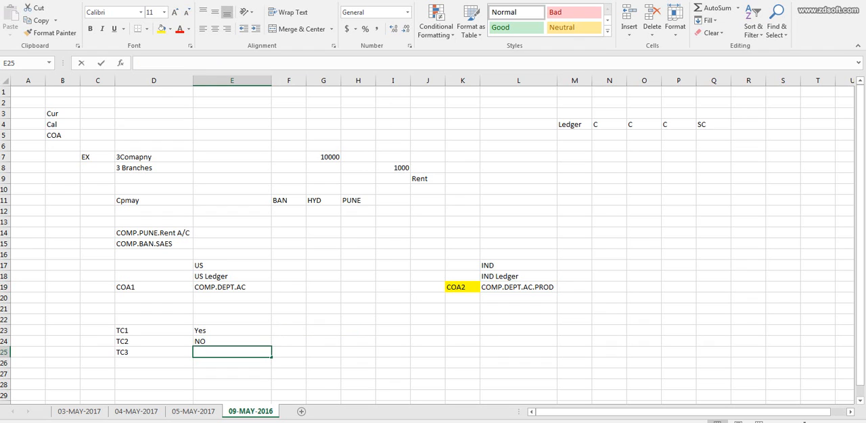
pyautogui.doubleClick(543, 288)
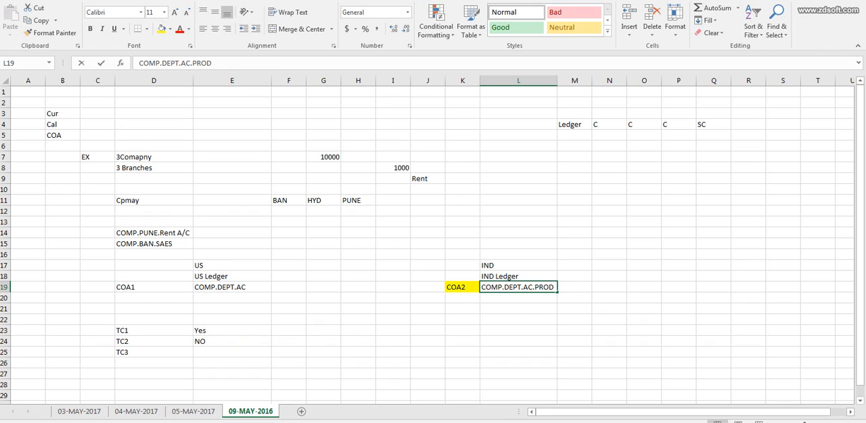
pyautogui.doubleClick(543, 288)
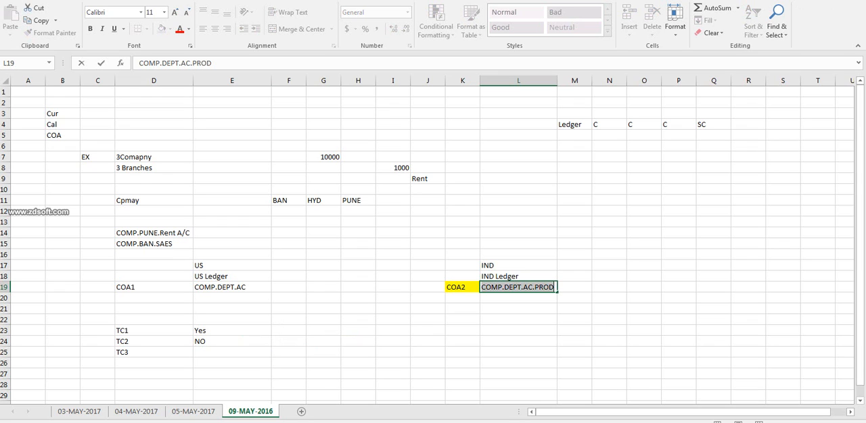
pyautogui.click(232, 298)
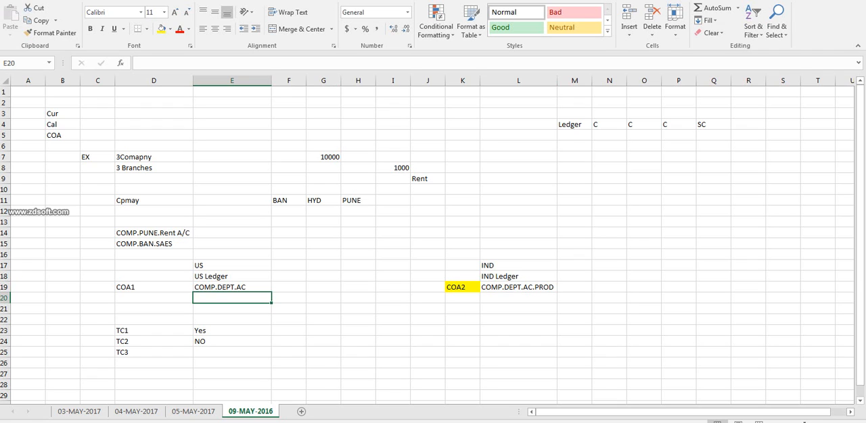
pyautogui.click(5, 298)
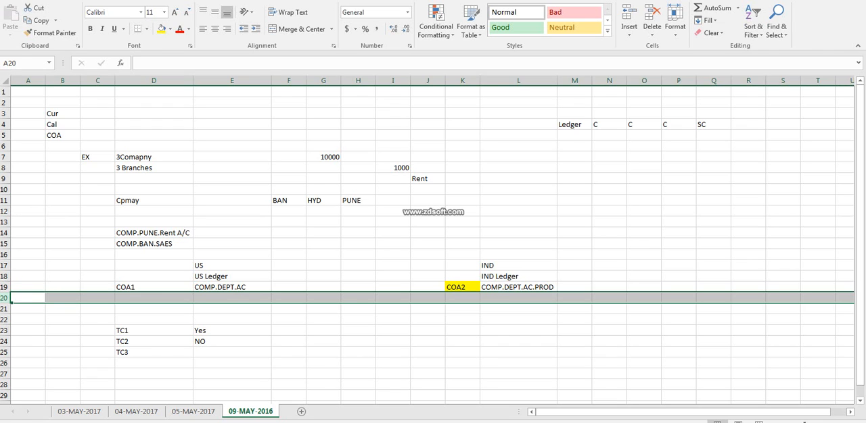
pyautogui.click(462, 288)
pyautogui.press('F2')
pyautogui.hotkey('shift', 'Home')
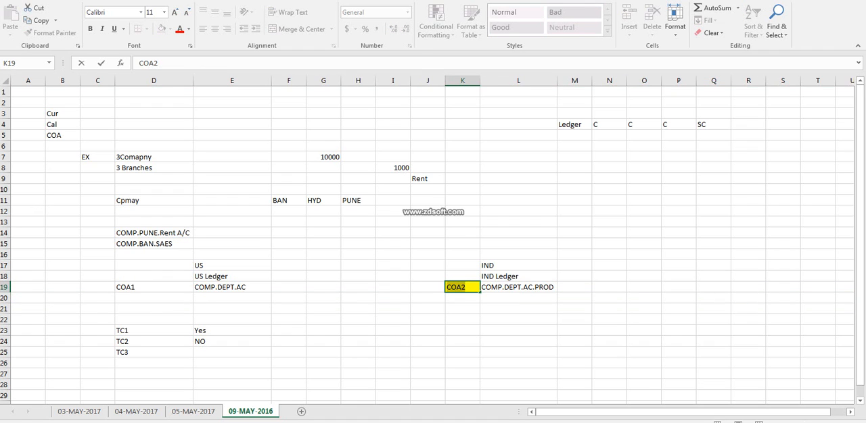
pyautogui.press('Tab')
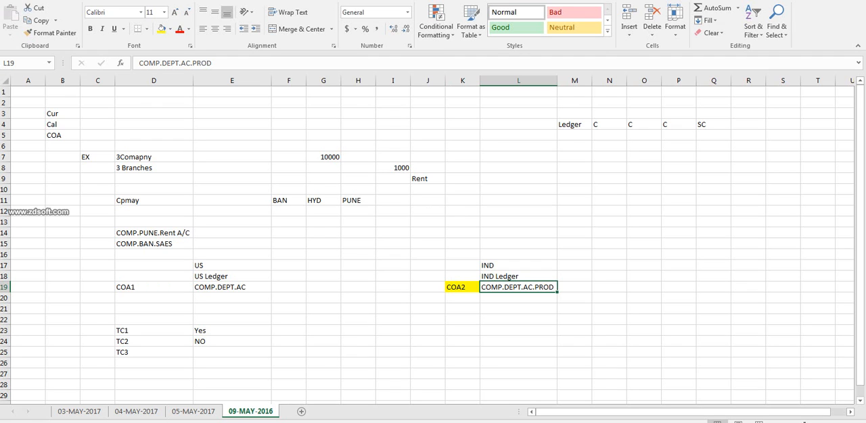
pyautogui.click(462, 287)
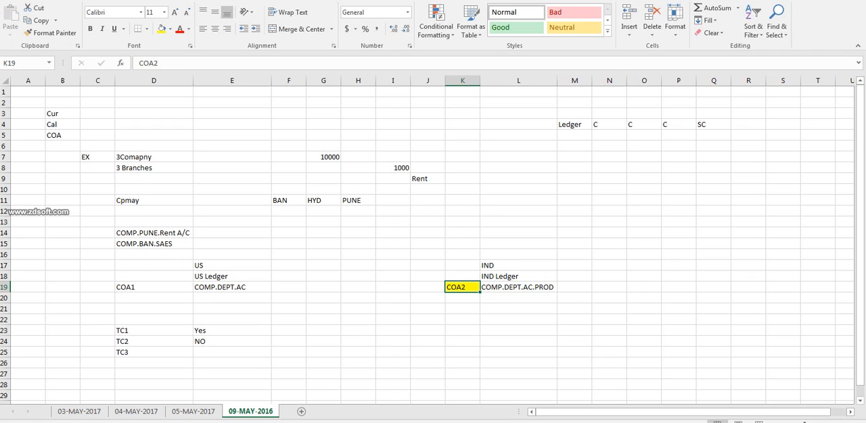
pyautogui.click(232, 266)
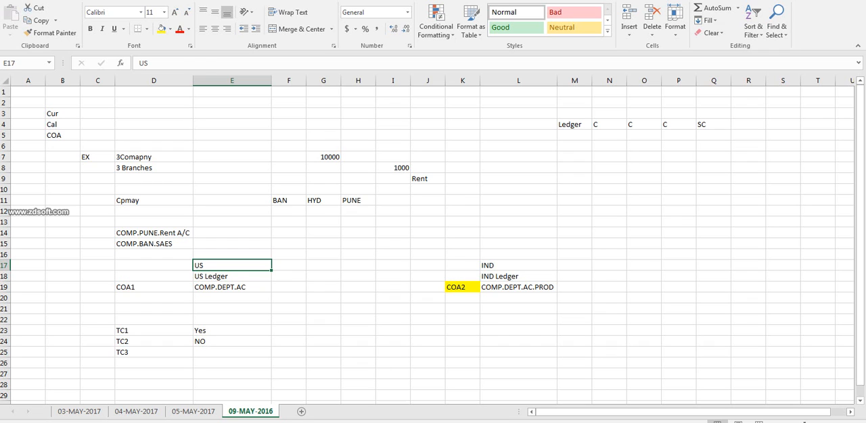
pyautogui.click(518, 287)
pyautogui.doubleClick(543, 287)
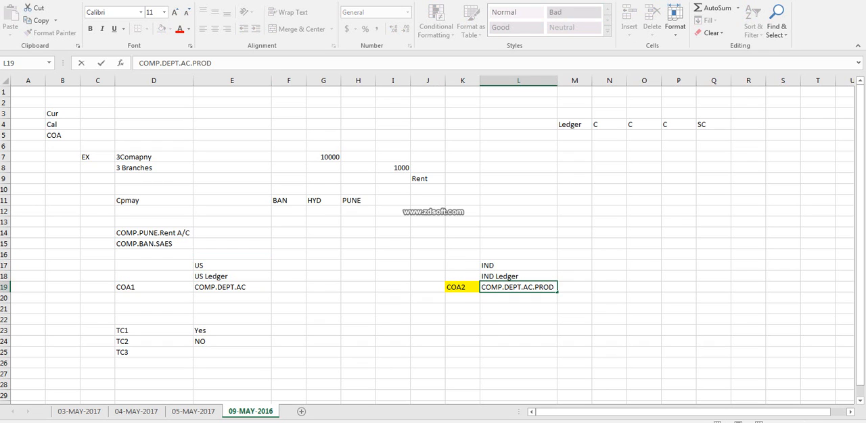
pyautogui.doubleClick(247, 287)
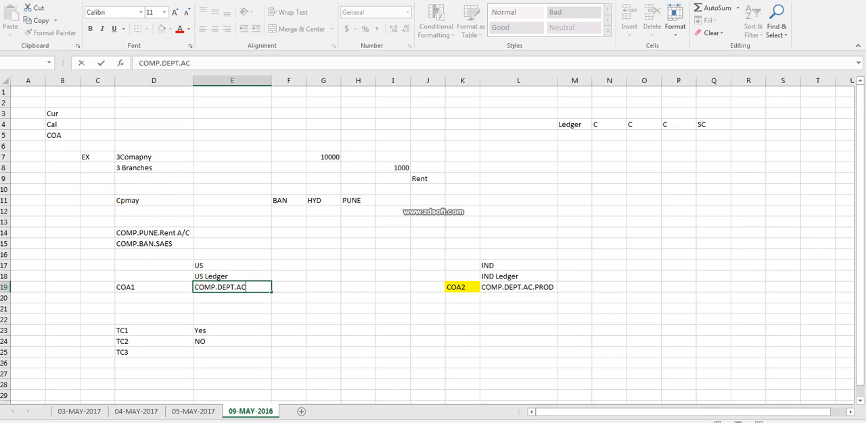
pyautogui.click(289, 287)
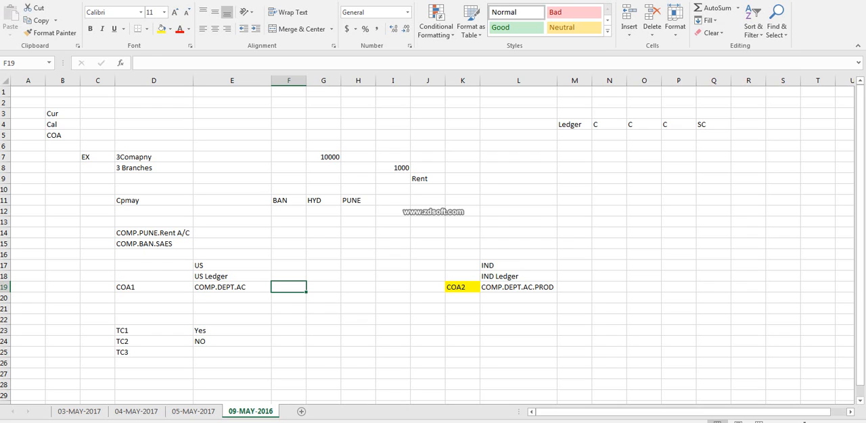
# Enter COA2 in cell D20 below the COA1 label.
pyautogui.click(153, 288)
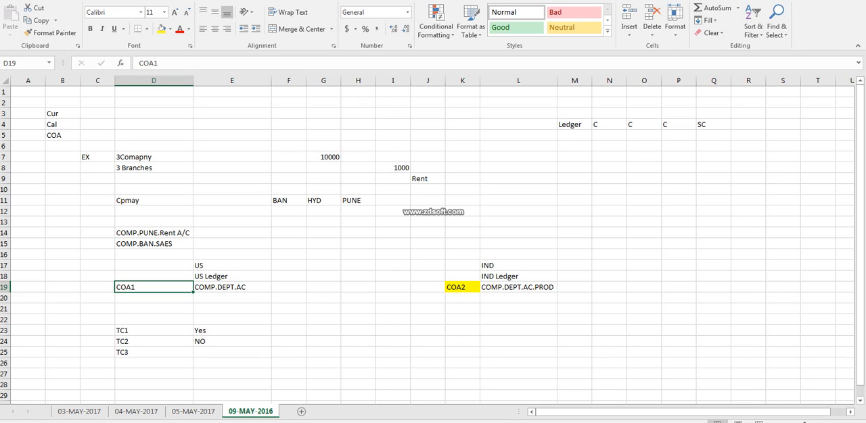
pyautogui.doubleClick(154, 298)
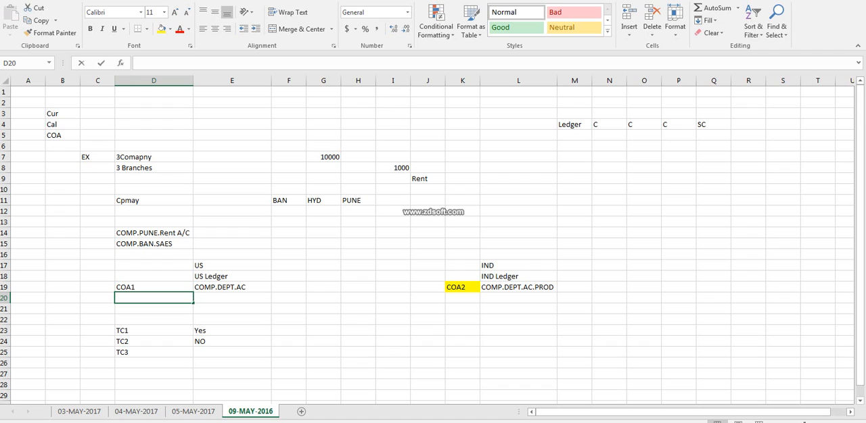
pyautogui.write('CO')
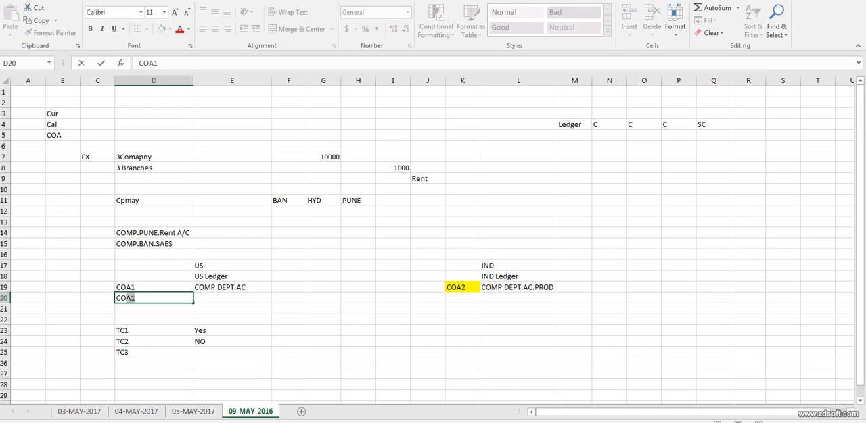
pyautogui.write('OA')
pyautogui.press('BackSpace')
pyautogui.press('BackSpace')
pyautogui.write('A2')
pyautogui.click(463, 287)
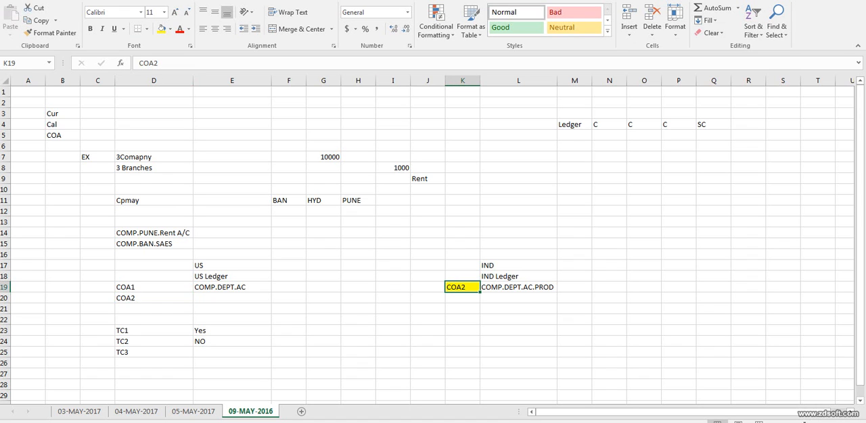
# Review the IND Ledger, its structure and its COA2 label against the US entries and the COA labels in column D.
pyautogui.click(518, 277)
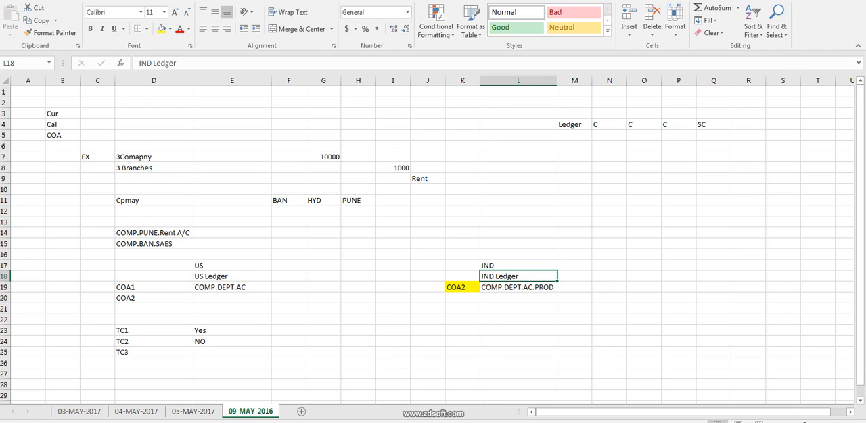
pyautogui.click(232, 266)
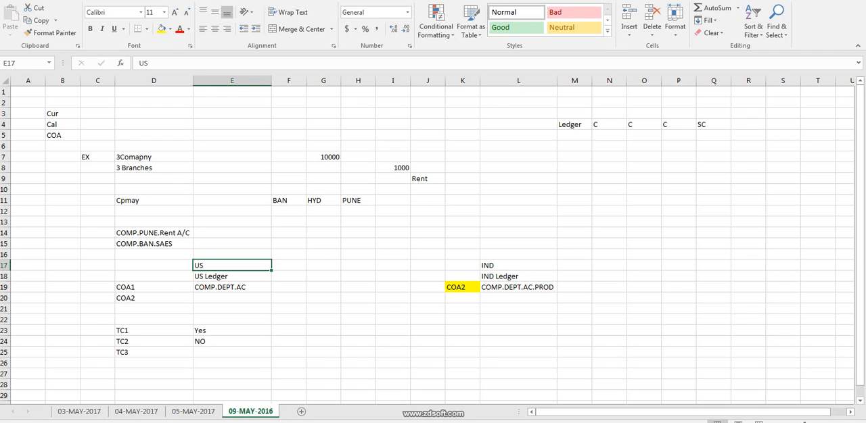
pyautogui.doubleClick(543, 287)
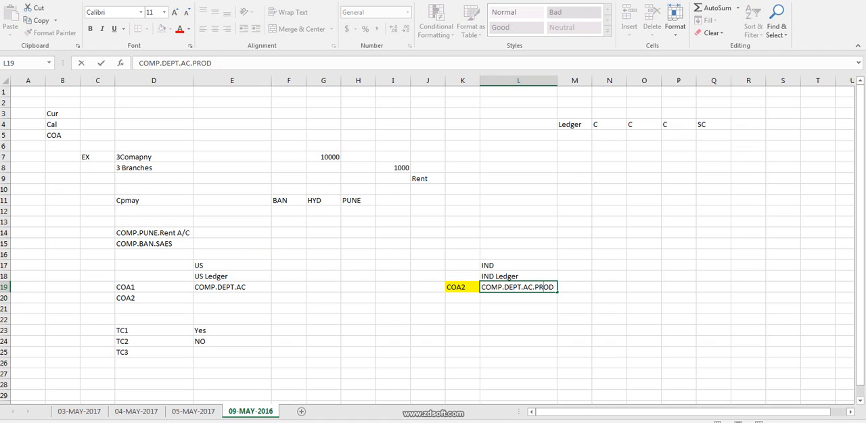
pyautogui.click(153, 298)
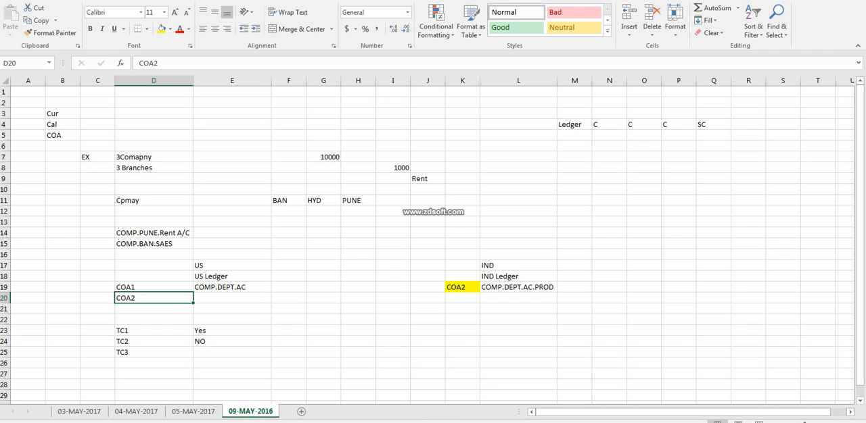
pyautogui.press('Up')
pyautogui.press('Right')
pyautogui.hotkey('ctrl', 'Right')
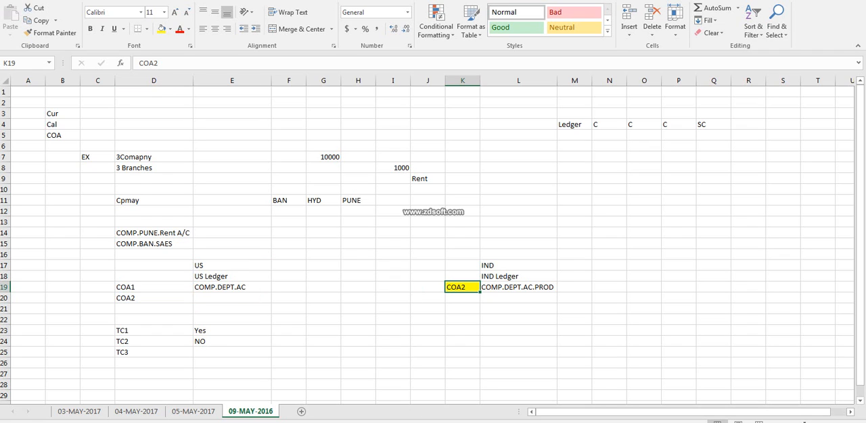
pyautogui.click(232, 265)
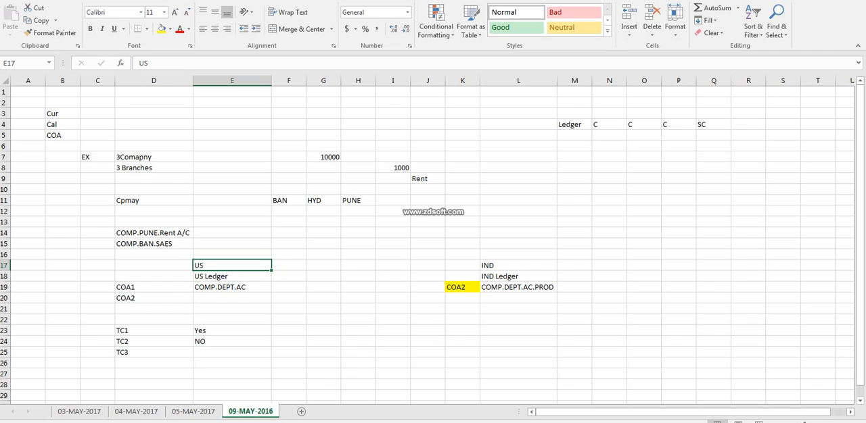
# Change the label in cell D20 below COA1 to COA3.
pyautogui.doubleClick(153, 298)
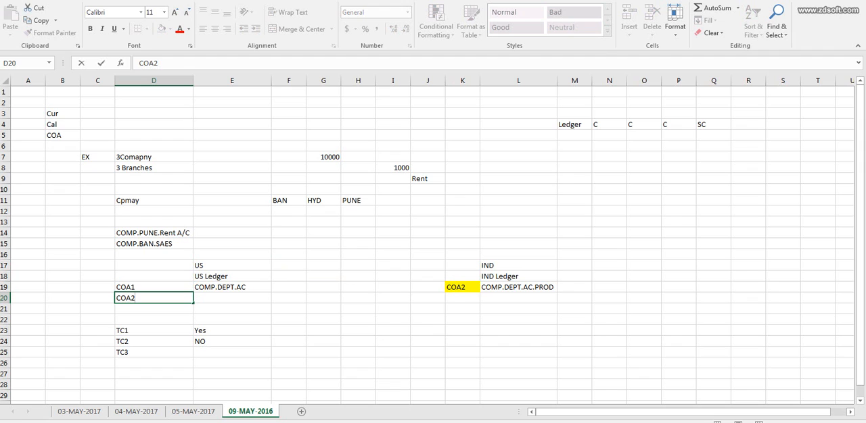
pyautogui.press('BackSpace')
pyautogui.write('3')
pyautogui.press('Tab')
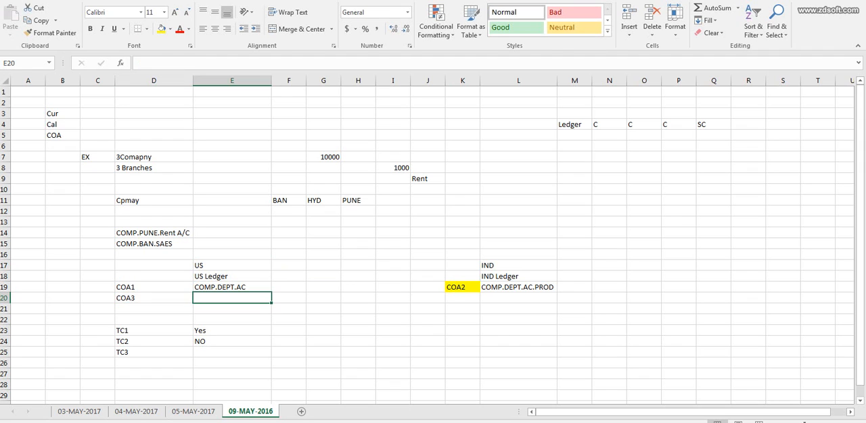
pyautogui.press('Left')
# Enter NO in cell E25 beside TC3.
pyautogui.click(232, 266)
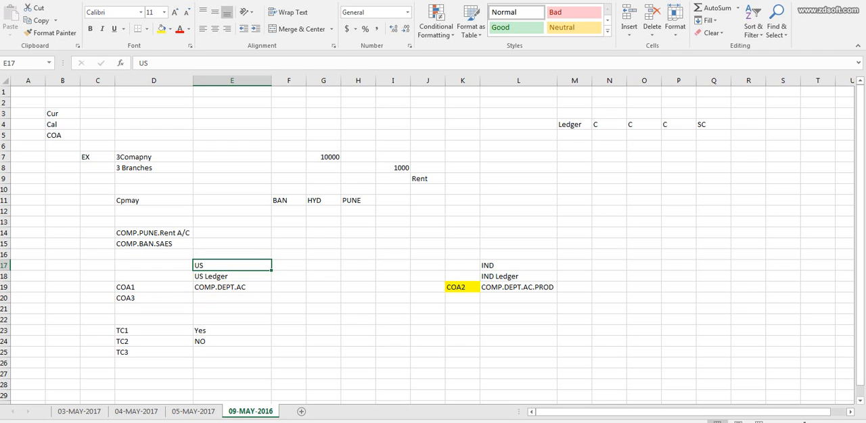
pyautogui.click(232, 353)
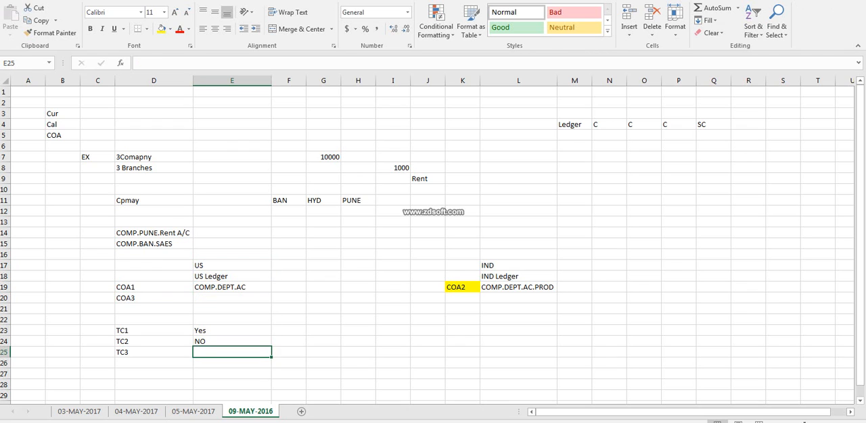
pyautogui.write('NO')
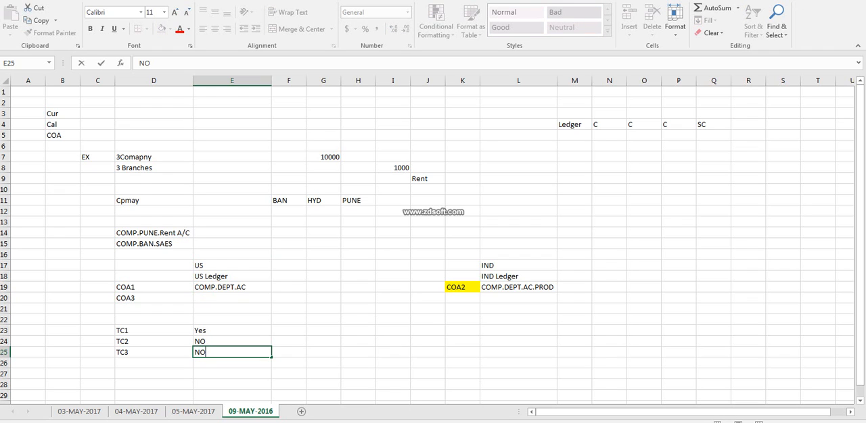
# Enter Fusion in cell P16 and widen column P to make room for longer labels.
pyautogui.press('Up')
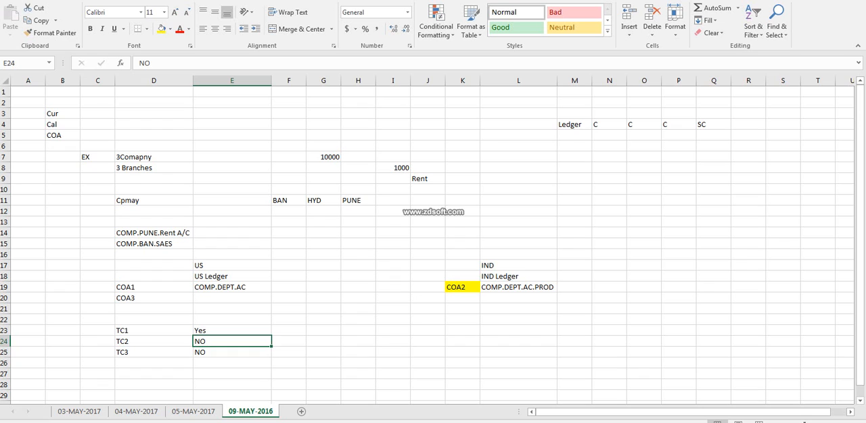
pyautogui.click(678, 255)
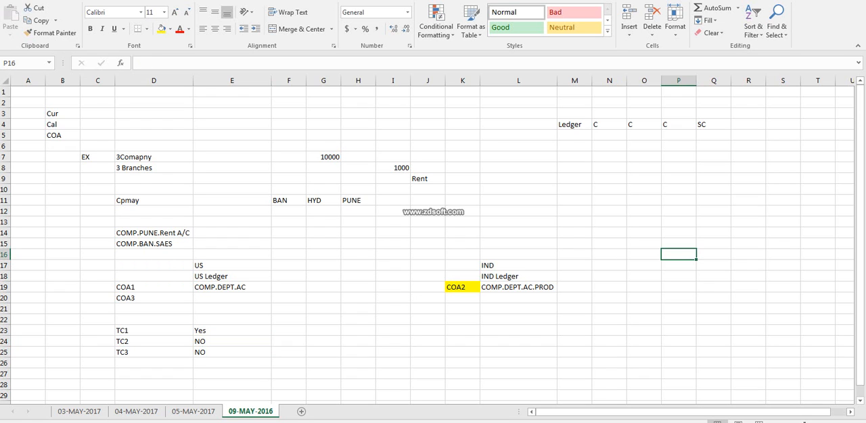
pyautogui.write('Fusion')
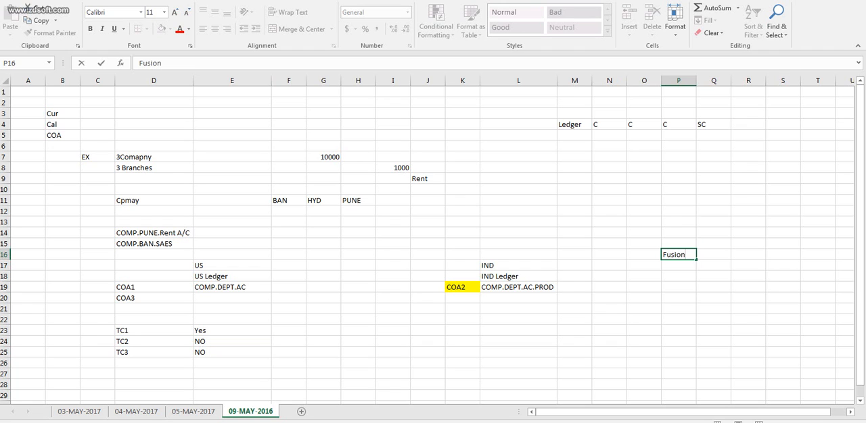
pyautogui.click(710, 81)
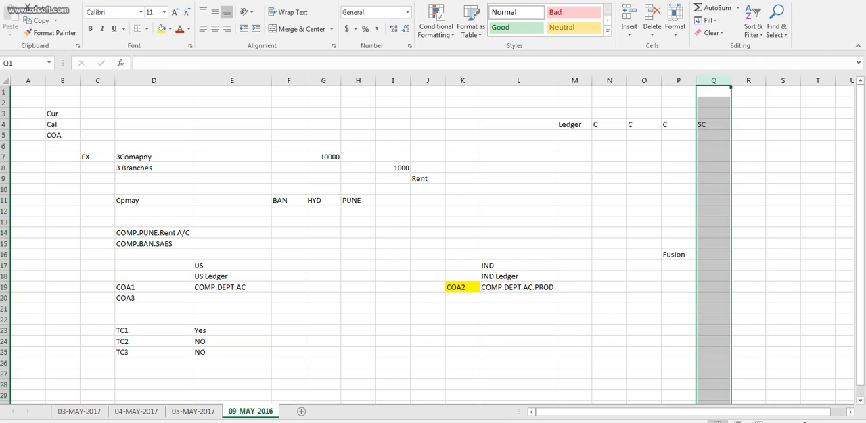
pyautogui.doubleClick(696, 80)
pyautogui.moveTo(687, 80); pyautogui.dragTo(801, 80)
pyautogui.click(730, 266)
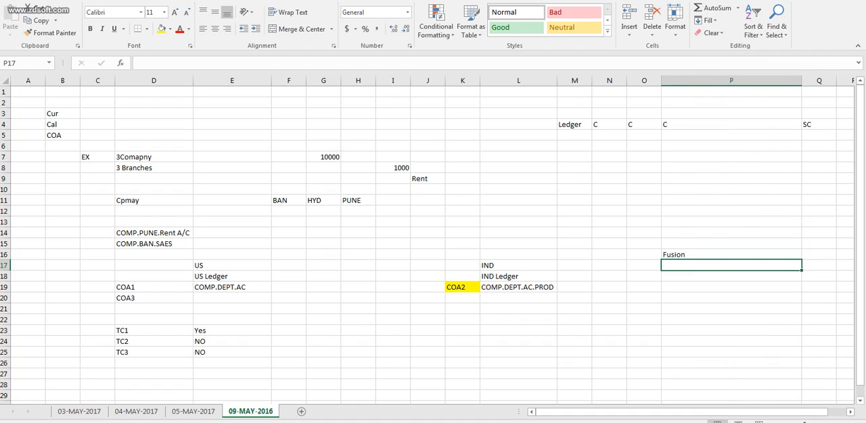
# Enter COA in cell P17 below Fusion and TEMPLATE beside it in cell Q17.
pyautogui.write('COA')
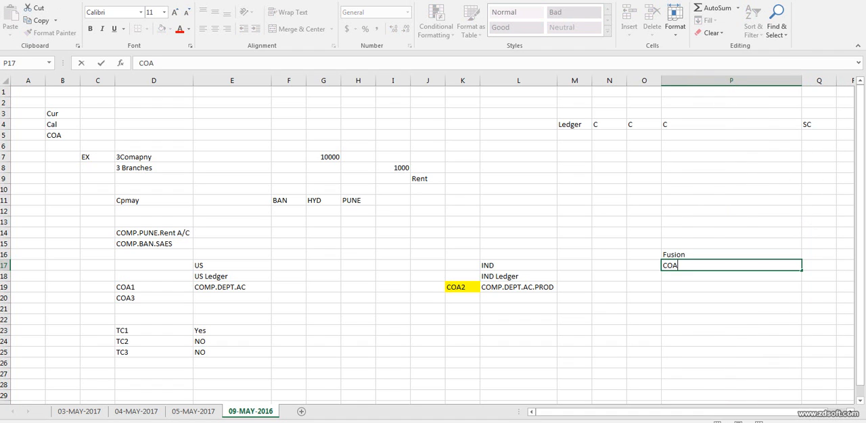
pyautogui.hotkey('ctrl', 'Return')
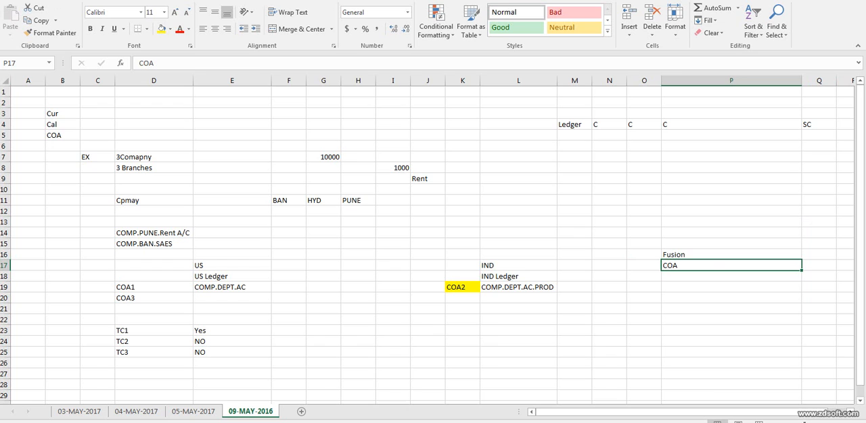
pyautogui.click(818, 266)
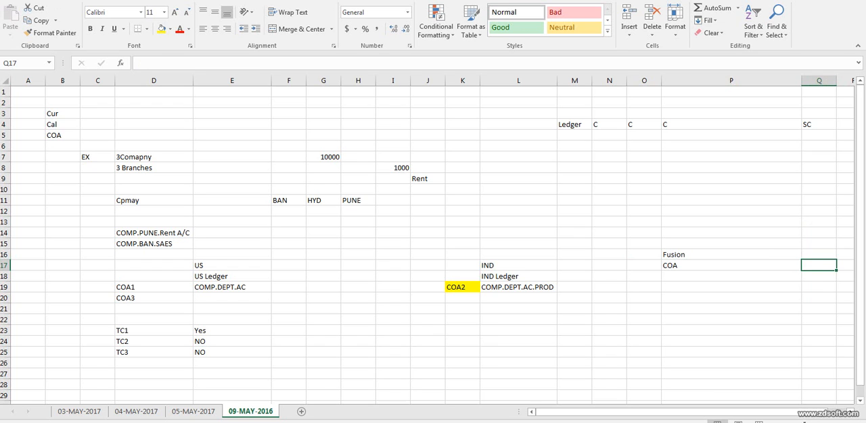
pyautogui.write('TEMPLATE')
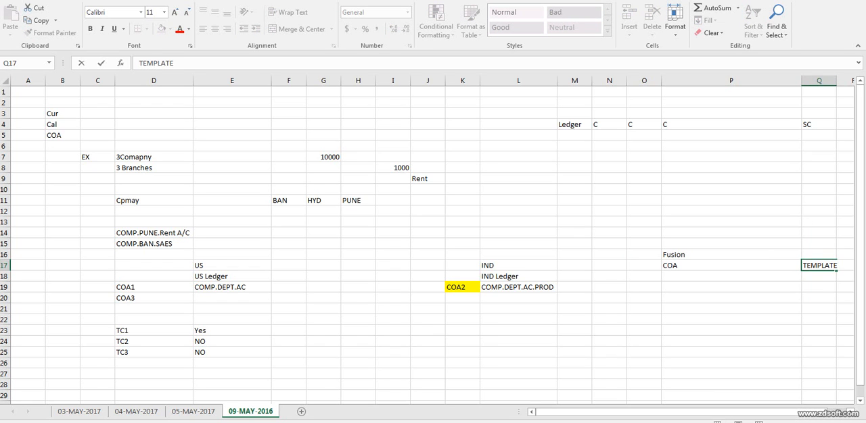
pyautogui.press('Return')
# Enter COA Instance in cell P18 below the COA template entry.
pyautogui.write('COA')
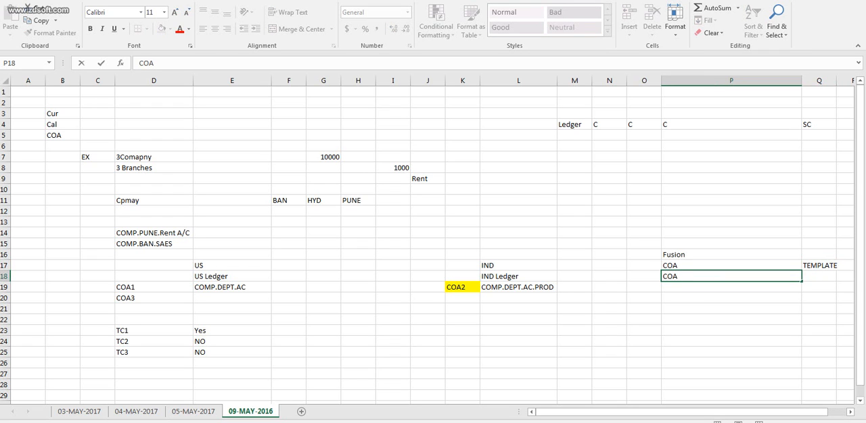
pyautogui.press('BackSpace')
pyautogui.write('Insys')
pyautogui.press('BackSpace')
pyautogui.press('BackSpace')
pyautogui.write('tance')
pyautogui.press('Left')
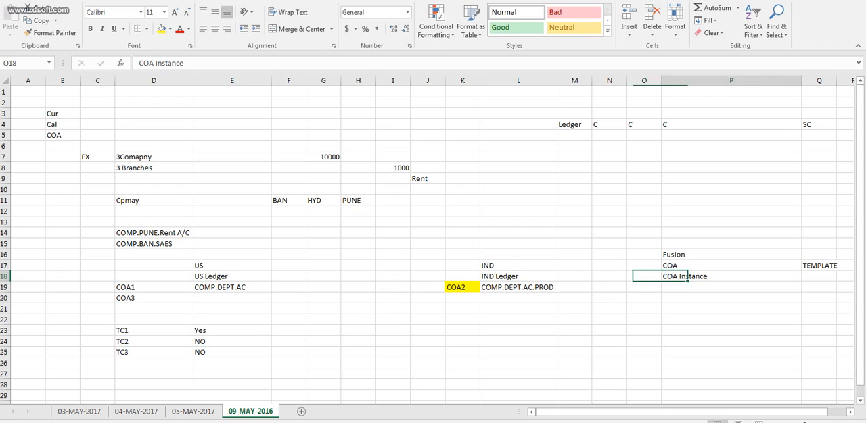
pyautogui.press('Right')
# Compare the IND Ledger structure in column L with the COA template and COA Instance entries under Fusion.
pyautogui.click(518, 266)
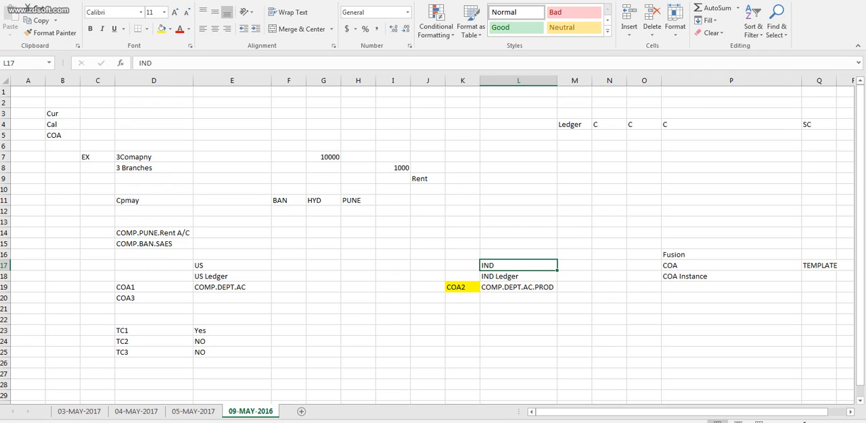
pyautogui.click(730, 266)
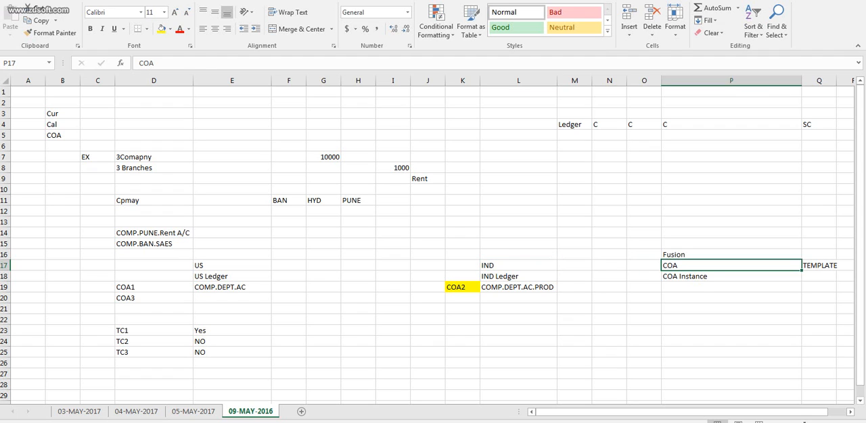
pyautogui.click(518, 288)
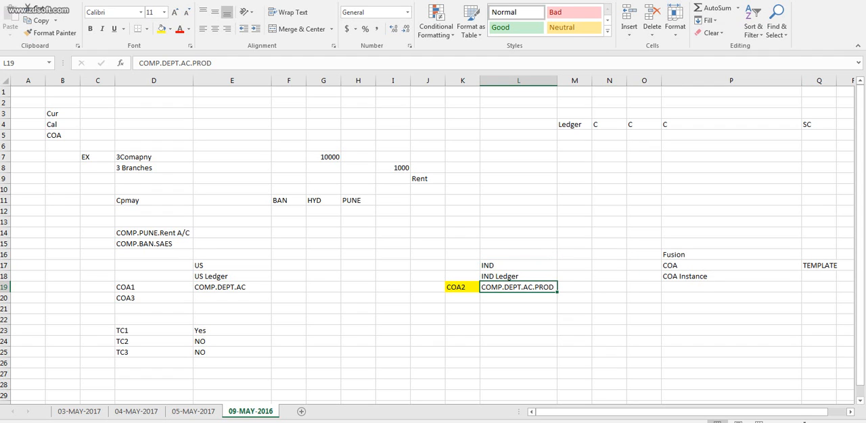
pyautogui.doubleClick(541, 288)
pyautogui.click(730, 277)
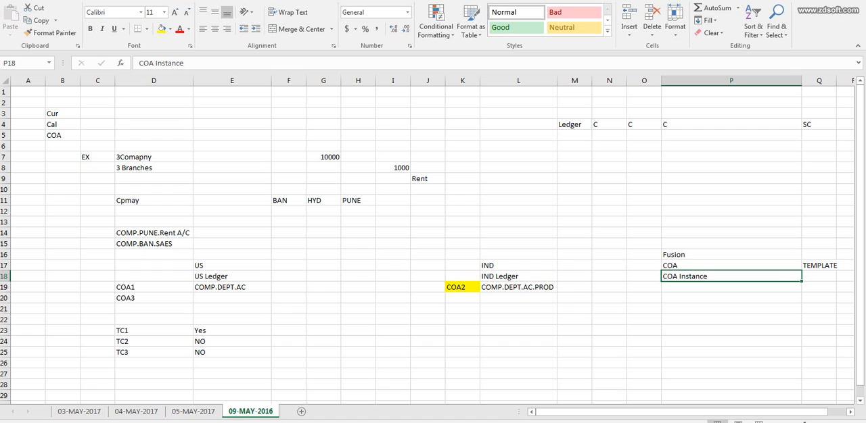
pyautogui.click(730, 266)
pyautogui.click(730, 276)
pyautogui.doubleClick(695, 276)
pyautogui.doubleClick(518, 288)
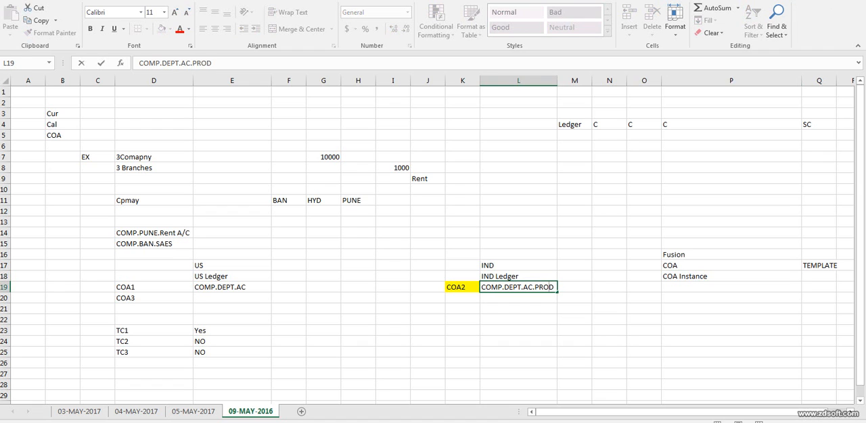
# Enter COA Instance US in cell P19 below the COA Instance entry.
pyautogui.click(710, 287)
pyautogui.write('COA')
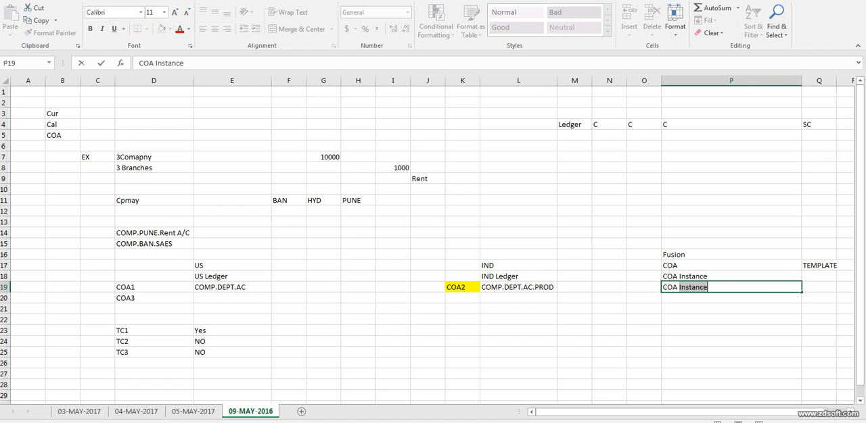
pyautogui.press('Tab')
pyautogui.click(730, 287)
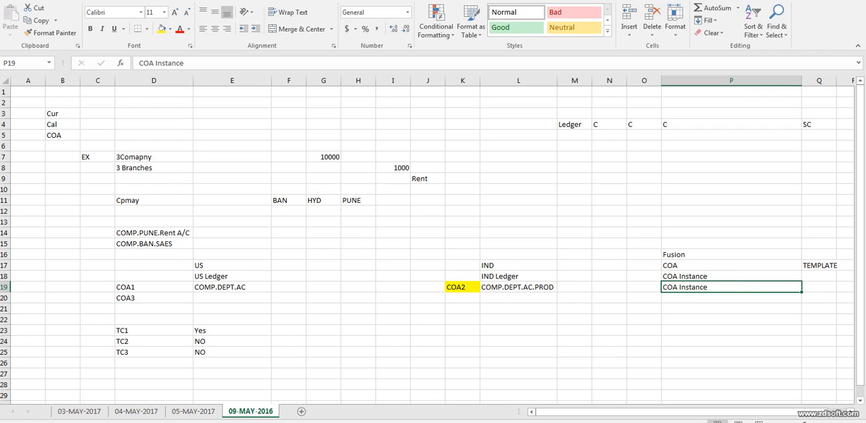
pyautogui.press('F2')
pyautogui.write('US')
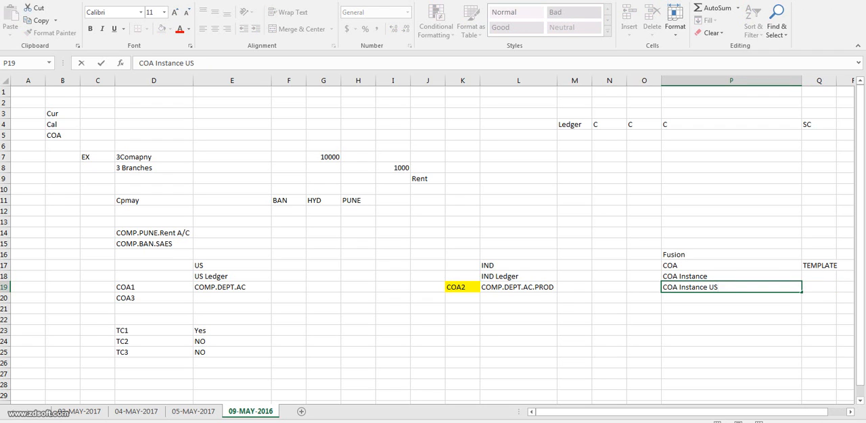
pyautogui.press('Return')
pyautogui.press('Up')
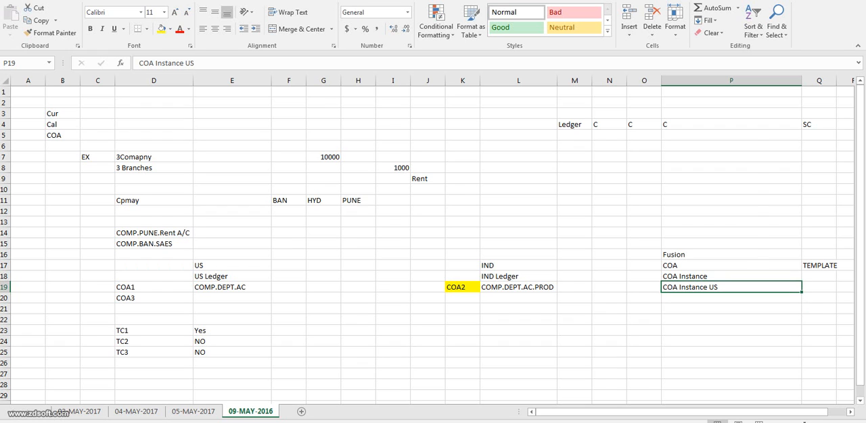
# Review the COA template and instance entries under Fusion against the US and IND ledger entries in rows 16 to 28.
pyautogui.doubleClick(549, 287)
pyautogui.click(730, 288)
pyautogui.click(232, 266)
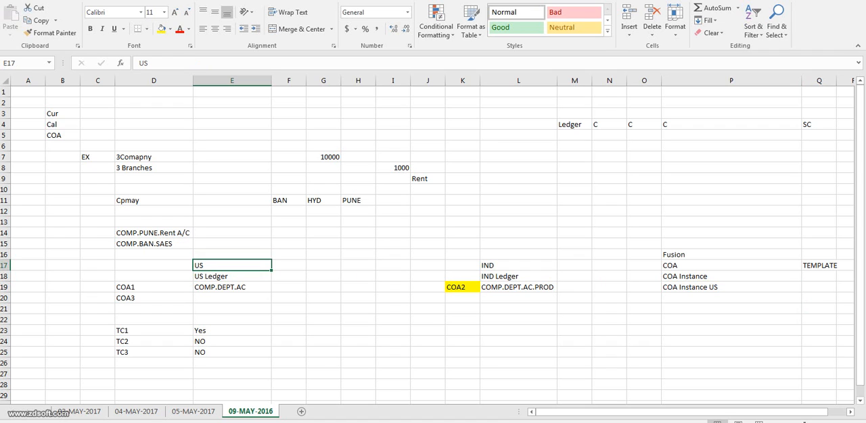
pyautogui.click(730, 266)
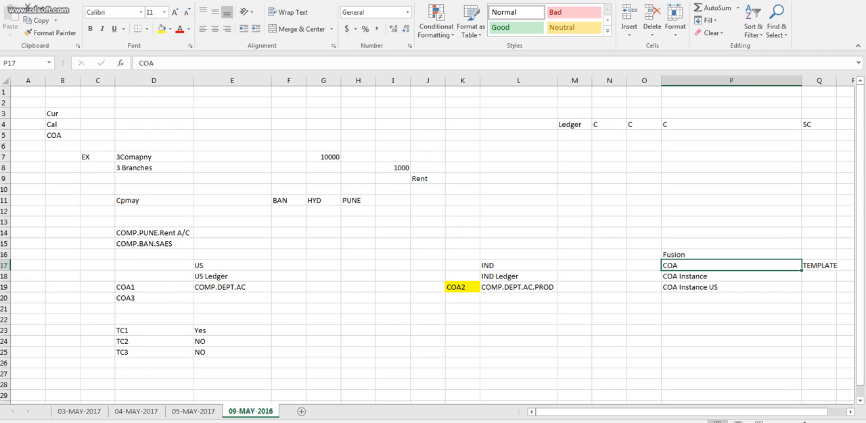
pyautogui.moveTo(643, 266); pyautogui.dragTo(845, 266)
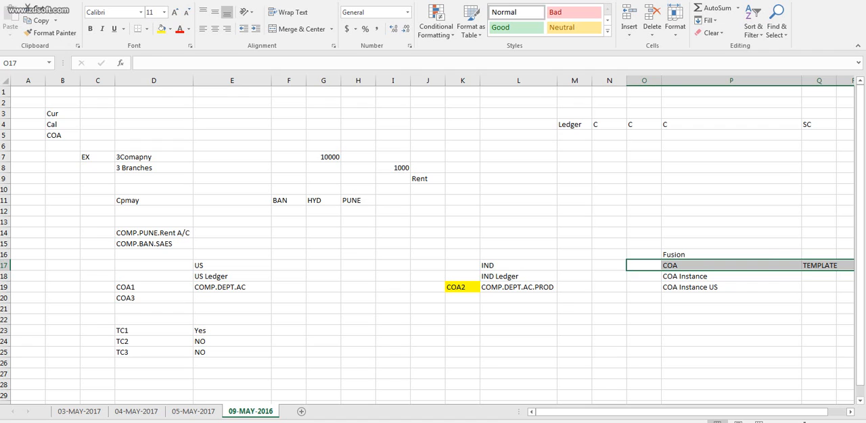
pyautogui.click(730, 266)
pyautogui.click(818, 266)
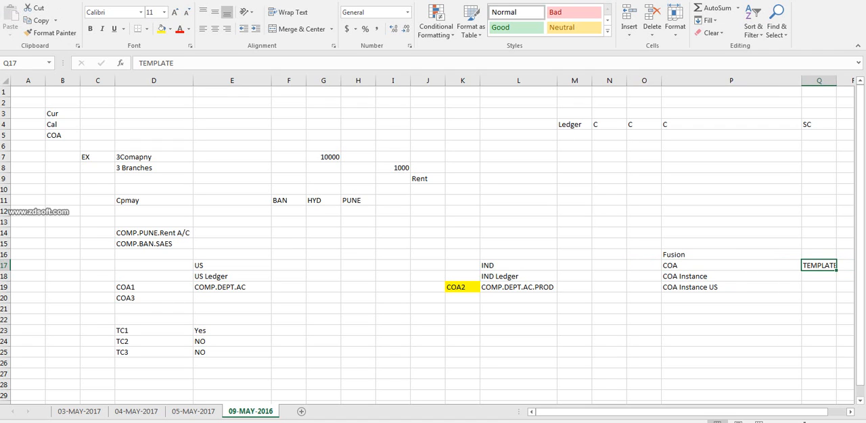
pyautogui.click(730, 265)
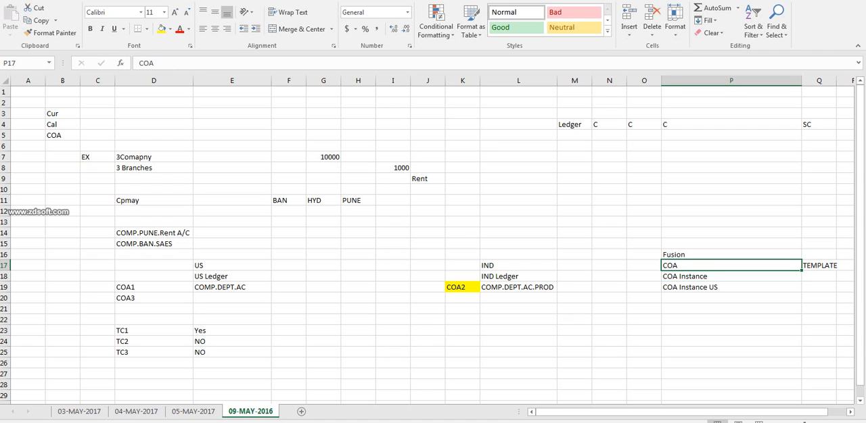
pyautogui.click(730, 277)
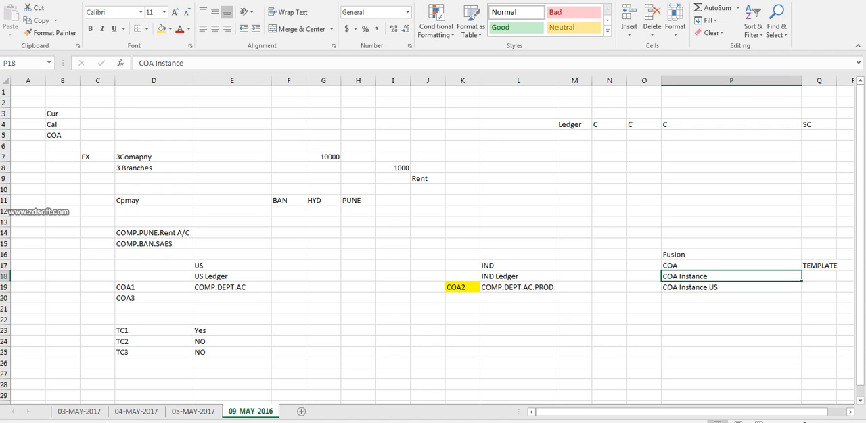
pyautogui.click(518, 266)
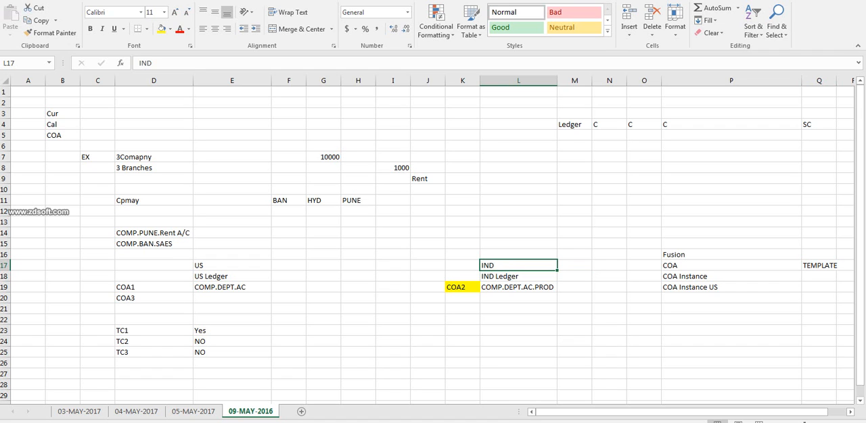
pyautogui.click(731, 287)
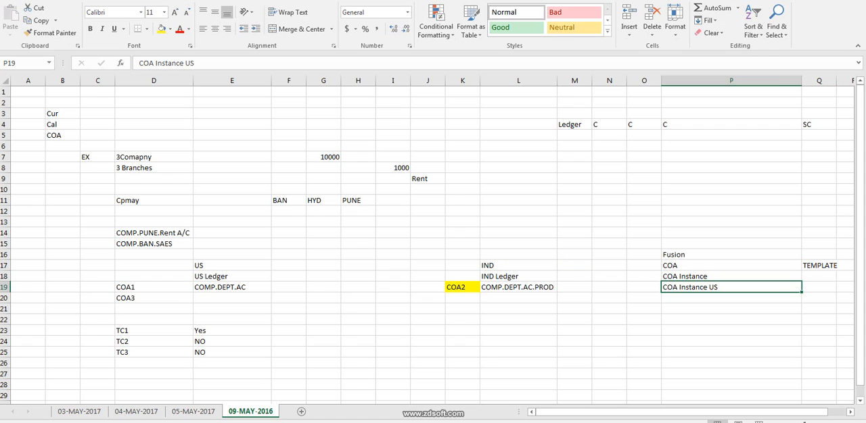
pyautogui.moveTo(27, 254); pyautogui.dragTo(818, 385)
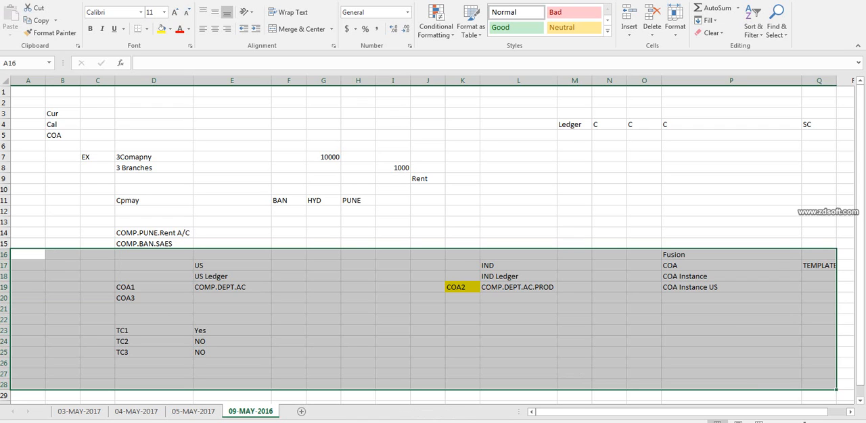
# Switch to Oracle Setup and Maintenance and reopen the Manage Chart of Accounts Structures task from the Procurement task list.
pyautogui.hotkey('alt', 'Tab')
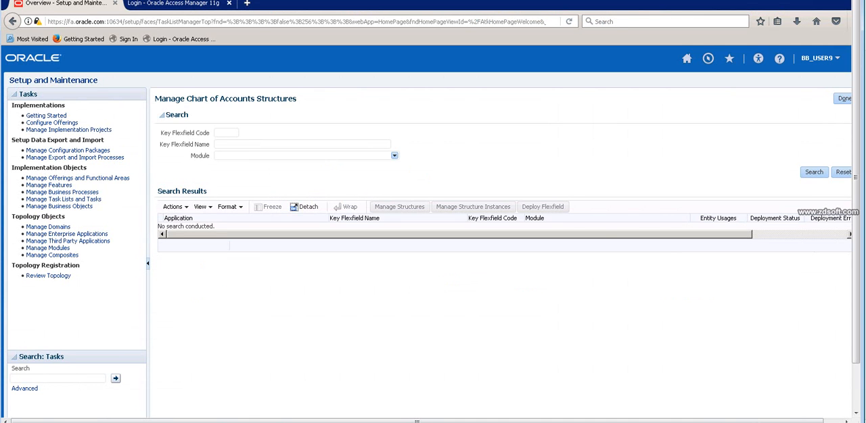
pyautogui.click(843, 98)
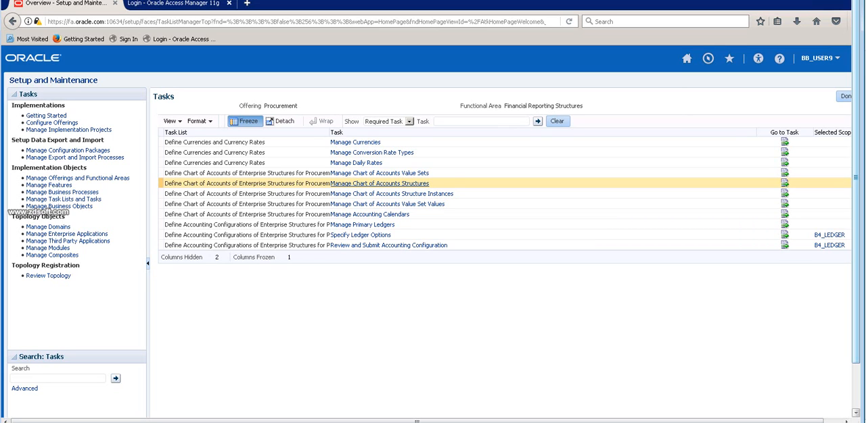
pyautogui.click(379, 183)
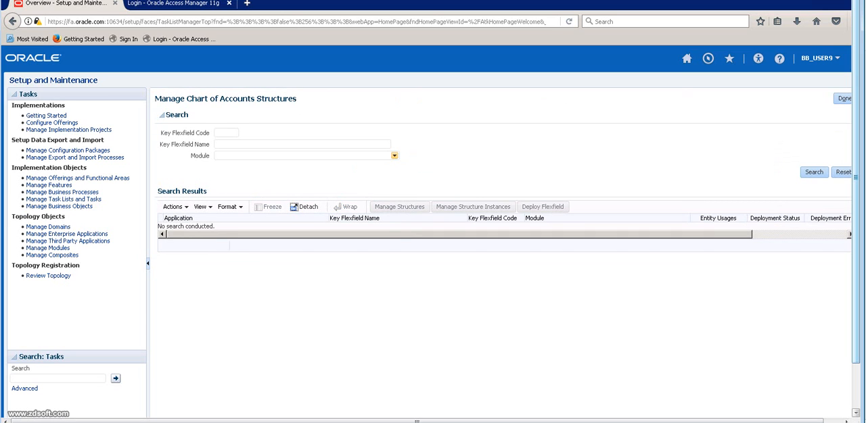
# Search for key flexfields with the module set to General Ledger.
pyautogui.click(394, 155)
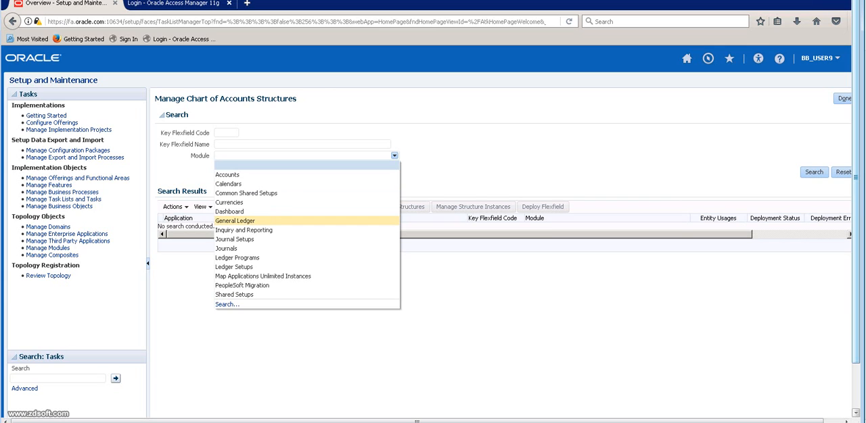
pyautogui.click(234, 220)
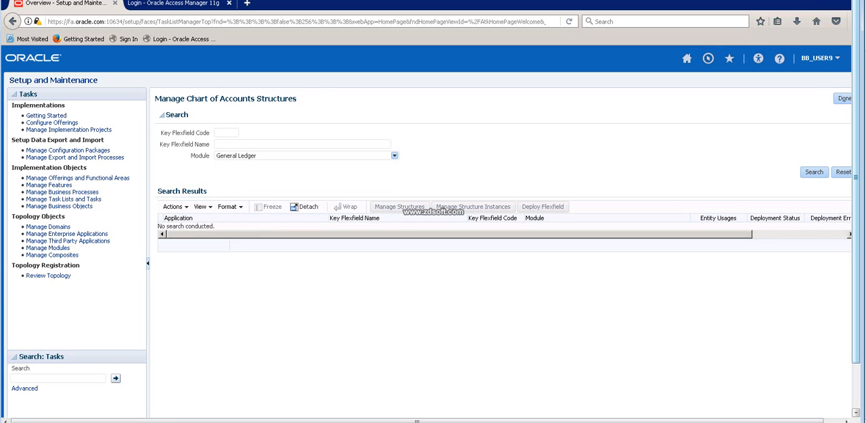
pyautogui.click(814, 172)
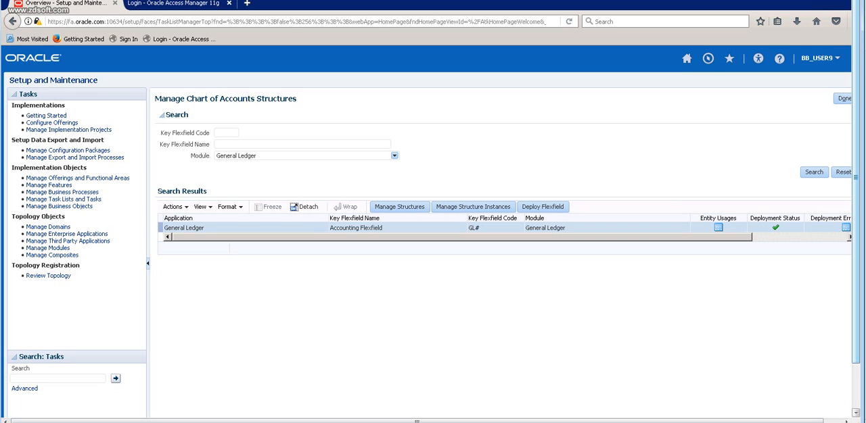
# Create a new structure for the Accounting Flexfield with the structure code B4_COA_STRUCTURE.
pyautogui.click(400, 207)
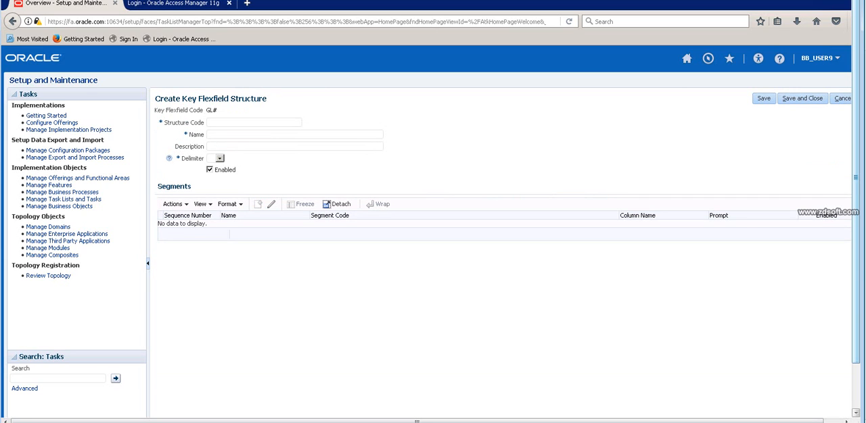
pyautogui.write('B')
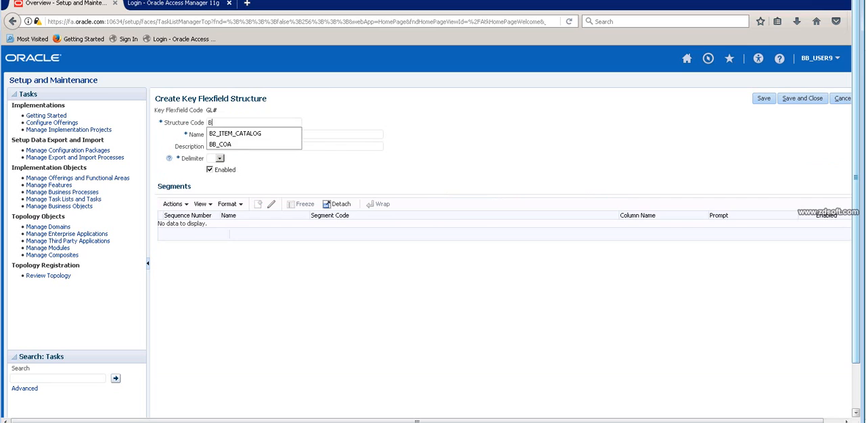
pyautogui.write('4_C')
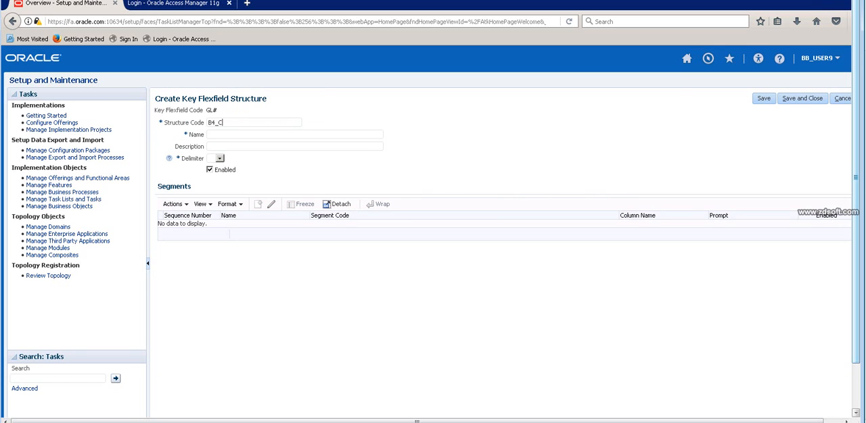
pyautogui.write('OA_STRUCTURE')
# Copy the structure code B4_COA_STRUCTURE into the structure's name and description.
pyautogui.moveTo(267, 123); pyautogui.dragTo(207, 123)
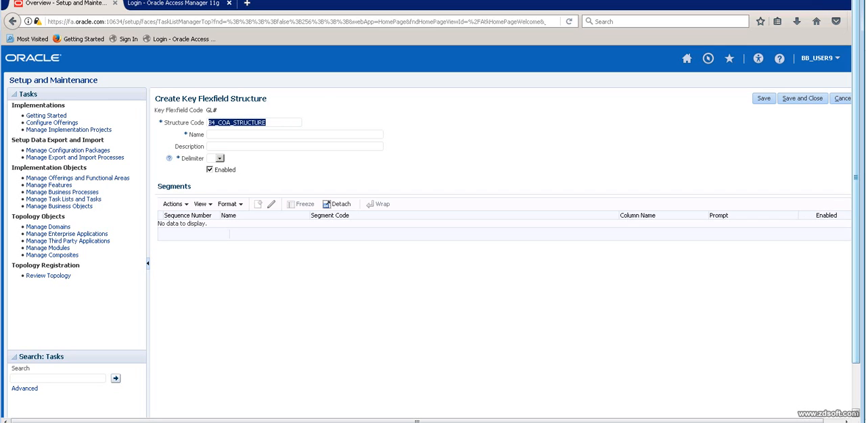
pyautogui.hotkey('ctrl', 'c')
pyautogui.press('Tab')
pyautogui.hotkey('ctrl', 'v')
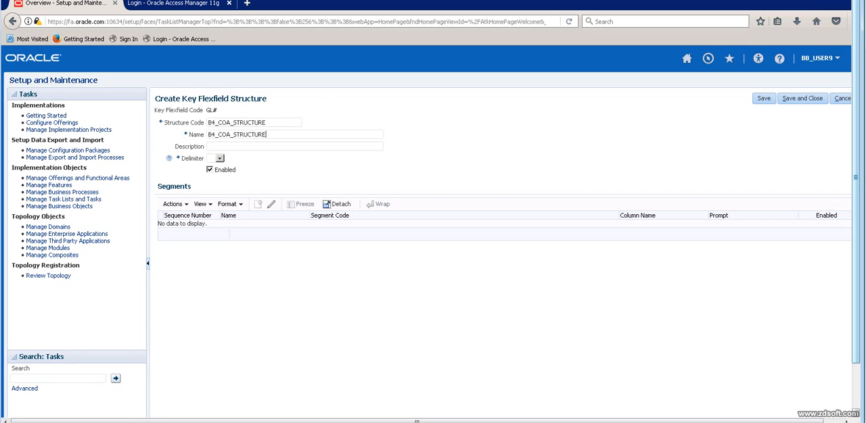
pyautogui.press('Tab')
pyautogui.hotkey('ctrl', 'v')
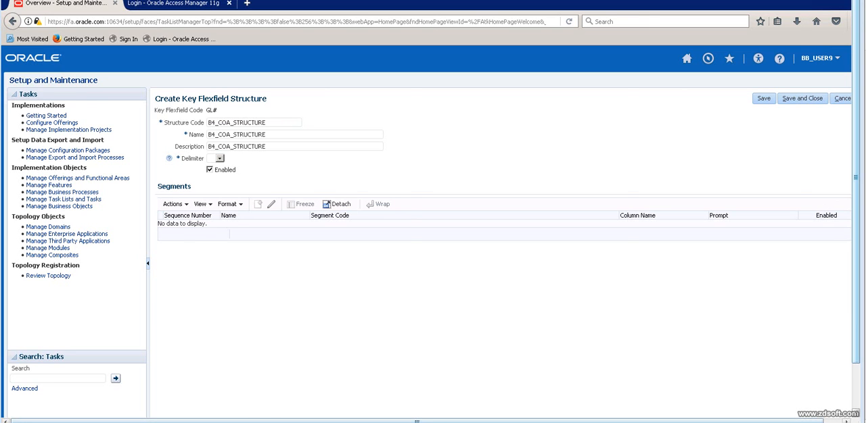
# Set the structure's delimiter to a period (.) and save the structure.
pyautogui.hotkey('alt', 'Tab')
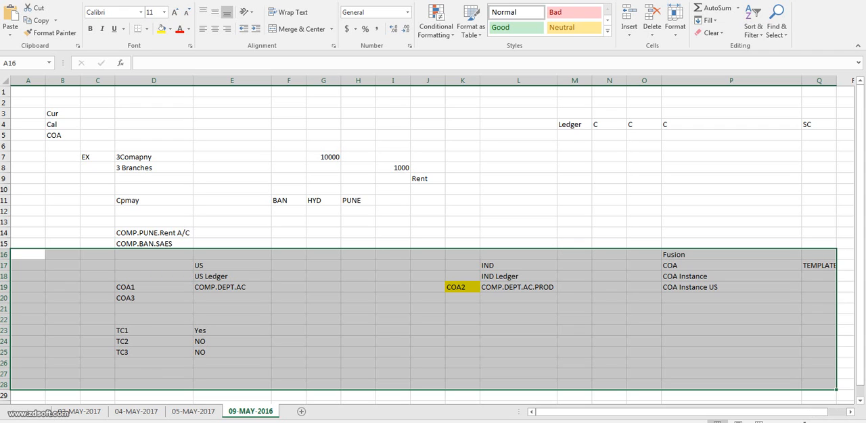
pyautogui.hotkey('alt', 'Tab')
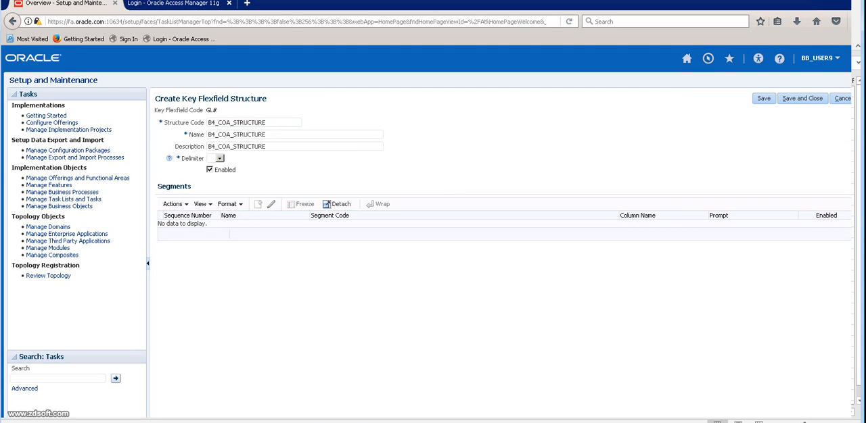
pyautogui.click(219, 158)
pyautogui.press('Down')
pyautogui.press('Down')
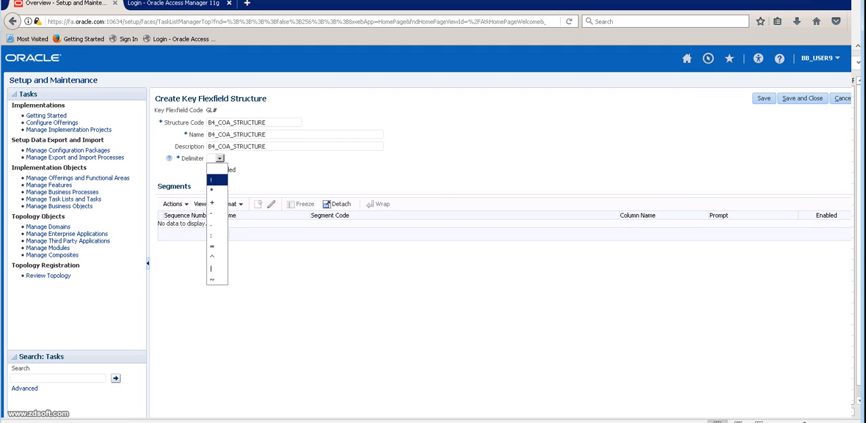
pyautogui.press('Down')
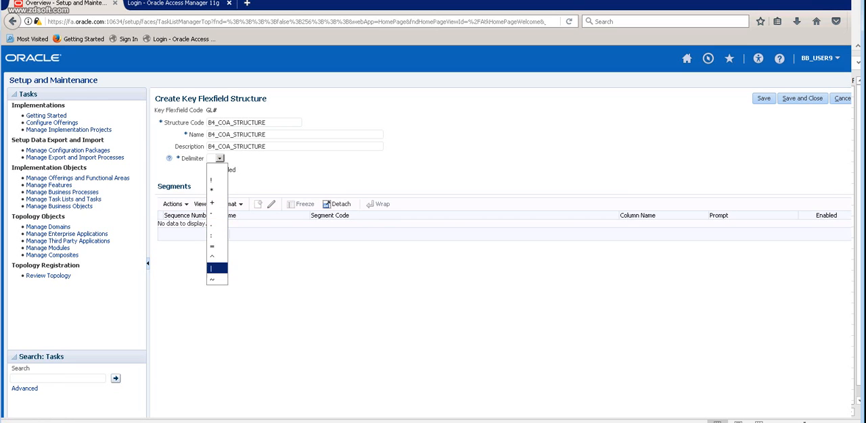
pyautogui.press('Return')
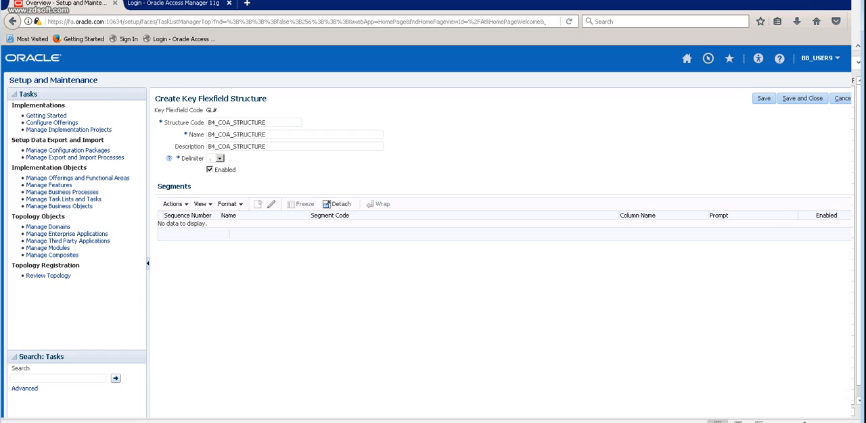
pyautogui.click(764, 99)
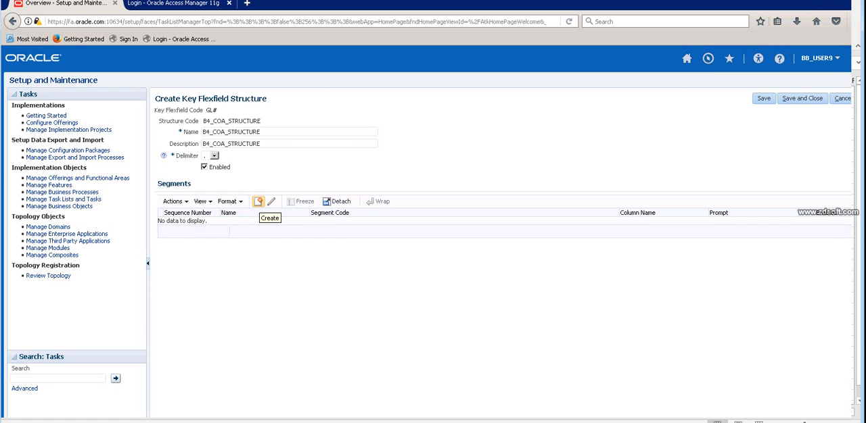
# Create a first segment in B4_COA_STRUCTURE with the segment code B4_COMAPNY.
pyautogui.hotkey('alt', 'Tab')
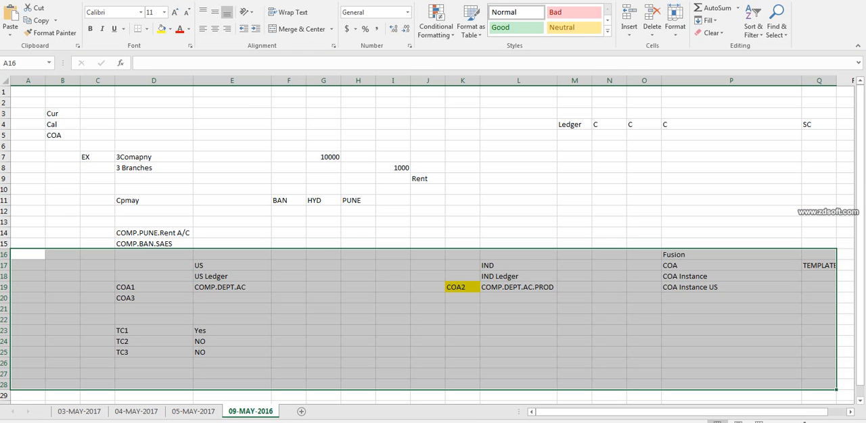
pyautogui.hotkey('alt', 'Tab')
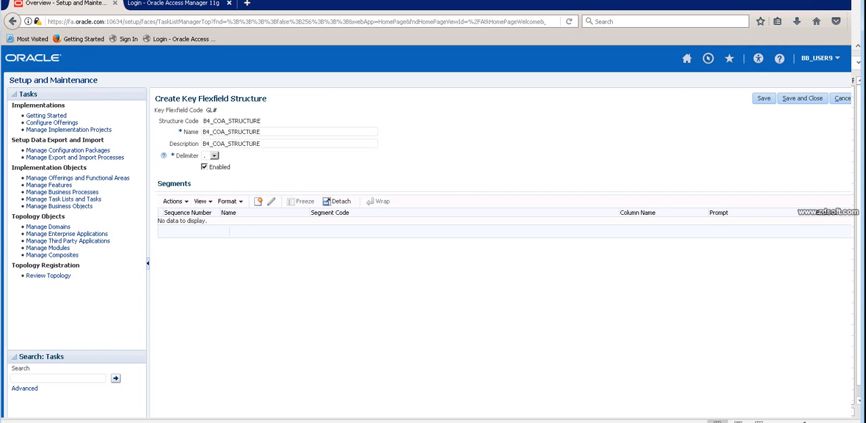
pyautogui.click(258, 201)
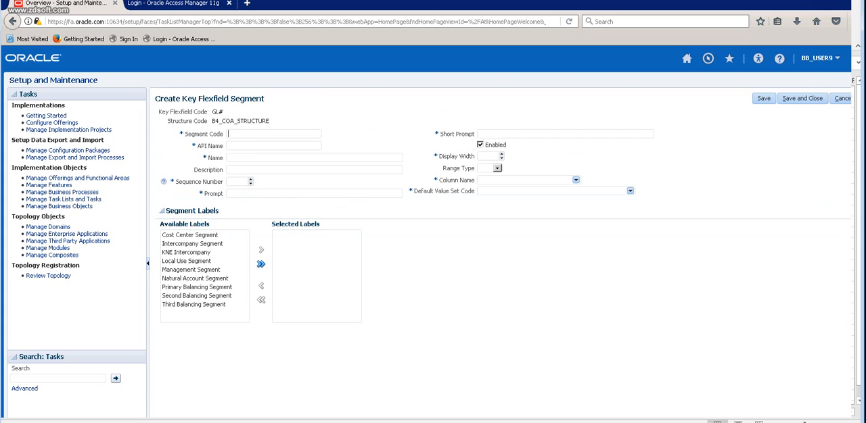
pyautogui.write('B')
pyautogui.press('BackSpace')
pyautogui.write('C')
pyautogui.press('BackSpace')
pyautogui.write('B4_COMAPNY')
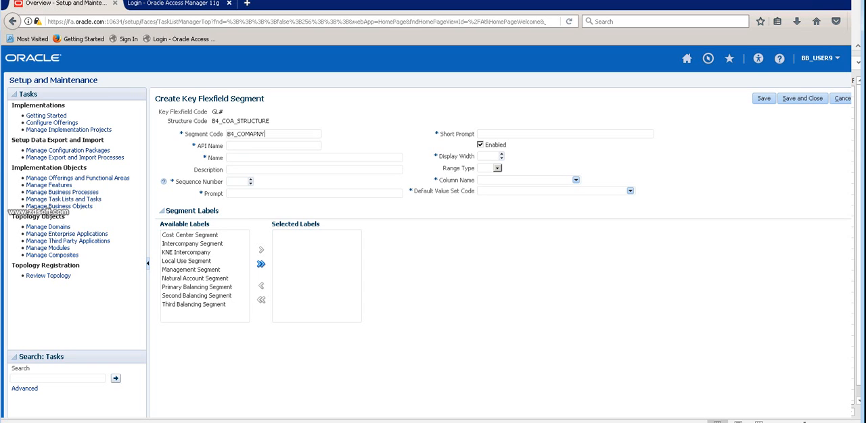
# Name the segment B4_COMAPNY, with b4Comapny as its API name.
pyautogui.hotkey('ctrl', 'a')
pyautogui.hotkey('ctrl', 'c')
pyautogui.press('Tab')
pyautogui.click(271, 157)
pyautogui.hotkey('ctrl', 'v')
pyautogui.hotkey('shift', 'Tab')
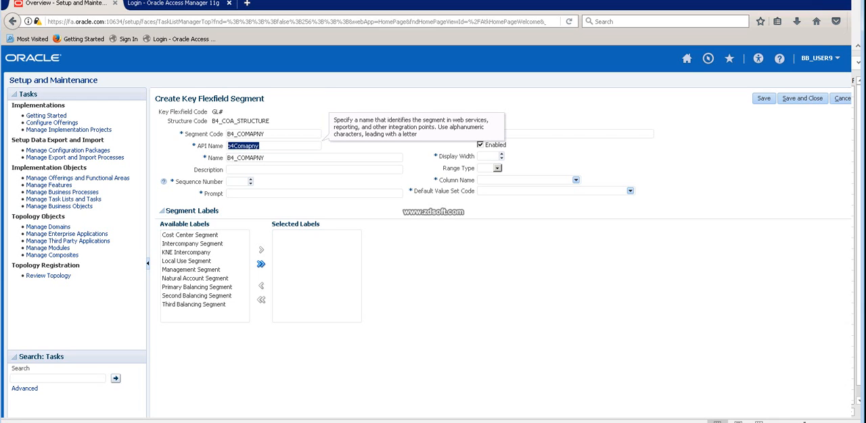
pyautogui.press('Right')
pyautogui.press('BackSpace')
pyautogui.write('y')
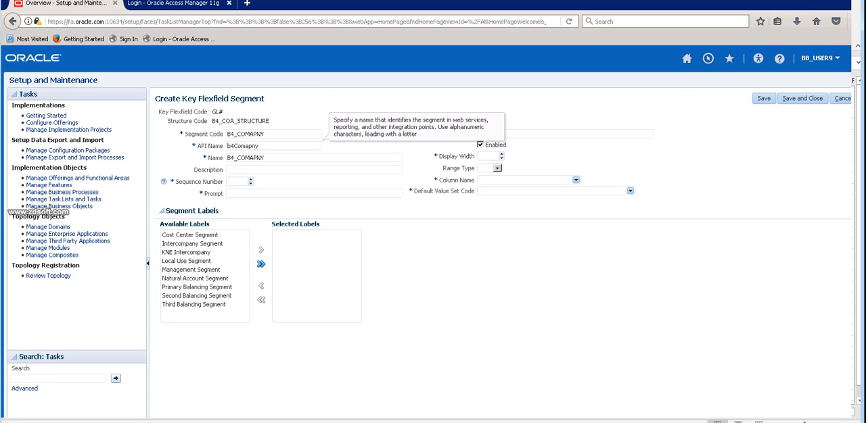
# Enter B4_COMAPNY as the segment's description, prompt and short prompt, with sequence number 10.
pyautogui.click(234, 170)
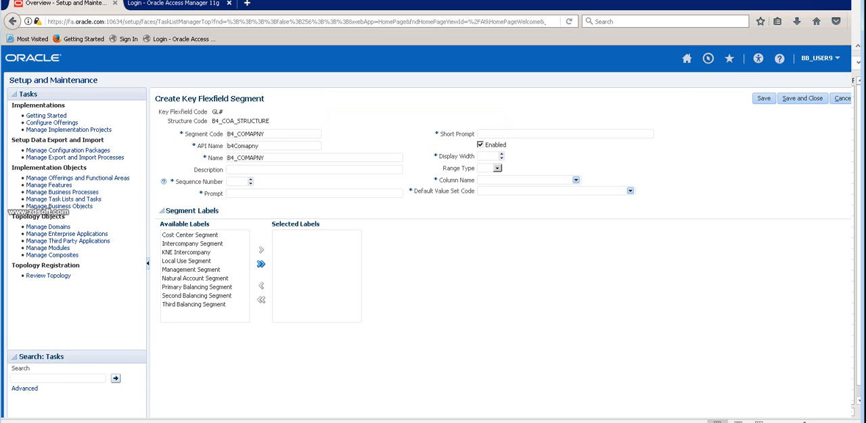
pyautogui.hotkey('ctrl', 'v')
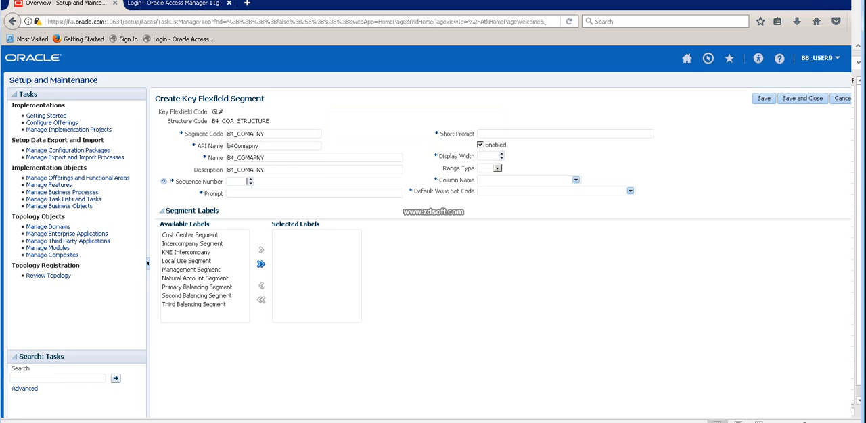
pyautogui.write('10')
pyautogui.hotkey('ctrl', 'v')
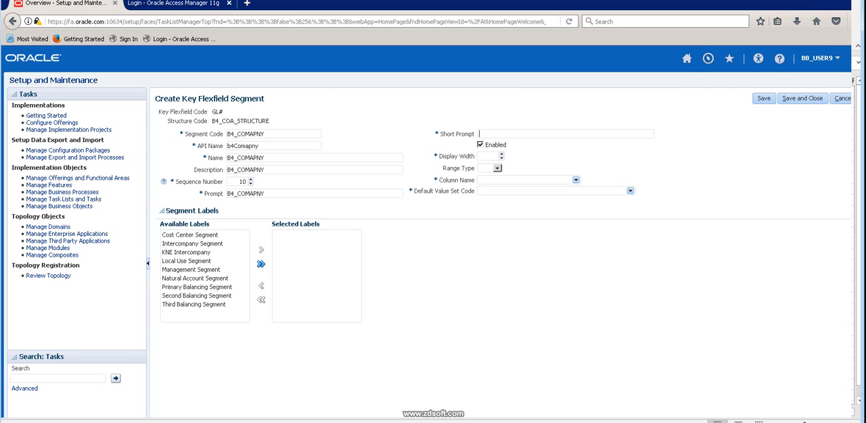
pyautogui.hotkey('ctrl', 'v')
# Set the company segment's display width to 25 and its column name to SEGMENT1.
pyautogui.write('25')
pyautogui.click(576, 179)
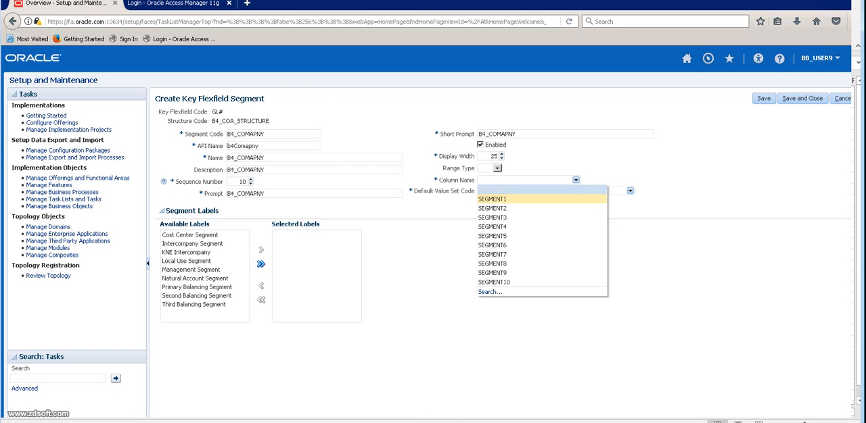
pyautogui.click(493, 199)
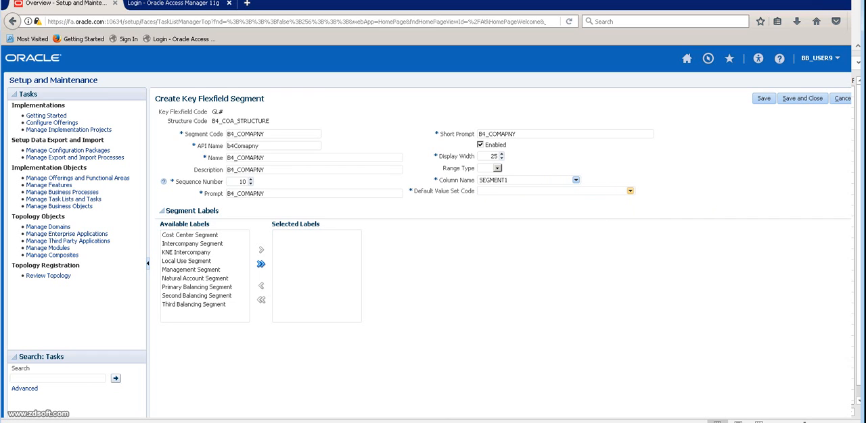
# Search the value sets for B4 and assign B4_COMPANY_VS as the segment's default value set.
pyautogui.click(629, 191)
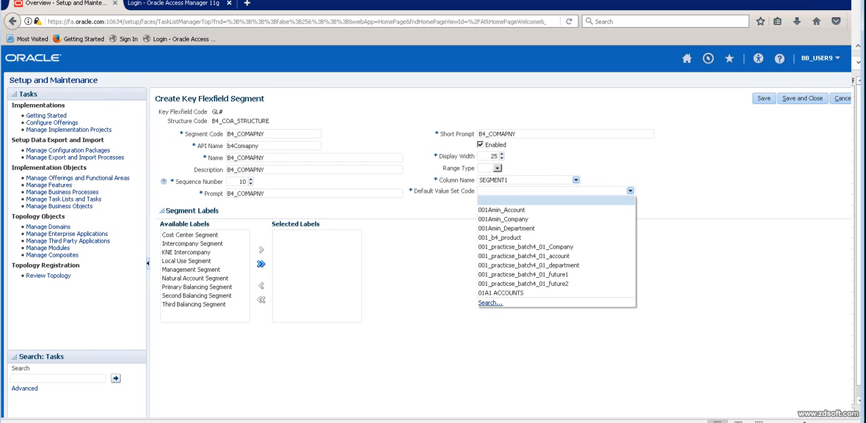
pyautogui.click(490, 303)
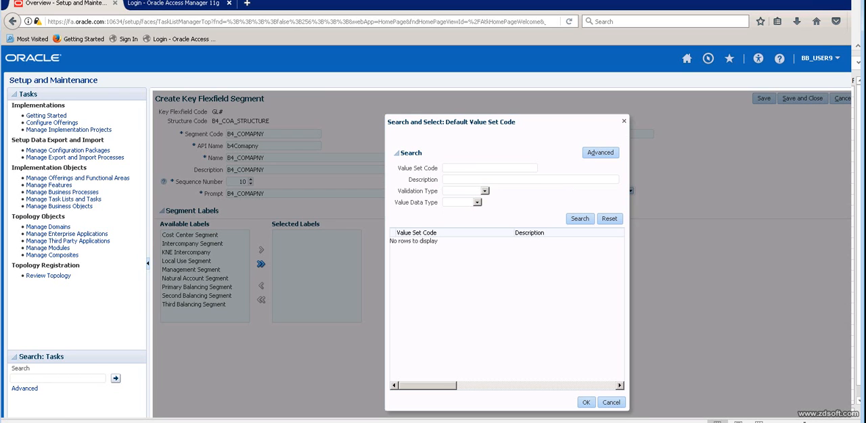
pyautogui.write('B4')
pyautogui.press('Return')
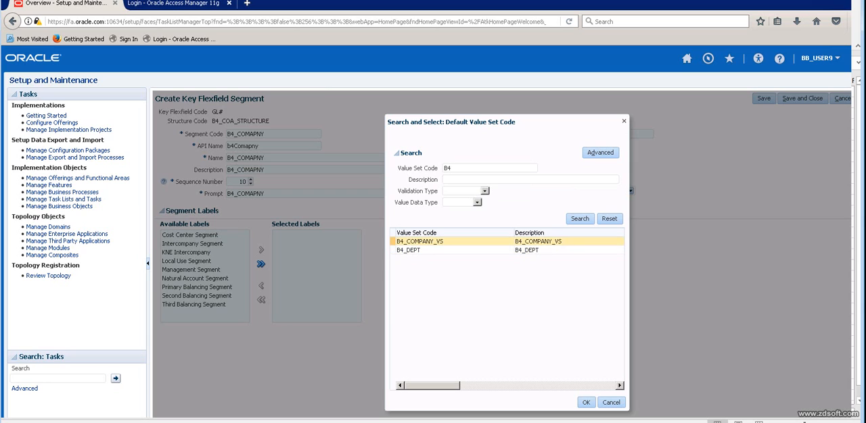
pyautogui.click(433, 242)
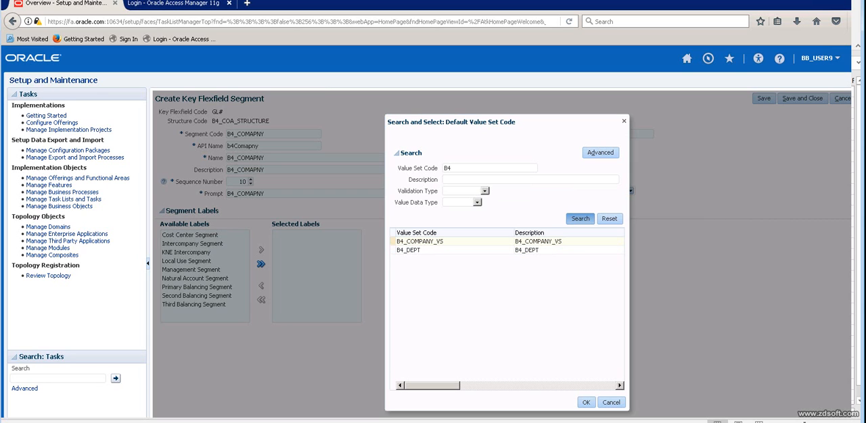
pyautogui.click(586, 402)
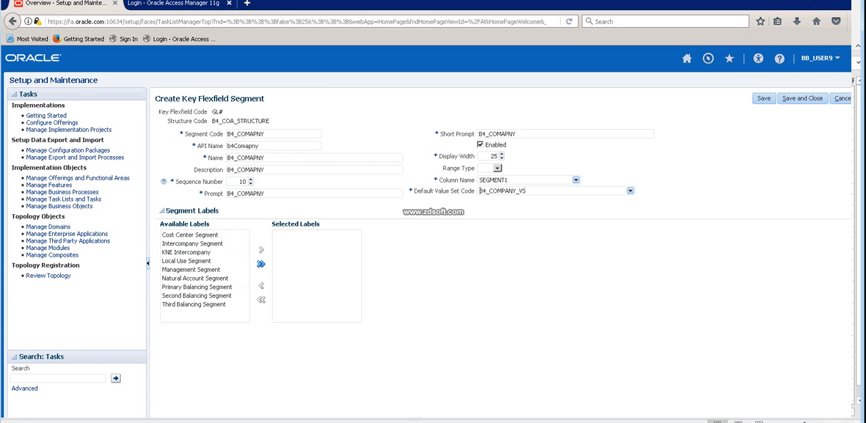
# Assign the Primary Balancing Segment label to the company segment, then save and close it.
pyautogui.moveTo(219, 211); pyautogui.dragTo(167, 211)
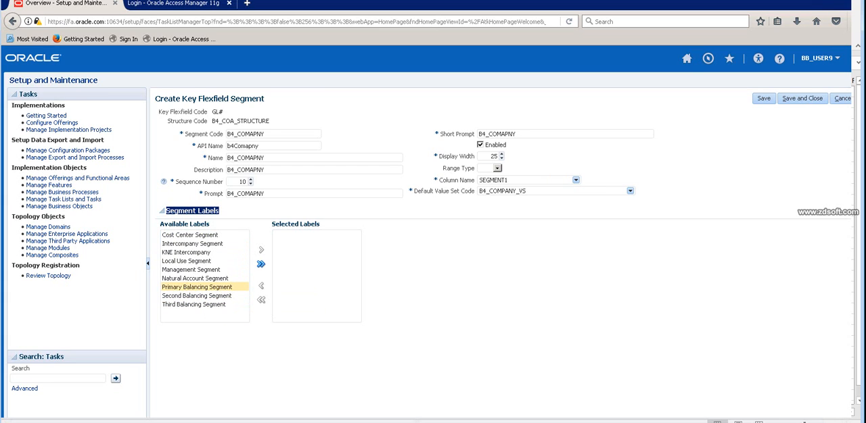
pyautogui.click(197, 288)
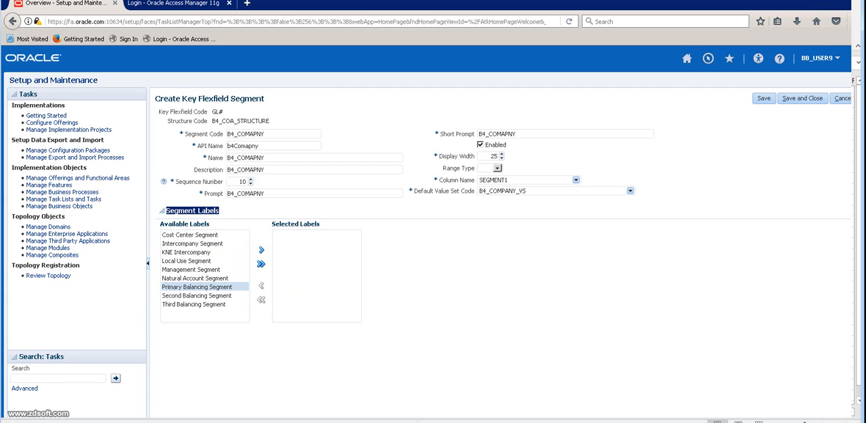
pyautogui.click(261, 250)
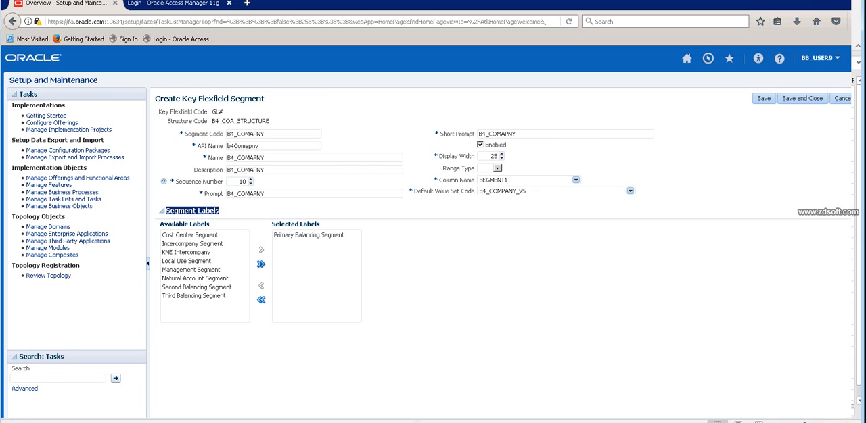
pyautogui.click(802, 99)
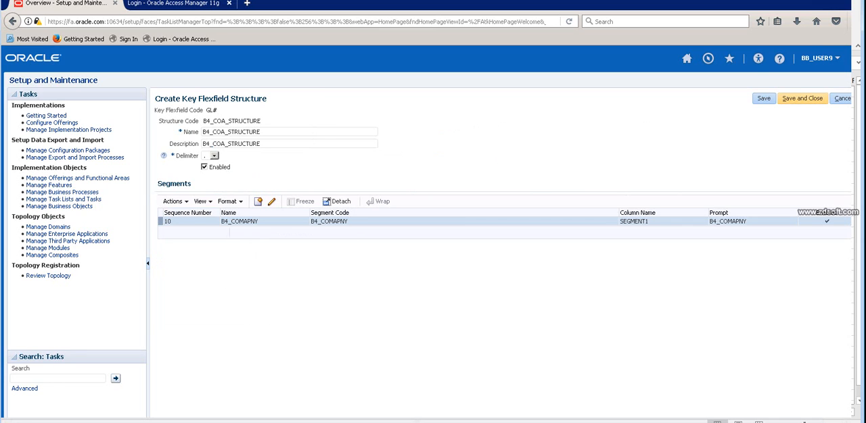
# Create a second segment in B4_COA_STRUCTURE with the segment code B4_DEPT.
pyautogui.click(257, 202)
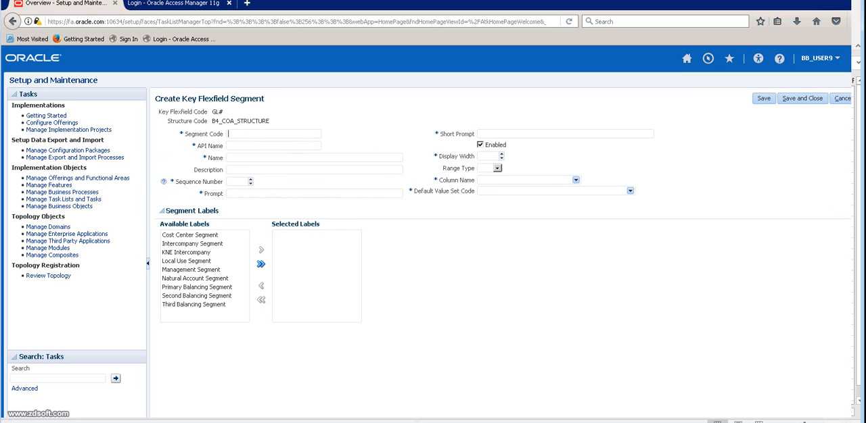
pyautogui.write('B4')
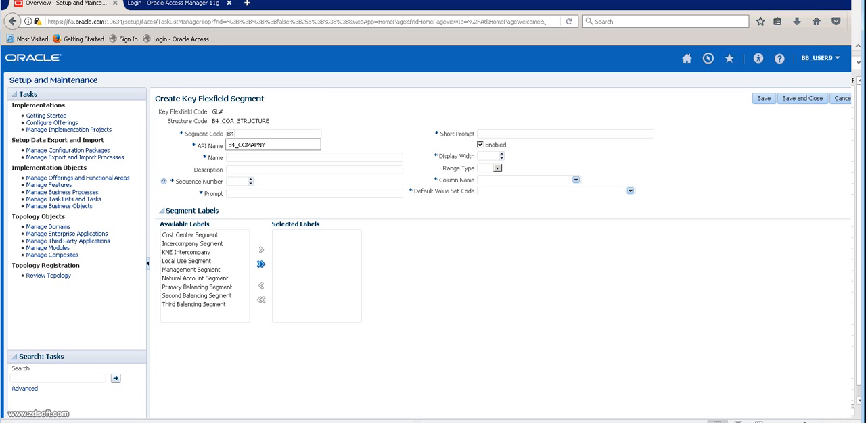
pyautogui.write('_DEPT')
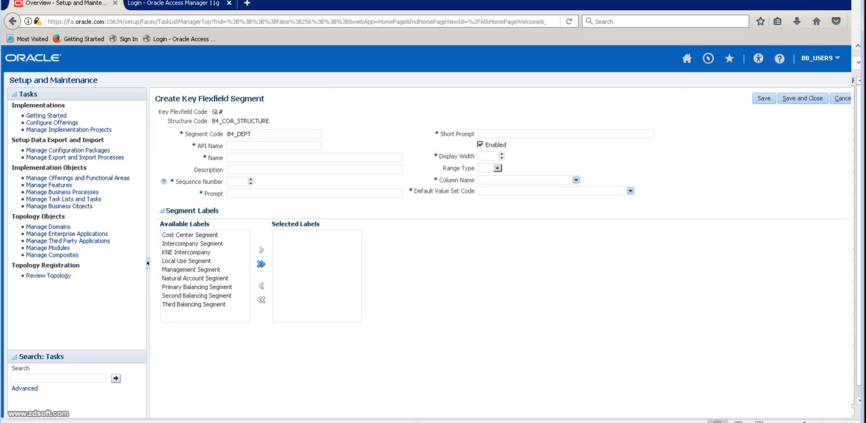
# Fill the department segment's name, description, prompt and short prompt with B4_DEPT and set its sequence number to 20.
pyautogui.hotkey('ctrl', 'a')
pyautogui.hotkey('ctrl', 'c')
pyautogui.press('Tab')
pyautogui.press('Tab')
pyautogui.hotkey('ctrl', 'v')
pyautogui.press('Tab')
pyautogui.hotkey('ctrl', 'v')
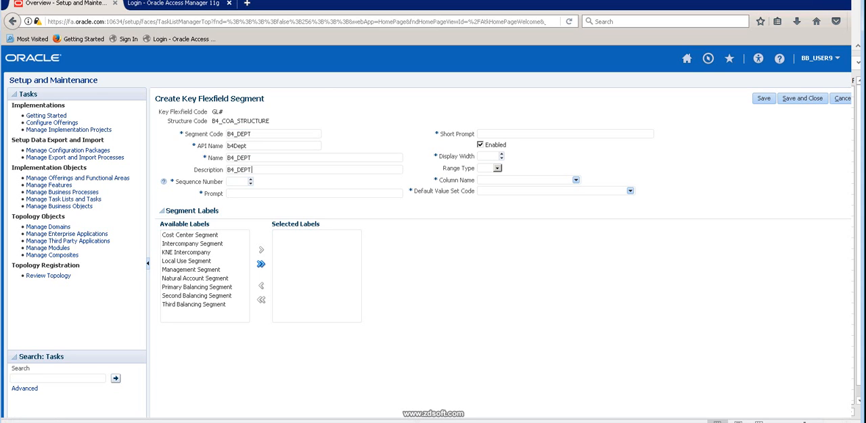
pyautogui.write('20')
pyautogui.hotkey('ctrl', 'v')
pyautogui.hotkey('ctrl', 'v')
# Set the department segment's display width to 25 and its column name to SEGMENT2.
pyautogui.write('25')
pyautogui.click(576, 180)
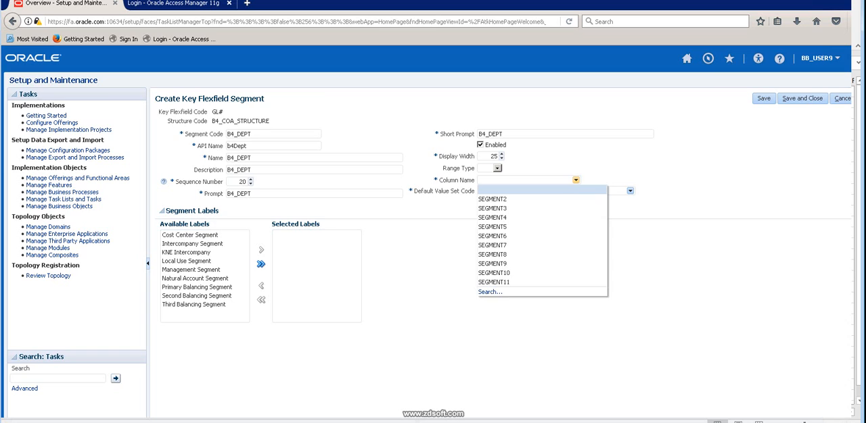
pyautogui.click(492, 199)
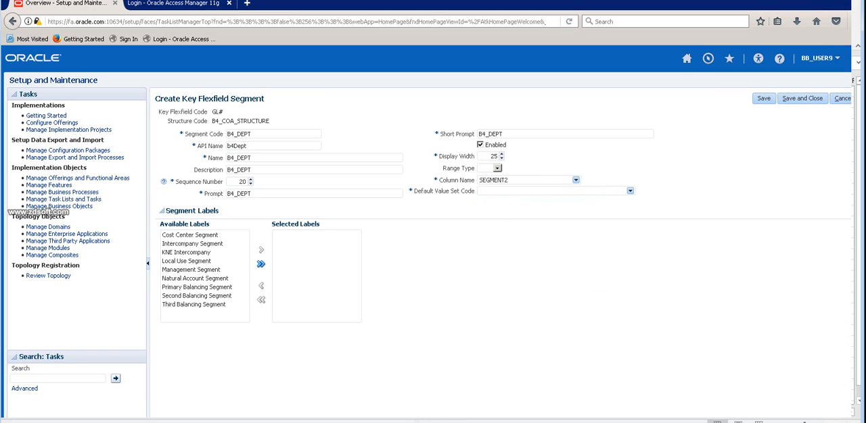
# Search the value sets for B4 and assign B4_DEPT as the department segment's default value set.
pyautogui.click(629, 191)
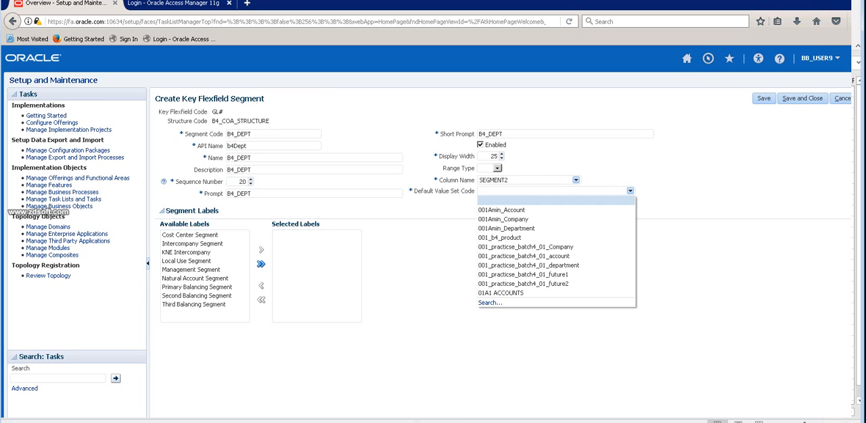
pyautogui.click(489, 303)
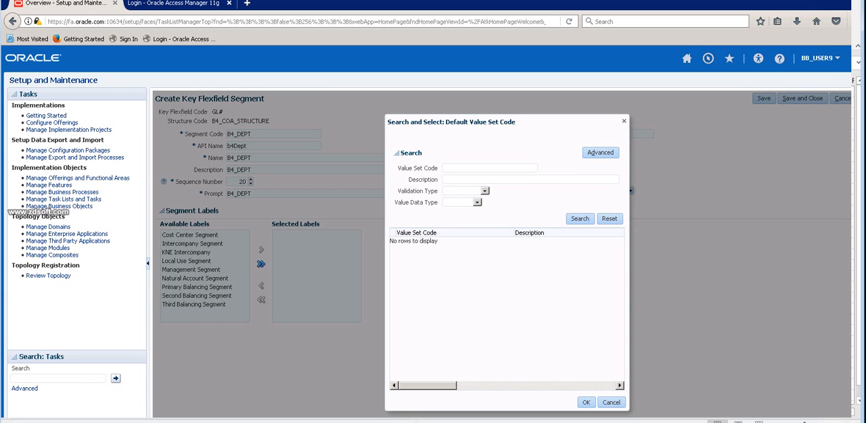
pyautogui.write('B4')
pyautogui.click(579, 218)
pyautogui.click(408, 250)
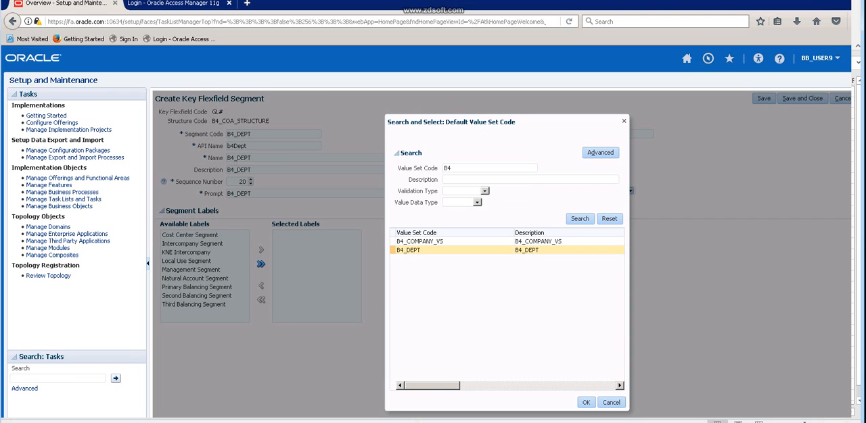
pyautogui.click(585, 402)
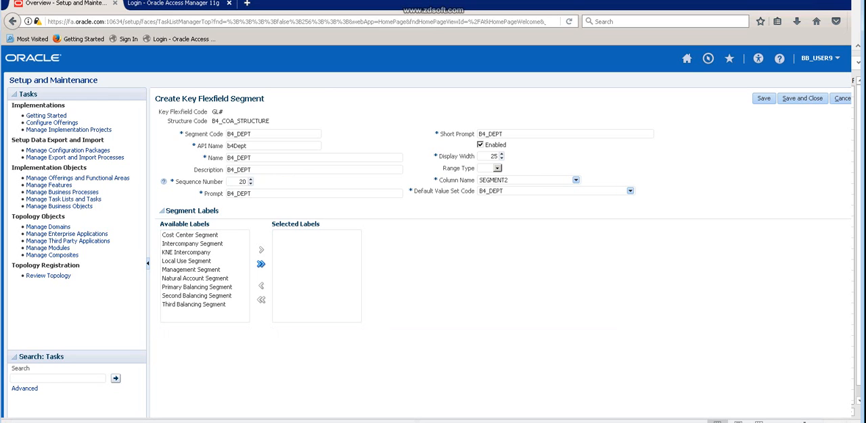
# Assign the Cost Center Segment label to the department segment, then save and close it.
pyautogui.doubleClick(242, 182)
pyautogui.click(244, 182)
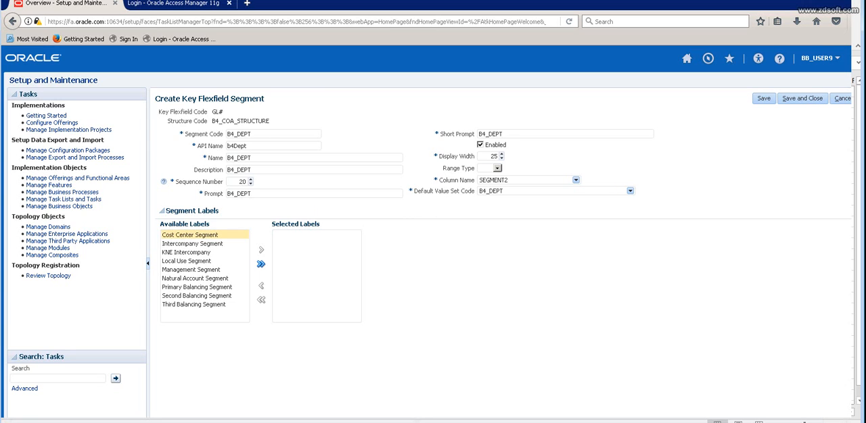
pyautogui.click(190, 235)
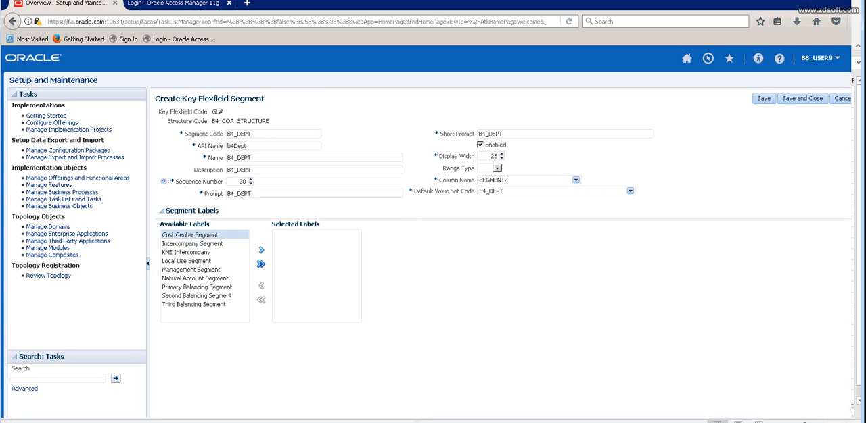
pyautogui.click(262, 250)
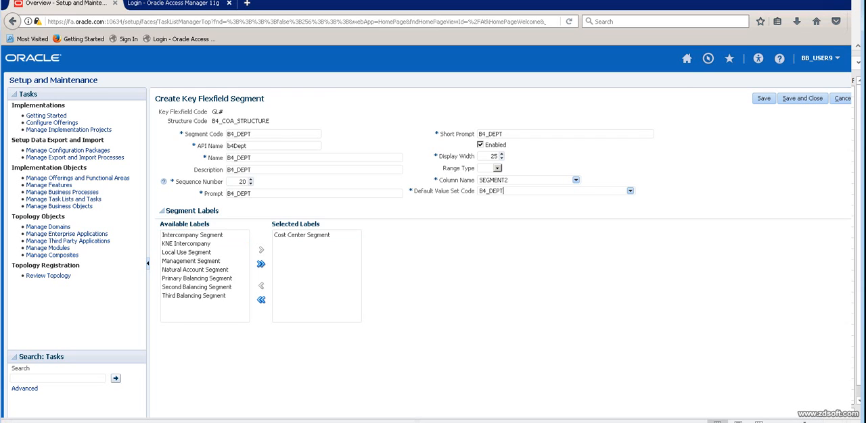
pyautogui.doubleClick(491, 190)
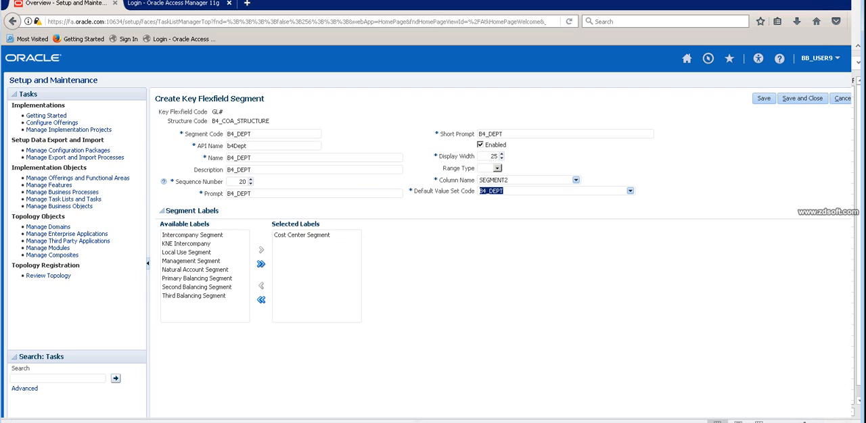
pyautogui.moveTo(220, 210); pyautogui.dragTo(165, 210)
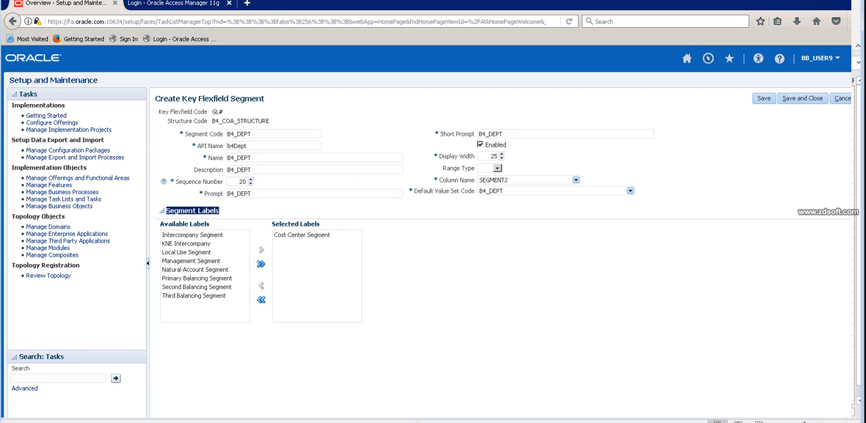
pyautogui.click(802, 98)
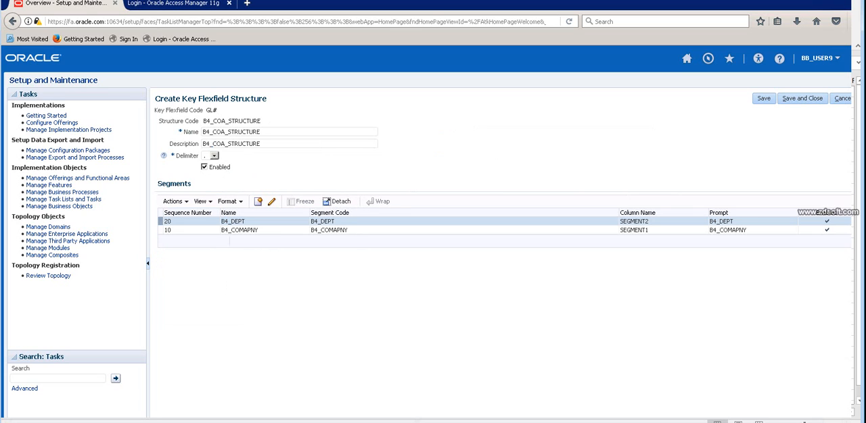
# Create a third segment in B4_COA_STRUCTURE with the segment code B4_ACCOUNT.
pyautogui.click(258, 201)
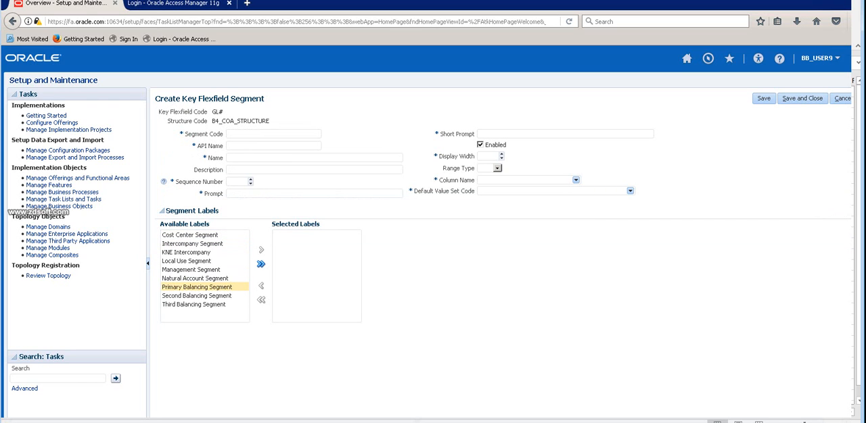
pyautogui.click(197, 288)
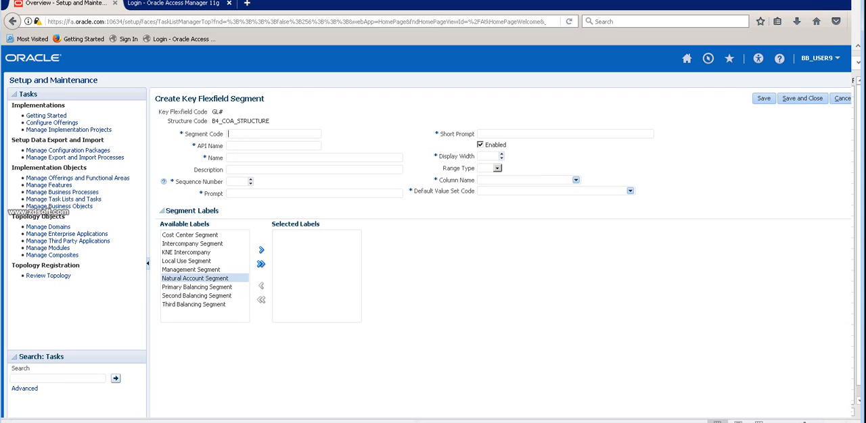
pyautogui.click(233, 134)
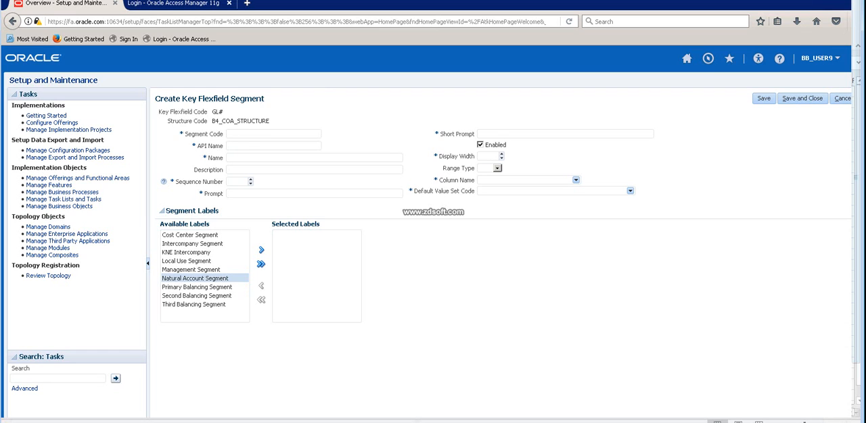
pyautogui.click(260, 134)
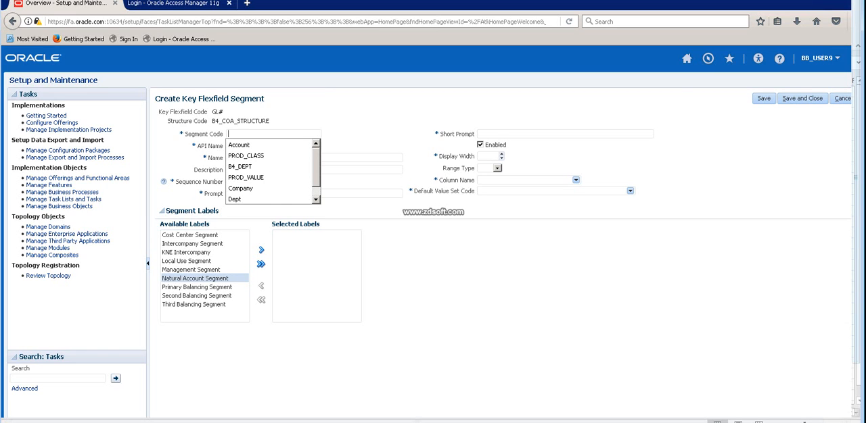
pyautogui.write('B4_ACCOUNT')
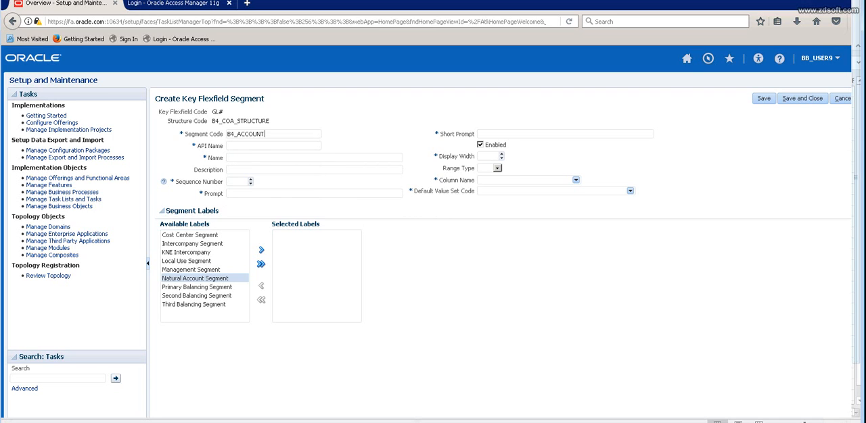
# Fill the account segment's name, description, prompt and short prompt with B4_ACCOUNT and set its sequence number to 30.
pyautogui.hotkey('ctrl', 'a')
pyautogui.hotkey('ctrl', 'c')
pyautogui.press('Tab')
pyautogui.hotkey('ctrl', 'v')
pyautogui.hotkey('ctrl', 'v')
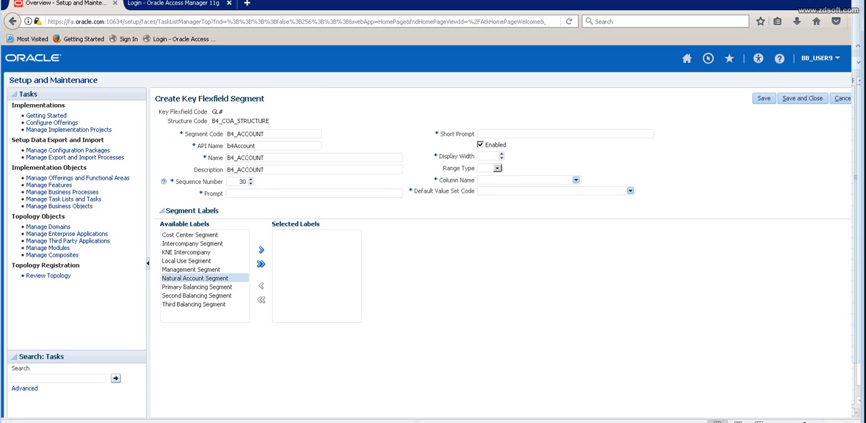
pyautogui.hotkey('ctrl', 'v')
pyautogui.hotkey('ctrl', 'v')
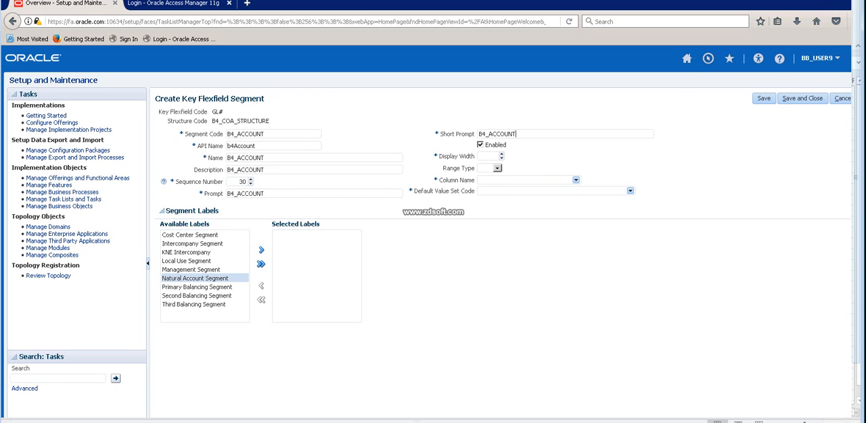
# Set the account segment's display width to 25, column name to SEGMENT3 and default value set to 001Amin_Account.
pyautogui.write('25')
pyautogui.click(575, 180)
pyautogui.click(520, 208)
pyautogui.click(630, 191)
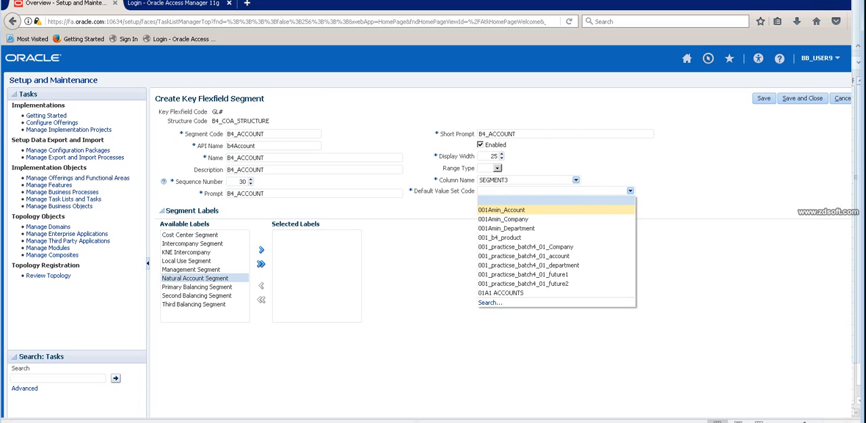
pyautogui.press('Return')
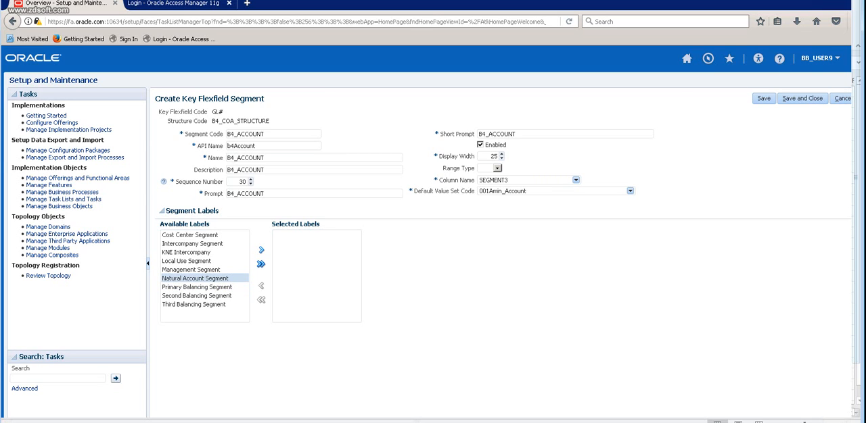
# Assign the Natural Account Segment label to the account segment, then save and close the segment and B4_COA_STRUCTURE.
pyautogui.doubleClick(194, 278)
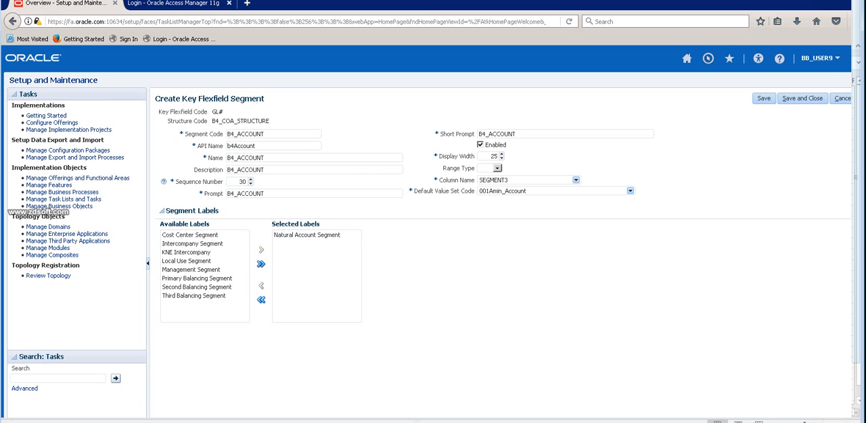
pyautogui.click(763, 98)
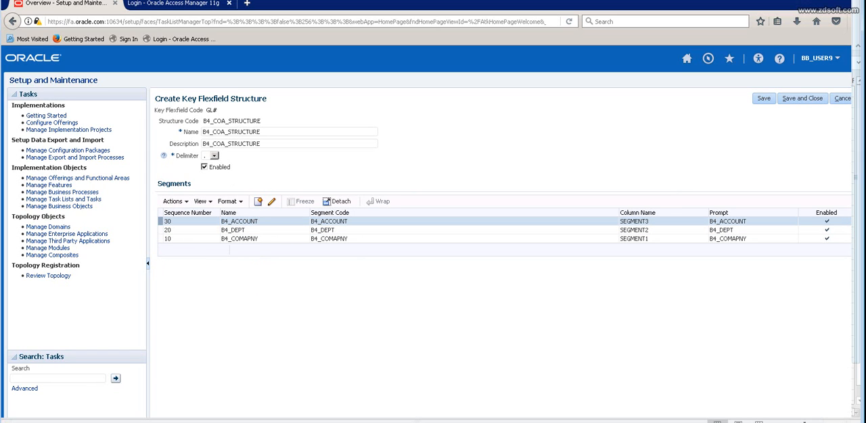
pyautogui.click(763, 99)
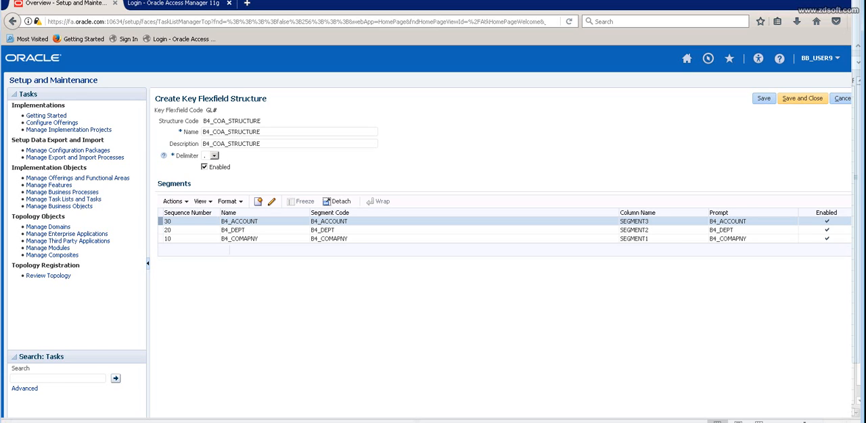
pyautogui.click(802, 98)
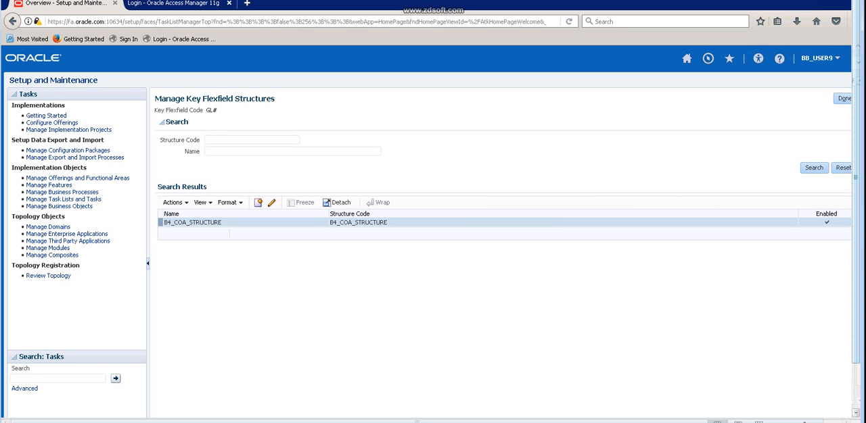
# Switch to Excel and review the ledger, COA and COA Instance notes on the 09-MAY-2016 sheet.
pyautogui.hotkey('alt', 'Tab')
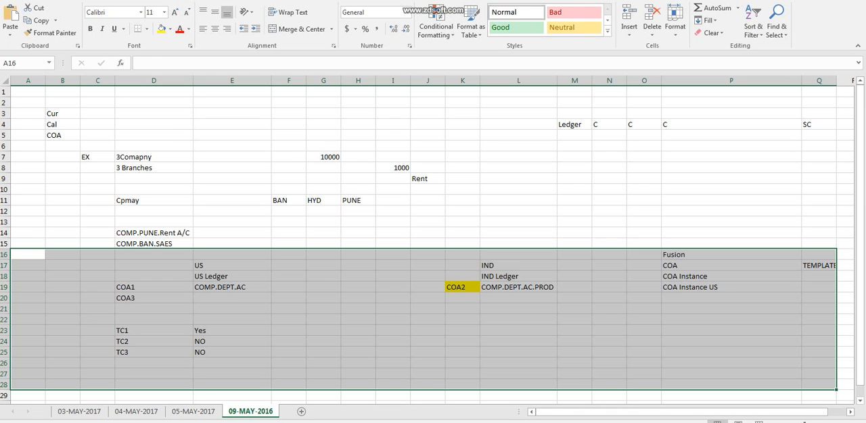
pyautogui.click(154, 331)
pyautogui.moveTo(97, 277); pyautogui.dragTo(798, 387)
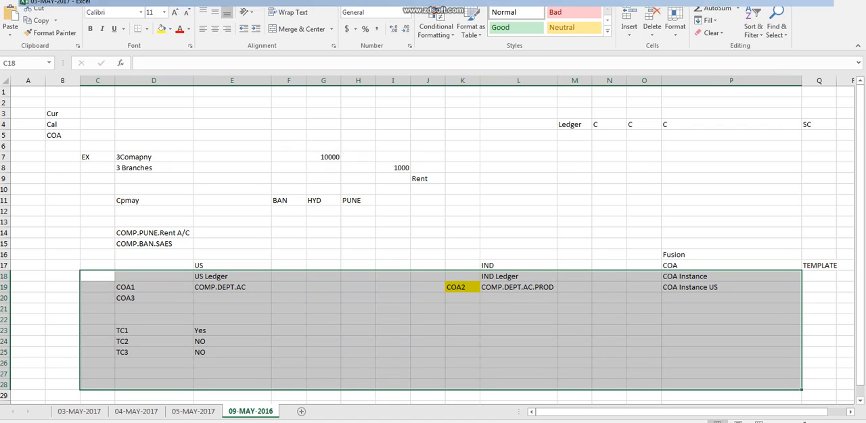
pyautogui.hotkey('alt', 'Tab')
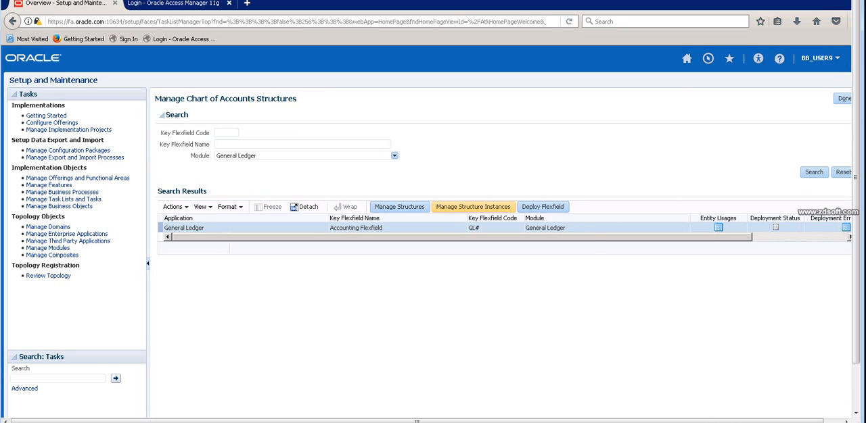
# Create a new structure instance for the Accounting Flexfield and set its structure instance code to B4_COA_INSTANCE4.
pyautogui.click(473, 206)
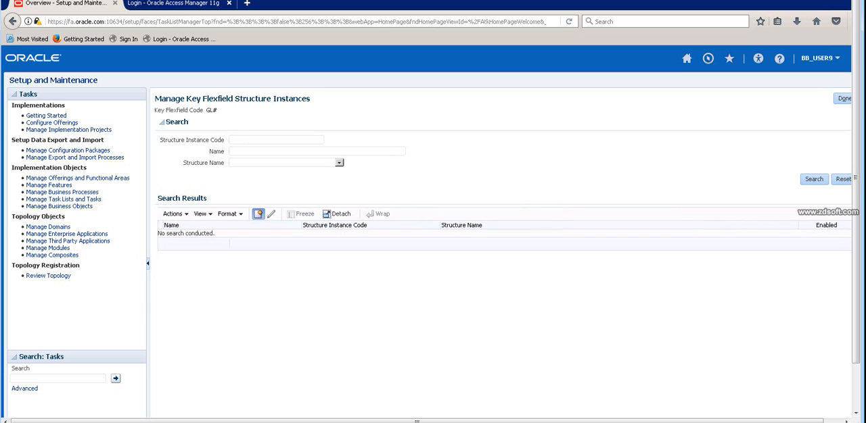
pyautogui.click(258, 213)
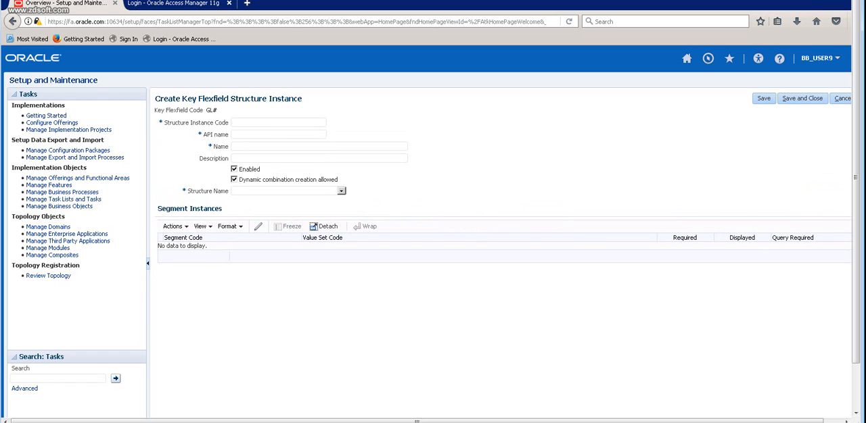
pyautogui.write('B4_')
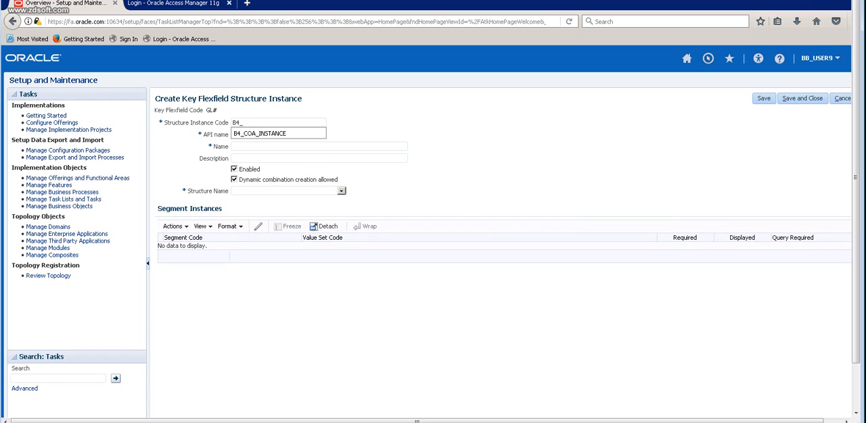
pyautogui.write('C')
pyautogui.press('Down')
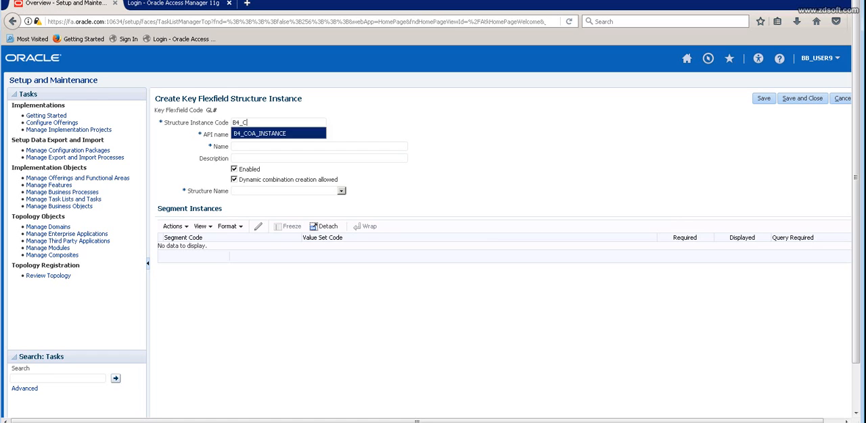
pyautogui.press('Return')
pyautogui.press('Tab')
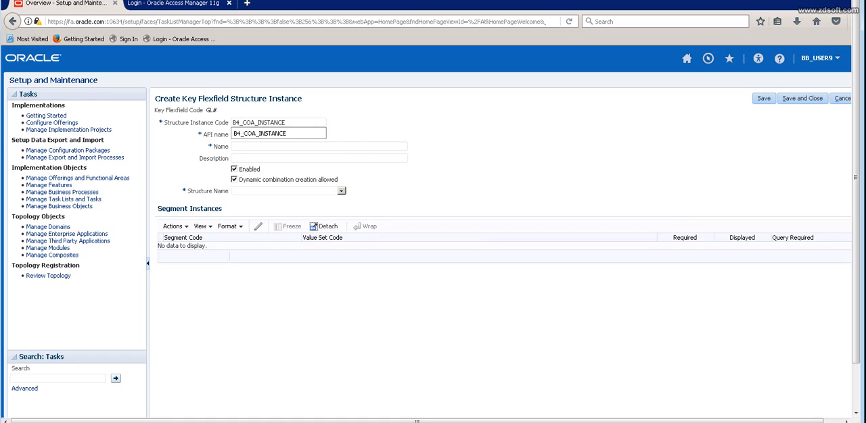
pyautogui.press('Escape')
pyautogui.write('4')
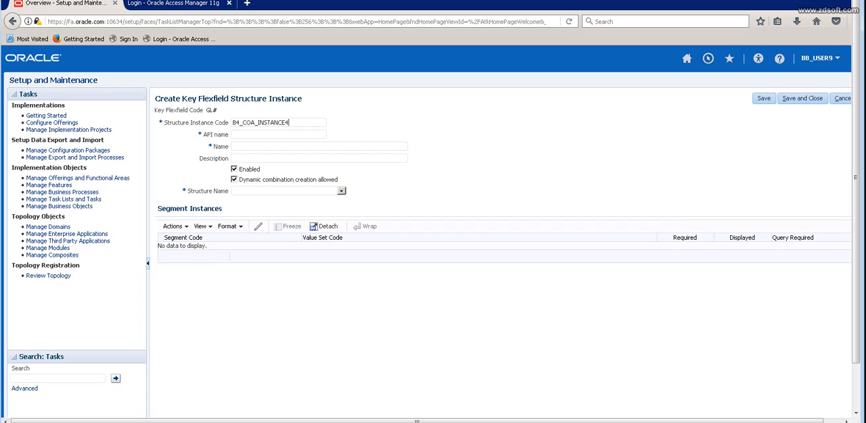
pyautogui.hotkey('ctrl', 'a')
pyautogui.hotkey('ctrl', 'c')
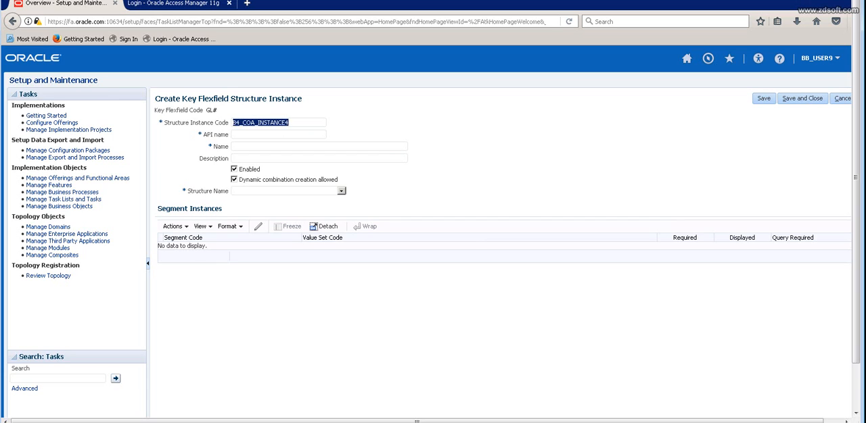
# Fill the structure instance's name and description with B4_COA_INSTANCE4.
pyautogui.click(257, 146)
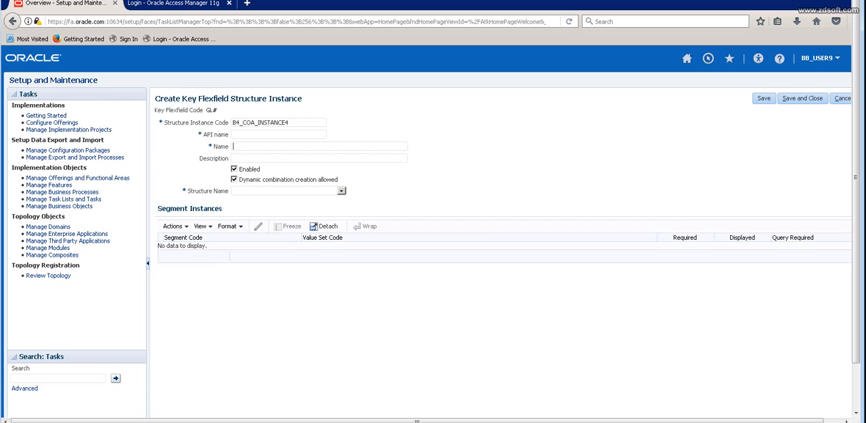
pyautogui.click(257, 147)
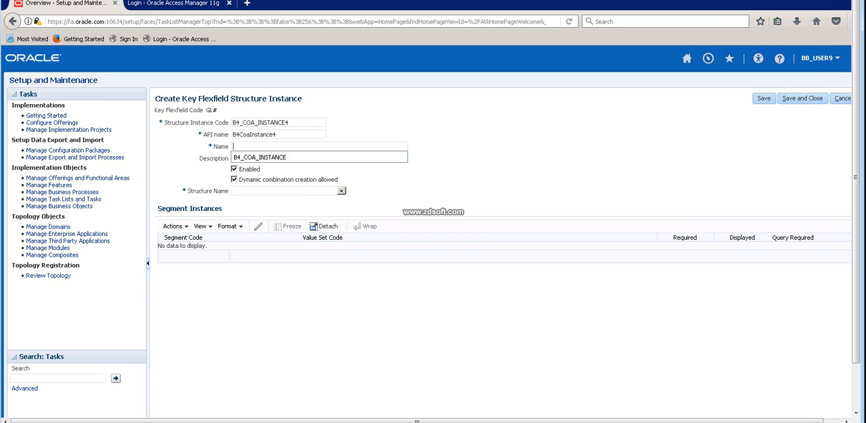
pyautogui.hotkey('ctrl', 'v')
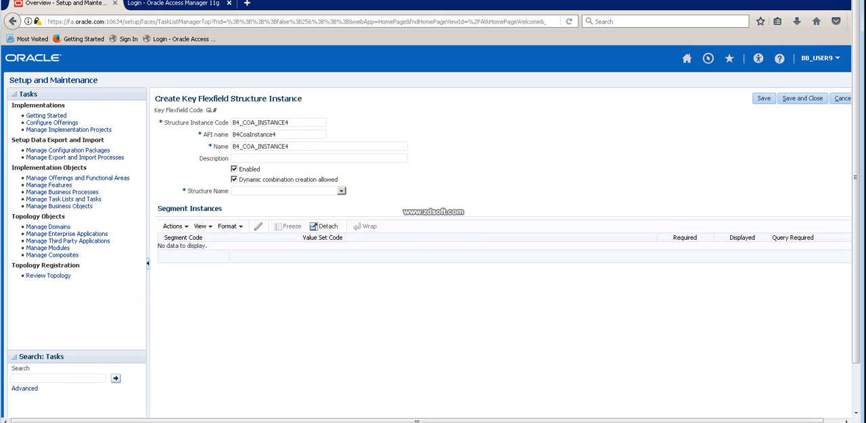
pyautogui.press('Tab')
pyautogui.hotkey('ctrl', 'v')
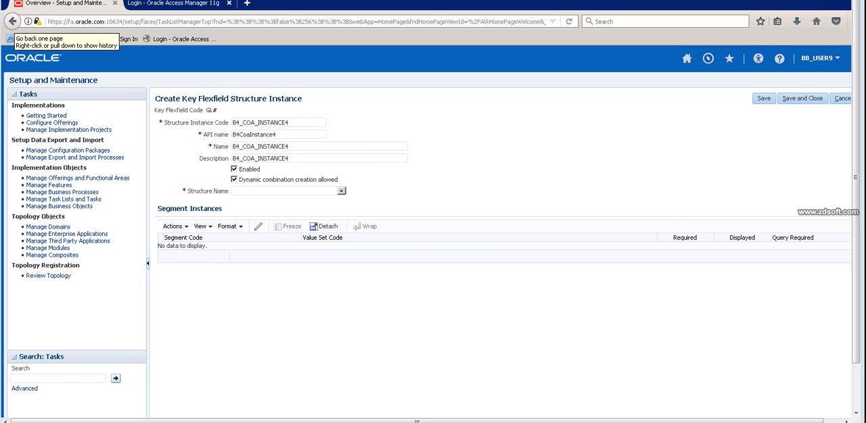
# Assign B4_COA_STRUCTURE as the structure name of the B4_COA_INSTANCE4 instance.
pyautogui.click(341, 191)
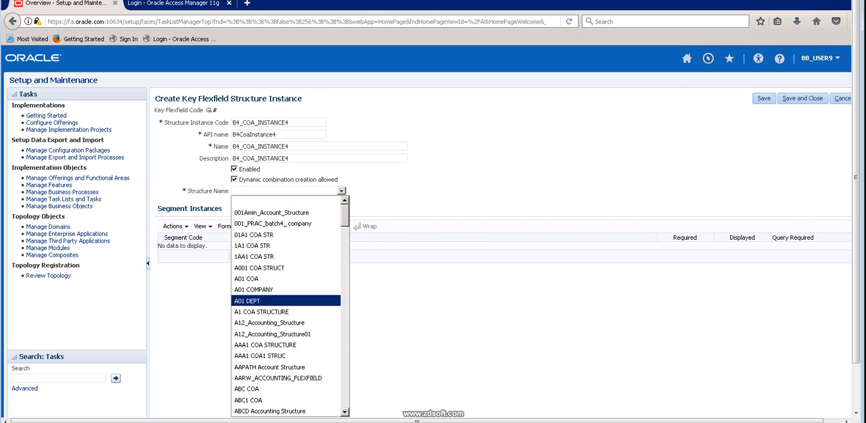
pyautogui.scroll(-5, 284, 298)
pyautogui.scroll(-4, 284, 297)
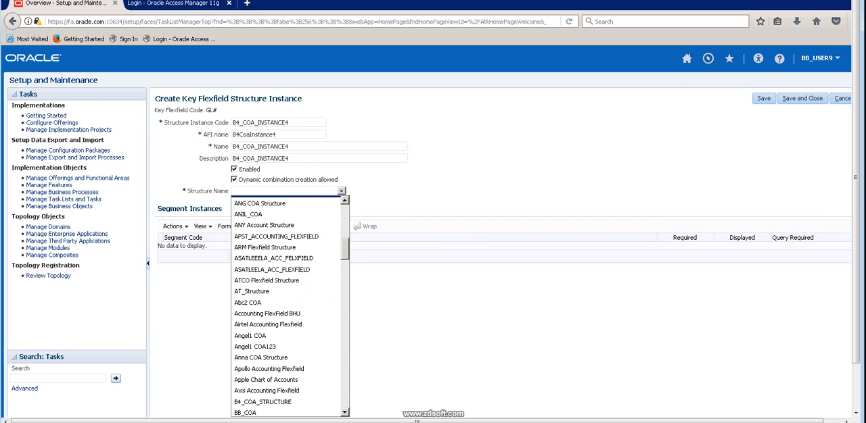
pyautogui.click(341, 191)
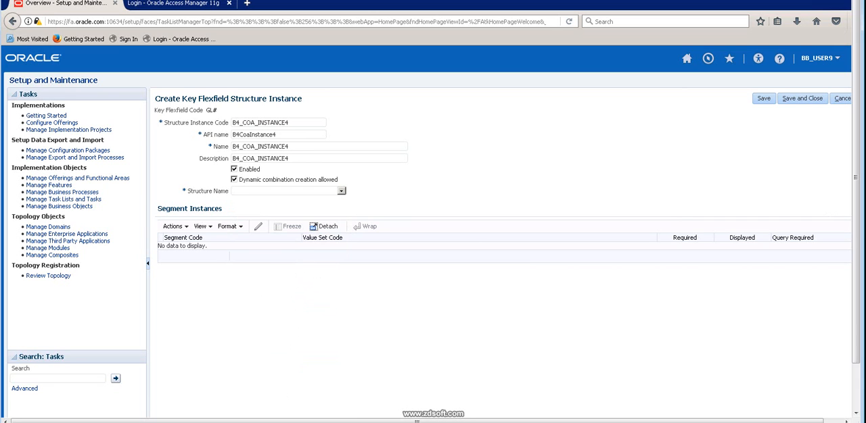
pyautogui.click(342, 191)
pyautogui.click(341, 191)
pyautogui.click(341, 191)
pyautogui.scroll(-4, 288, 305)
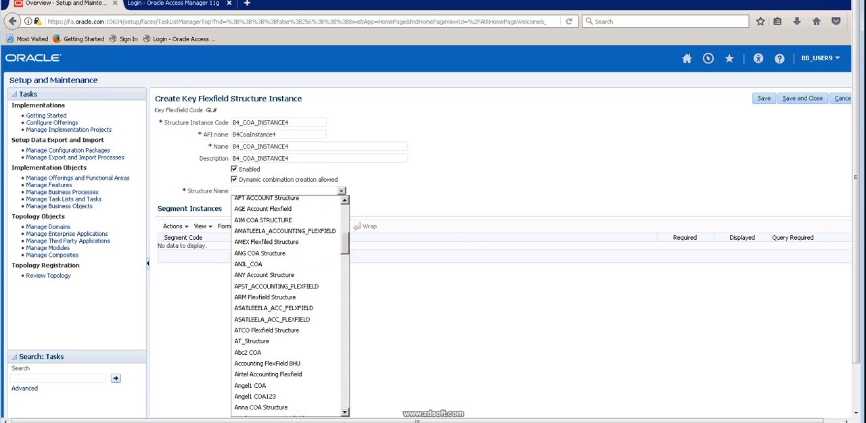
pyautogui.scroll(-10, 288, 307)
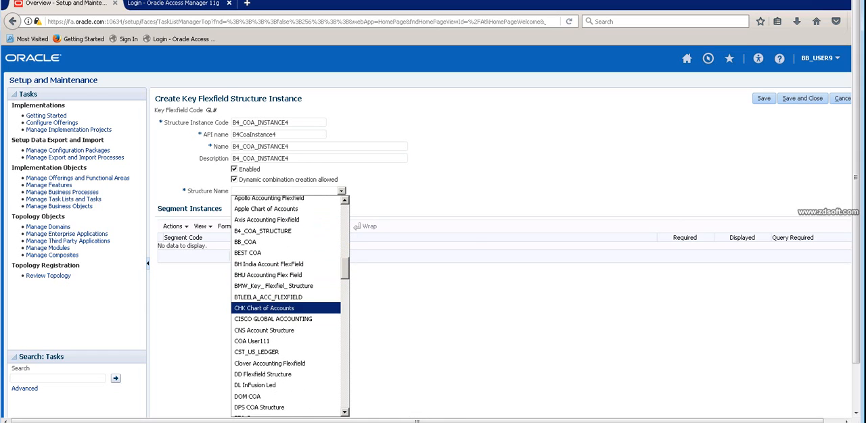
pyautogui.click(270, 231)
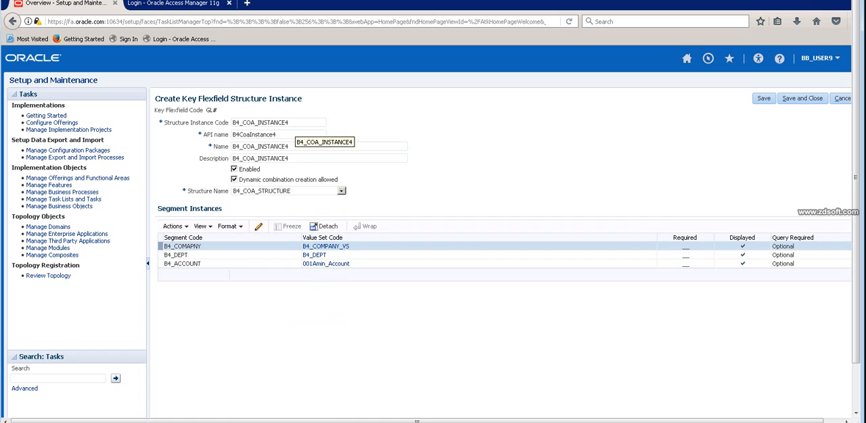
pyautogui.click(295, 123)
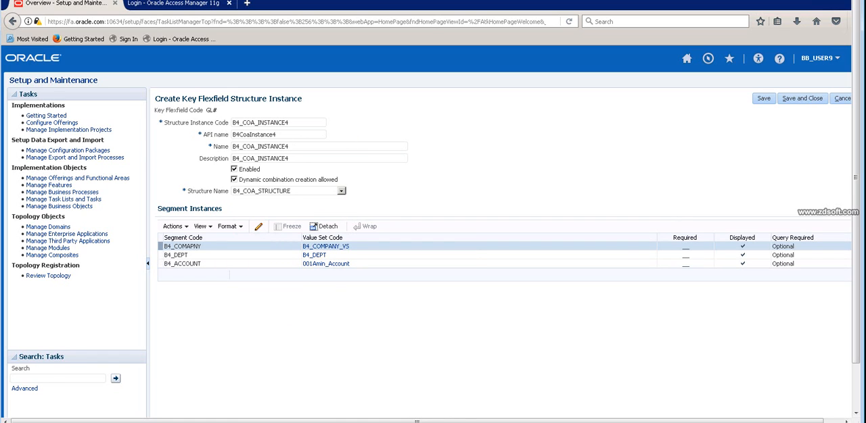
pyautogui.click(342, 192)
pyautogui.click(341, 191)
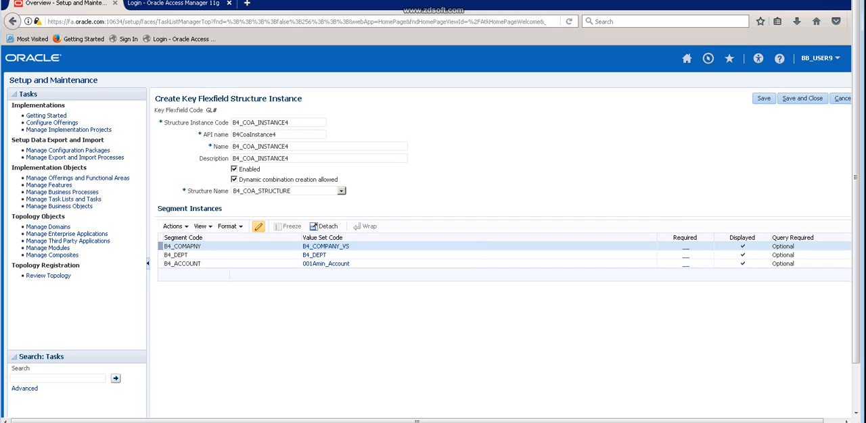
# Mark the B4_COMAPNY segment instance as required.
pyautogui.click(259, 226)
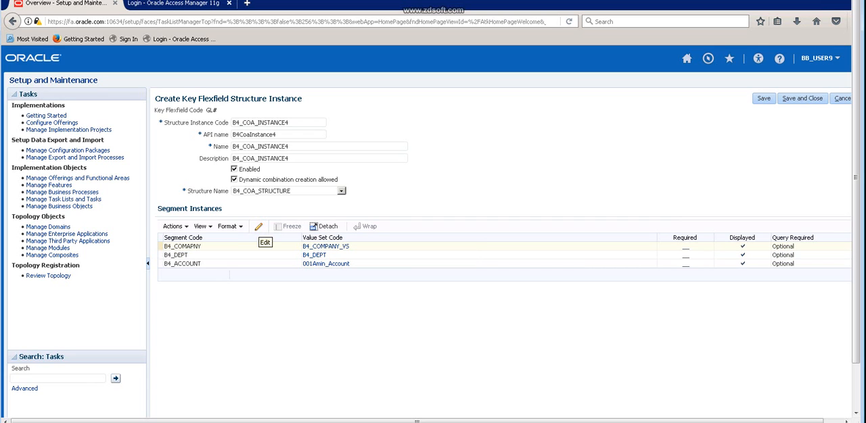
pyautogui.click(258, 227)
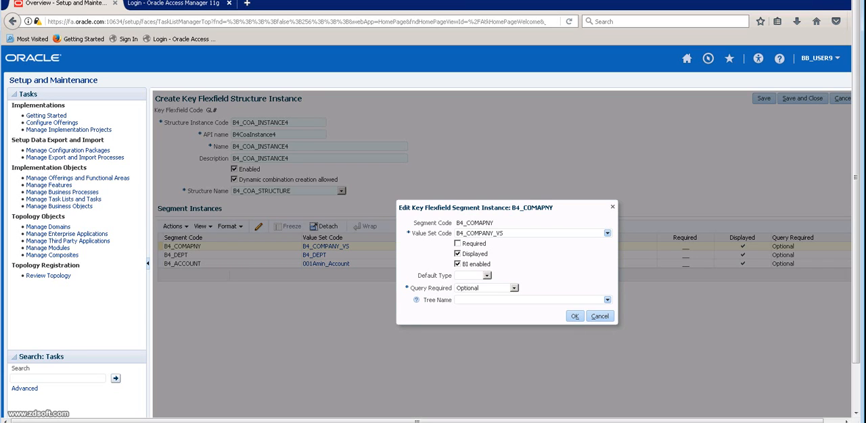
pyautogui.click(457, 243)
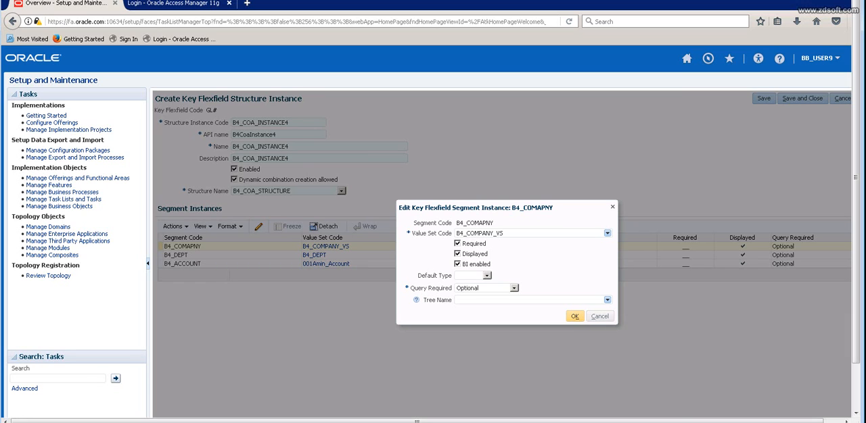
pyautogui.click(574, 316)
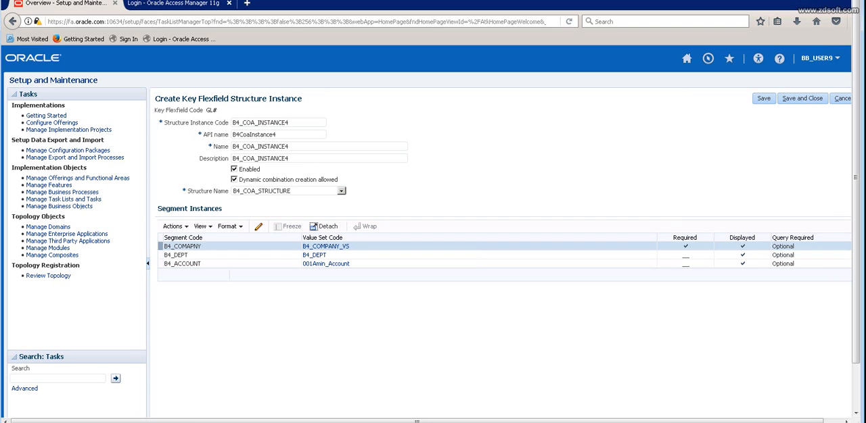
# Mark the B4_DEPT segment instance as required.
pyautogui.click(399, 255)
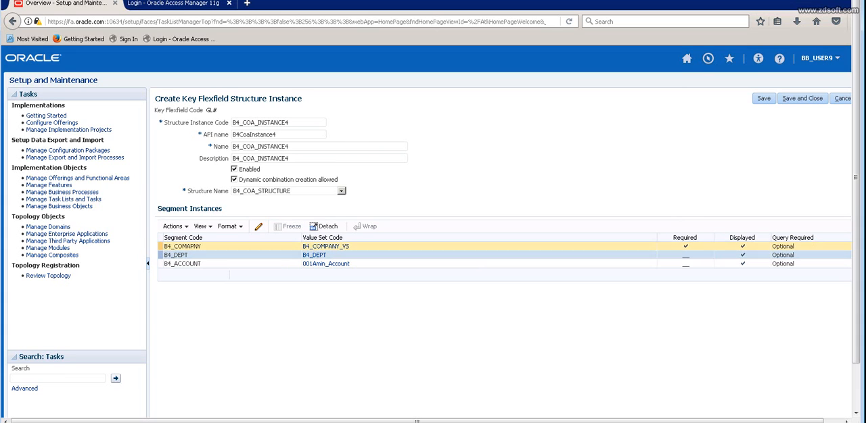
pyautogui.click(259, 226)
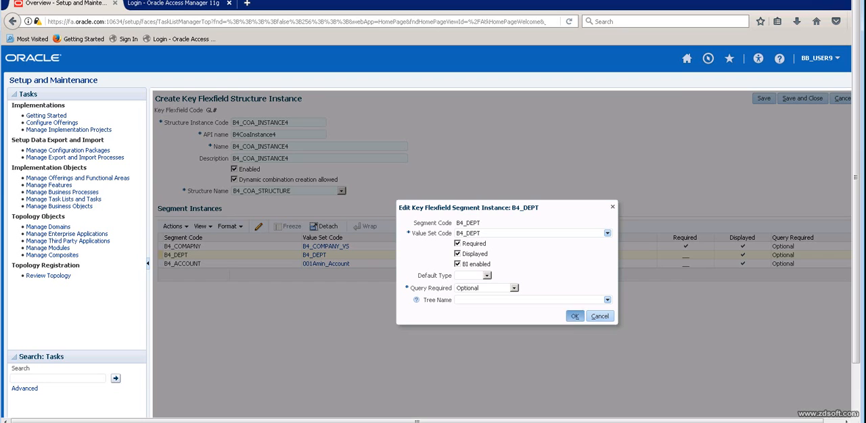
pyautogui.click(574, 316)
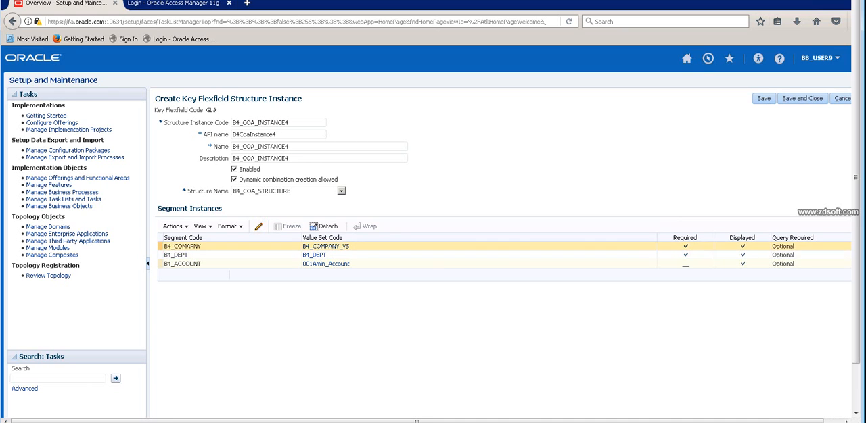
# Mark the B4_ACCOUNT segment instance as required, then save and close the structure instance.
pyautogui.click(258, 226)
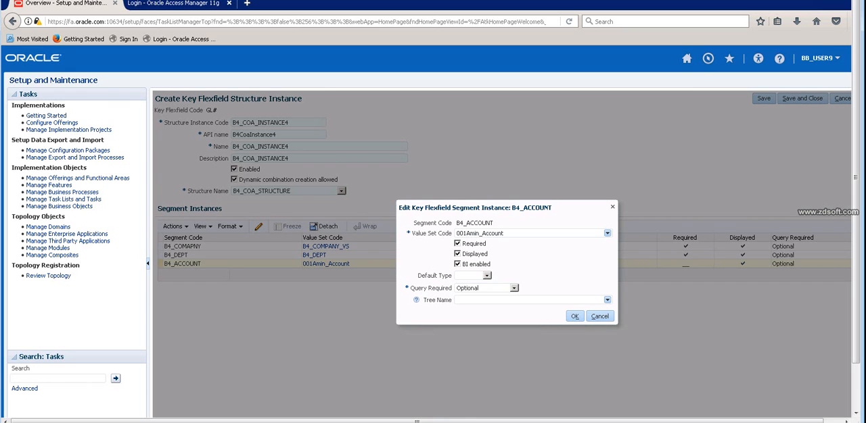
pyautogui.click(574, 317)
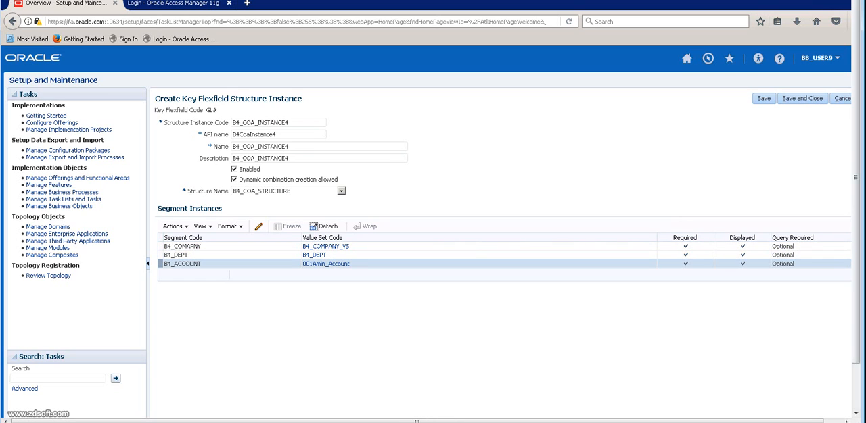
pyautogui.click(802, 99)
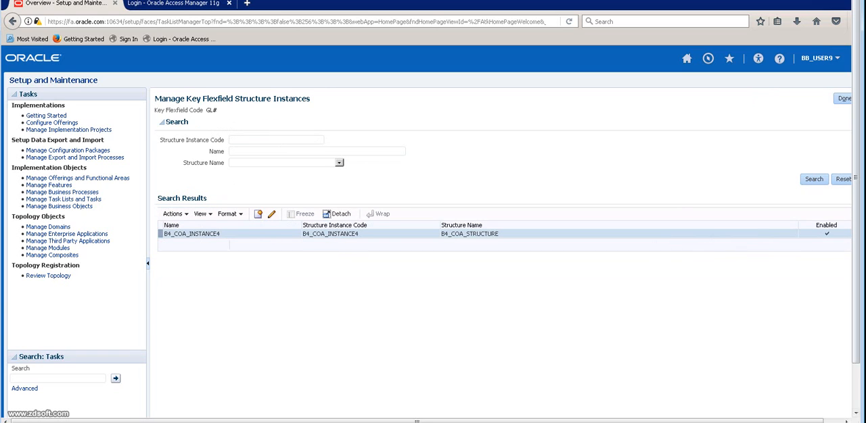
# Start another structure instance and enter IN$ as its structure instance code.
pyautogui.click(258, 213)
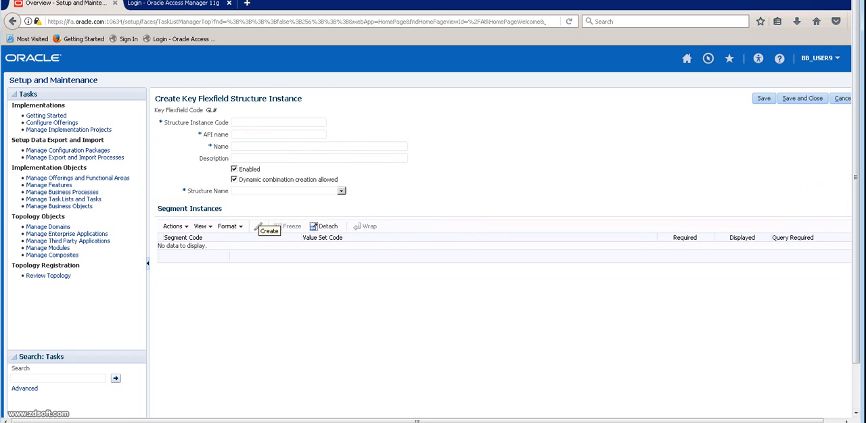
pyautogui.click(258, 122)
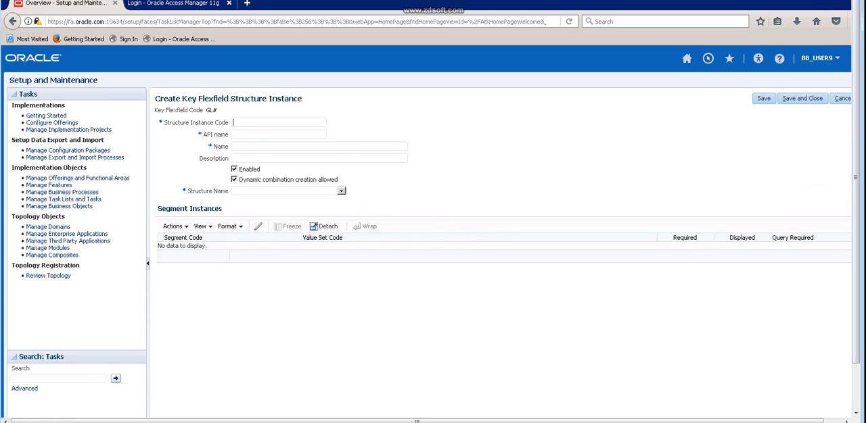
pyautogui.write('IN$')
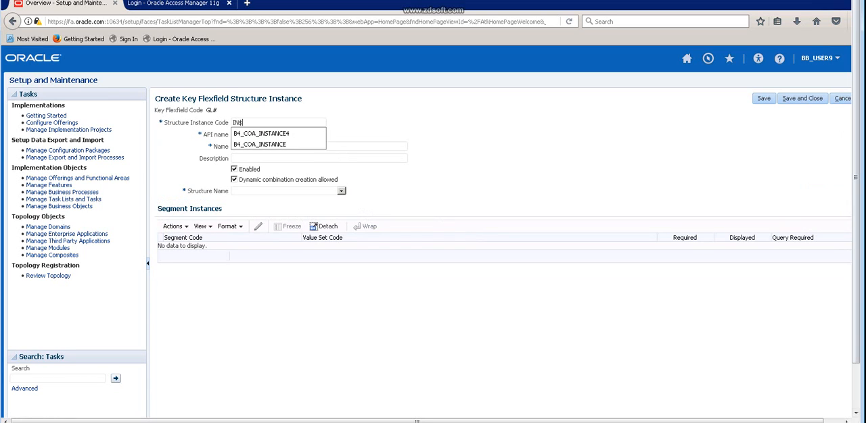
pyautogui.write('In')
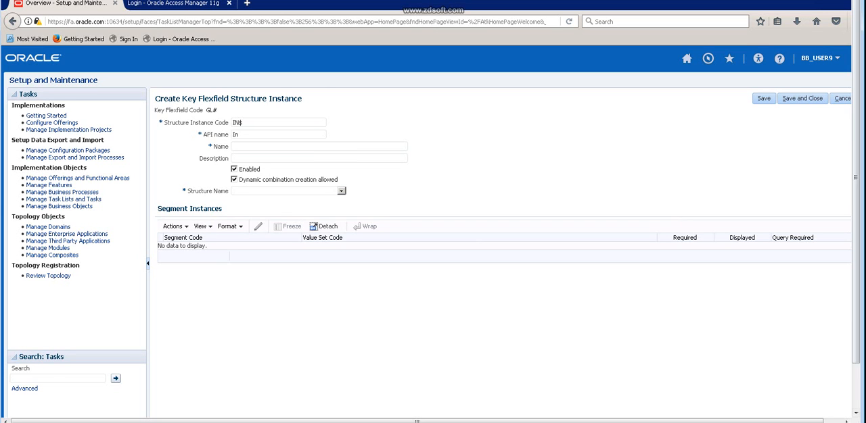
# Base the new structure instance on the B4_COA_STRUCTURE structure.
pyautogui.click(341, 192)
pyautogui.moveTo(345, 218); pyautogui.dragTo(345, 271)
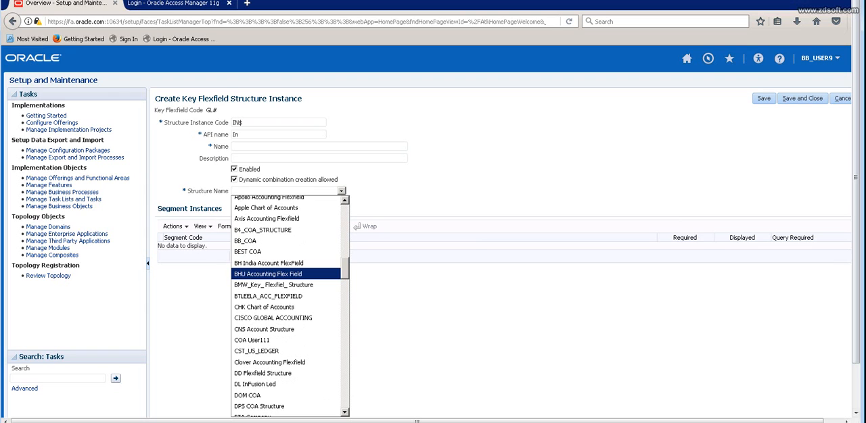
pyautogui.scroll(-1, 286, 260)
pyautogui.scroll(1, 285, 222)
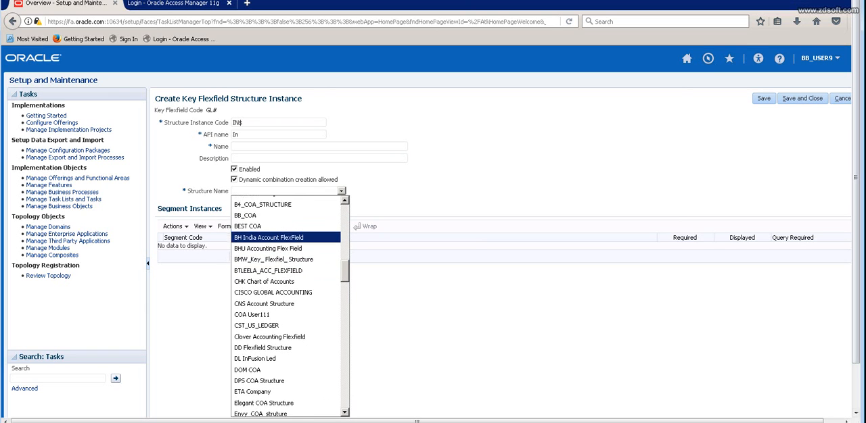
pyautogui.scroll(1, 286, 238)
pyautogui.click(270, 229)
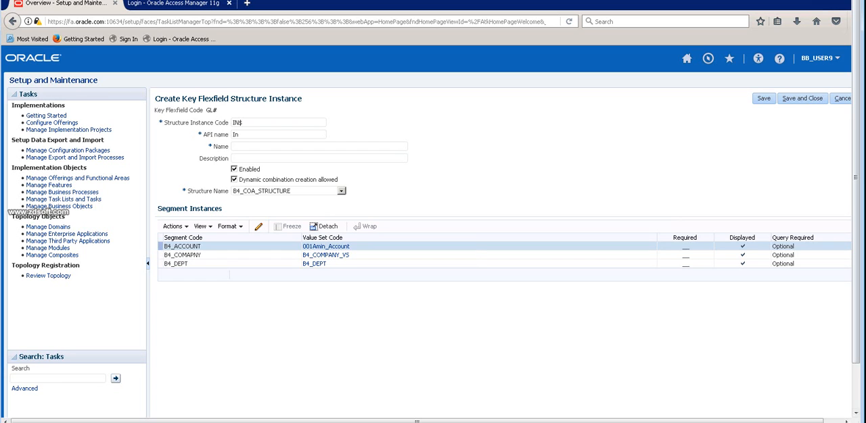
# Enter rtert as the structure instance's name and trt as its description.
pyautogui.click(259, 226)
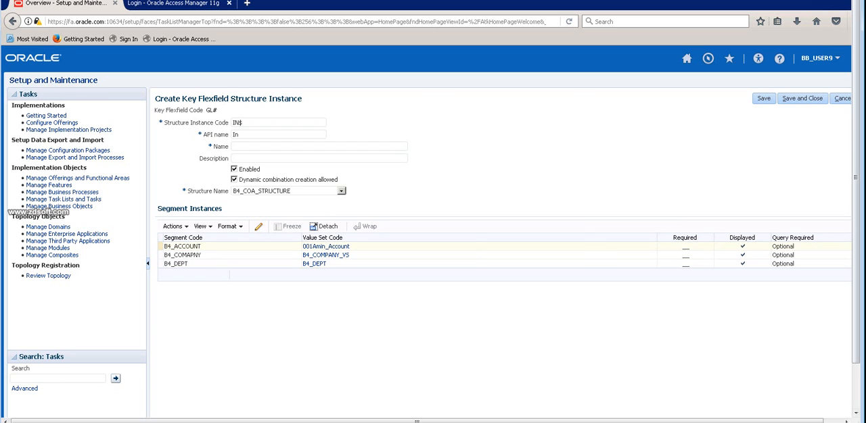
pyautogui.click(263, 264)
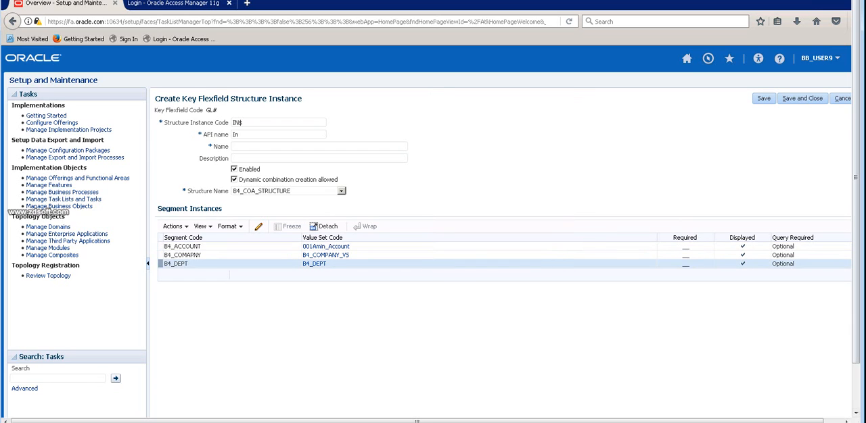
pyautogui.click(559, 255)
pyautogui.write('rtert')
pyautogui.press('Tab')
pyautogui.write('trt')
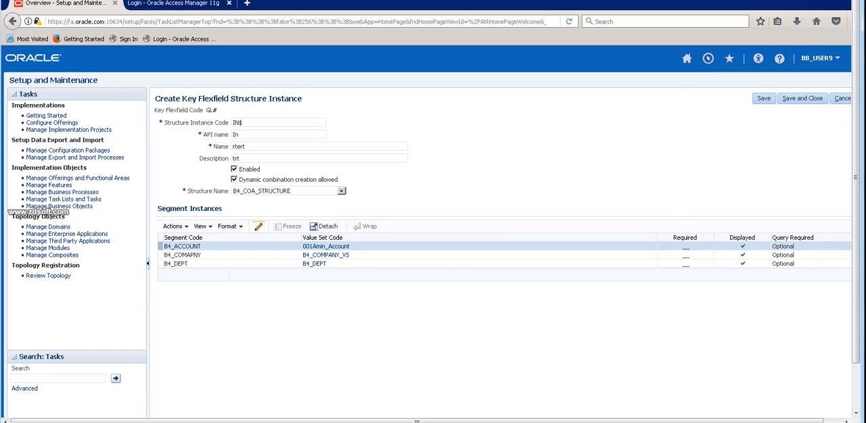
# Turn off the Displayed option for the B4_ACCOUNT segment instance and accept the change.
pyautogui.click(258, 227)
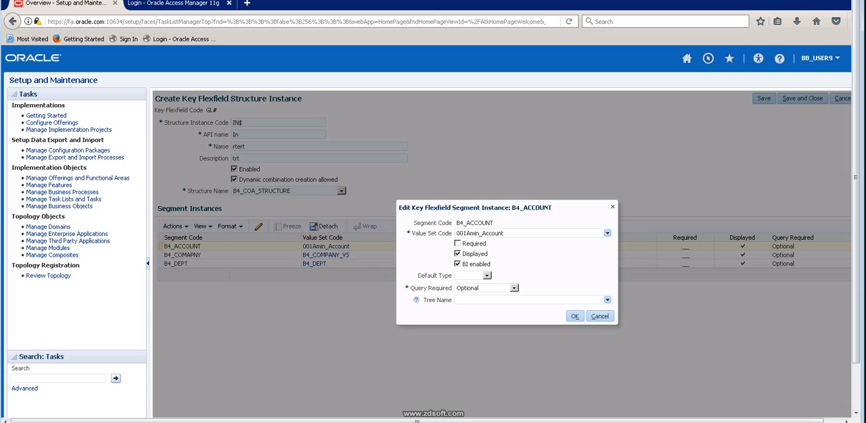
pyautogui.click(457, 255)
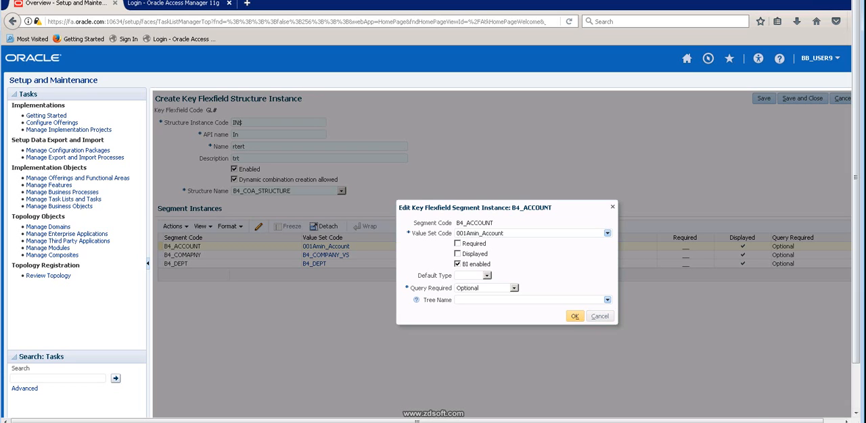
pyautogui.click(574, 317)
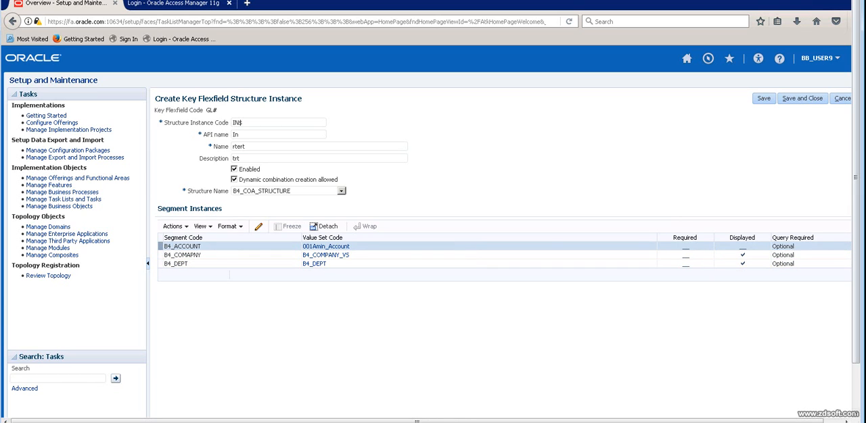
# Open the B4_COMAPNY segment instance to review its settings and close it without changing them.
pyautogui.click(227, 256)
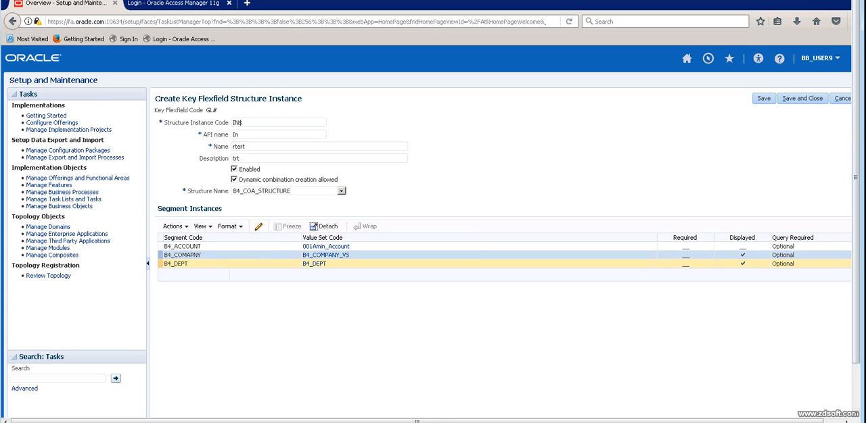
pyautogui.click(258, 227)
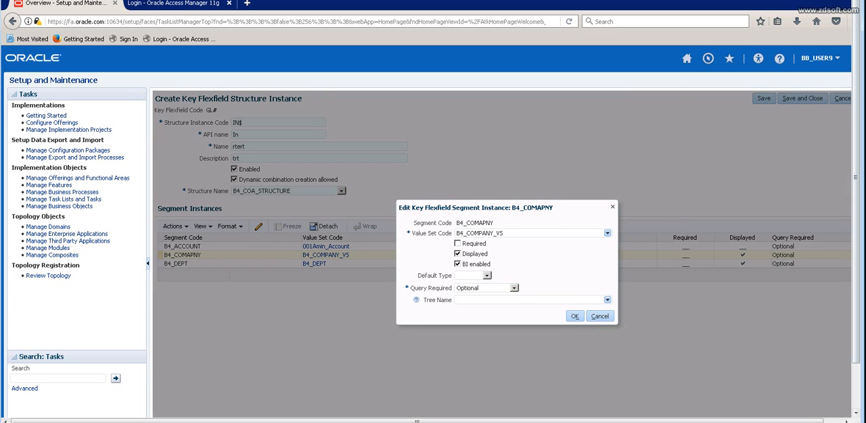
pyautogui.click(575, 317)
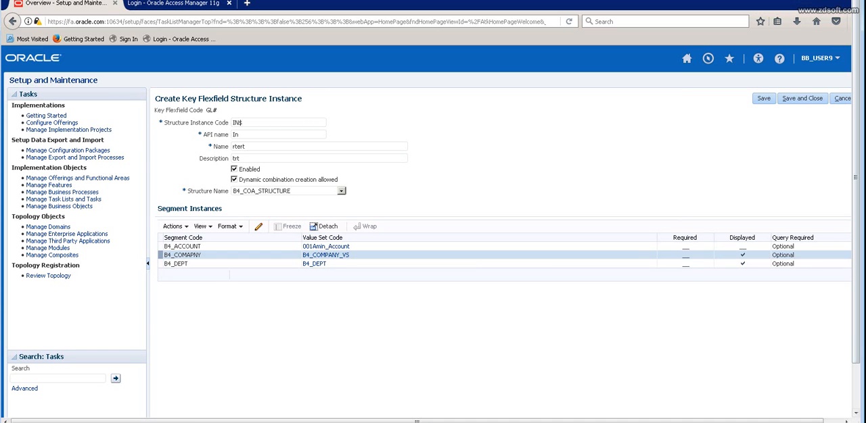
# Set the value set code of the B4_DEPT segment instance to 001Amin_Company and accept the change.
pyautogui.click(338, 263)
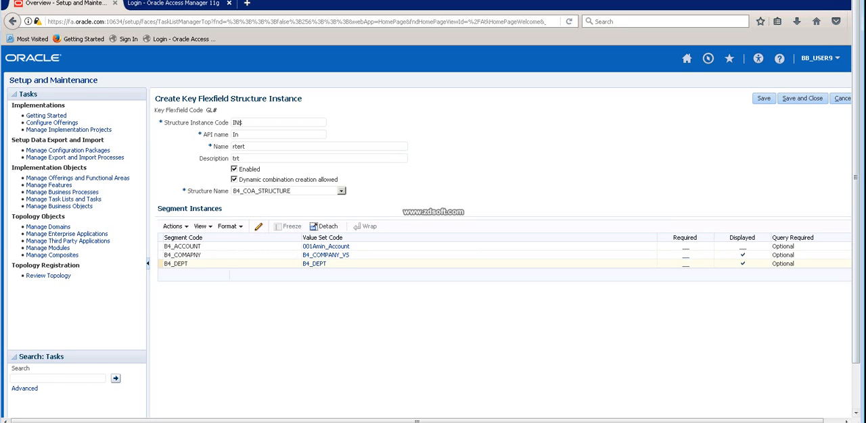
pyautogui.click(259, 227)
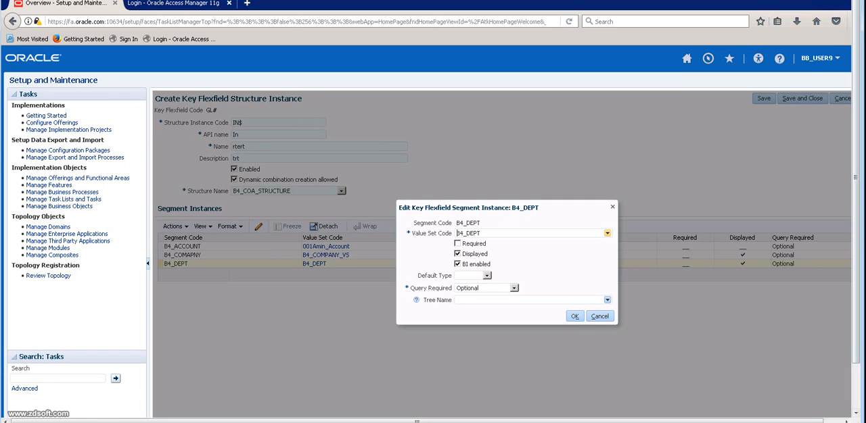
pyautogui.click(607, 232)
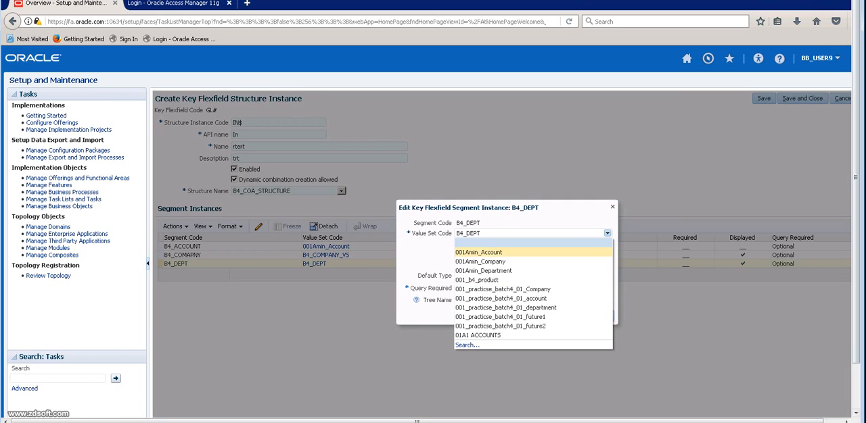
pyautogui.click(457, 233)
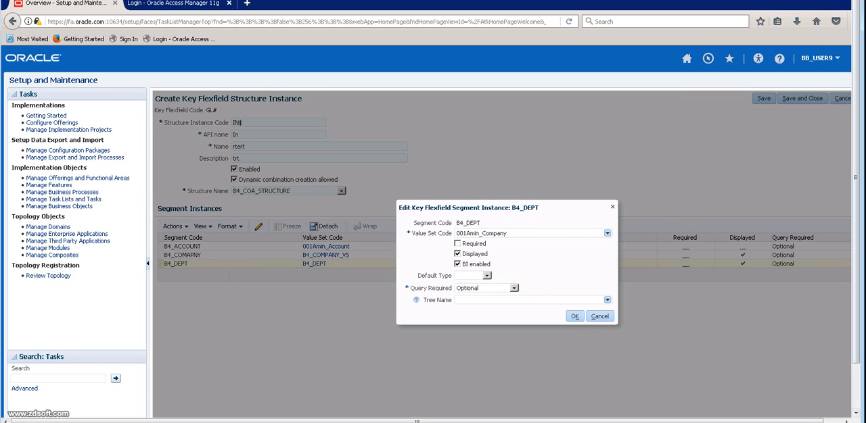
pyautogui.click(574, 317)
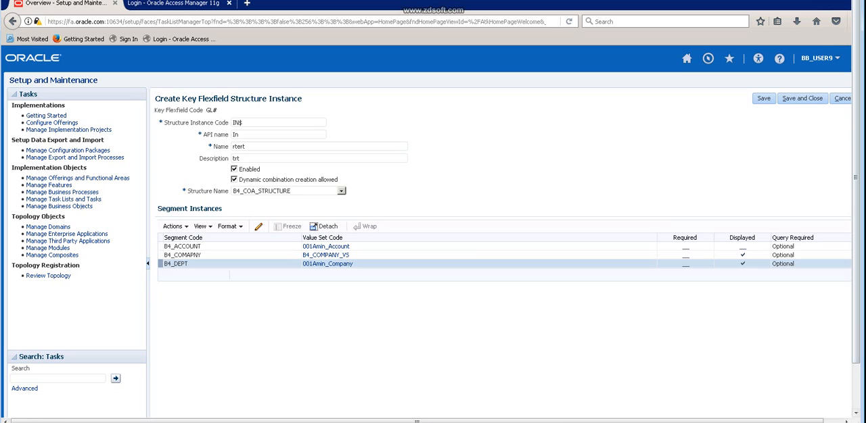
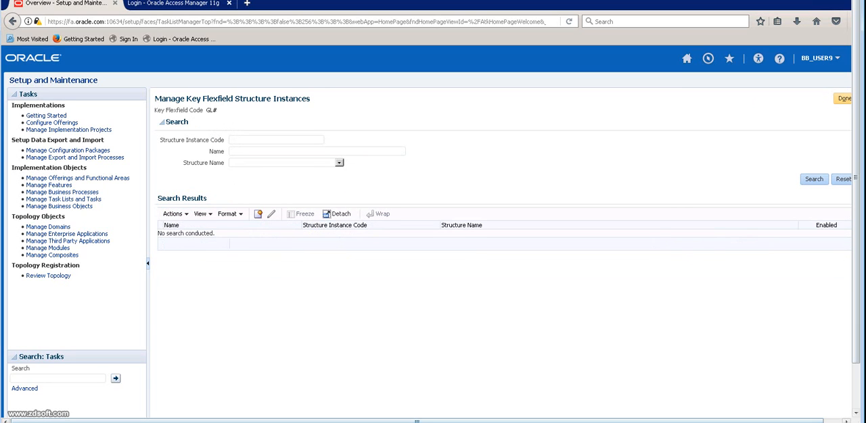
# Search the key flexfield structures for structure code B4 and open B4_COA_STRUCTURE for editing.
pyautogui.hotkey('alt', 'Tab')
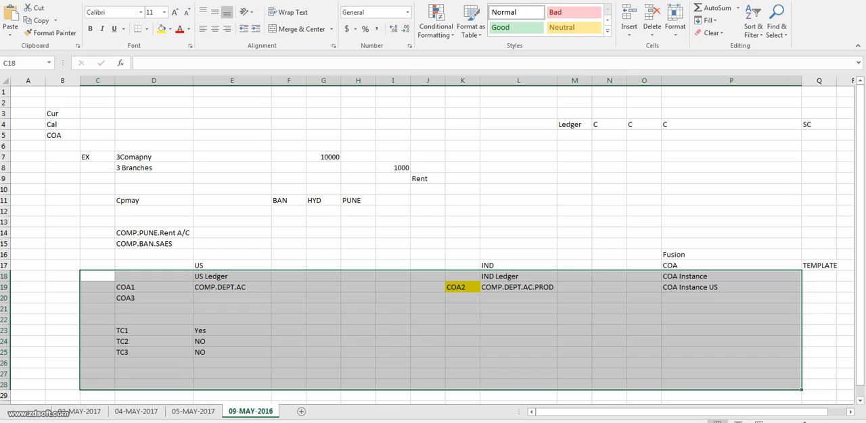
pyautogui.hotkey('alt', 'Tab')
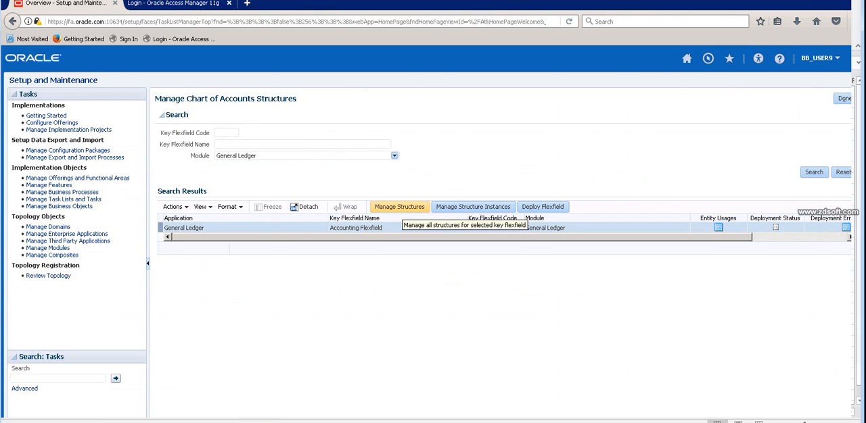
pyautogui.click(399, 207)
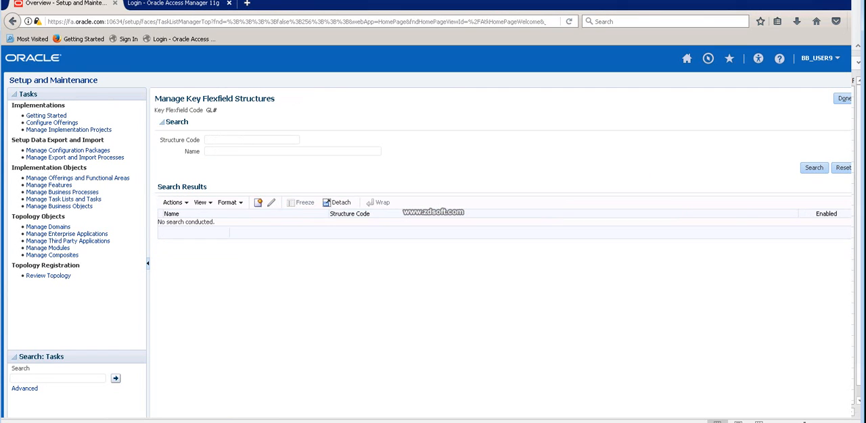
pyautogui.write('B4')
pyautogui.press('Return')
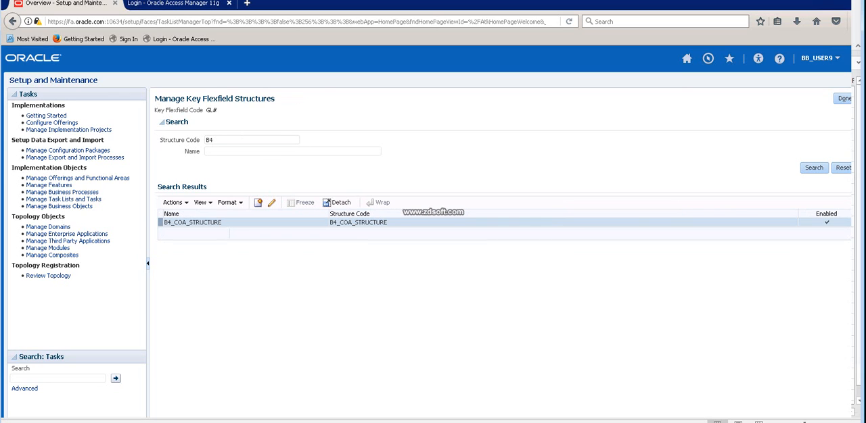
pyautogui.click(271, 202)
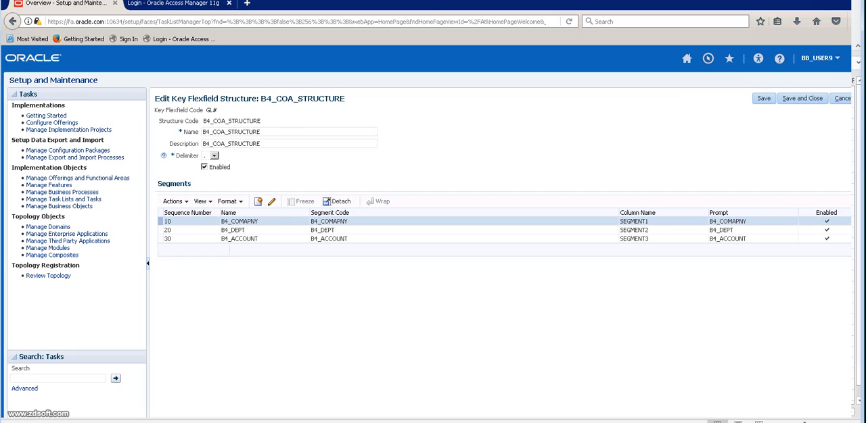
# Review the B4_COMAPNY segment's default value set code and segment labels, and close the segment without changing it.
pyautogui.click(271, 202)
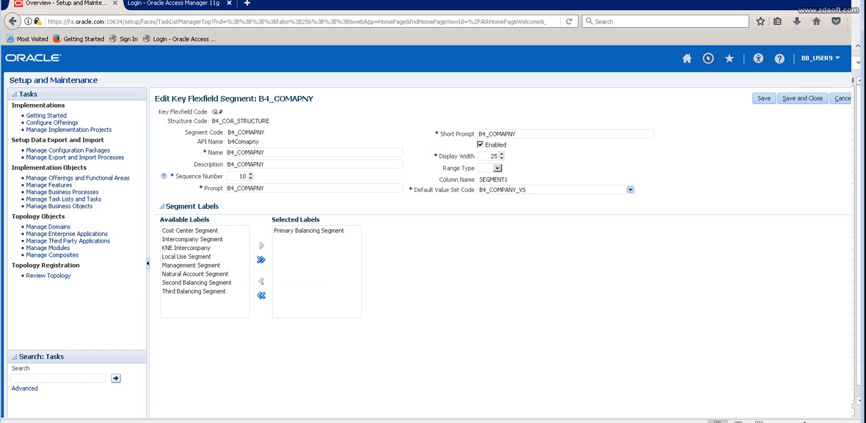
pyautogui.doubleClick(179, 207)
pyautogui.moveTo(192, 207); pyautogui.dragTo(219, 207)
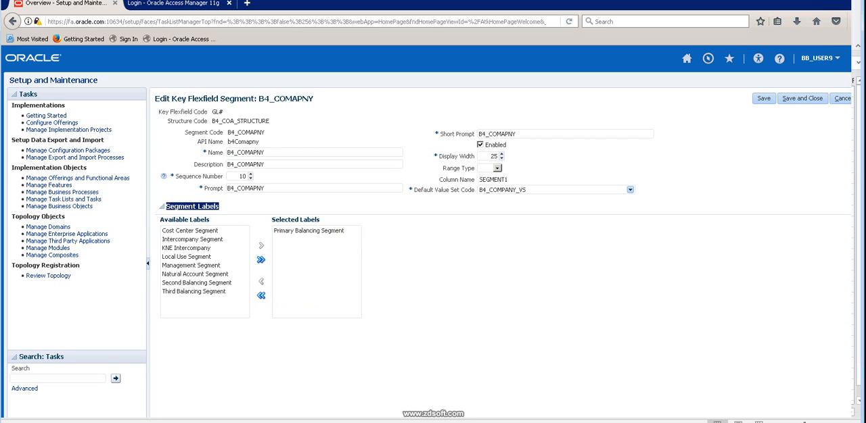
pyautogui.click(526, 190)
pyautogui.doubleClick(526, 190)
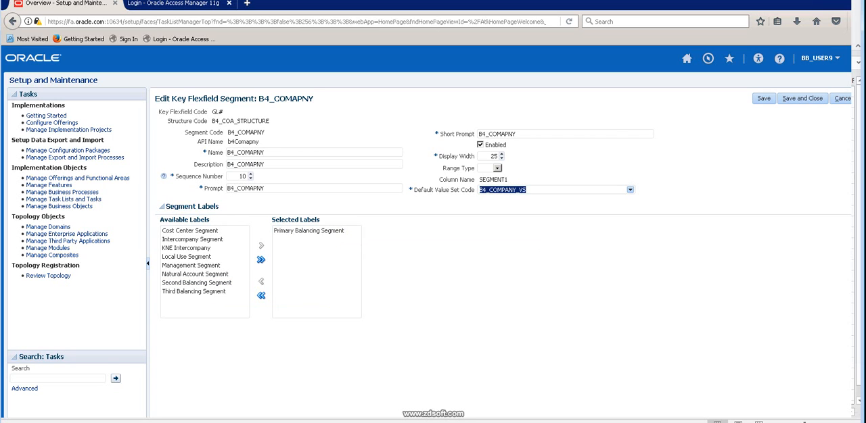
pyautogui.click(526, 190)
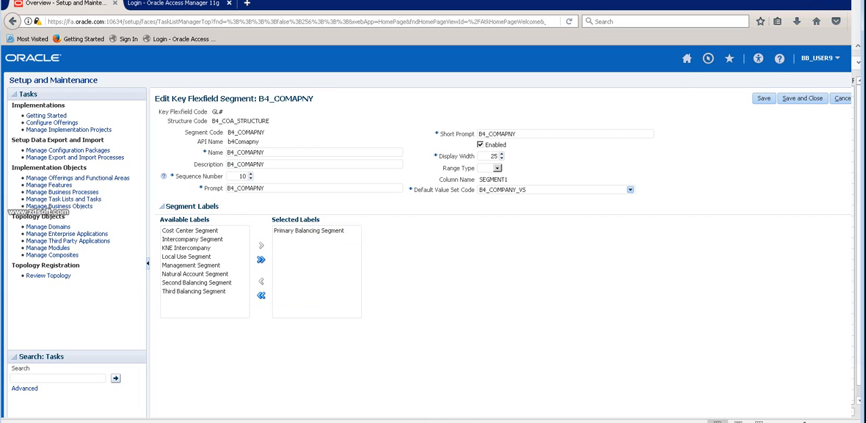
pyautogui.doubleClick(526, 190)
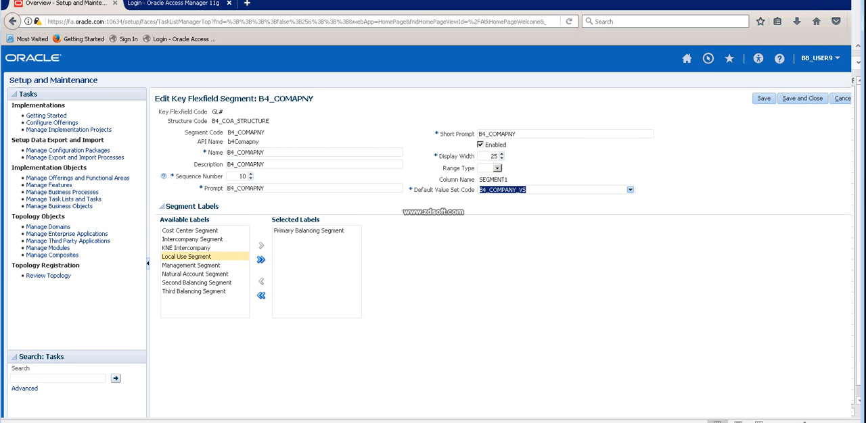
pyautogui.click(527, 190)
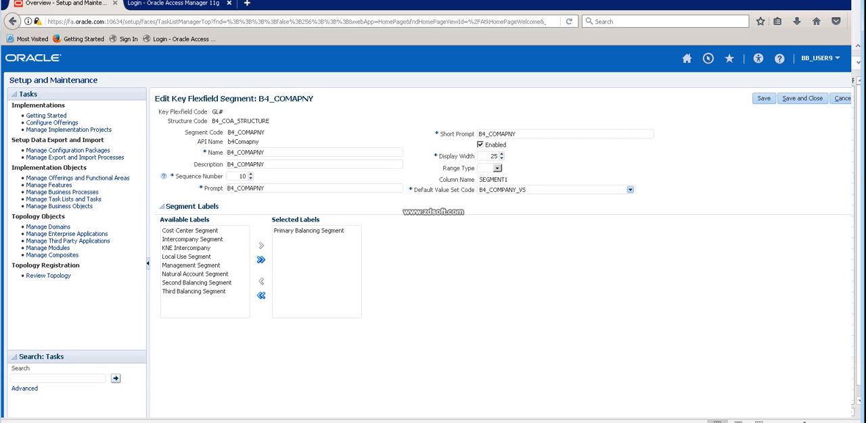
pyautogui.hotkey('ctrl', 'a')
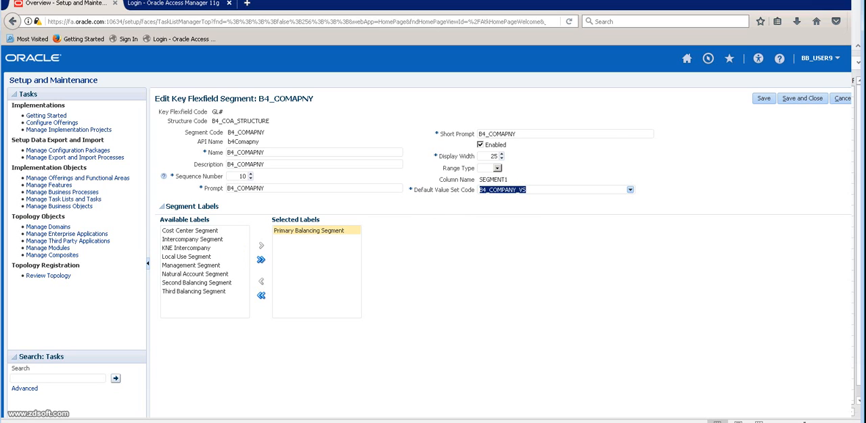
pyautogui.click(309, 231)
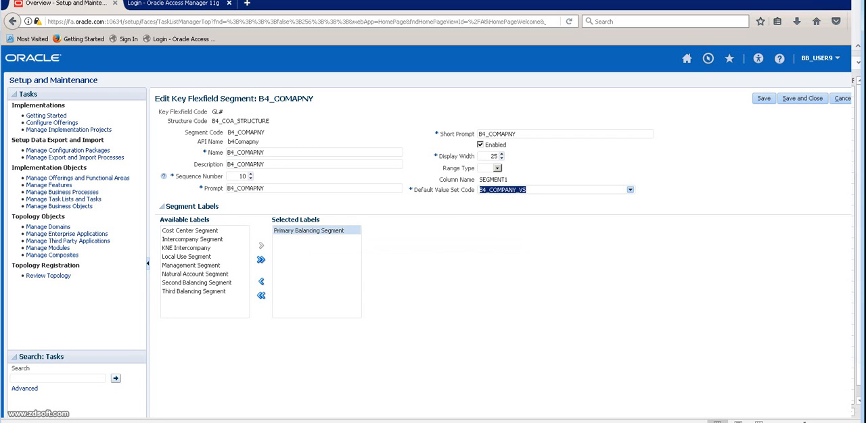
pyautogui.click(541, 190)
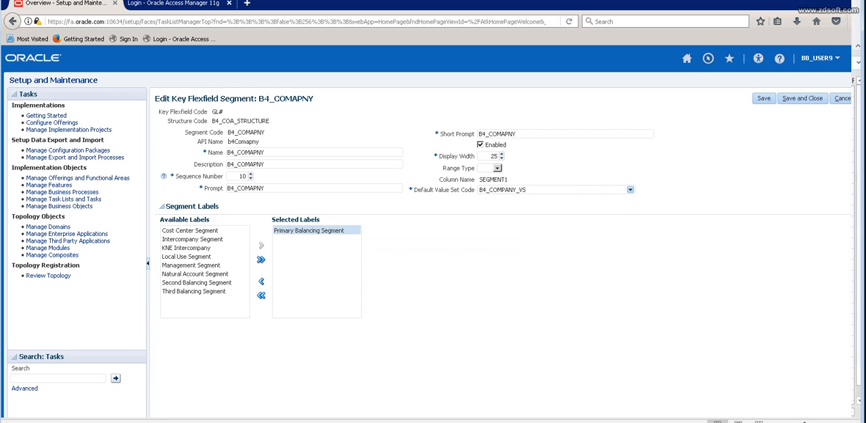
pyautogui.click(841, 99)
# Review the B4_ACCOUNT segment's default value set code and selected label, and close the segment without changing it.
pyautogui.click(329, 239)
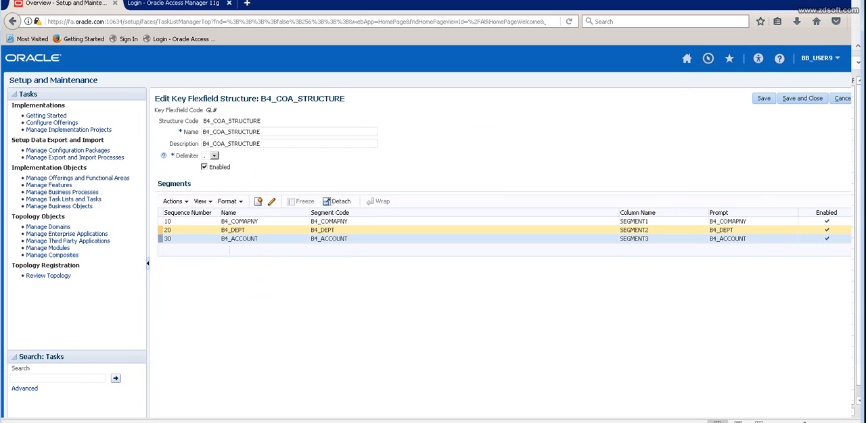
pyautogui.click(272, 202)
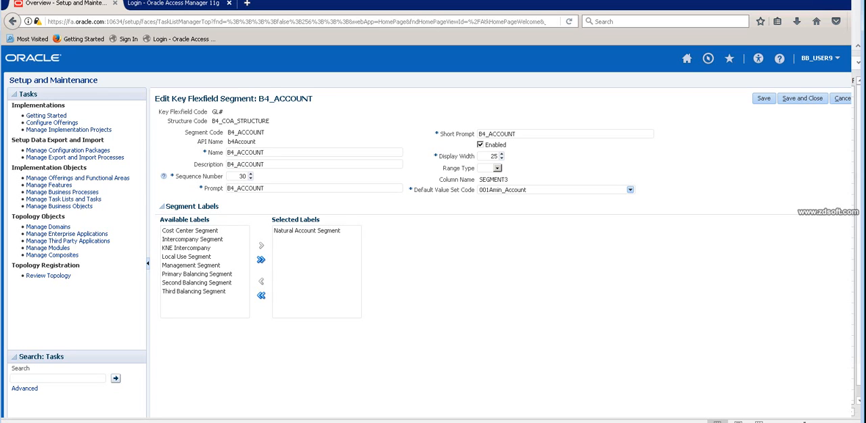
pyautogui.moveTo(265, 133); pyautogui.dragTo(238, 133)
pyautogui.click(528, 190)
pyautogui.moveTo(527, 190); pyautogui.dragTo(479, 190)
pyautogui.click(504, 190)
pyautogui.click(307, 231)
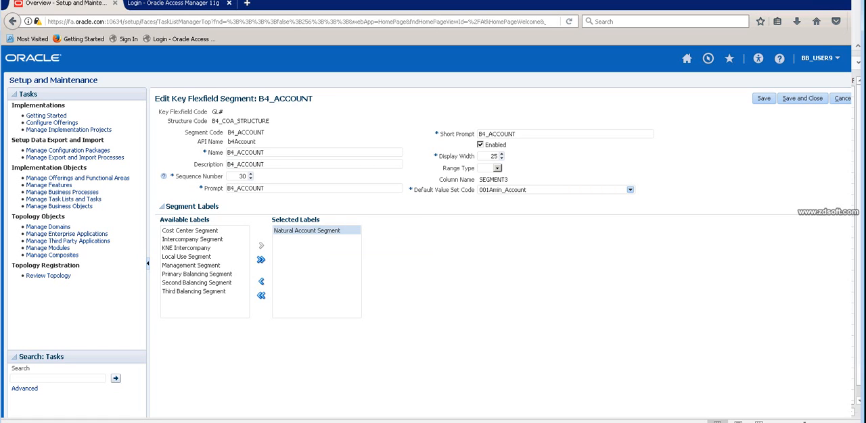
pyautogui.click(841, 99)
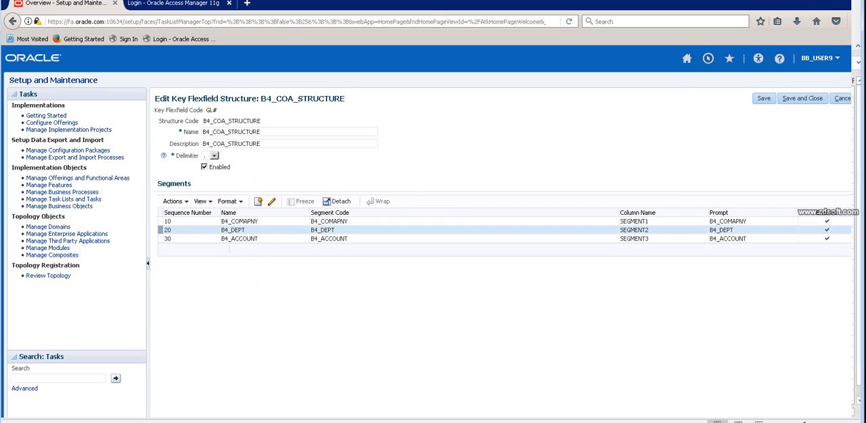
# Review the B4_DEPT segment's available labels without changing them, and save and close B4_COA_STRUCTURE.
pyautogui.click(272, 202)
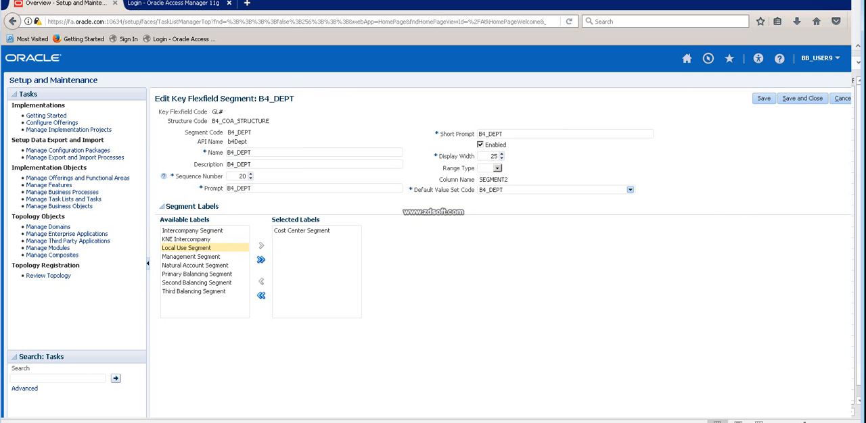
pyautogui.click(196, 274)
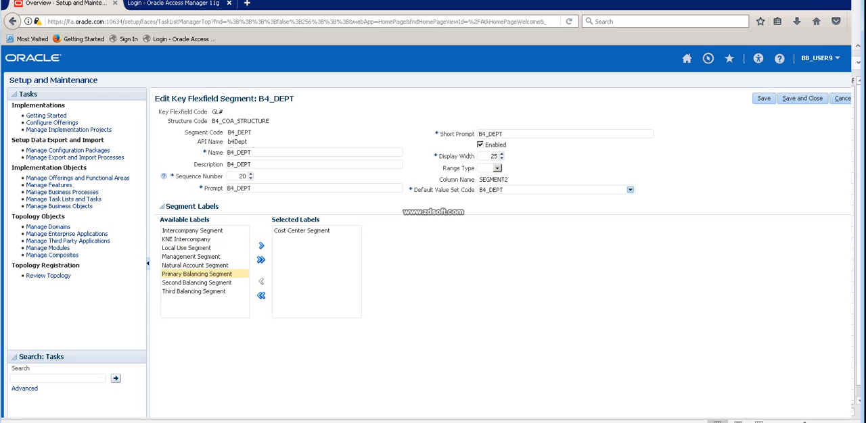
pyautogui.click(195, 266)
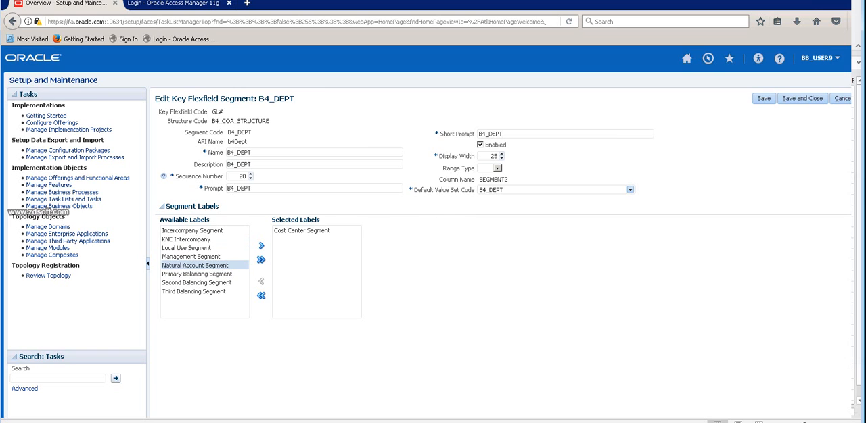
pyautogui.click(842, 99)
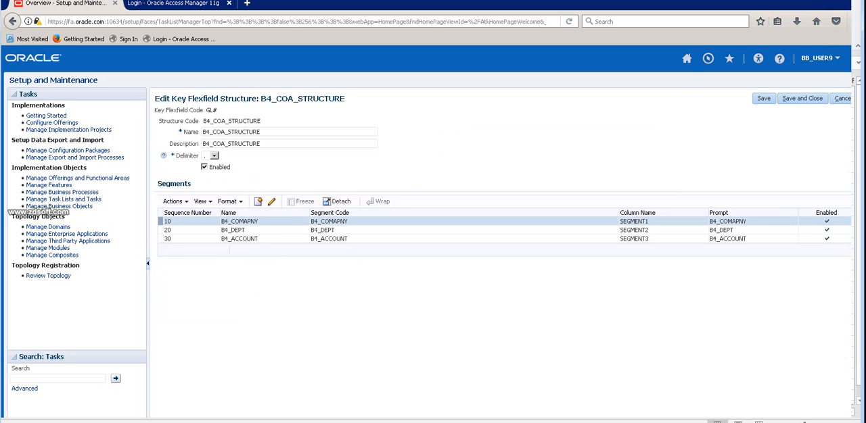
pyautogui.click(802, 99)
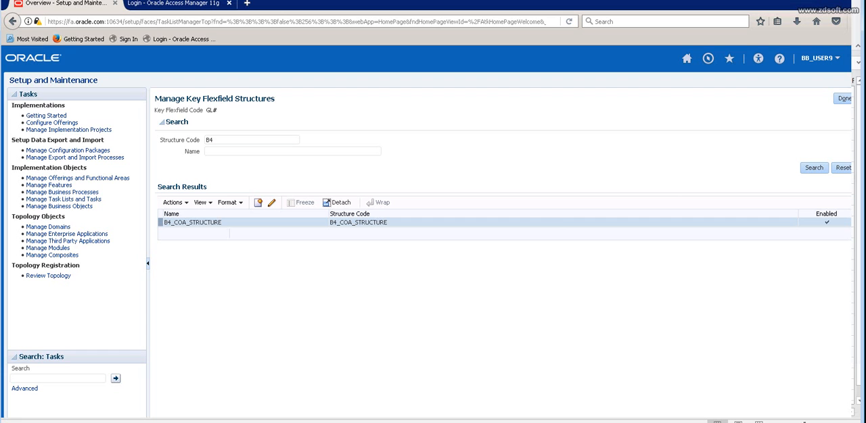
# Review the US and IND chart of accounts plan in the 09-MAY-2016 Excel sheet and return to the structure instances page in Oracle.
pyautogui.hotkey('alt', 'Tab')
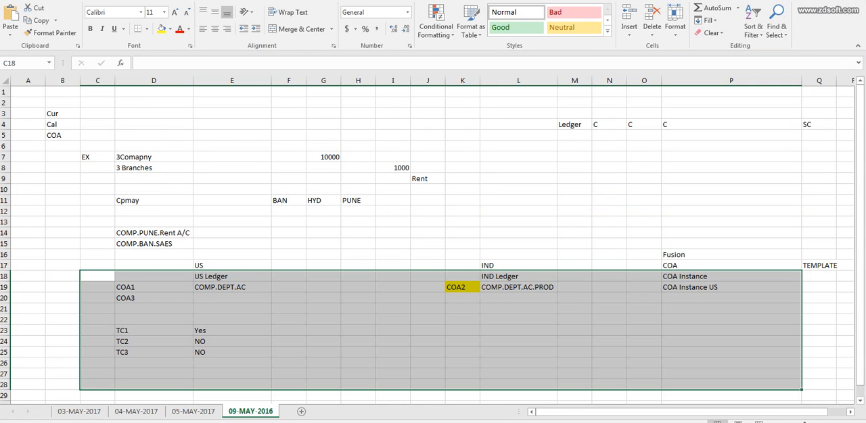
pyautogui.click(232, 276)
pyautogui.moveTo(154, 266); pyautogui.dragTo(574, 363)
pyautogui.hotkey('alt', 'Tab')
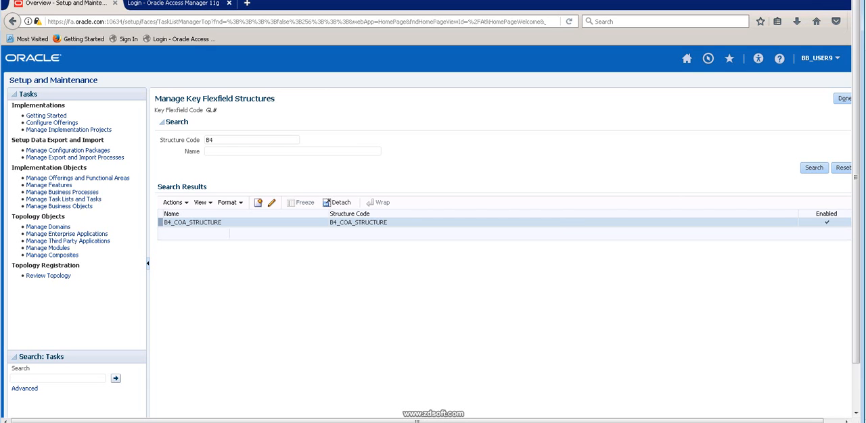
pyautogui.click(844, 99)
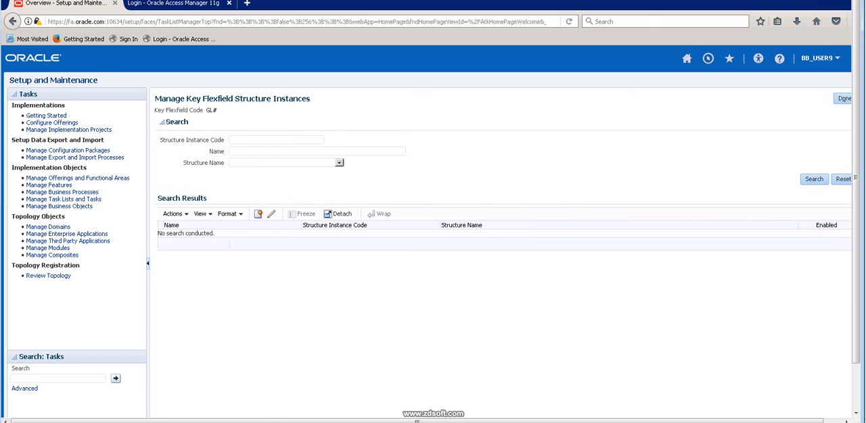
pyautogui.hotkey('alt', 'Tab')
pyautogui.click(232, 266)
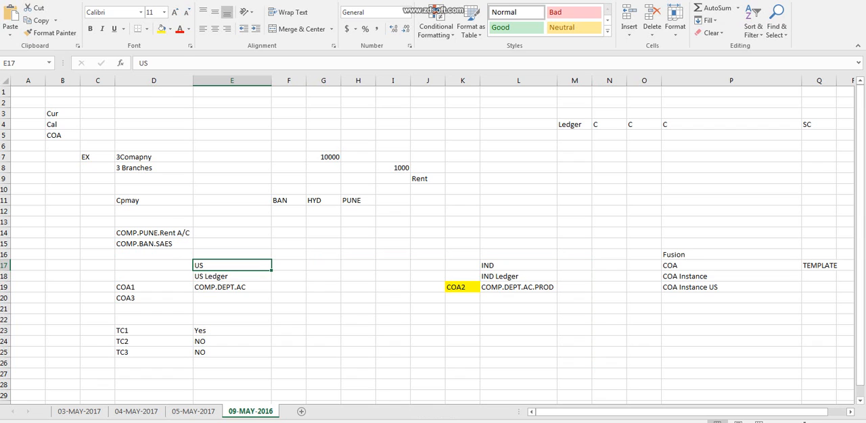
pyautogui.moveTo(232, 287); pyautogui.dragTo(232, 365)
pyautogui.hotkey('alt', 'Tab')
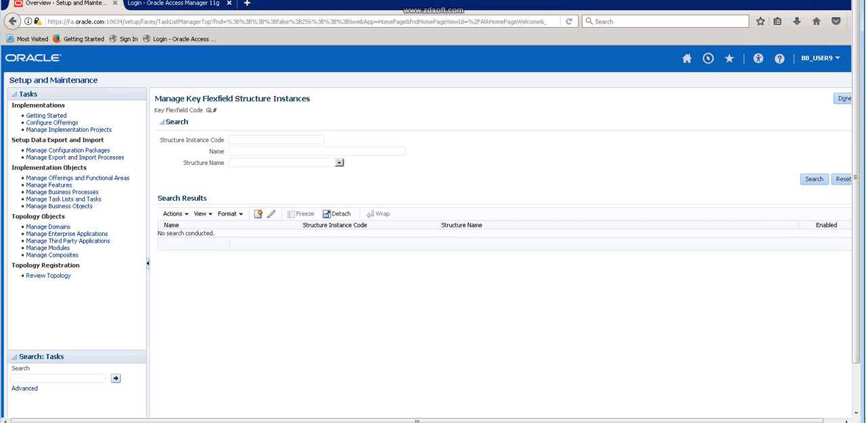
# Search the structure instances for code B4, review the segment instances of B4_COA_INSTANCE4, and close it without changes.
pyautogui.write('B4')
pyautogui.press('Return')
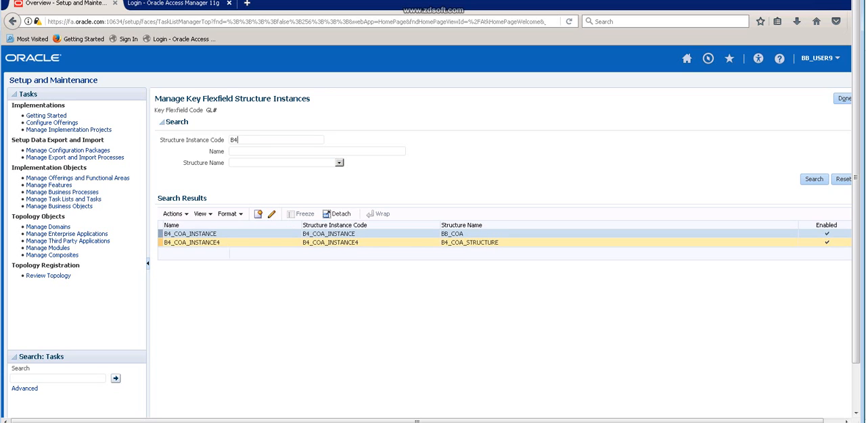
pyautogui.click(330, 243)
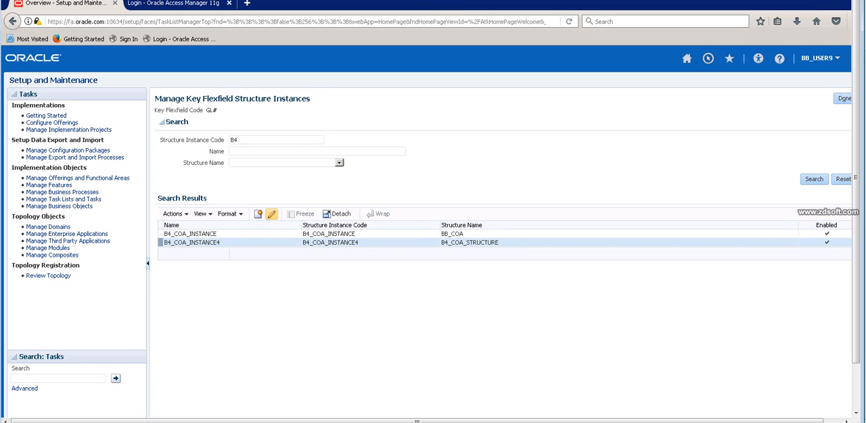
pyautogui.click(271, 214)
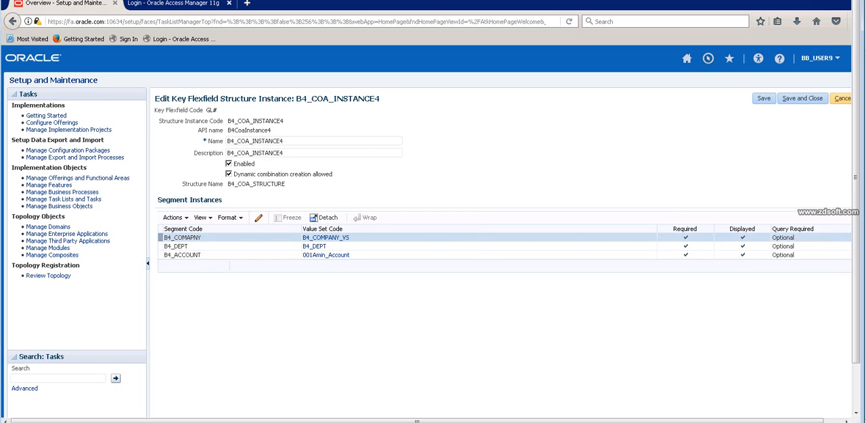
pyautogui.click(841, 98)
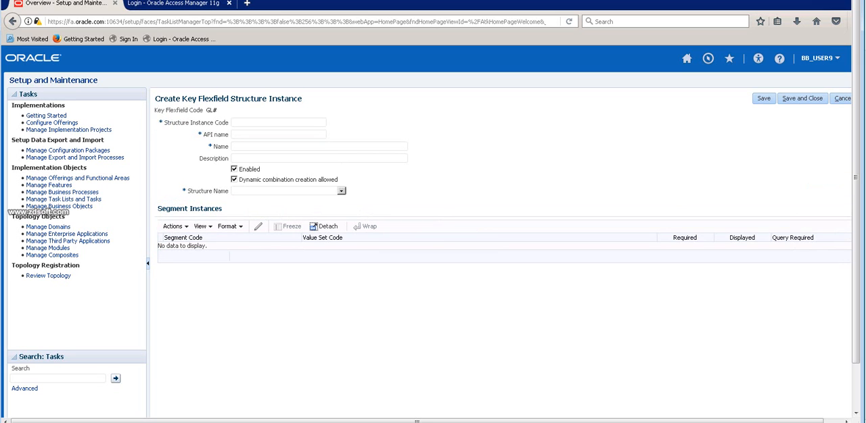
# Enter IND_COA_INSTANCE as the new structure instance's code, name and description.
pyautogui.write('IN')
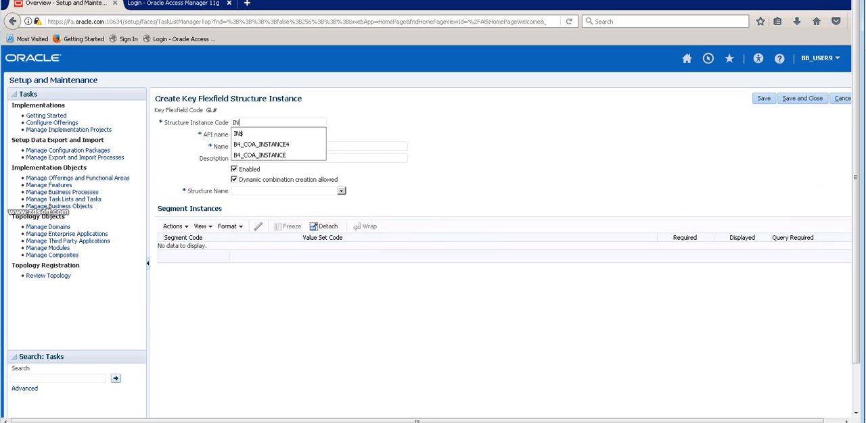
pyautogui.write('D_LEDGER')
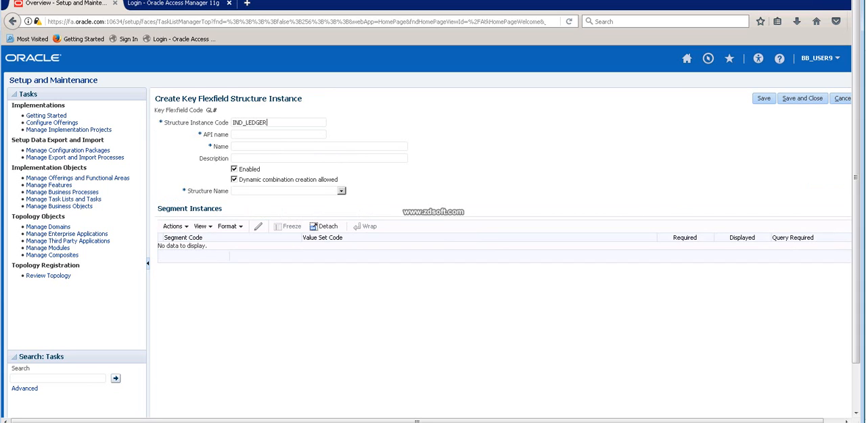
pyautogui.press('BackSpace')
pyautogui.press('BackSpace')
pyautogui.press('BackSpace')
pyautogui.press('BackSpace')
pyautogui.press('BackSpace')
pyautogui.write('COA_INSTANCE')
pyautogui.hotkey('ctrl', 'a')
pyautogui.hotkey('ctrl', 'c')
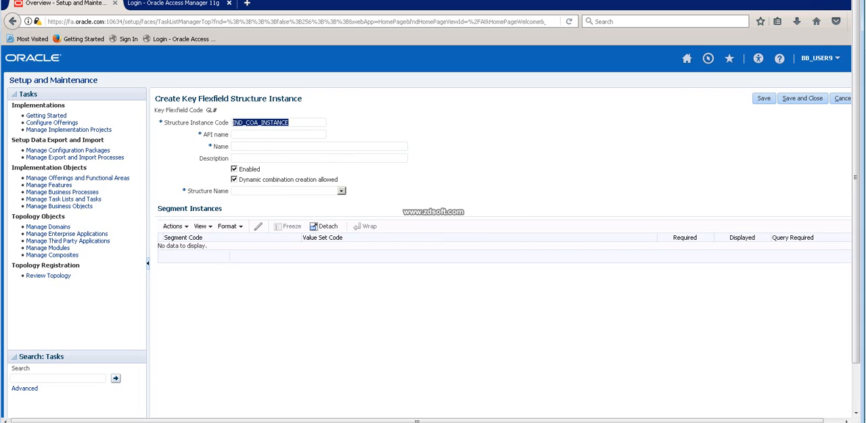
pyautogui.press('Tab')
pyautogui.press('Tab')
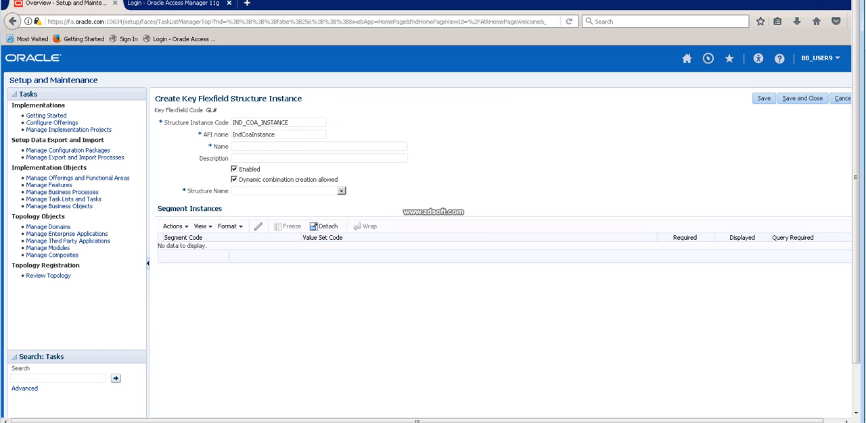
pyautogui.hotkey('ctrl', 'v')
pyautogui.press('Tab')
pyautogui.hotkey('ctrl', 'v')
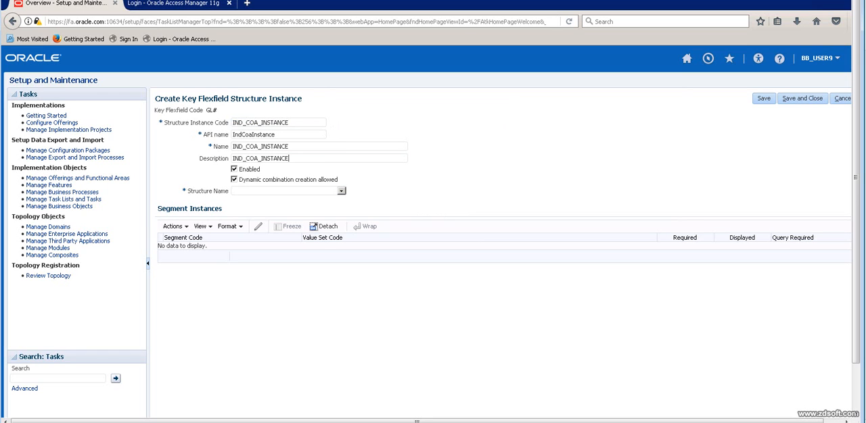
# Base the new IND_COA_INSTANCE on the structure B4_COA_STRUCTURE.
pyautogui.click(341, 191)
pyautogui.scroll(-10, 288, 267)
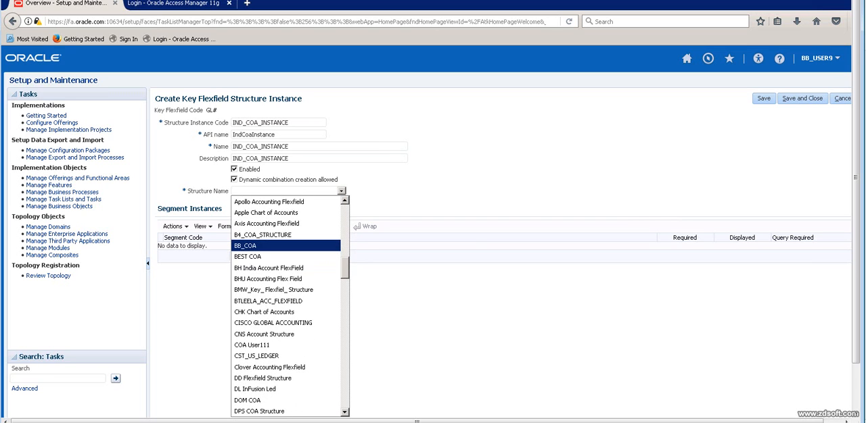
pyautogui.click(263, 235)
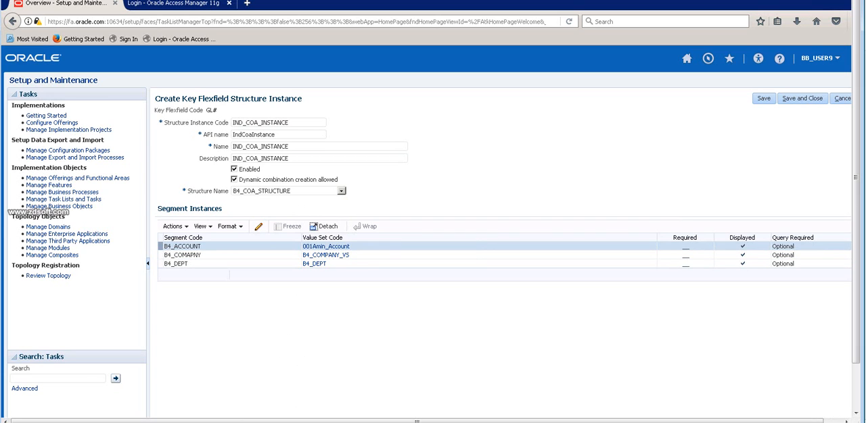
# Review the settings of the B4_DEPT segment instance and close it without changing anything.
pyautogui.click(405, 263)
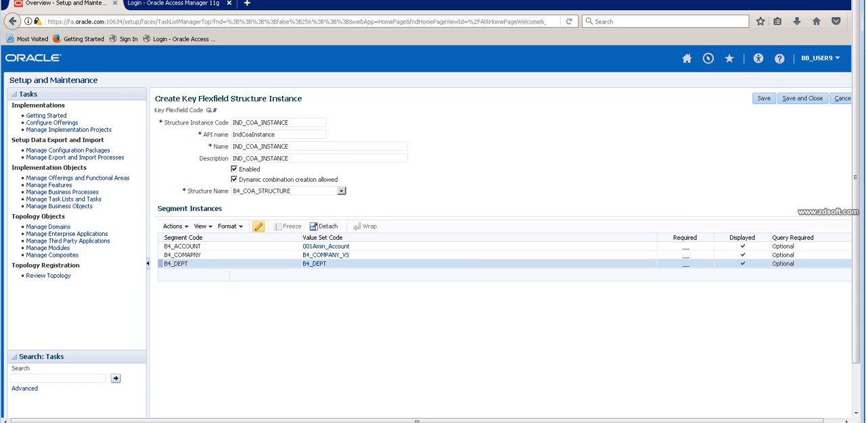
pyautogui.click(257, 227)
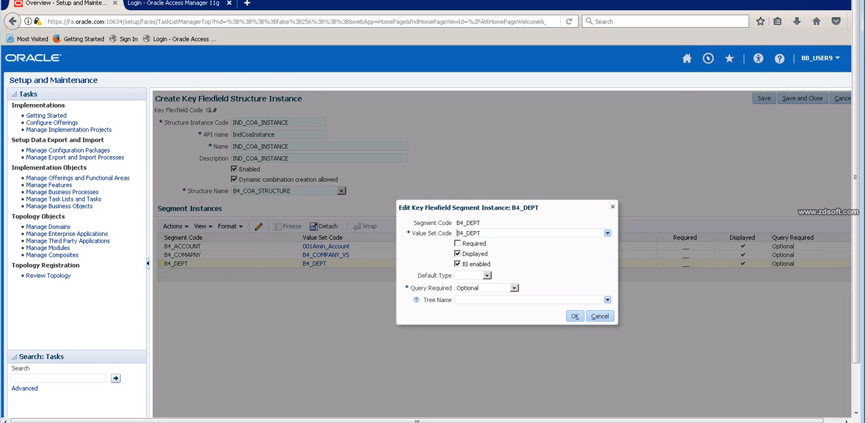
pyautogui.click(574, 316)
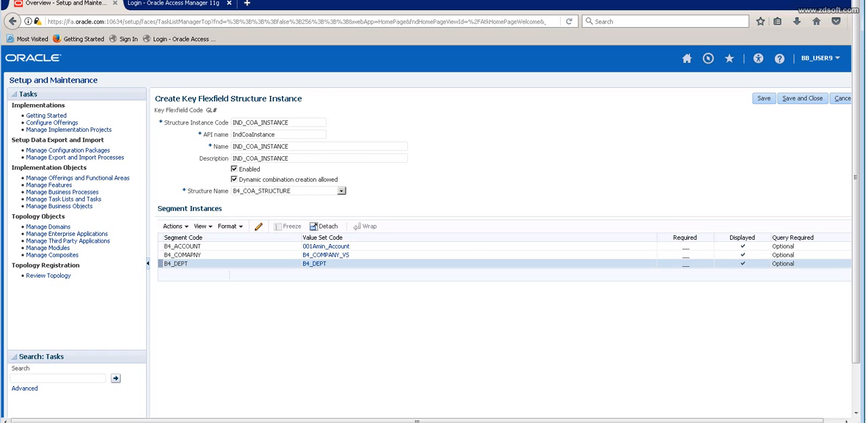
# Make the B4_ACCOUNT segment instance required.
pyautogui.click(257, 246)
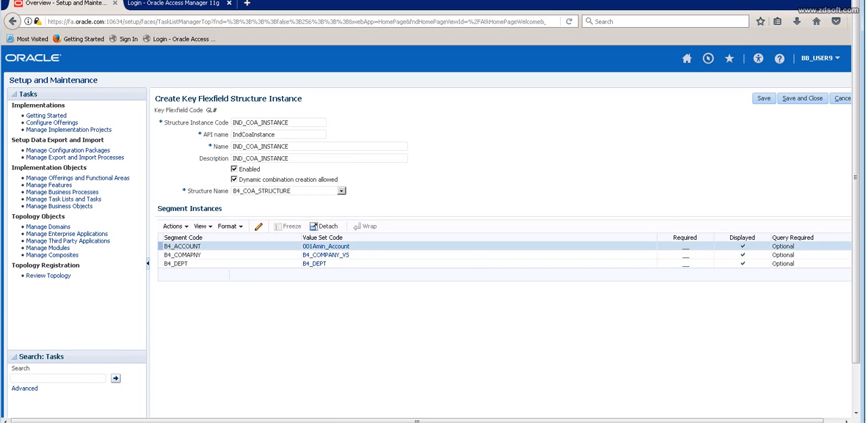
pyautogui.click(258, 227)
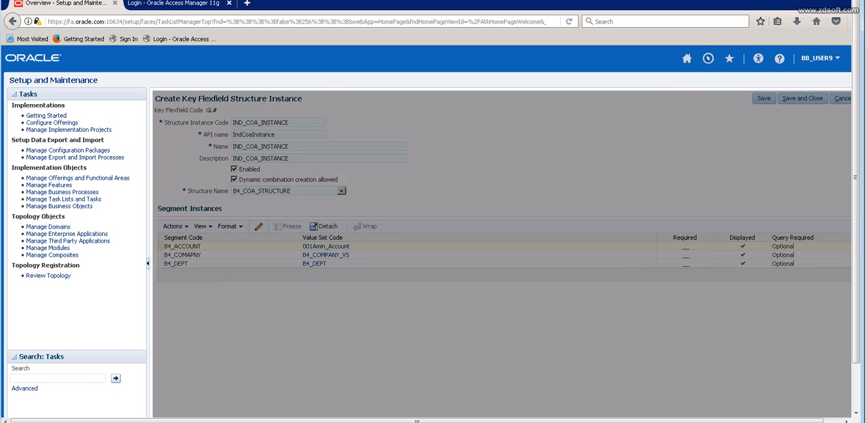
pyautogui.click(457, 244)
pyautogui.click(574, 317)
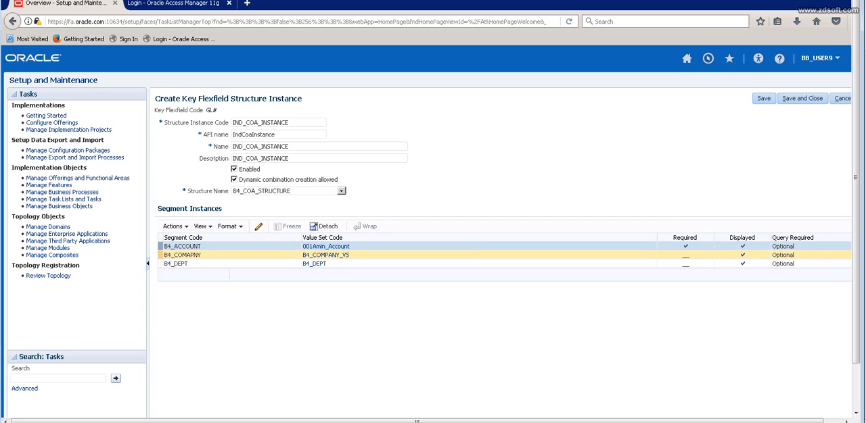
# Make the B4_COMAPNY segment instance required.
pyautogui.click(271, 255)
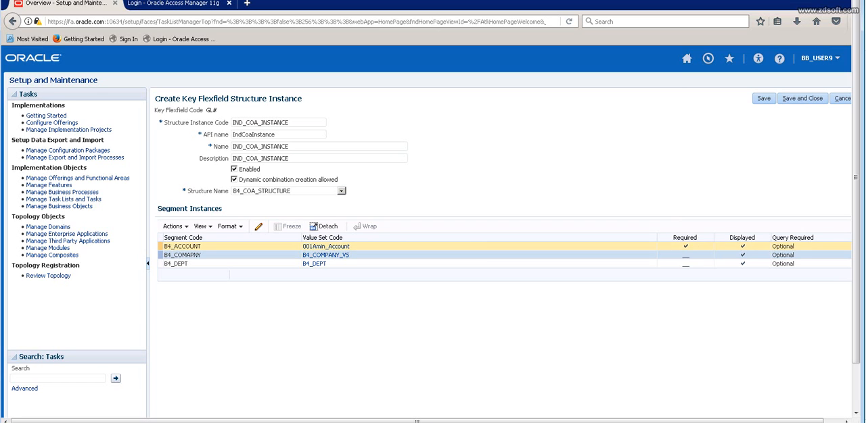
pyautogui.click(258, 227)
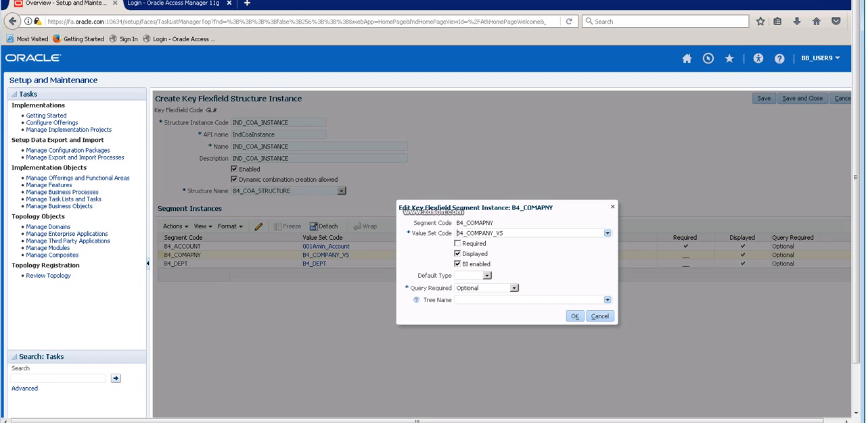
pyautogui.click(457, 244)
pyautogui.click(575, 316)
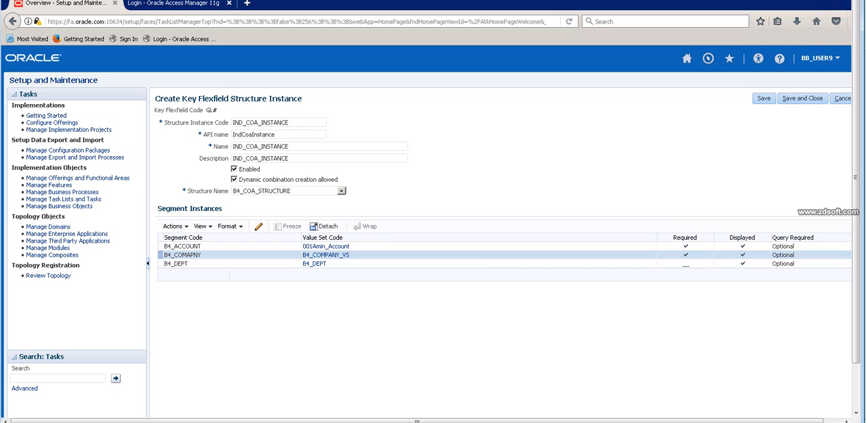
# Turn off both the Required and Displayed options of the B4_COMAPNY segment instance.
pyautogui.click(257, 226)
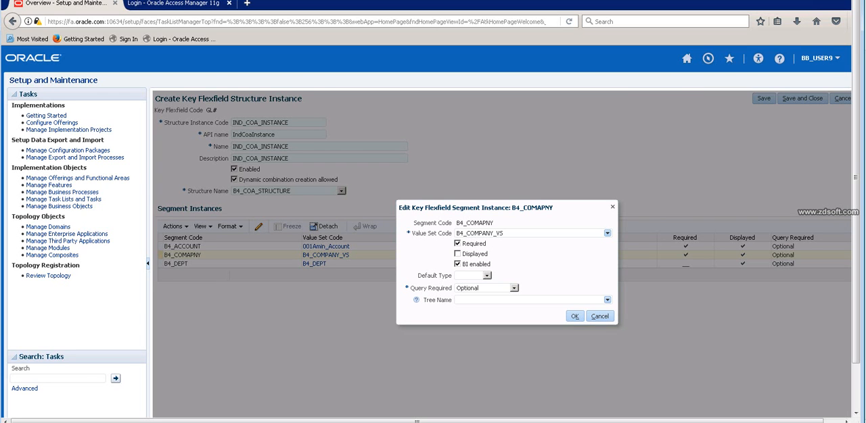
pyautogui.click(574, 315)
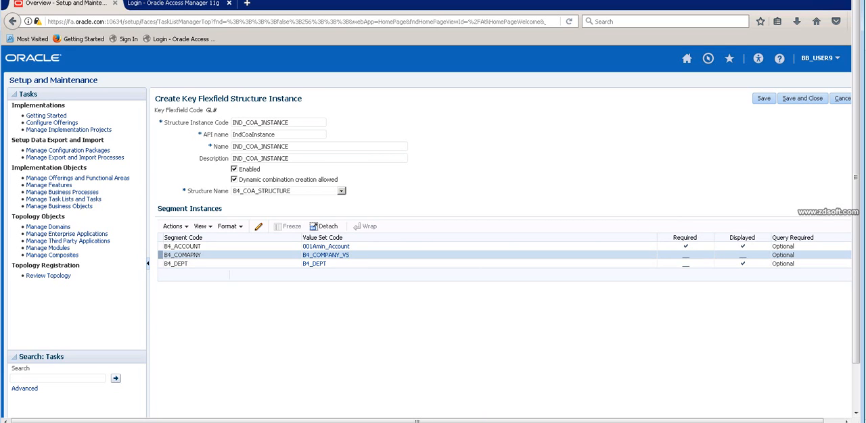
pyautogui.click(404, 247)
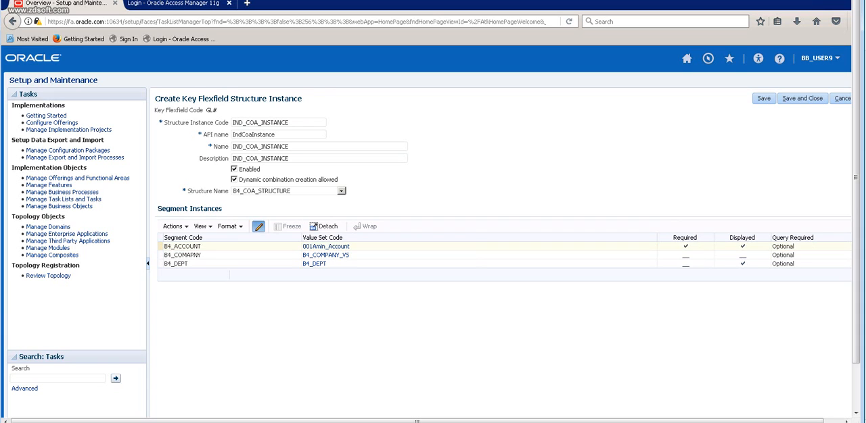
pyautogui.click(259, 227)
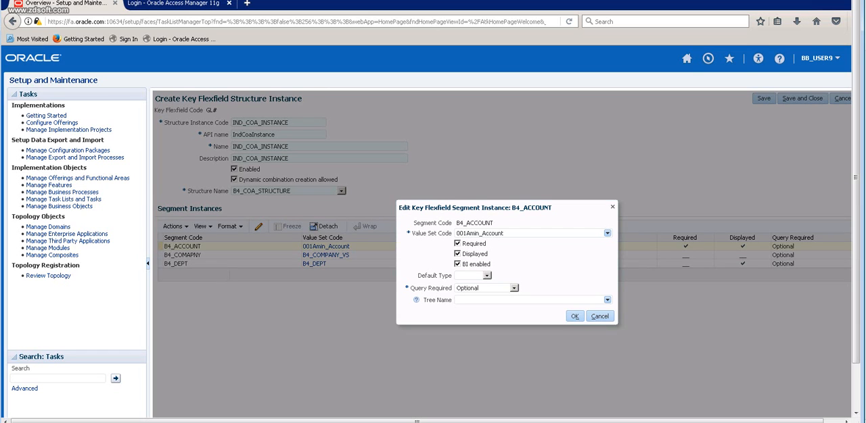
pyautogui.click(600, 317)
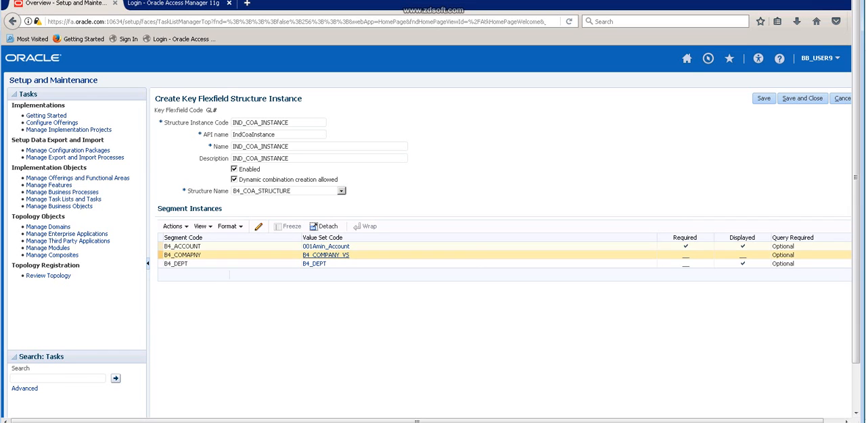
# Change the B4_ACCOUNT segment instance's value set code to 001_b4_product.
pyautogui.click(474, 247)
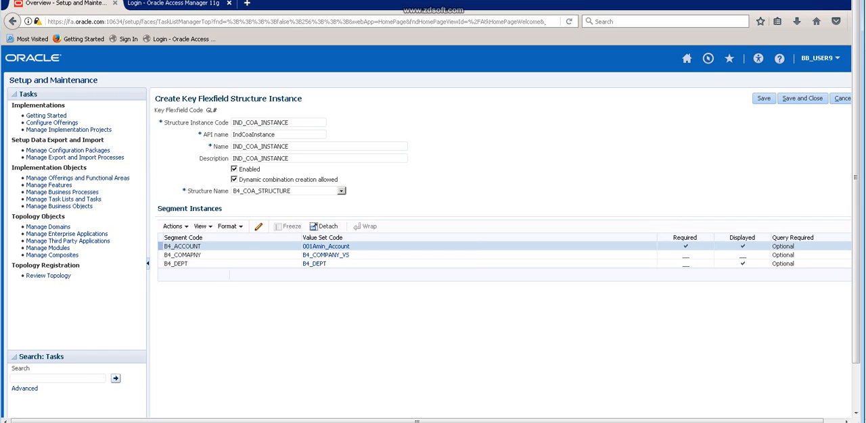
pyautogui.click(258, 226)
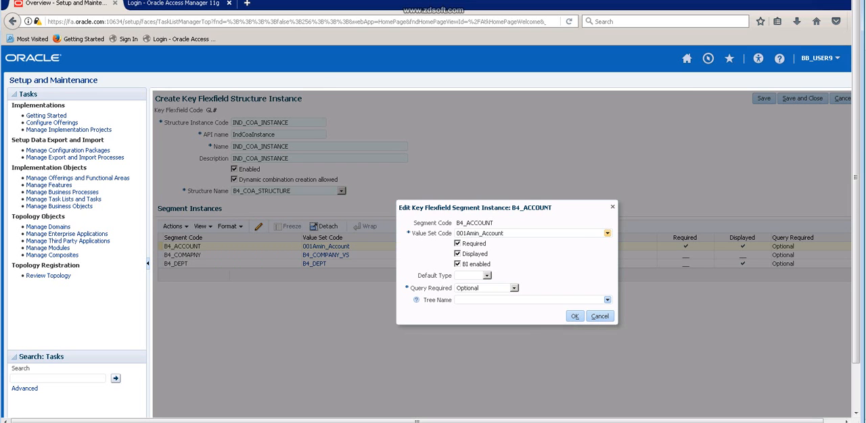
pyautogui.click(606, 234)
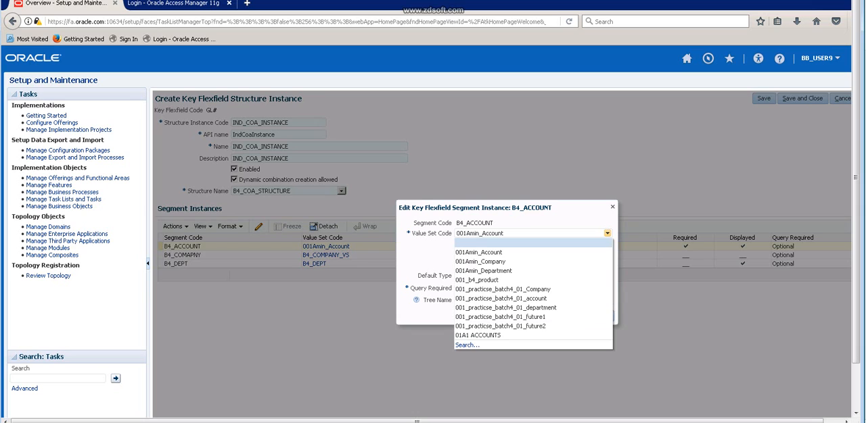
pyautogui.click(467, 346)
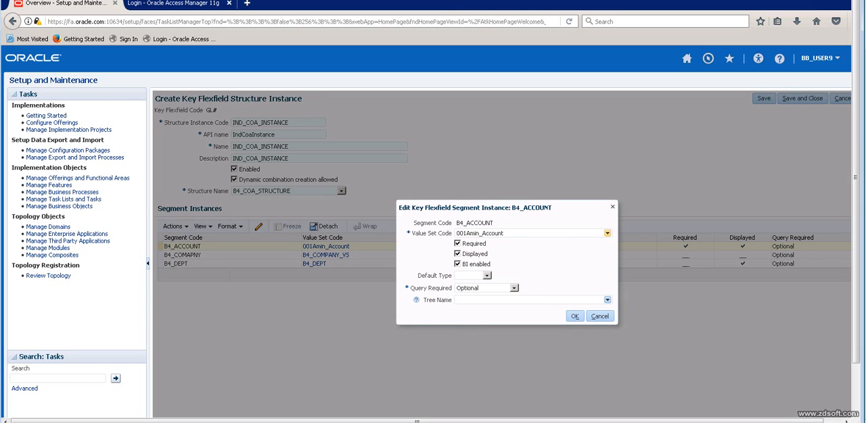
pyautogui.click(606, 233)
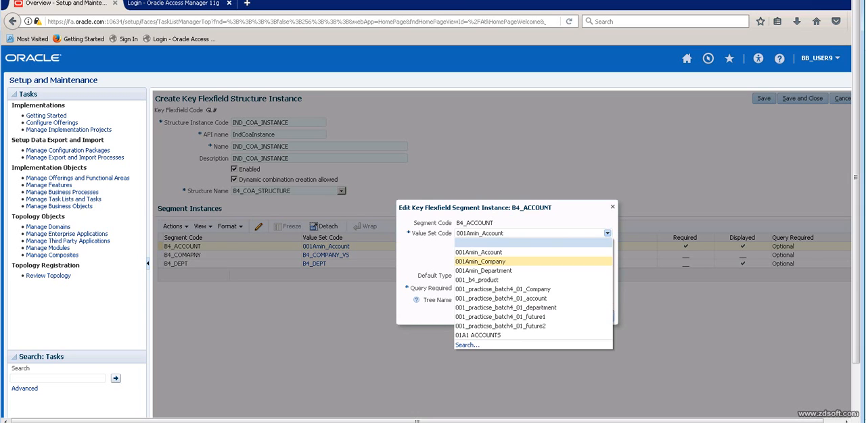
pyautogui.click(479, 280)
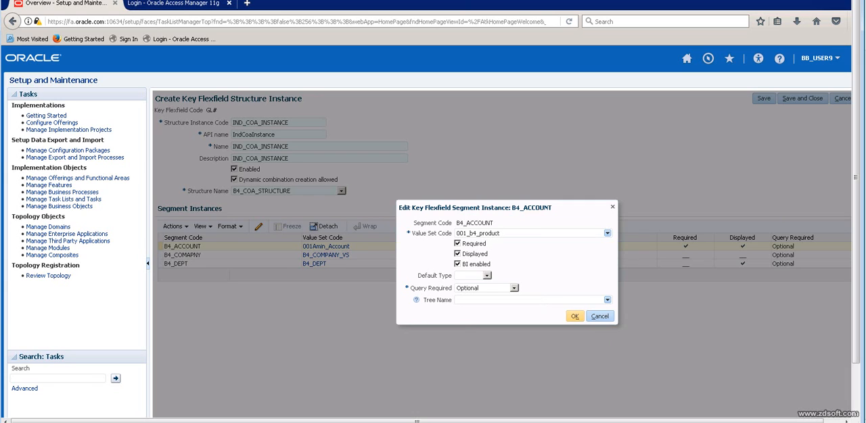
pyautogui.click(574, 317)
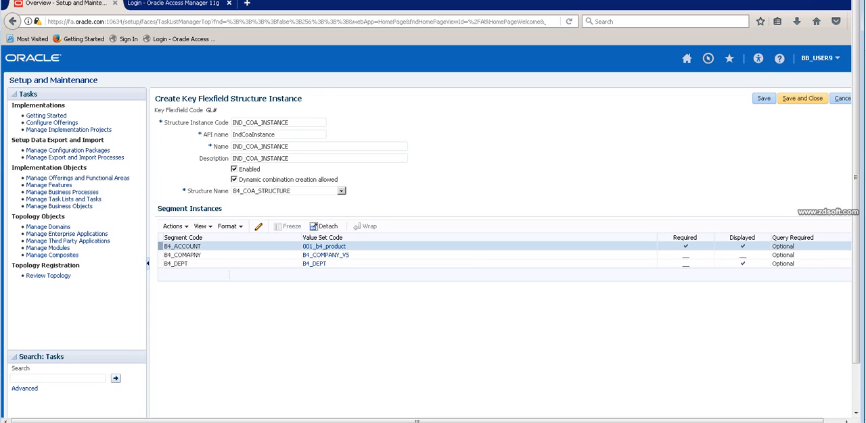
# Switch to Excel and compare the COA1, COA2 and COA3 entries for the US and IND ledgers on the 09-MAY-2016 sheet.
pyautogui.hotkey('alt', 'Tab')
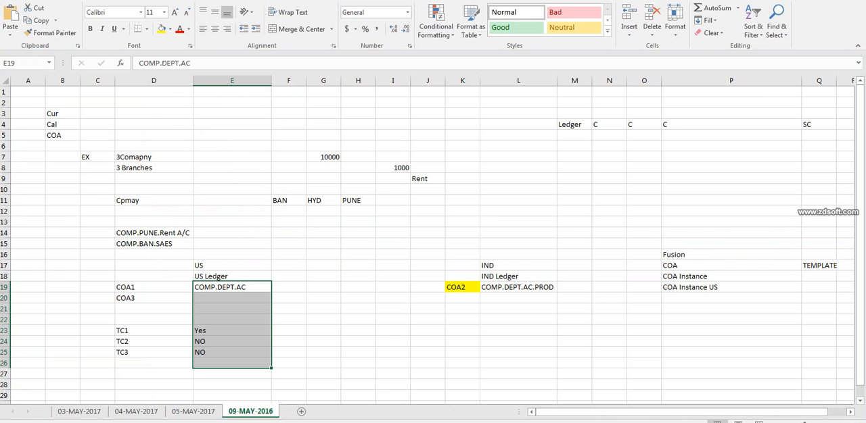
pyautogui.click(232, 298)
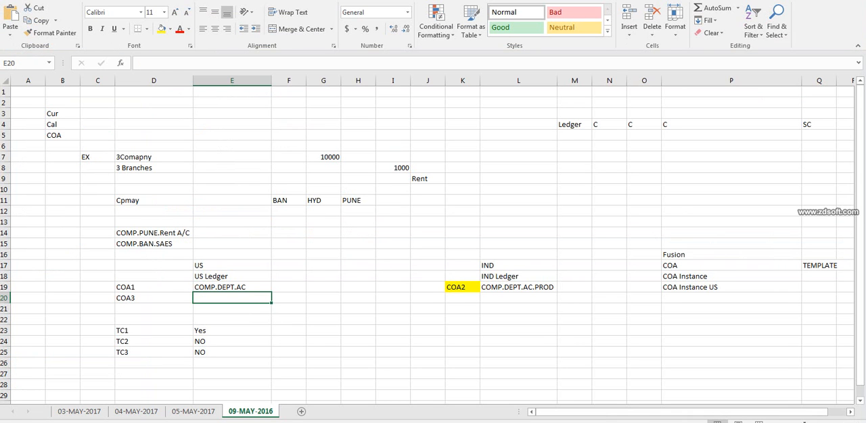
pyautogui.moveTo(62, 330); pyautogui.dragTo(462, 384)
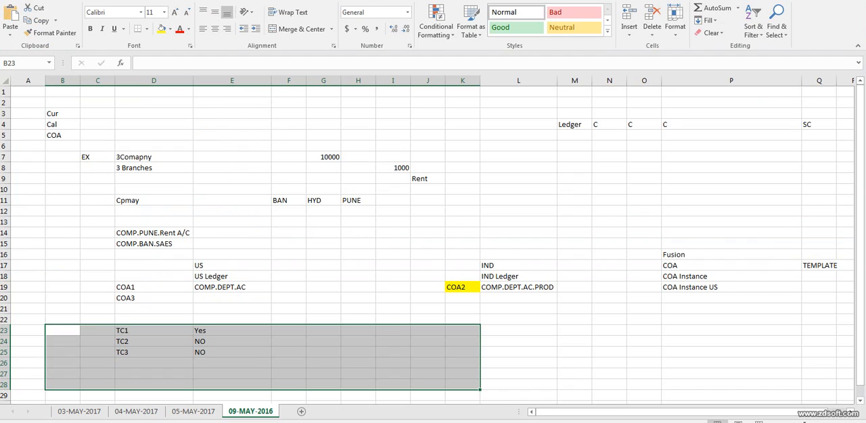
pyautogui.click(153, 287)
pyautogui.click(153, 298)
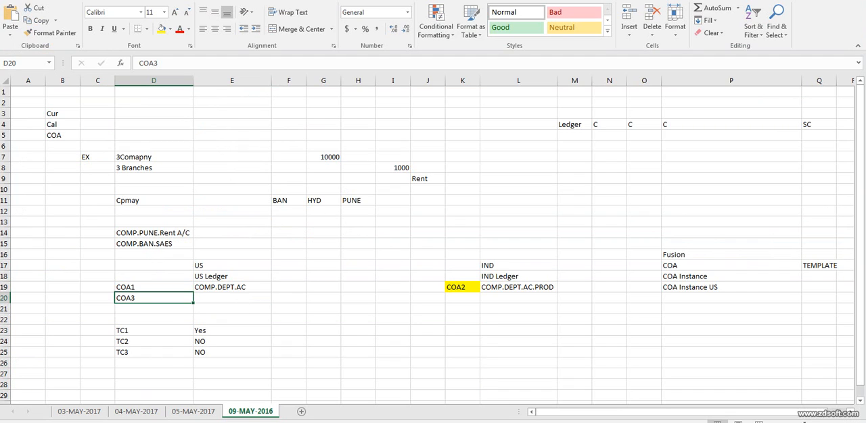
pyautogui.click(153, 309)
pyautogui.click(154, 288)
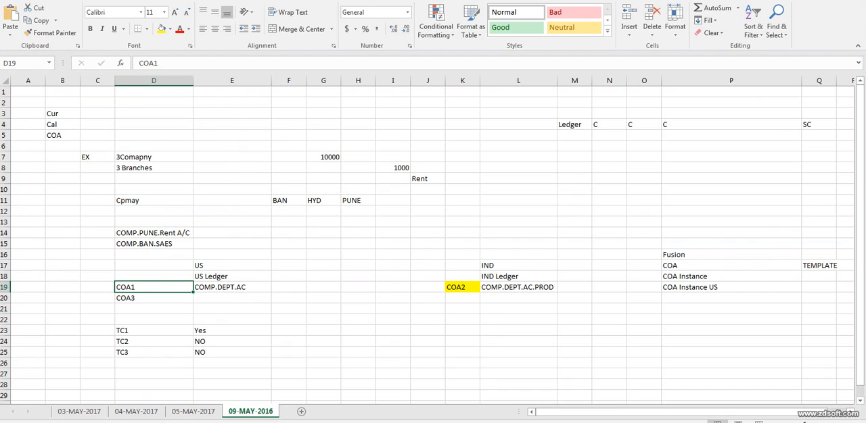
pyautogui.click(574, 287)
pyautogui.click(153, 298)
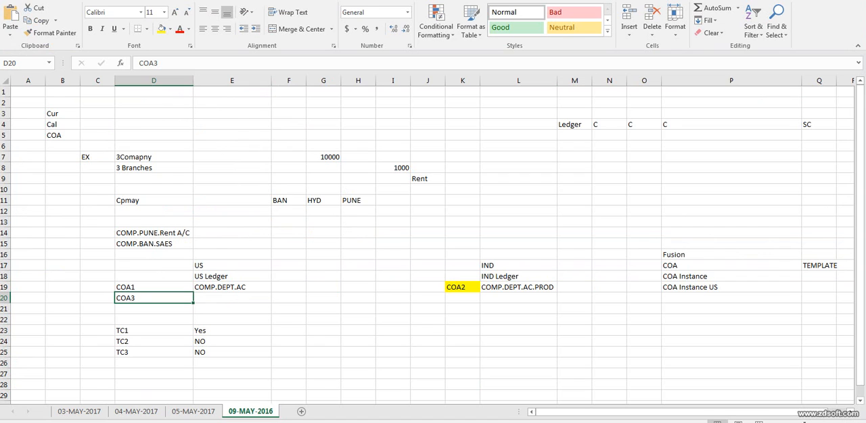
pyautogui.click(518, 298)
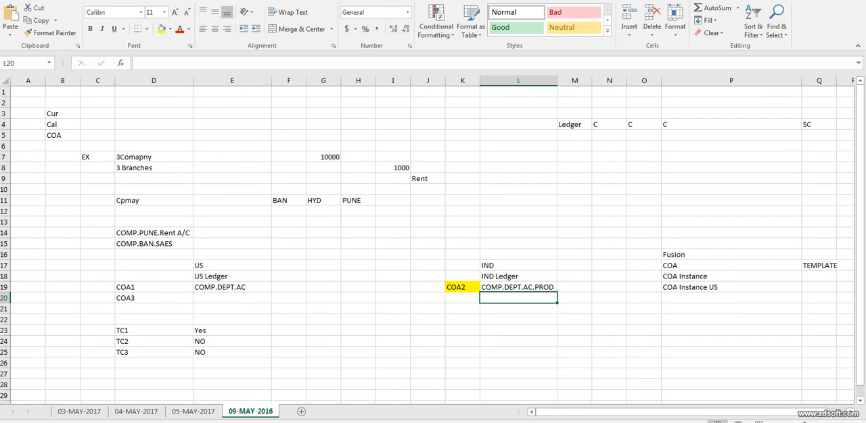
# Compare the COA1 and COA2 segment structures of the US and IND ledgers with the Fusion COA Instance entries in column P.
pyautogui.click(154, 287)
pyautogui.click(232, 266)
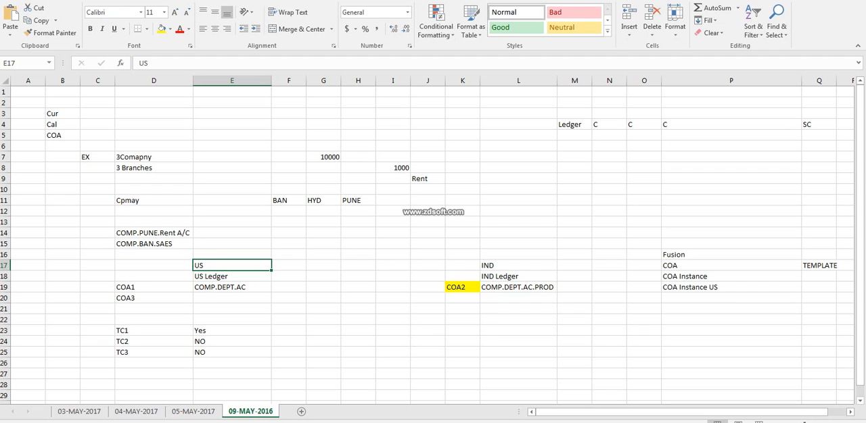
pyautogui.doubleClick(131, 288)
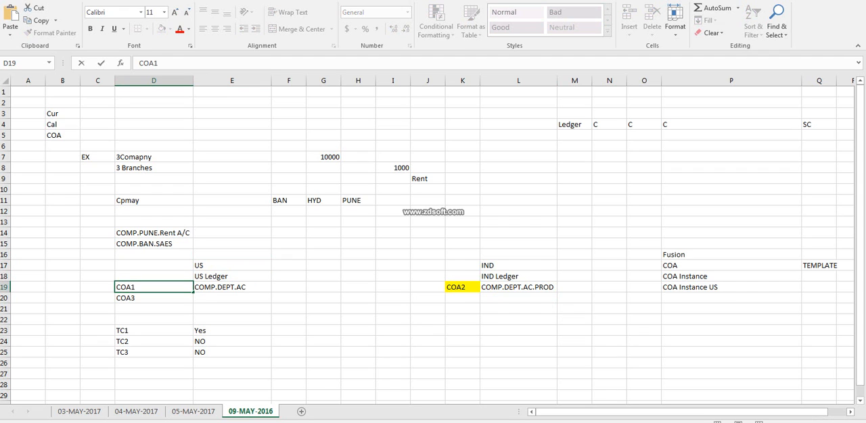
pyautogui.click(643, 298)
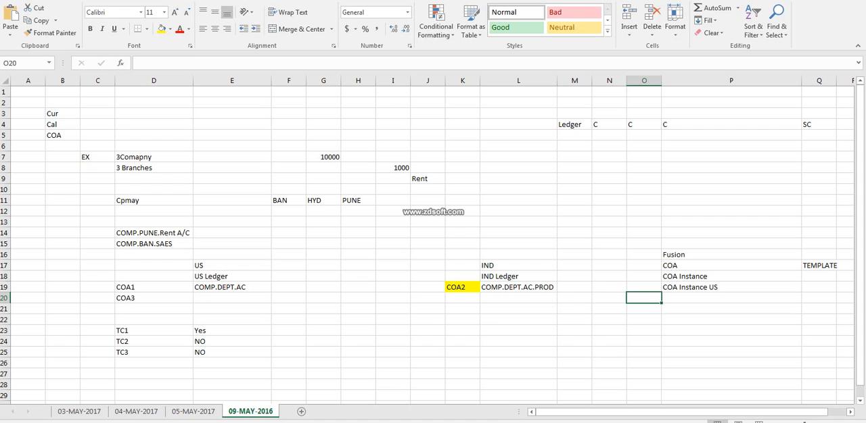
pyautogui.moveTo(703, 276); pyautogui.dragTo(703, 298)
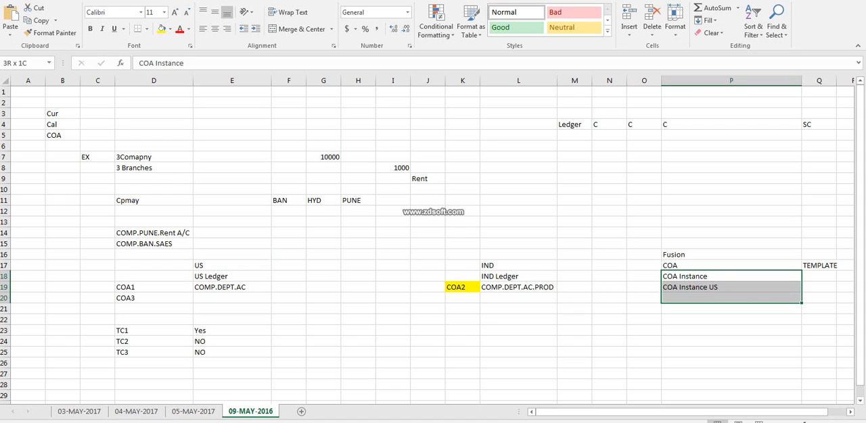
pyautogui.click(703, 276)
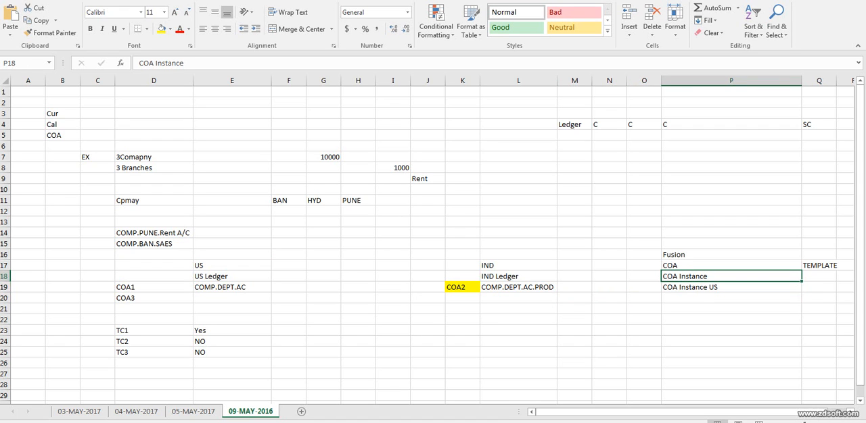
pyautogui.click(232, 288)
pyautogui.click(703, 288)
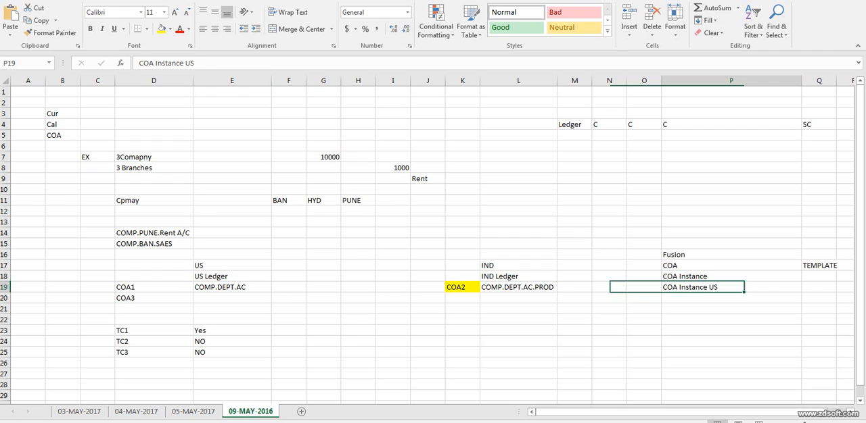
pyautogui.click(518, 287)
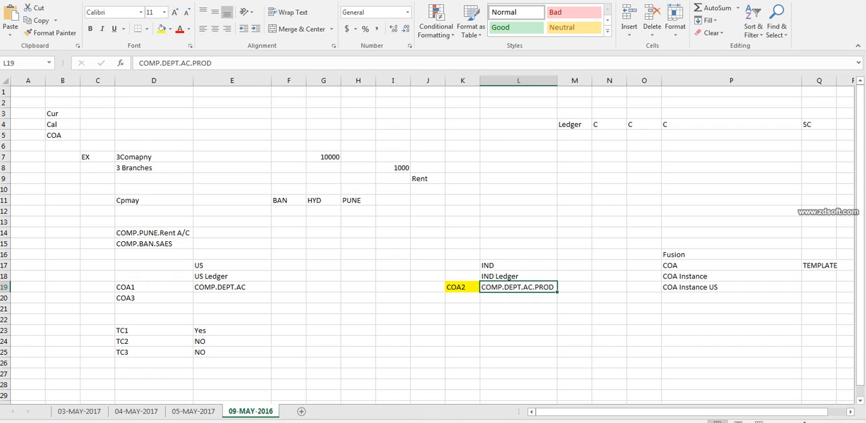
pyautogui.click(608, 309)
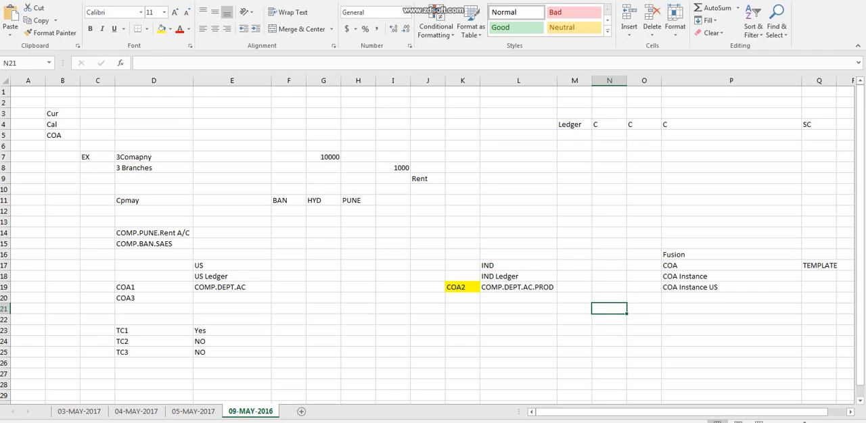
pyautogui.click(153, 298)
pyautogui.click(153, 288)
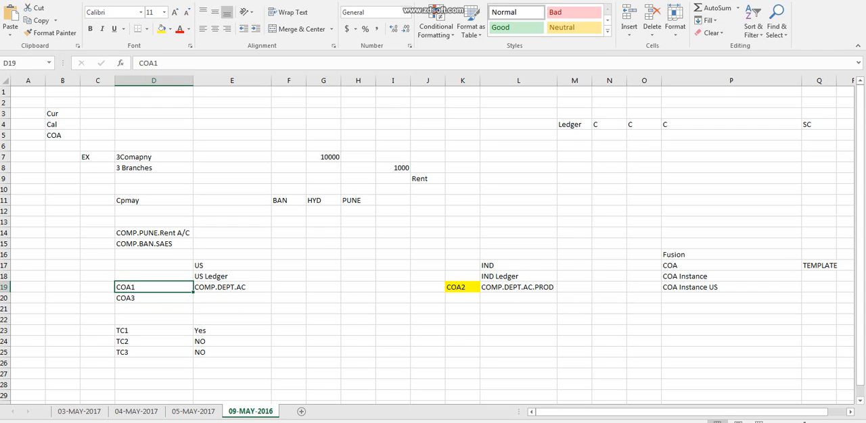
pyautogui.click(232, 288)
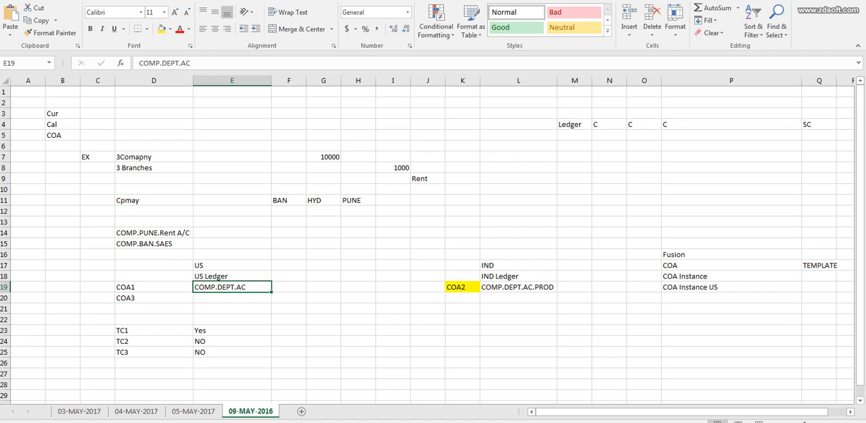
# Copy the COMP.DEPT.AC.PROD entry from L19 to M24 and fit column M's width to its content.
pyautogui.click(518, 287)
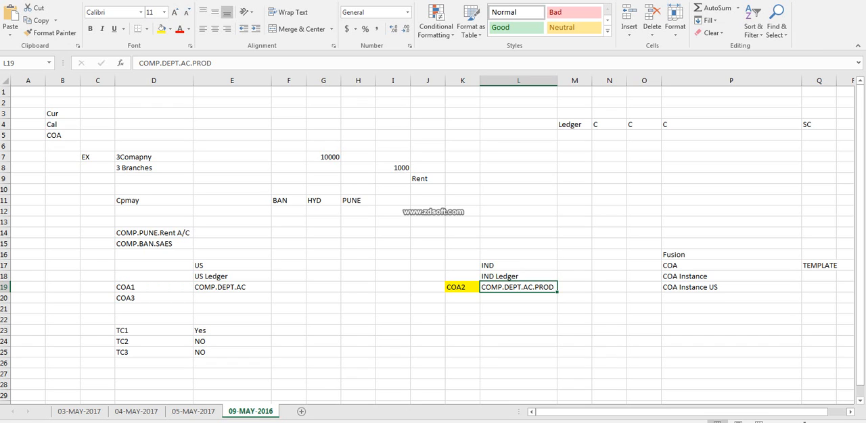
pyautogui.hotkey('ctrl', 'c')
pyautogui.click(574, 341)
pyautogui.hotkey('ctrl', 'v')
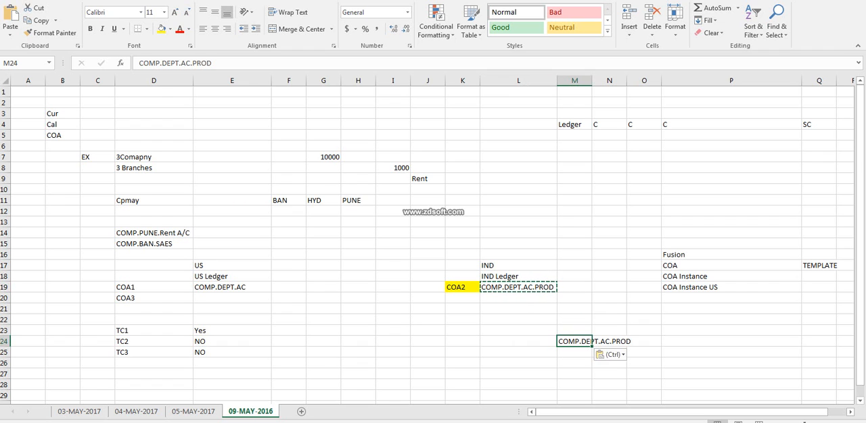
pyautogui.doubleClick(591, 81)
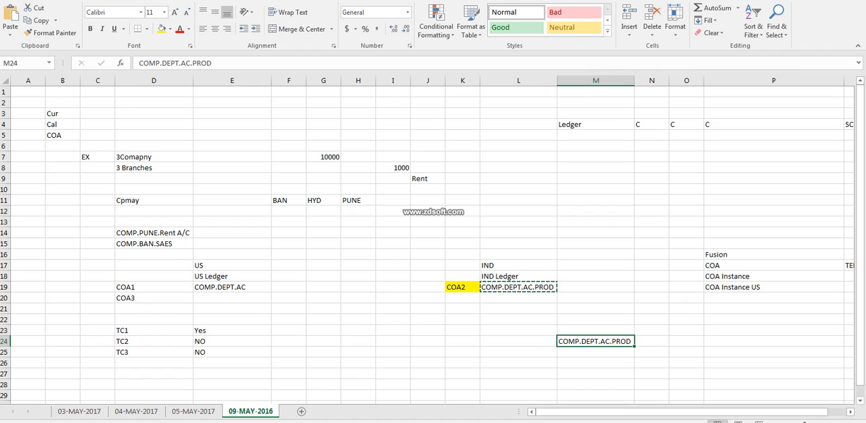
# Check the segment string in M24 against the IND_COA_INSTANCE segment instances in Oracle Fusion and return to the Excel sheet's COA Instance entries.
pyautogui.click(751, 277)
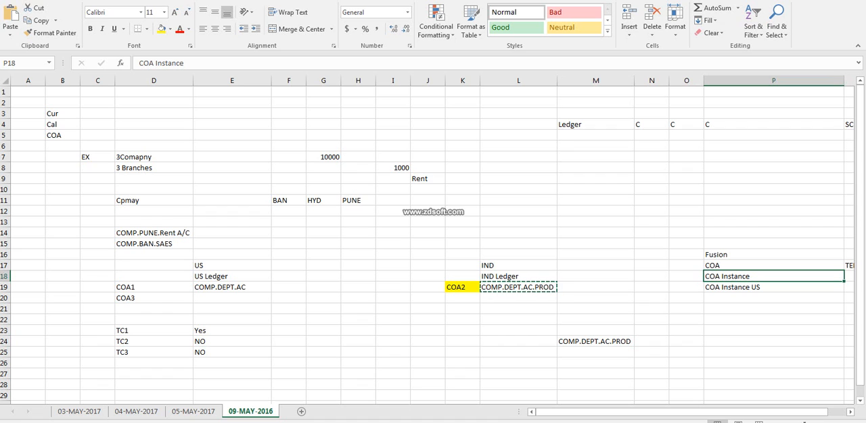
pyautogui.doubleClick(626, 341)
pyautogui.doubleClick(626, 341)
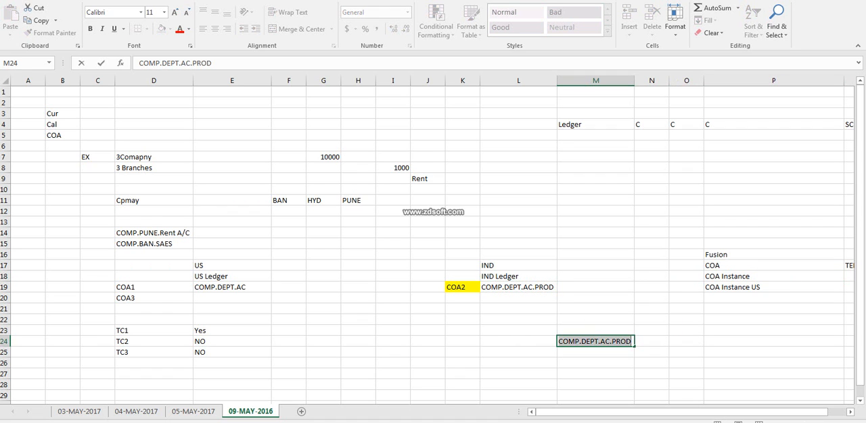
pyautogui.hotkey('alt', 'Tab')
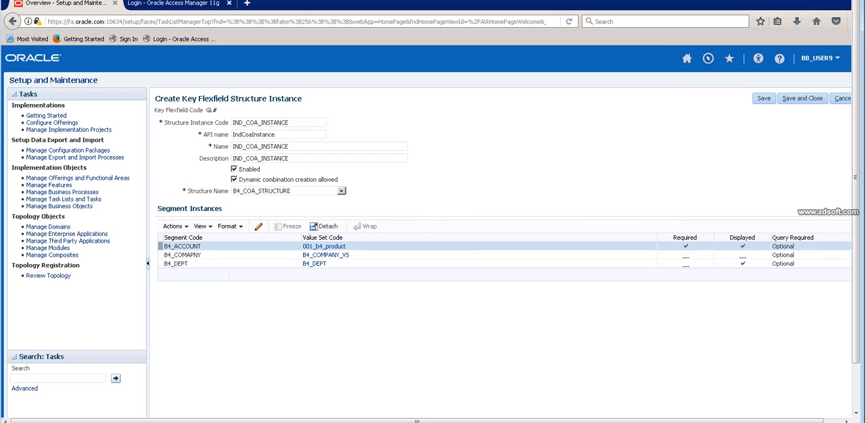
pyautogui.hotkey('alt', 'Tab')
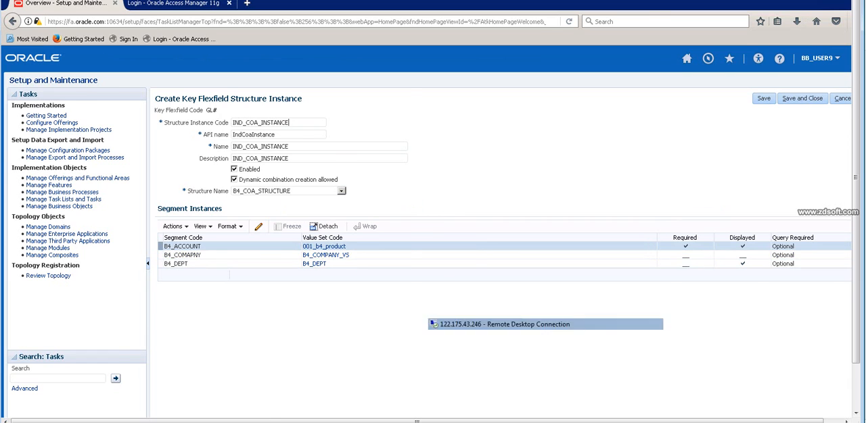
pyautogui.click(760, 288)
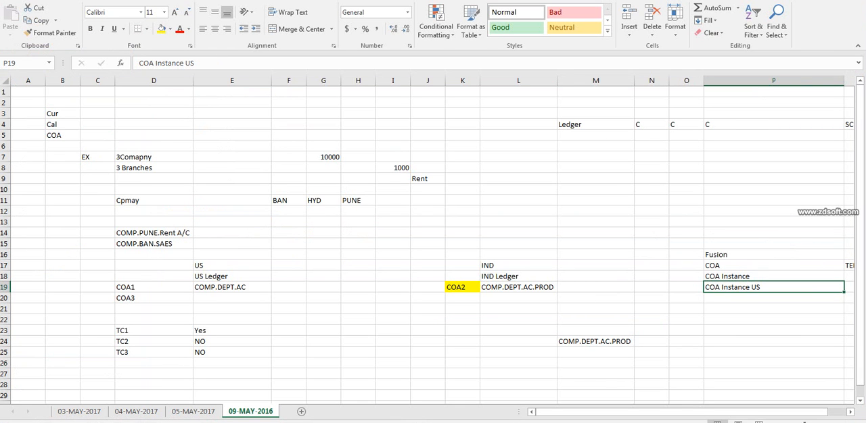
pyautogui.click(595, 341)
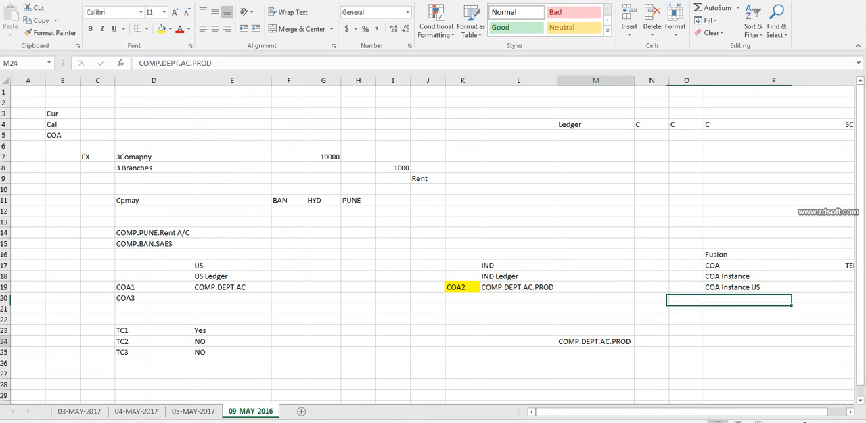
# Enter COA EMA Insatnce in cell P20, directly below the COA Instance US entry.
pyautogui.click(518, 265)
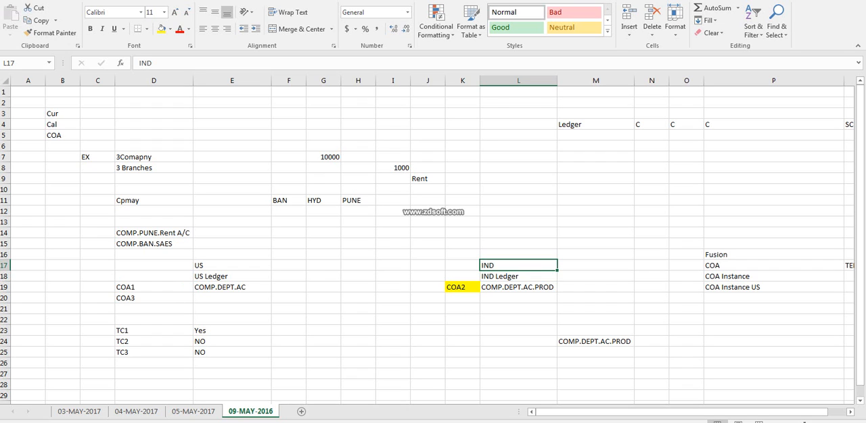
pyautogui.click(651, 266)
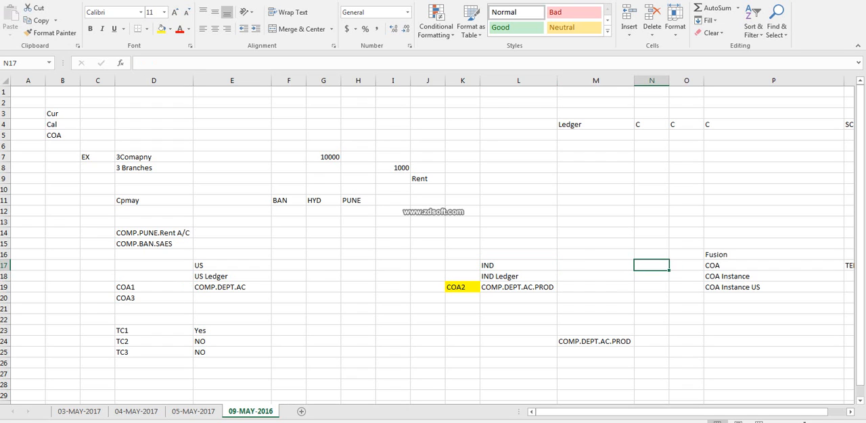
pyautogui.click(773, 298)
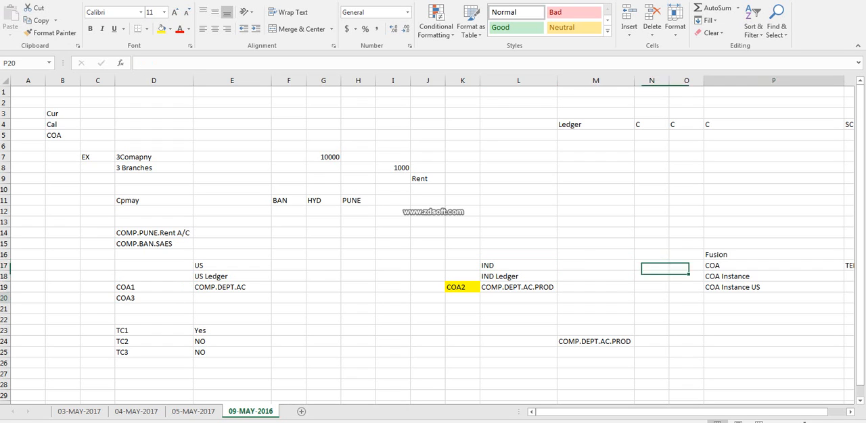
pyautogui.write('COA EMA')
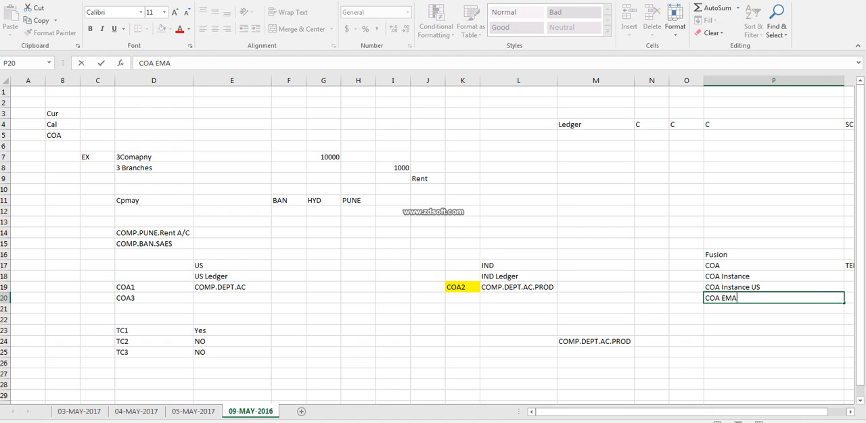
pyautogui.press('Left')
pyautogui.press('Right')
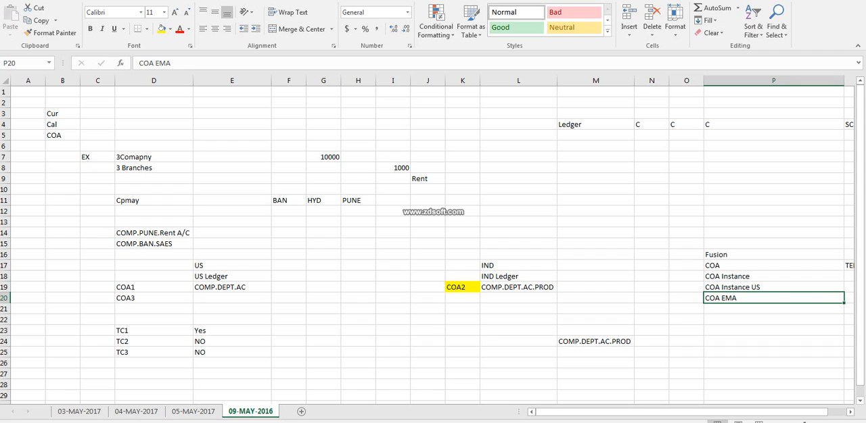
pyautogui.press('F2')
pyautogui.write('Insat')
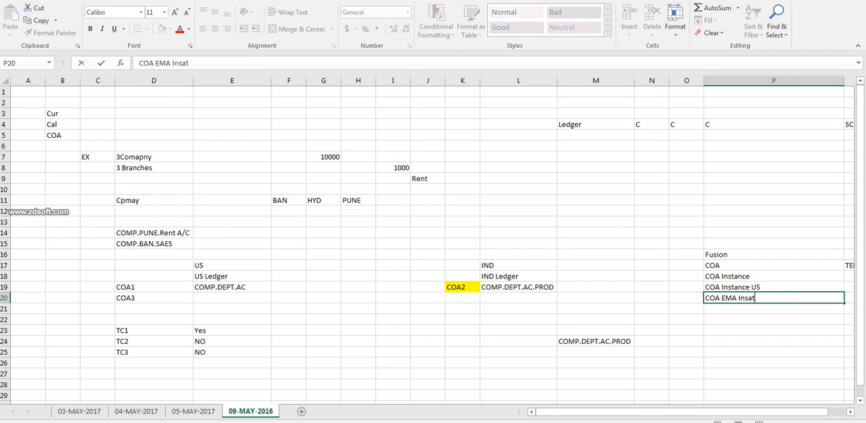
pyautogui.write('nce')
pyautogui.click(652, 299)
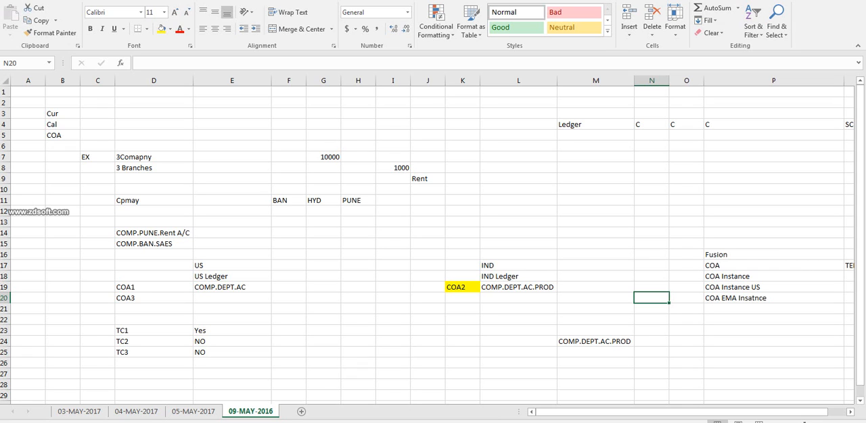
pyautogui.click(773, 265)
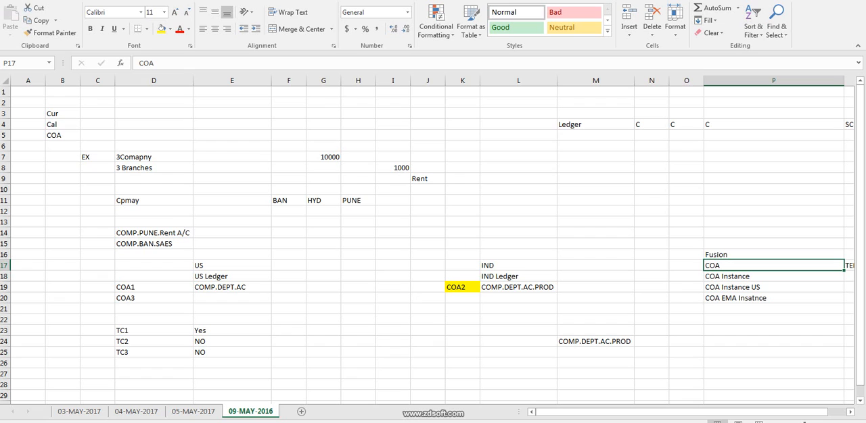
pyautogui.press('F2')
pyautogui.hotkey('shift', 'Home')
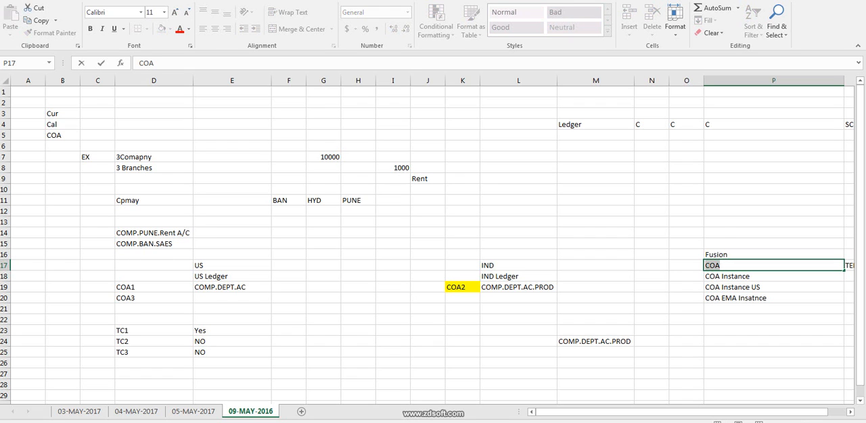
pyautogui.hotkey('ctrl', 'c')
pyautogui.click(651, 178)
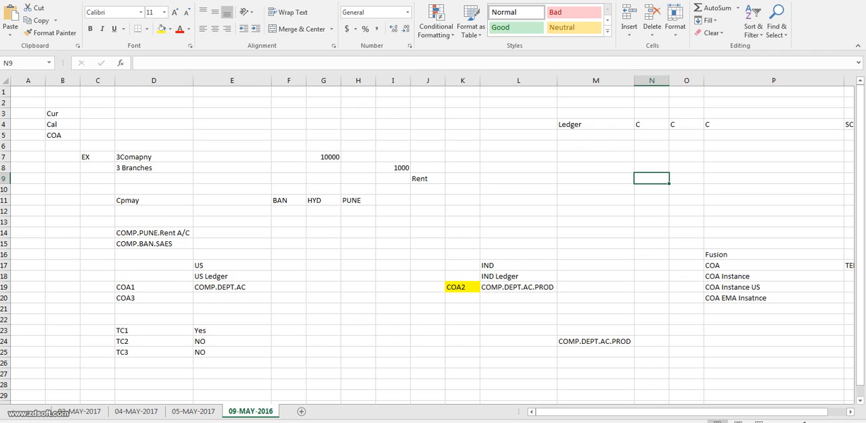
pyautogui.click(757, 298)
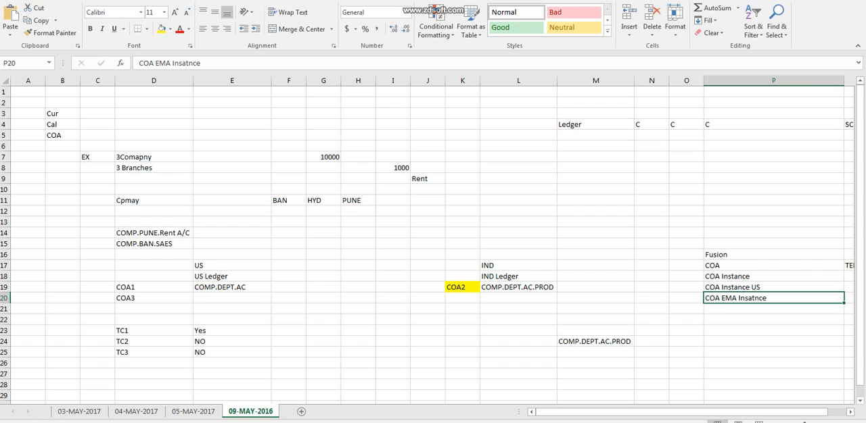
# Enter COA in cell N9 and the number 7 beside it in cell O9.
pyautogui.click(652, 179)
pyautogui.write('COA')
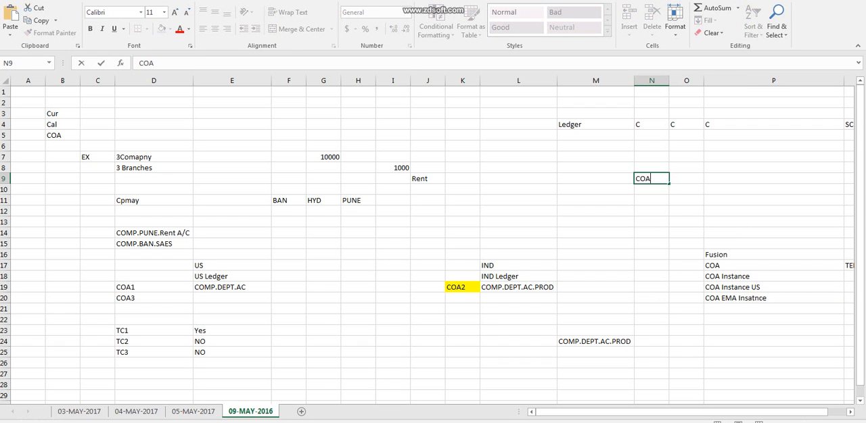
pyautogui.press('Tab')
pyautogui.write('6')
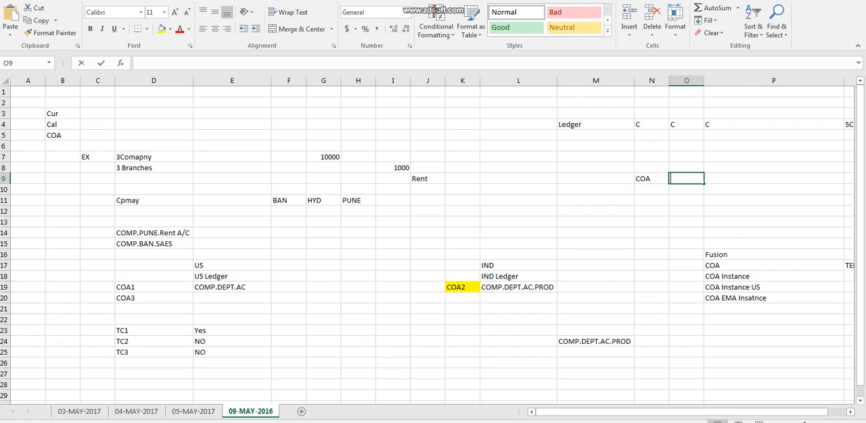
pyautogui.press('BackSpace')
pyautogui.write('7')
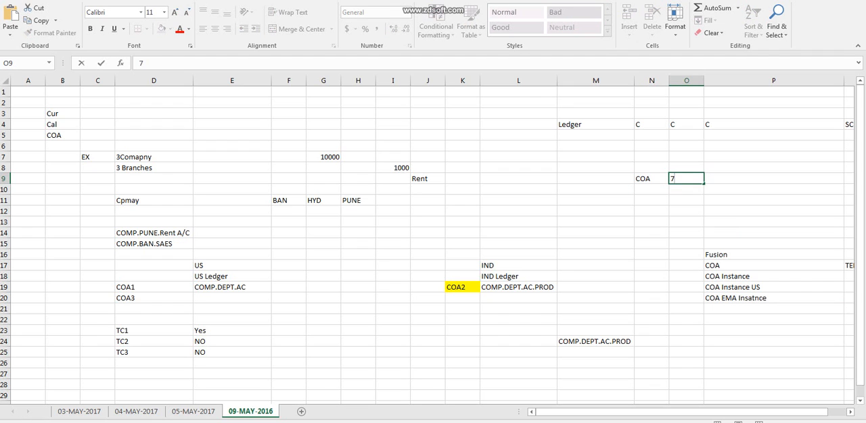
pyautogui.click(773, 265)
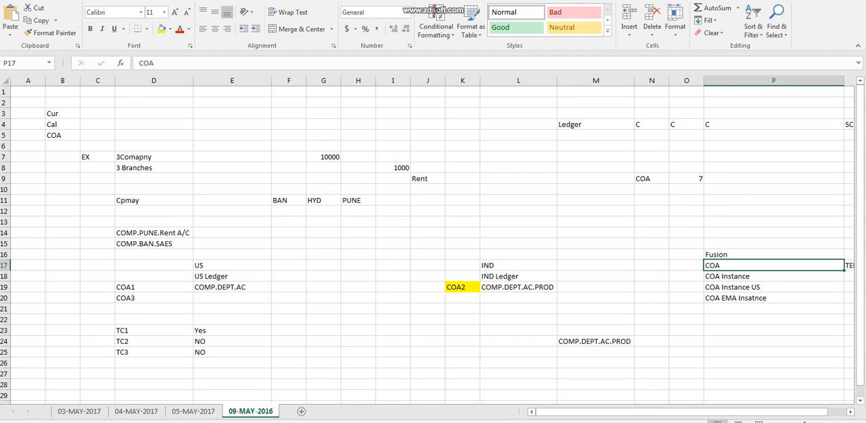
pyautogui.click(773, 277)
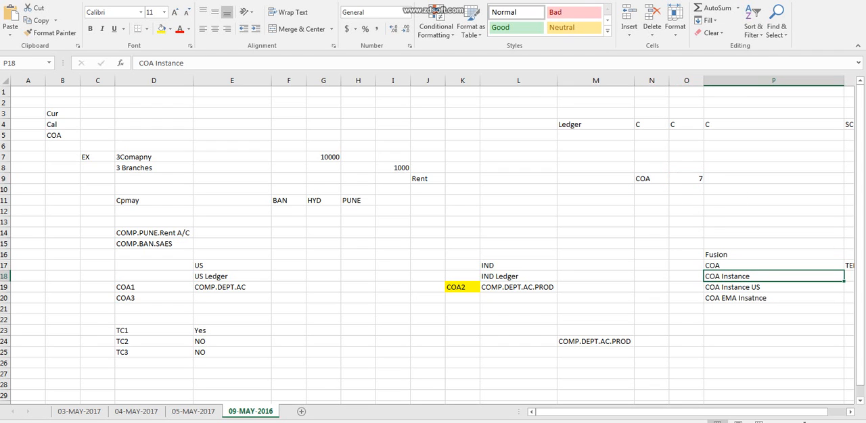
# Review the COA and COA Instance entries in P17:P20 against the US Ledger in E18 and the COA count in N9:O9.
pyautogui.click(773, 287)
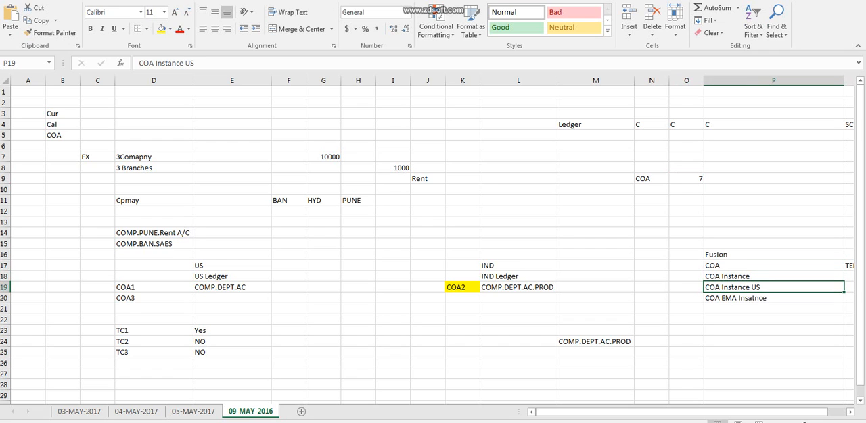
pyautogui.click(773, 298)
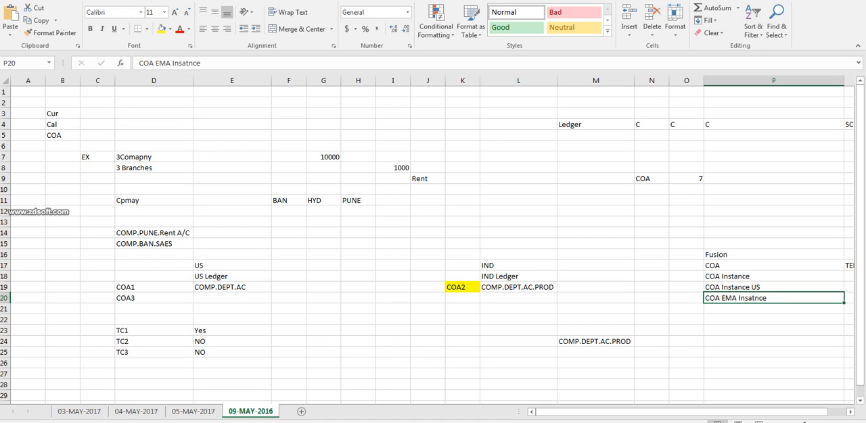
pyautogui.moveTo(773, 266); pyautogui.dragTo(773, 309)
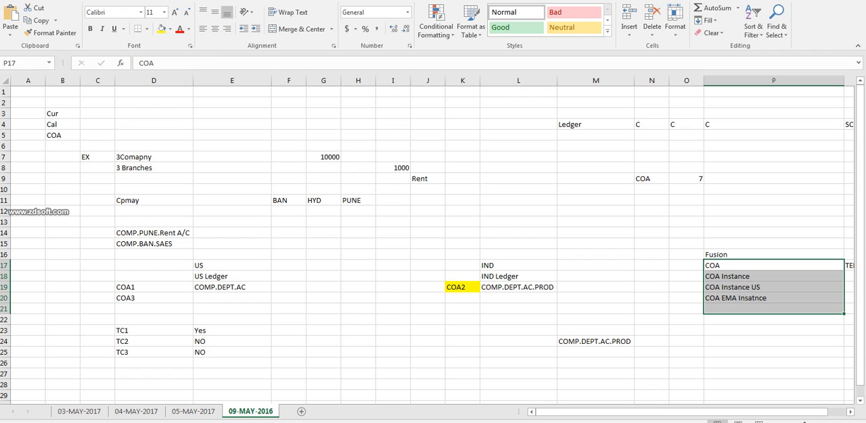
pyautogui.click(289, 287)
pyautogui.click(773, 266)
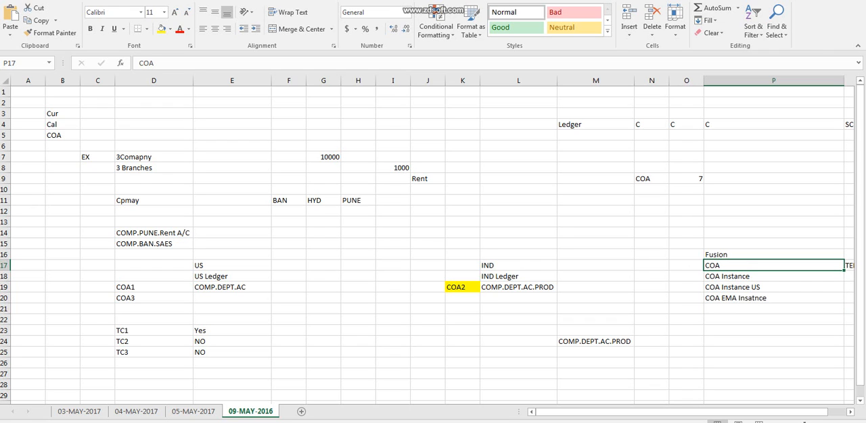
pyautogui.moveTo(773, 277); pyautogui.dragTo(773, 318)
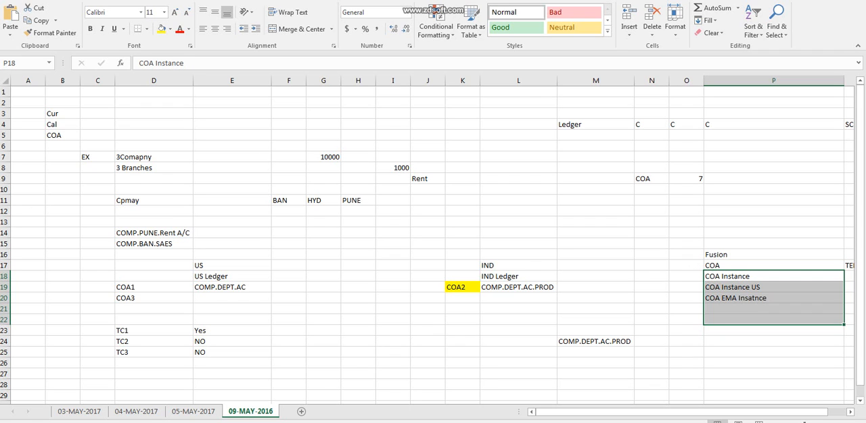
pyautogui.click(773, 277)
pyautogui.click(232, 276)
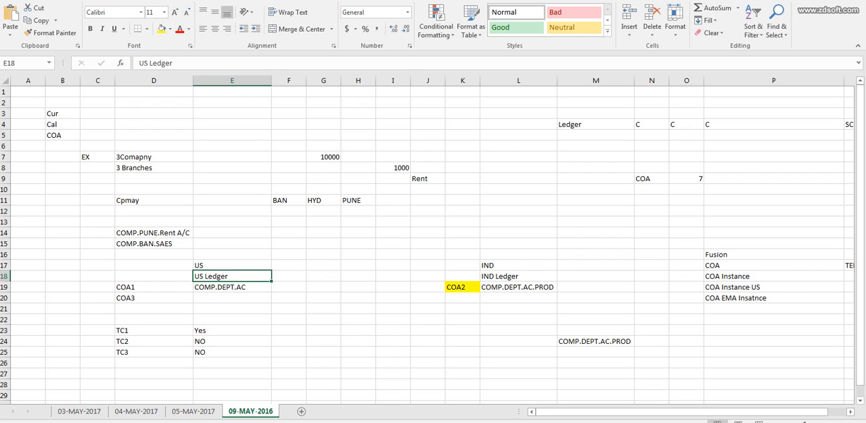
pyautogui.click(651, 179)
pyautogui.click(685, 179)
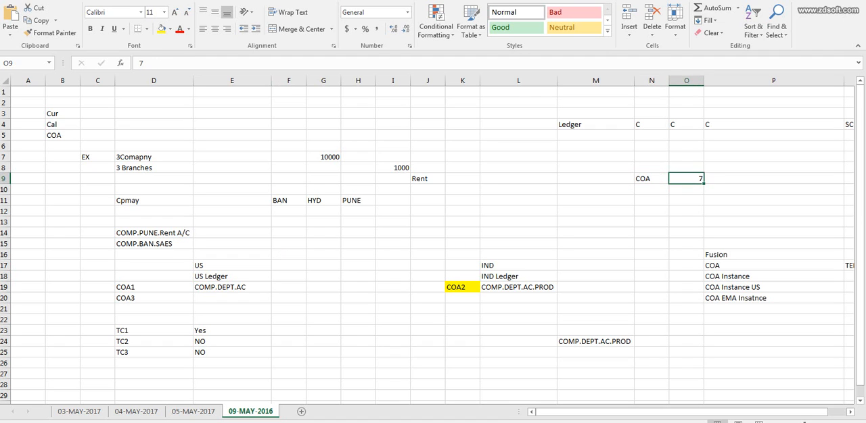
pyautogui.moveTo(773, 277); pyautogui.dragTo(773, 298)
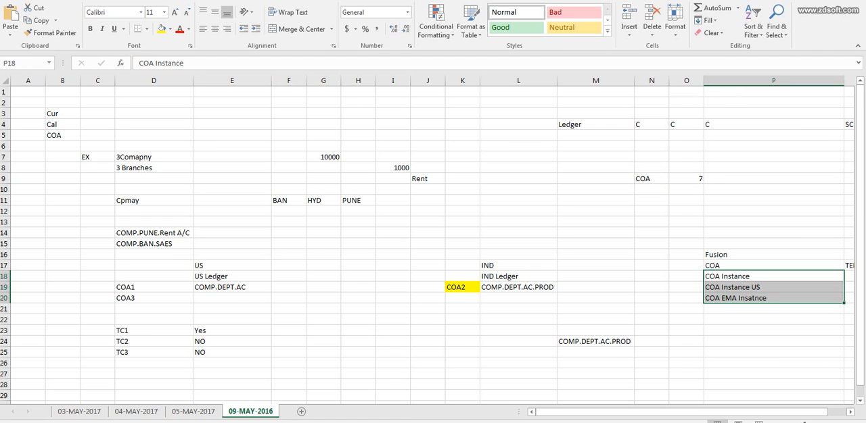
# Switch to Oracle Fusion, leave the chart of accounts structure pages and open Manage Primary Ledgers under Procurement's Financial Reporting Structures.
pyautogui.hotkey('alt', 'Tab')
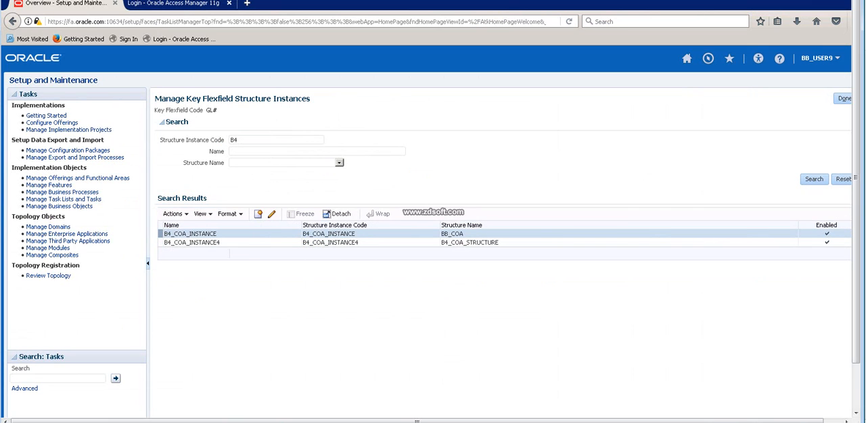
pyautogui.doubleClick(233, 140)
pyautogui.press('BackSpace')
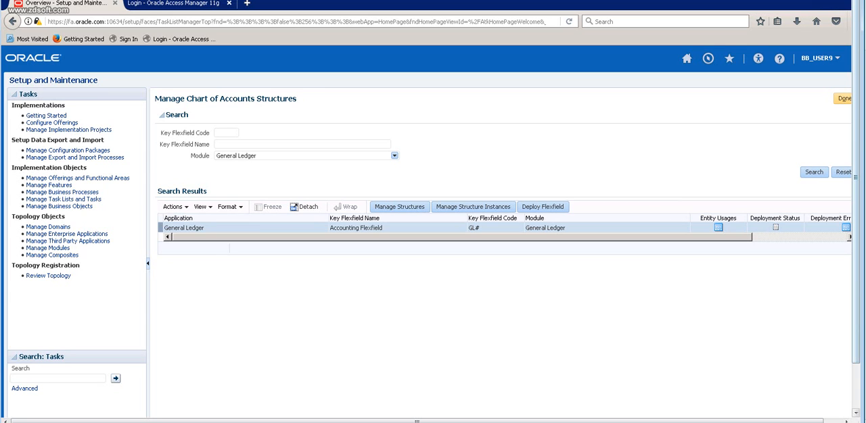
pyautogui.click(842, 98)
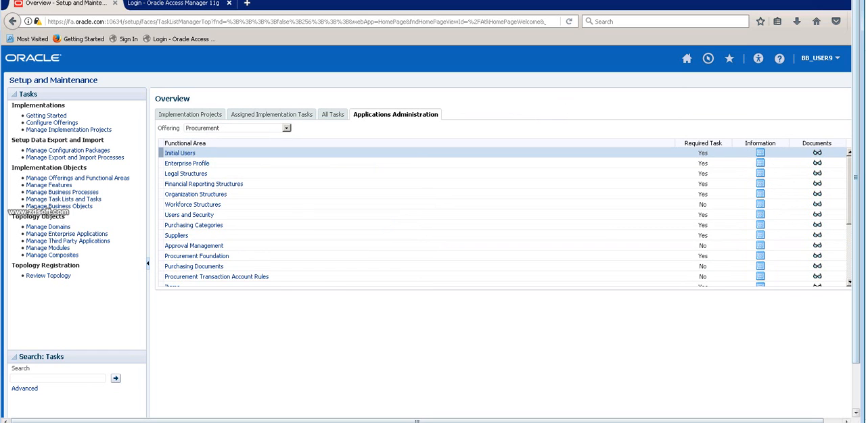
pyautogui.click(204, 184)
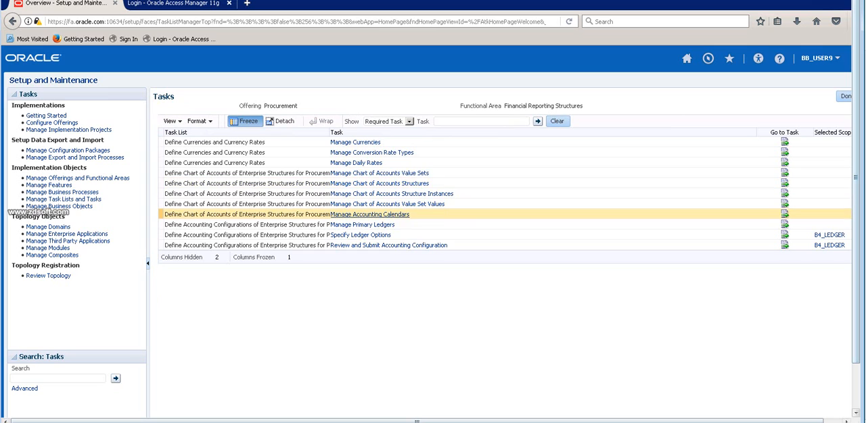
pyautogui.click(362, 225)
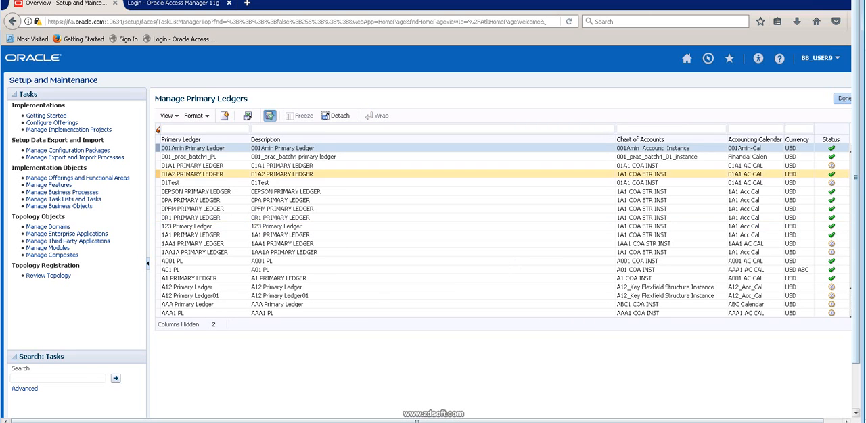
# Start a new primary ledger and enter B4_LEDGER4 as both its name and description.
pyautogui.click(224, 116)
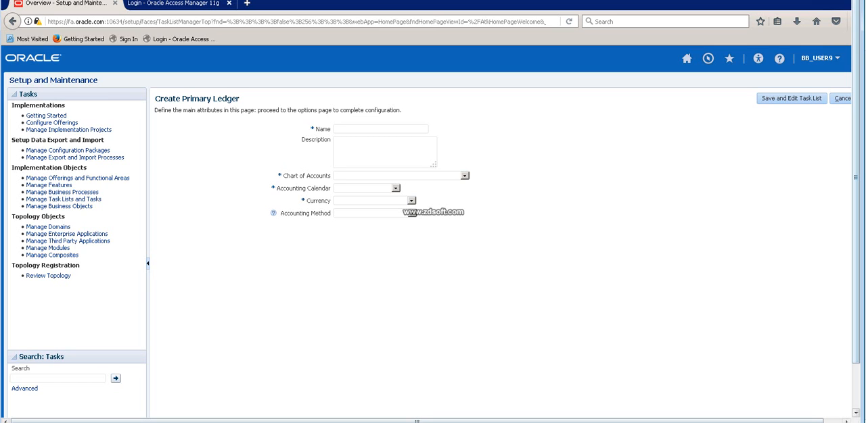
pyautogui.write('B4_LED')
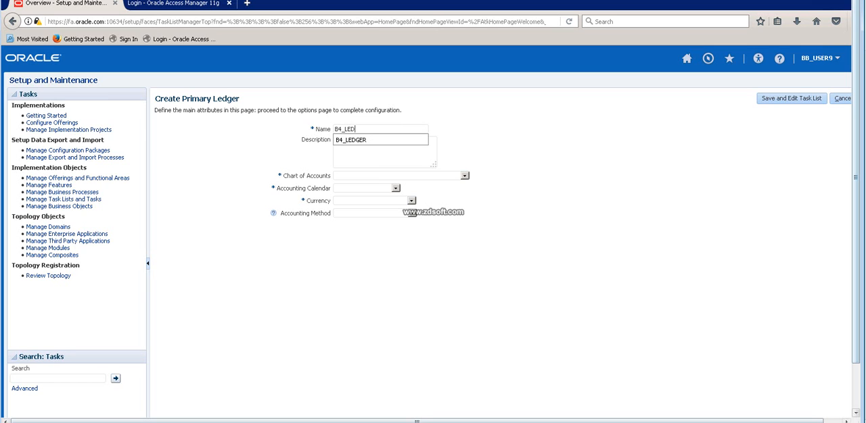
pyautogui.write('GER')
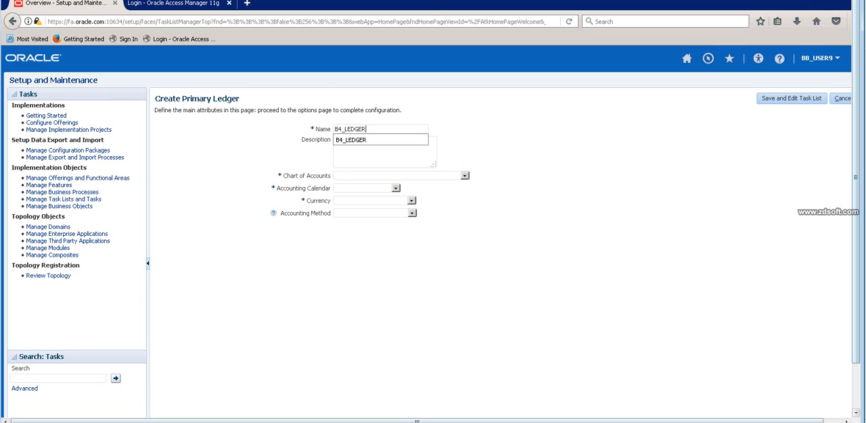
pyautogui.write('4')
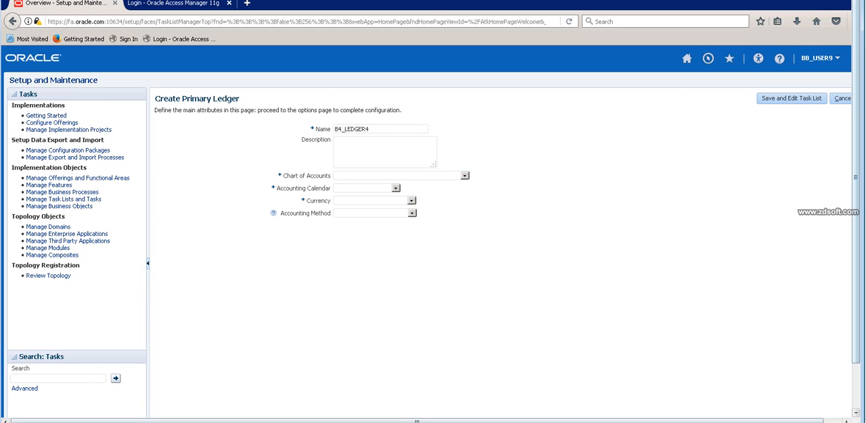
pyautogui.moveTo(370, 129); pyautogui.dragTo(334, 129)
pyautogui.hotkey('ctrl', 'c')
pyautogui.click(336, 142)
pyautogui.hotkey('ctrl', 'v')
# Assign the chart of accounts B4_COA_INSTANCE4 and the accounting calendar B4_CALENDAR to the new primary ledger.
pyautogui.click(465, 176)
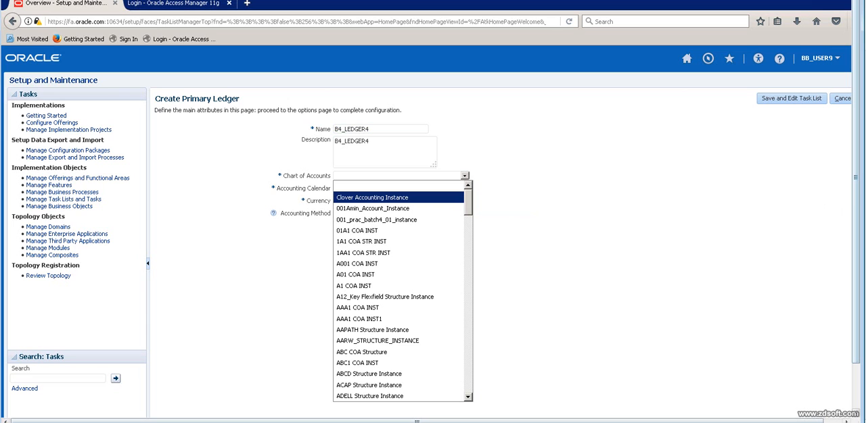
pyautogui.scroll(-10, 402, 291)
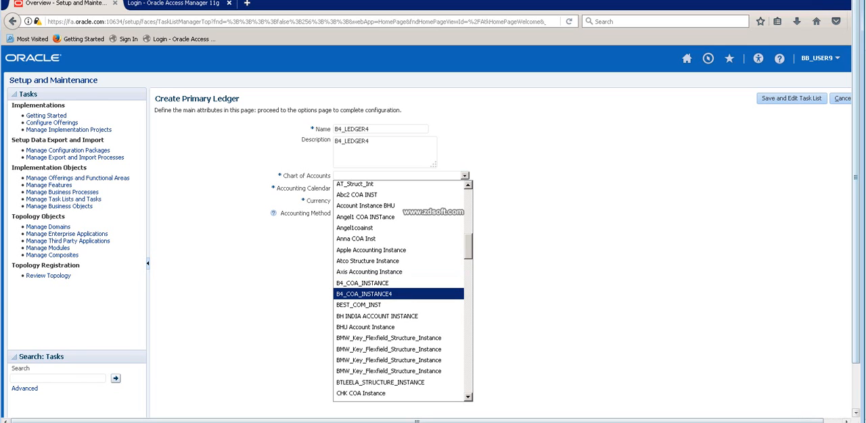
pyautogui.click(380, 294)
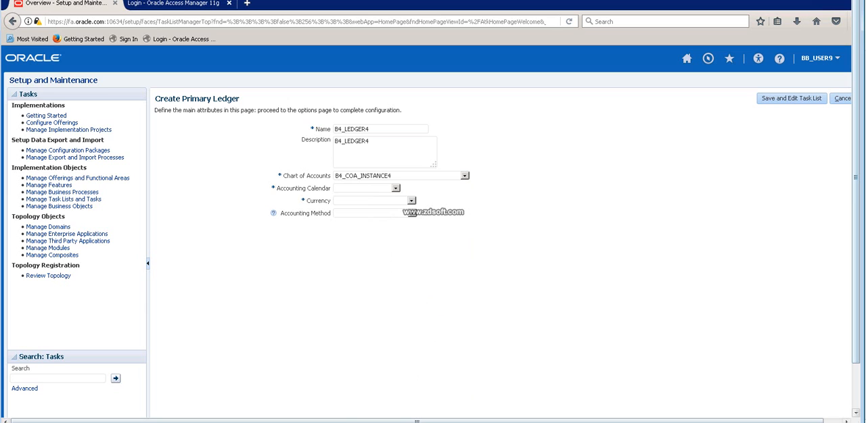
pyautogui.click(396, 189)
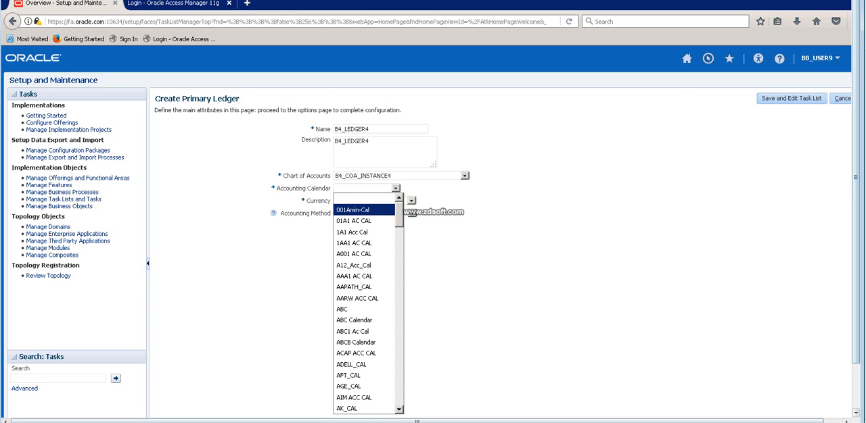
pyautogui.scroll(-5, 367, 304)
pyautogui.scroll(-2, 363, 254)
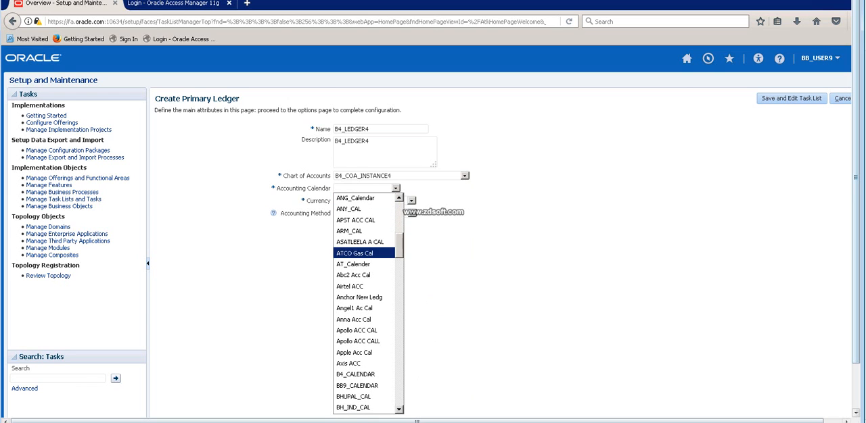
pyautogui.press('b')
pyautogui.press('Return')
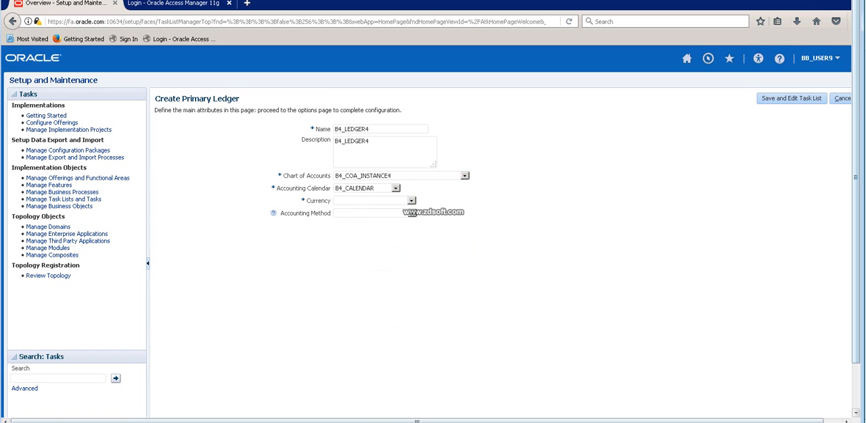
# Set the ledger's currency to USD - US Dollar and its accounting method to Standard Accrual, and save the ledger.
pyautogui.click(411, 201)
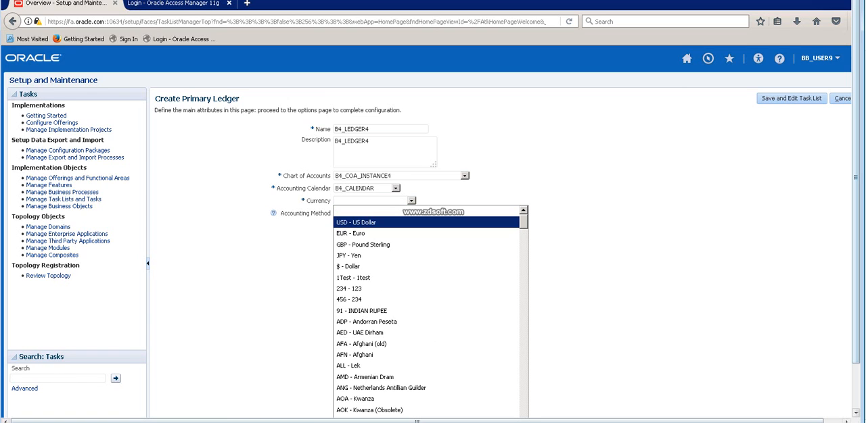
pyautogui.click(365, 221)
pyautogui.click(411, 213)
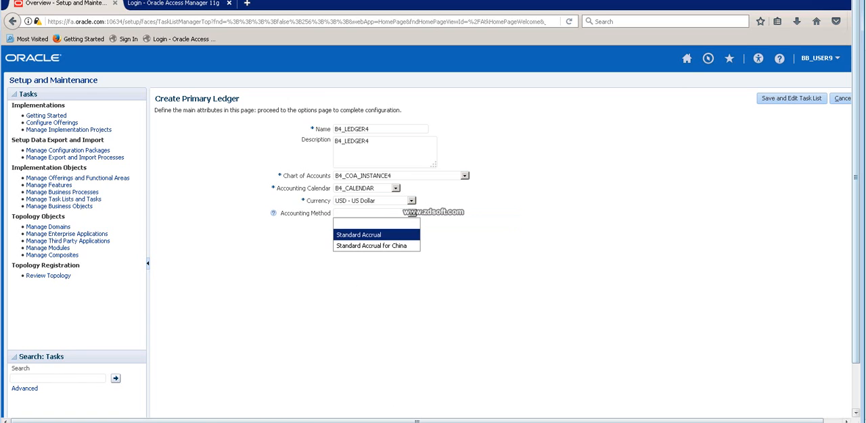
pyautogui.click(358, 232)
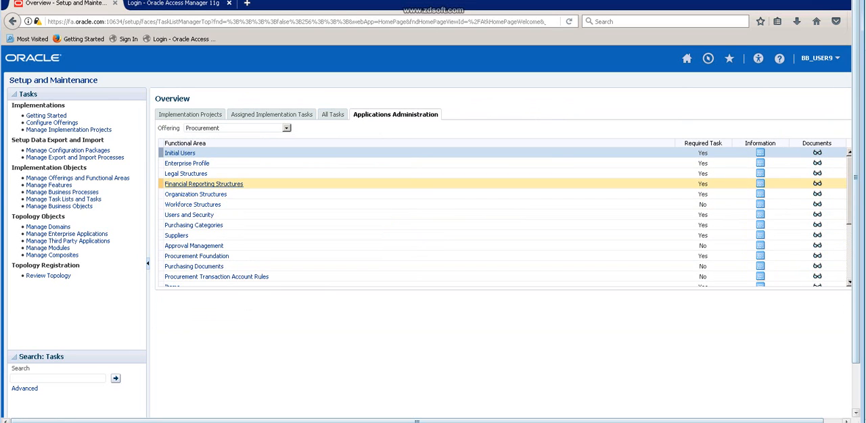
# Reopen Manage Primary Ledgers from Financial Reporting Structures and filter the primary ledgers by B4.
pyautogui.click(203, 184)
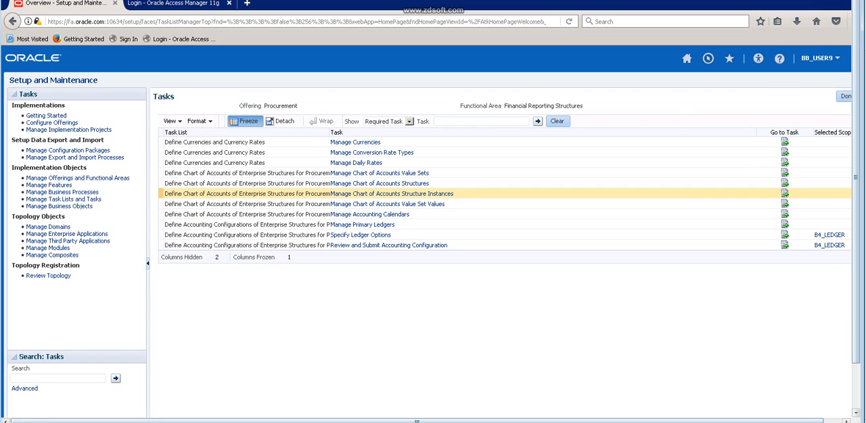
pyautogui.click(362, 224)
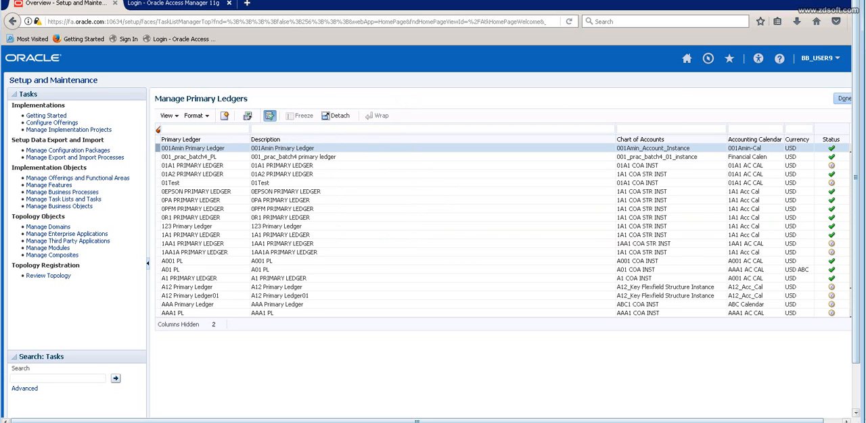
pyautogui.click(269, 115)
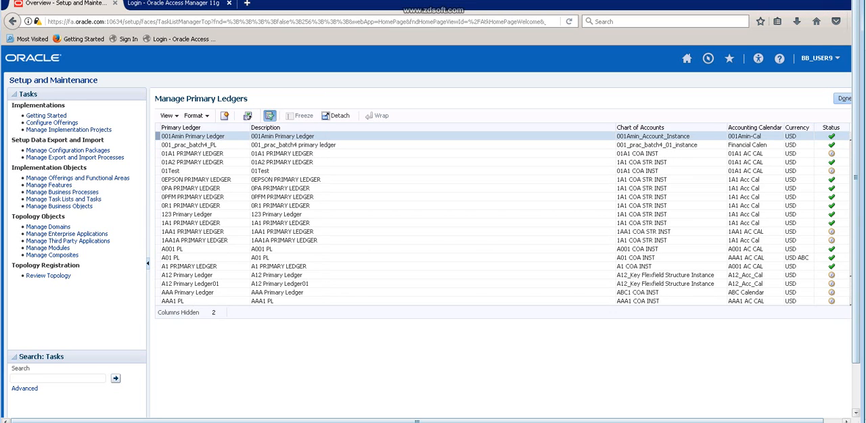
pyautogui.click(269, 115)
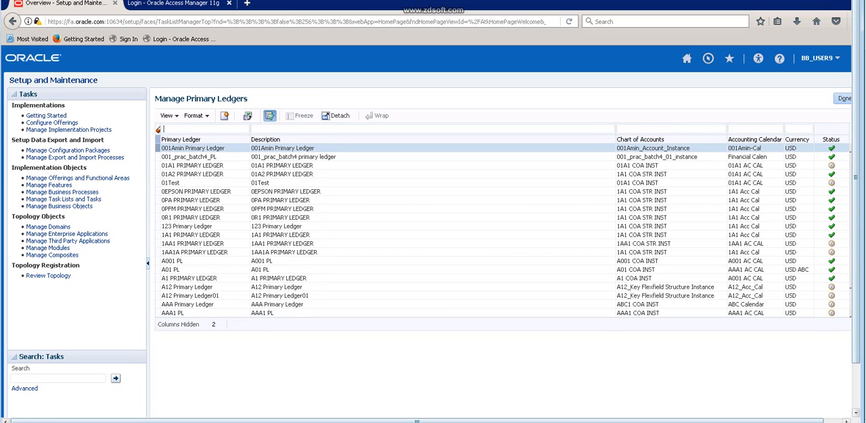
pyautogui.write('U')
pyautogui.press('BackSpace')
pyautogui.write('B4')
pyautogui.press('Return')
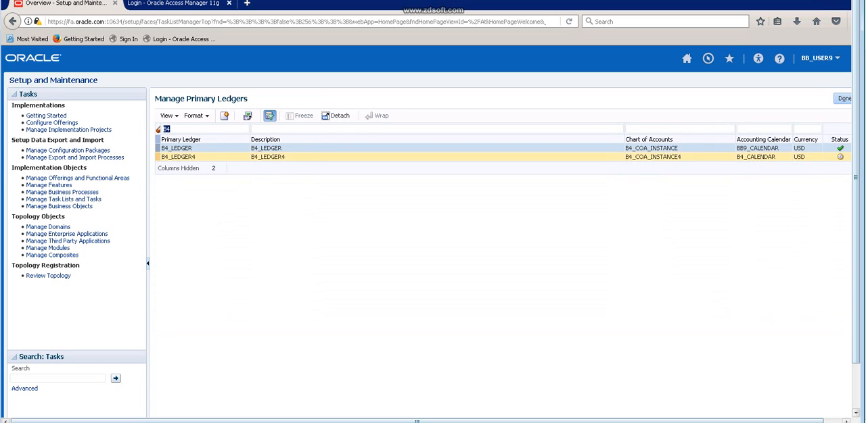
# Check the status of B4_LEDGER4 in the filtered list and return to the Financial Reporting Structures task list.
pyautogui.click(181, 157)
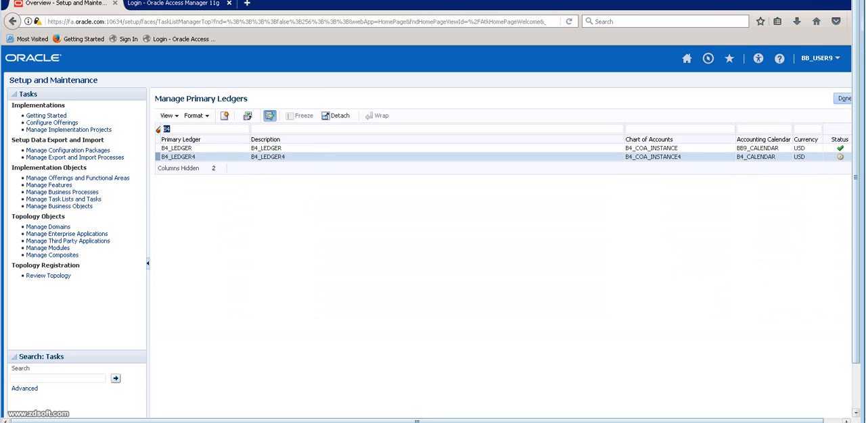
pyautogui.click(181, 157)
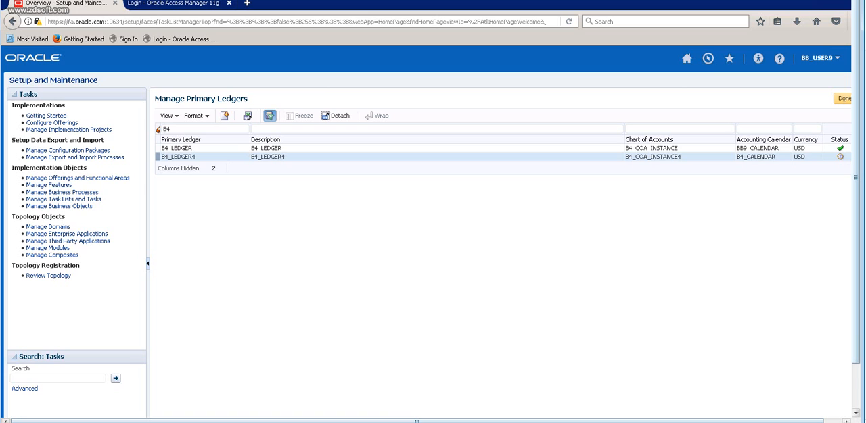
pyautogui.click(842, 98)
pyautogui.moveTo(840, 157)
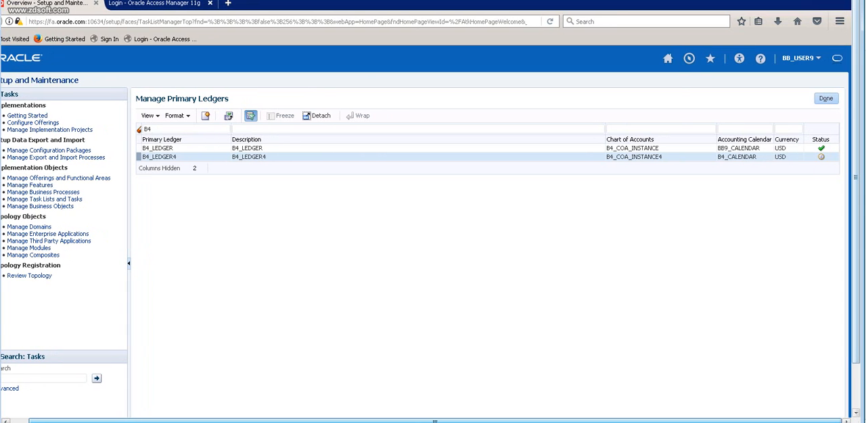
pyautogui.moveTo(820, 157)
pyautogui.click(826, 99)
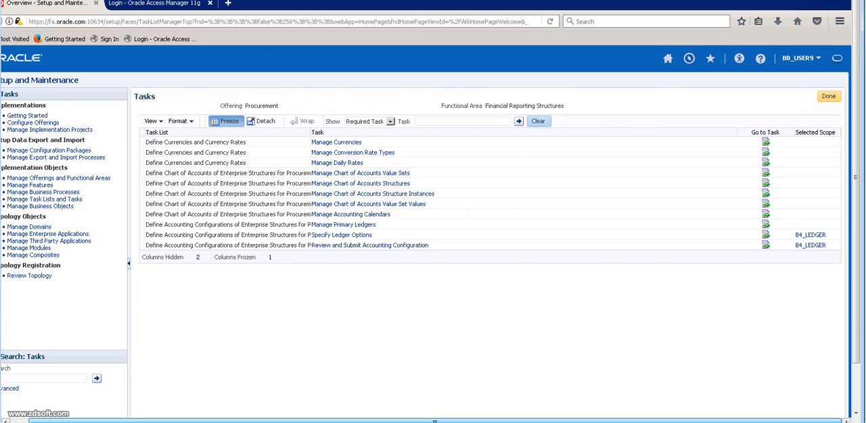
# Reopen the Financial Reporting Structures tasks, review the Specify Ledger Options page for B4_LEDGER, and leave it without saving.
pyautogui.click(828, 97)
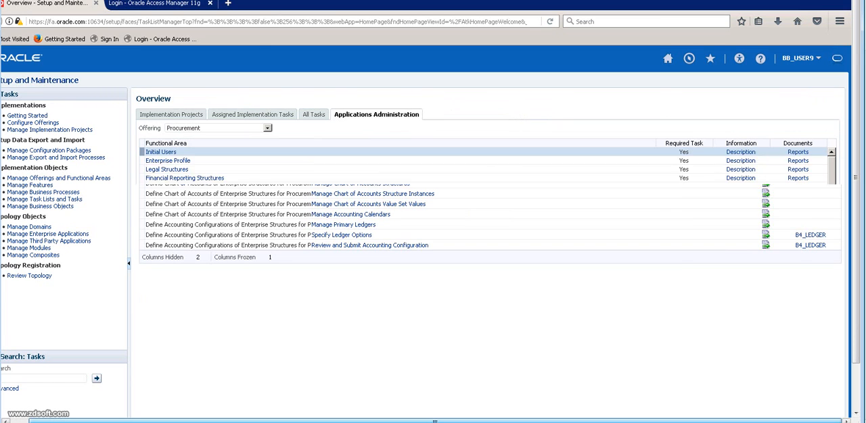
pyautogui.click(185, 184)
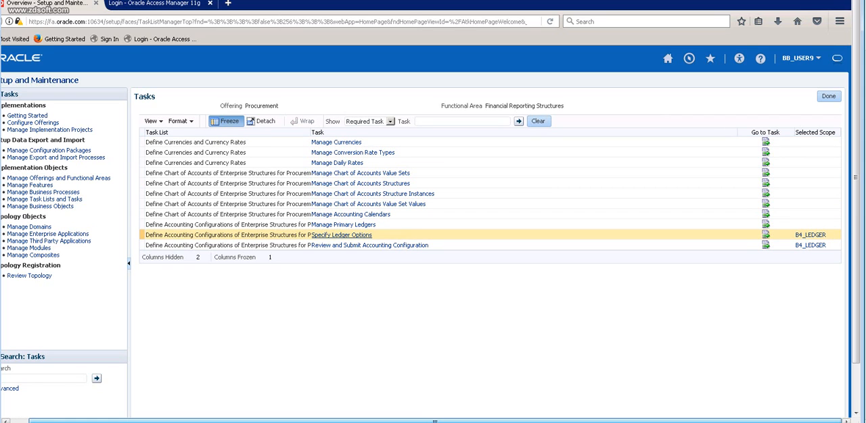
pyautogui.click(341, 234)
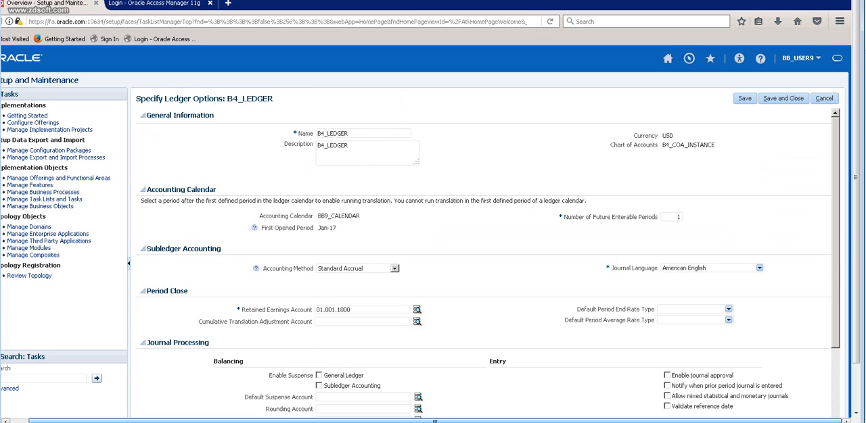
pyautogui.scroll(-3, 487, 264)
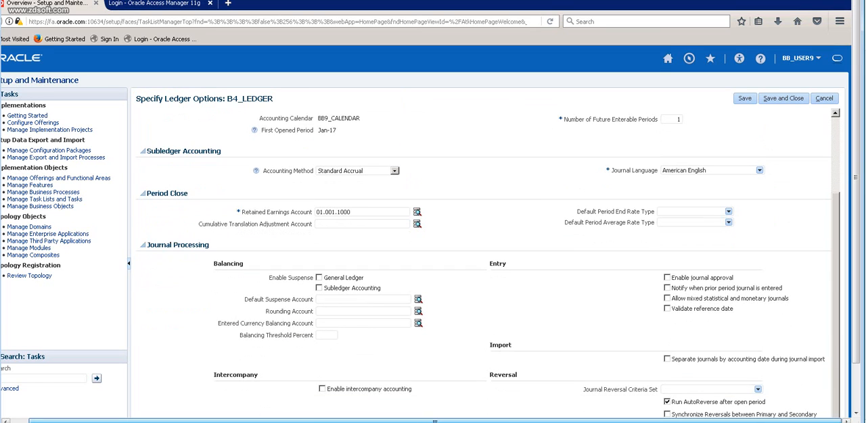
pyautogui.scroll(3, 487, 263)
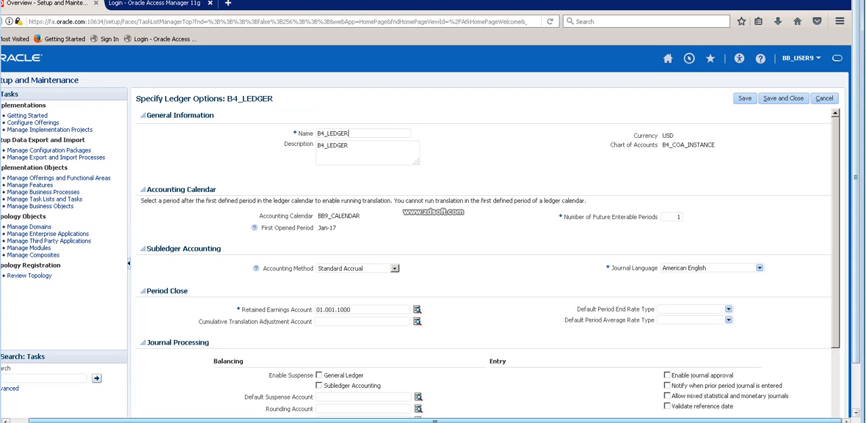
pyautogui.click(824, 99)
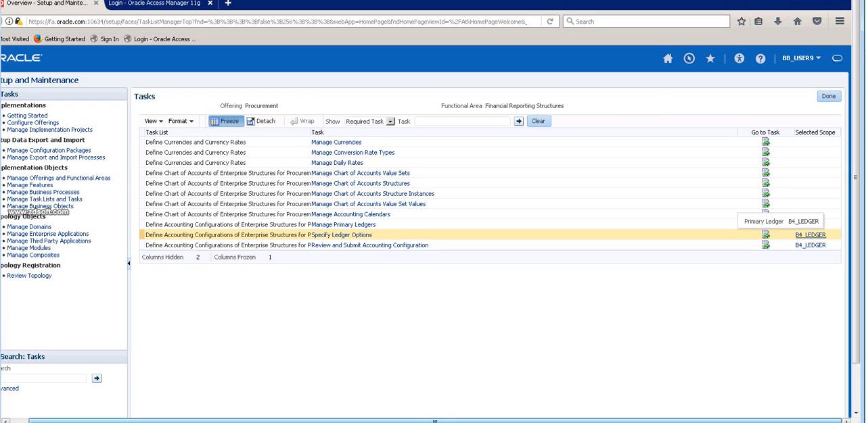
pyautogui.click(810, 235)
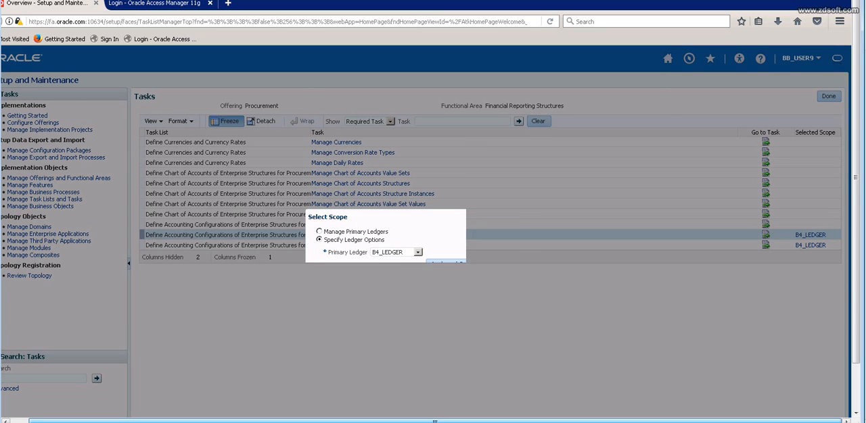
pyautogui.click(418, 252)
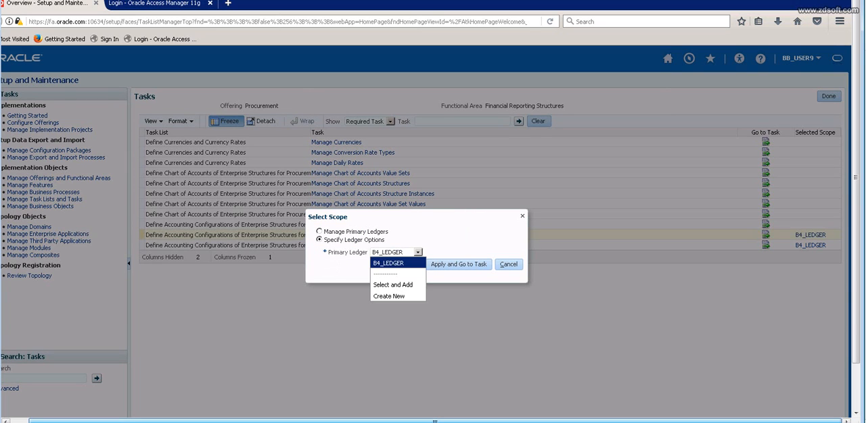
pyautogui.click(394, 285)
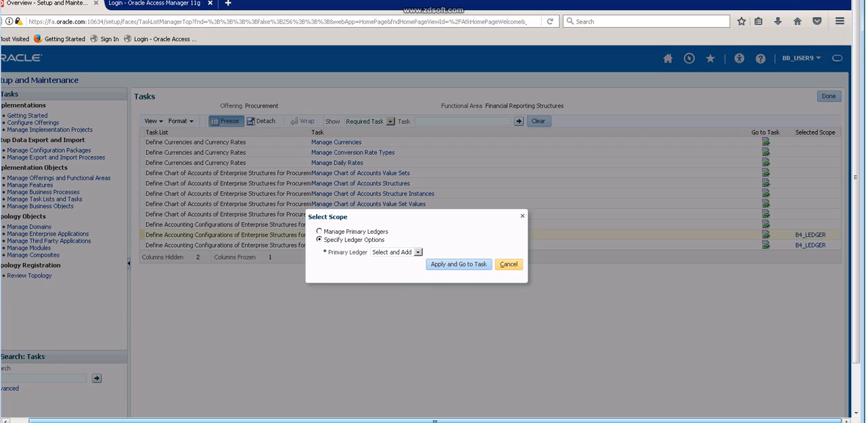
pyautogui.click(508, 265)
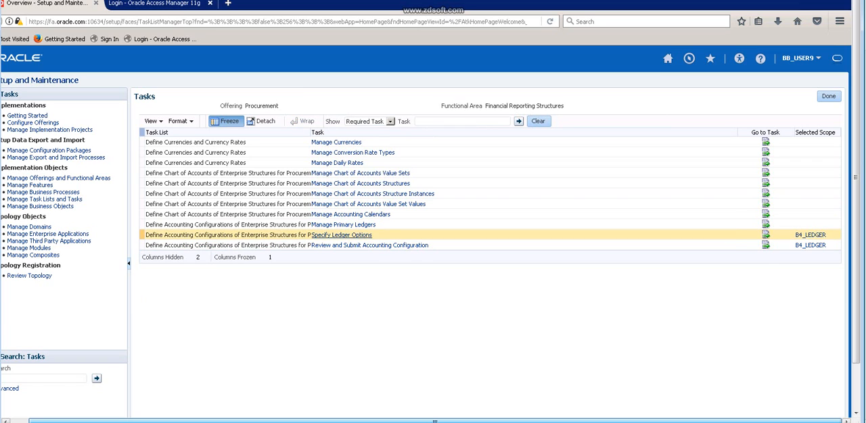
# Open Specify Ledger Options for B4_LEDGER and examine its name, chart of accounts, accounting calendar and number of future enterable periods.
pyautogui.click(342, 235)
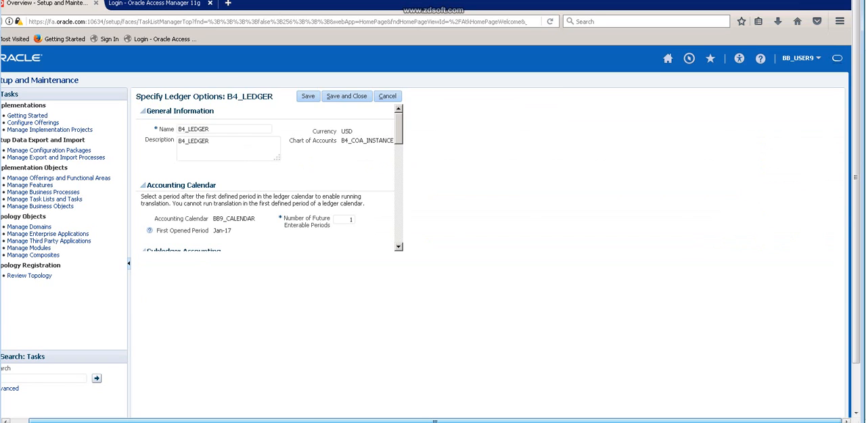
pyautogui.moveTo(227, 98); pyautogui.dragTo(273, 99)
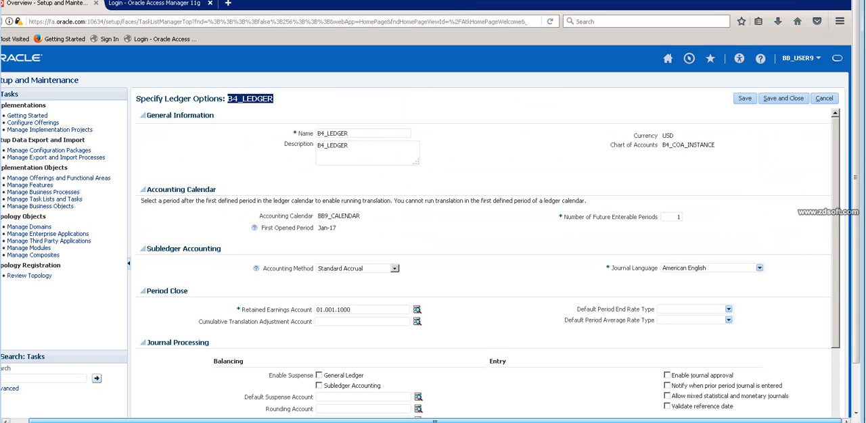
pyautogui.click(276, 100)
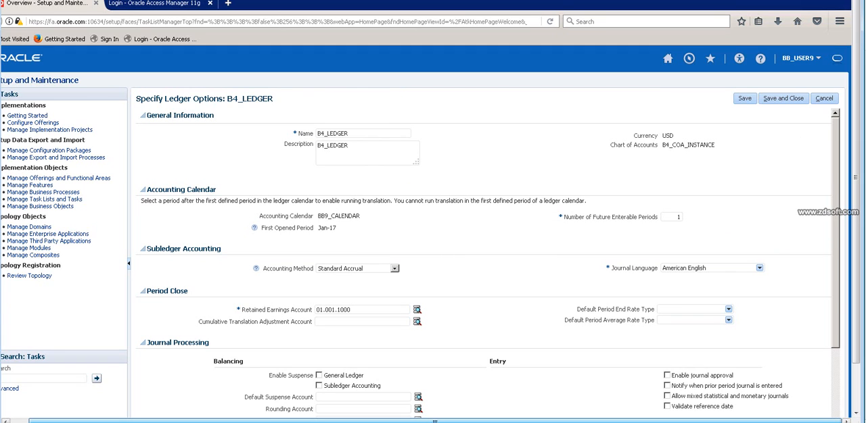
pyautogui.moveTo(663, 145); pyautogui.dragTo(715, 145)
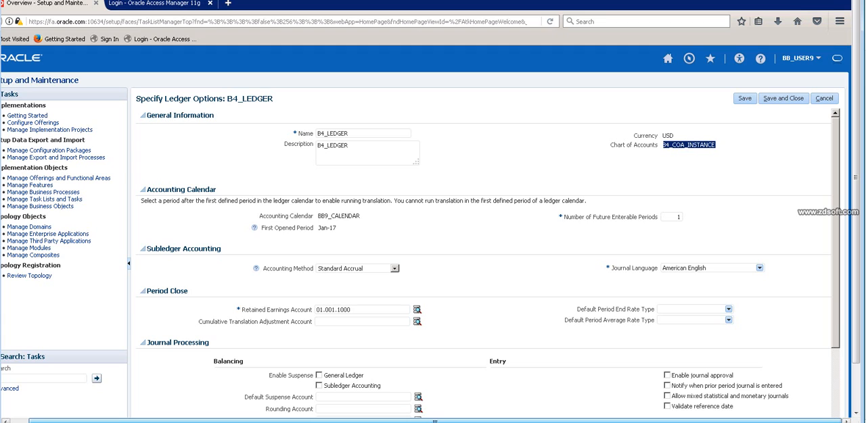
pyautogui.moveTo(322, 216); pyautogui.dragTo(361, 217)
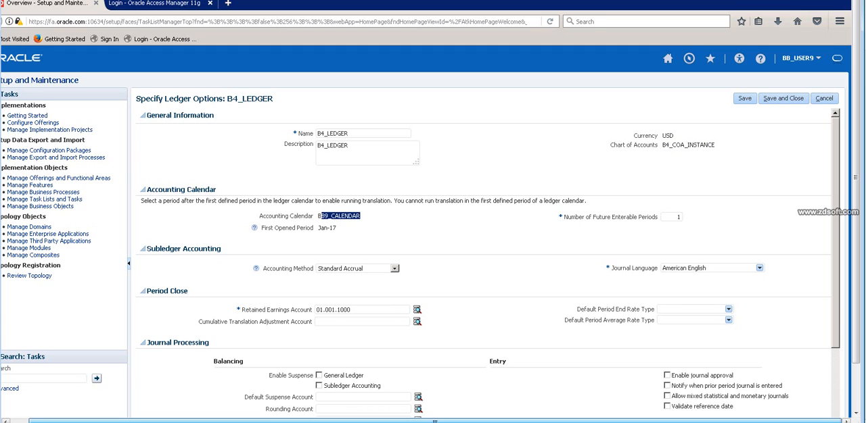
pyautogui.moveTo(675, 217); pyautogui.dragTo(682, 217)
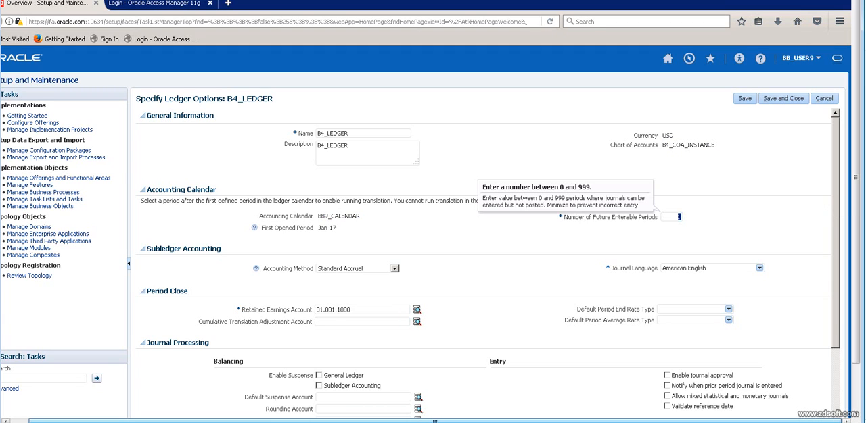
pyautogui.click(679, 217)
# Switch to the Excel notes and enter May in cell D27 and 2 in cell F27.
pyautogui.hotkey('alt', 'Tab')
pyautogui.click(153, 374)
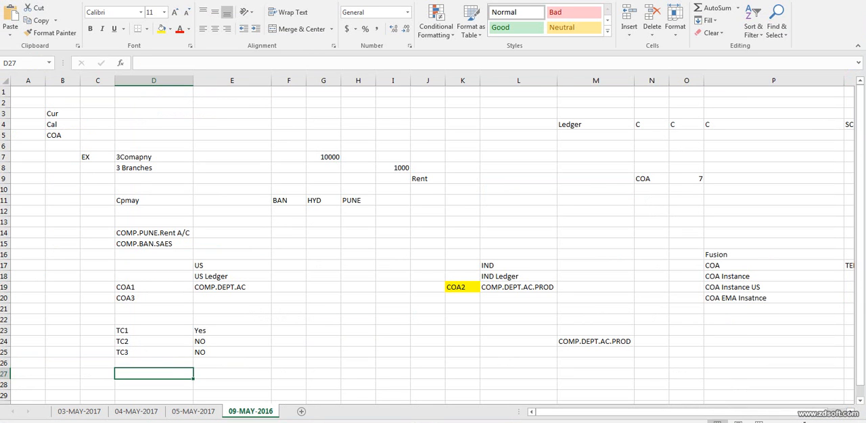
pyautogui.write('M')
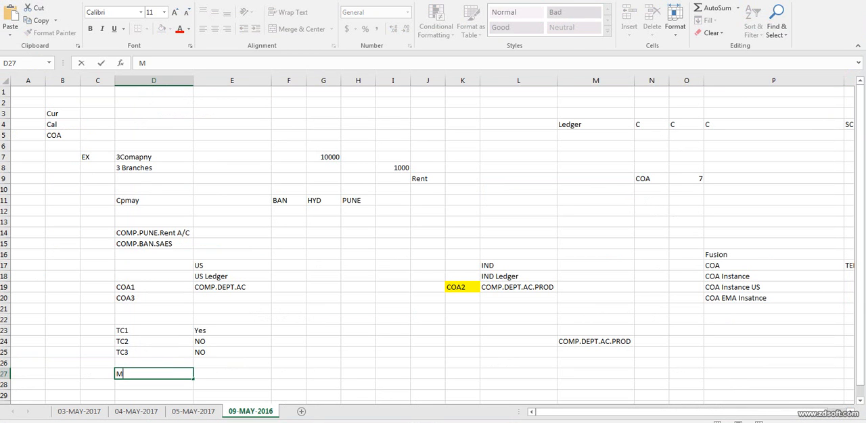
pyautogui.write('ay')
pyautogui.click(289, 374)
pyautogui.write('2')
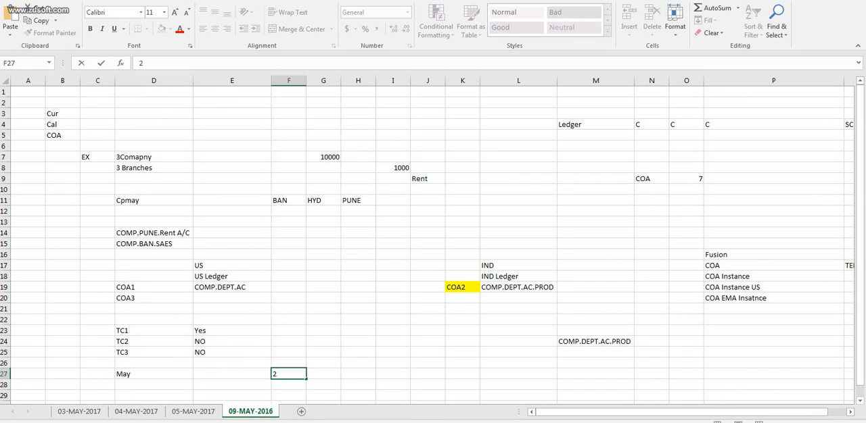
pyautogui.hotkey('ctrl', 'Return')
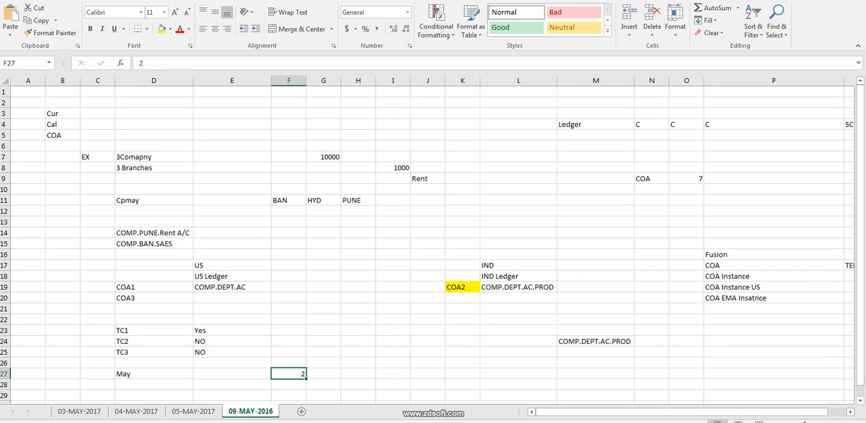
pyautogui.click(153, 374)
pyautogui.click(232, 374)
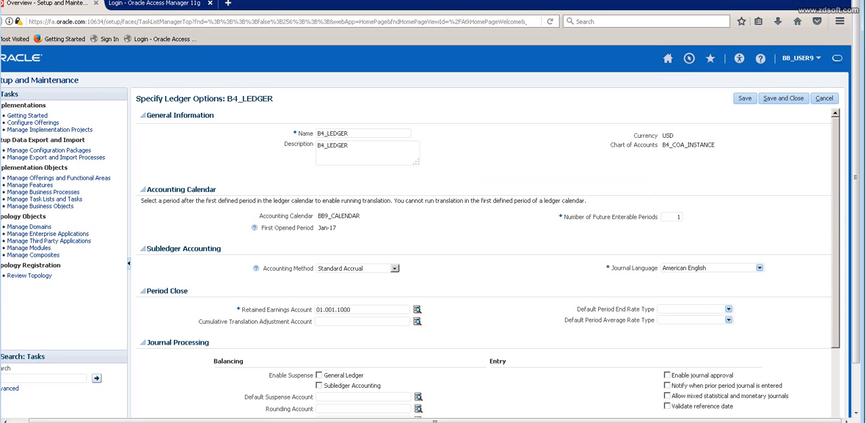
# Switch to Oracle, set the Number of Future Enterable Periods to 0, and return to the May row in Excel.
pyautogui.doubleClick(679, 218)
pyautogui.write('0')
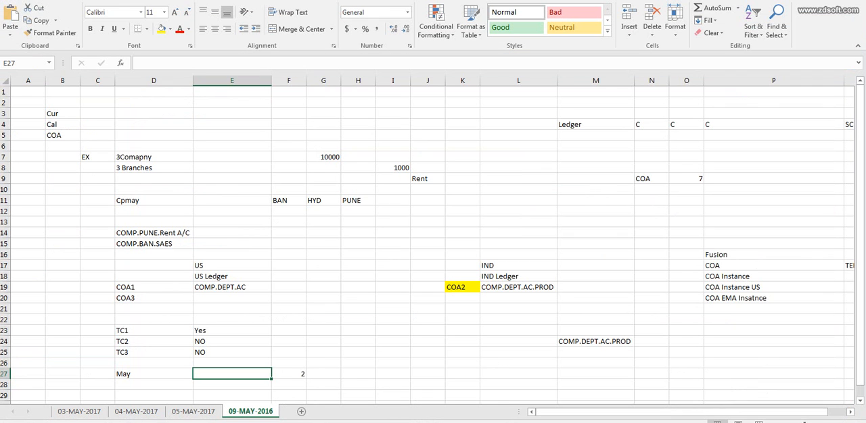
pyautogui.click(154, 374)
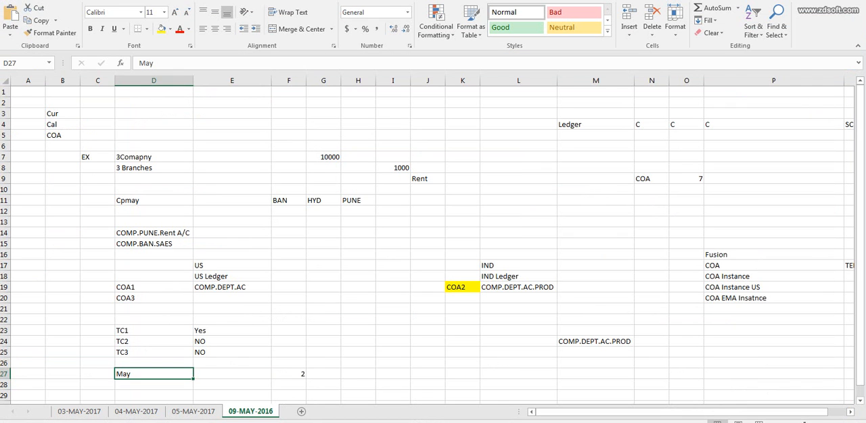
pyautogui.click(232, 374)
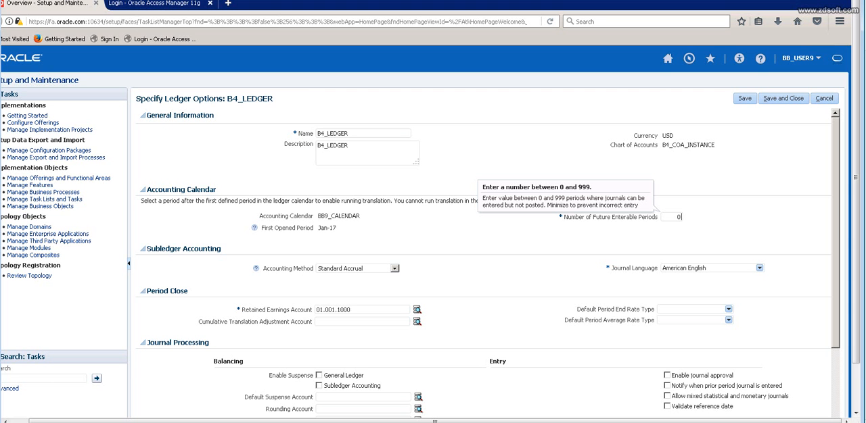
# Switch to Oracle, set B4_LEDGER's Number of Future Enterable Periods to 2, and save and close the ledger options.
pyautogui.doubleClick(678, 216)
pyautogui.write('2')
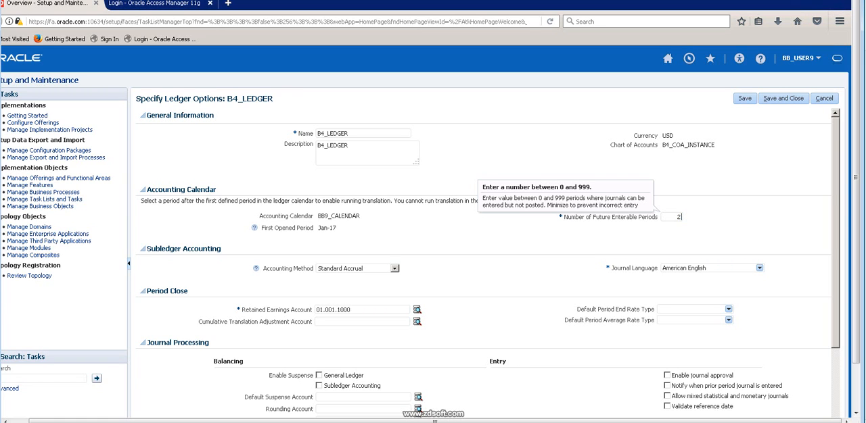
pyautogui.scroll(-1, 487, 264)
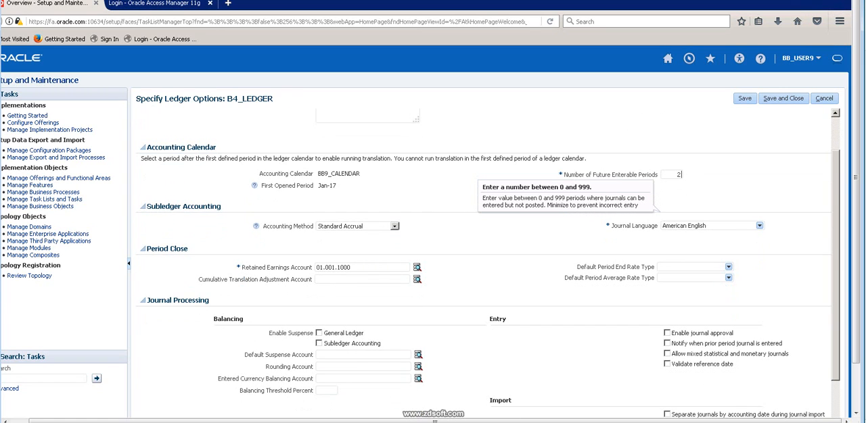
pyautogui.click(365, 268)
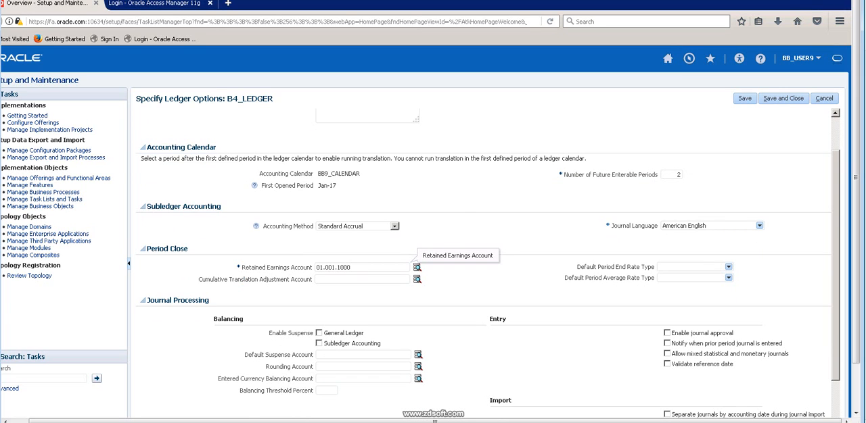
pyautogui.scroll(-1, 486, 263)
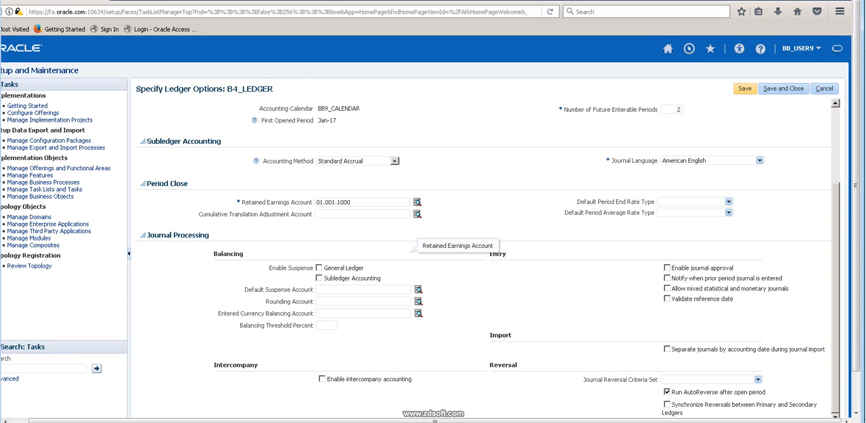
pyautogui.click(744, 89)
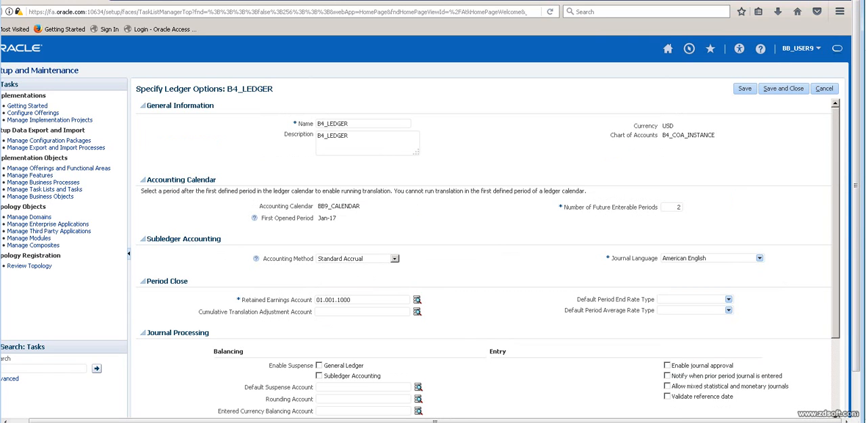
pyautogui.click(783, 89)
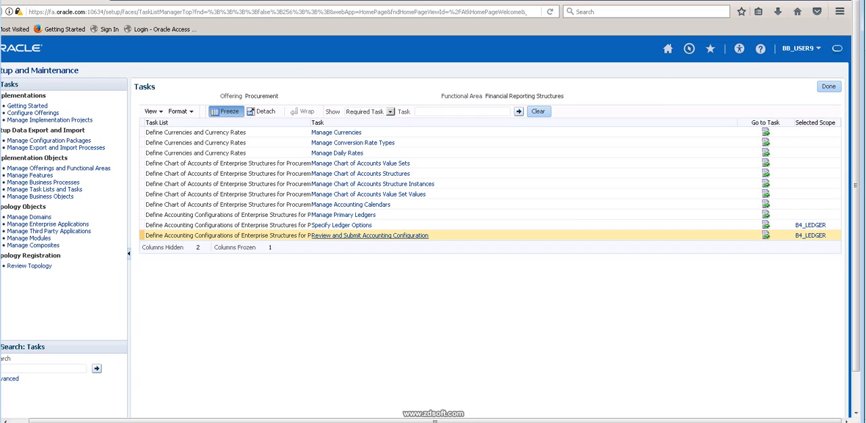
# Open Select and Add for the primary ledger scope of Specify Ledger Options and filter the primary ledgers by B4.
pyautogui.click(370, 236)
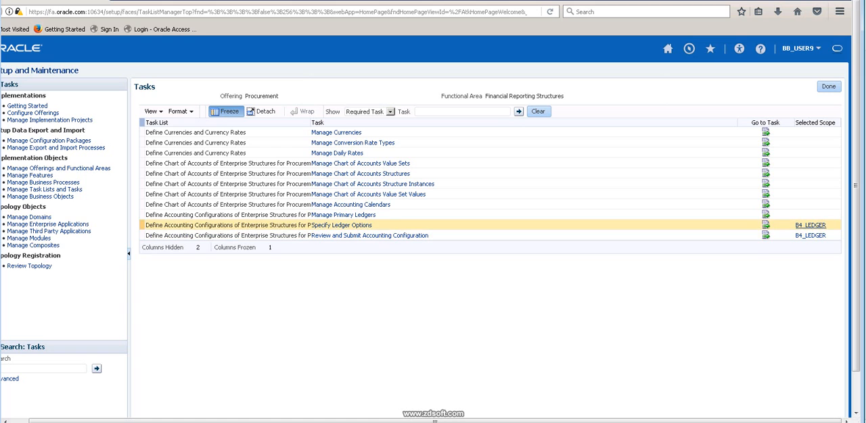
pyautogui.click(809, 225)
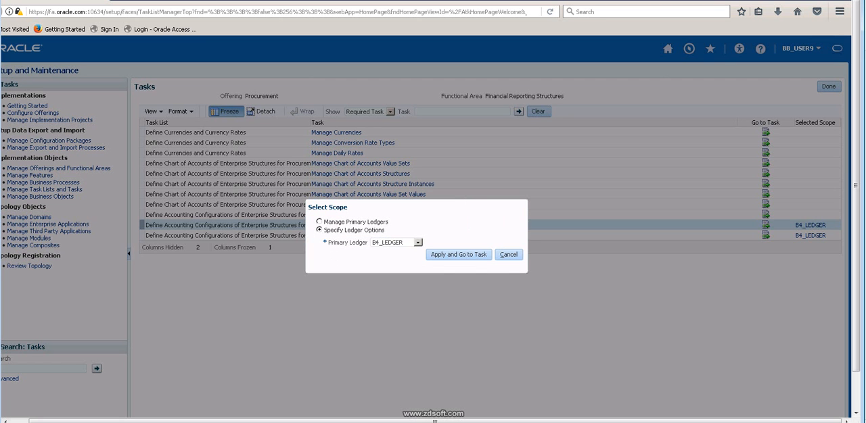
pyautogui.click(418, 243)
pyautogui.click(393, 275)
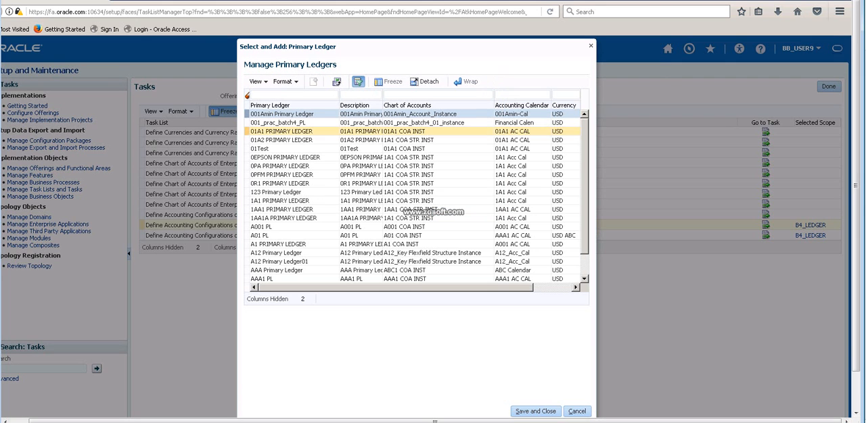
pyautogui.click(284, 95)
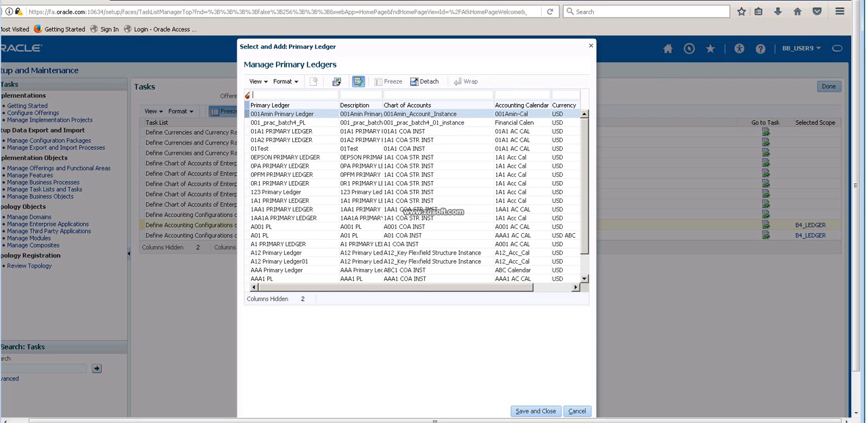
pyautogui.write('B4')
pyautogui.press('Return')
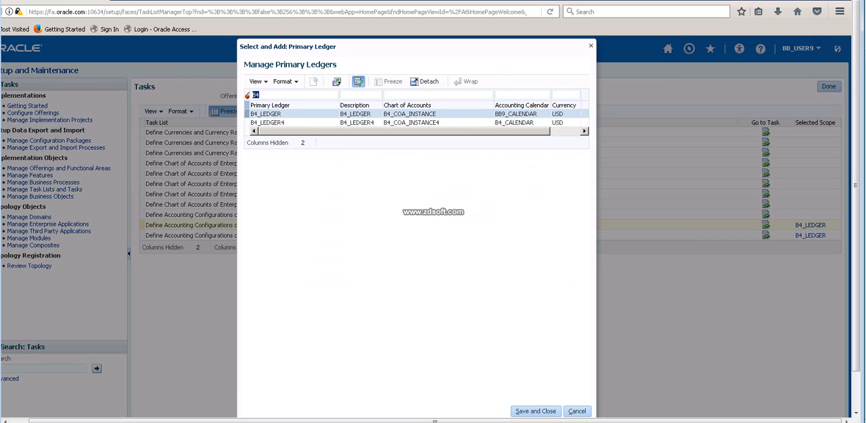
# Select B4_LEDGER4 as the primary ledger scope, save and close the selection, and review its ledger options.
pyautogui.click(277, 123)
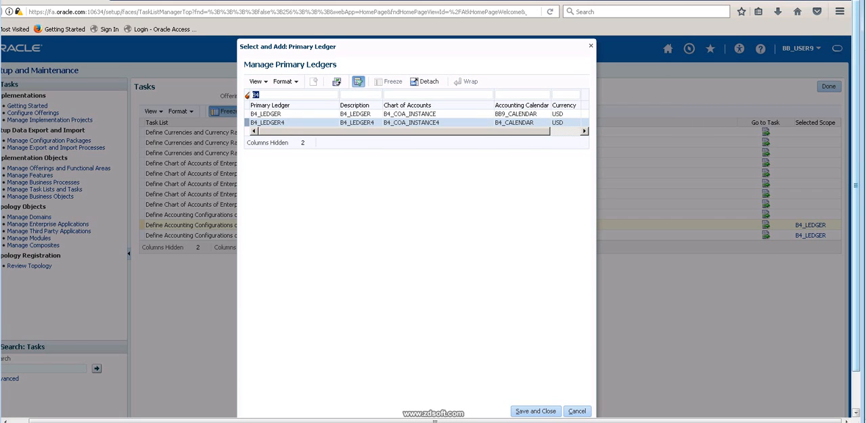
pyautogui.moveTo(856, 185); pyautogui.dragTo(855, 214)
pyautogui.click(535, 378)
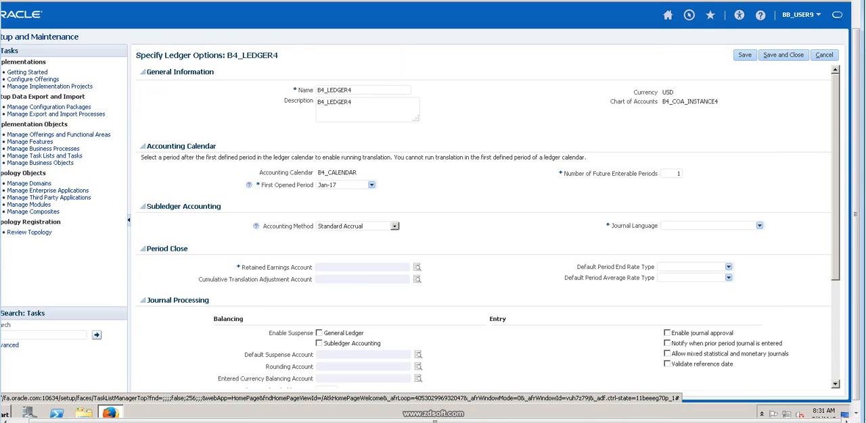
pyautogui.moveTo(225, 55); pyautogui.dragTo(278, 55)
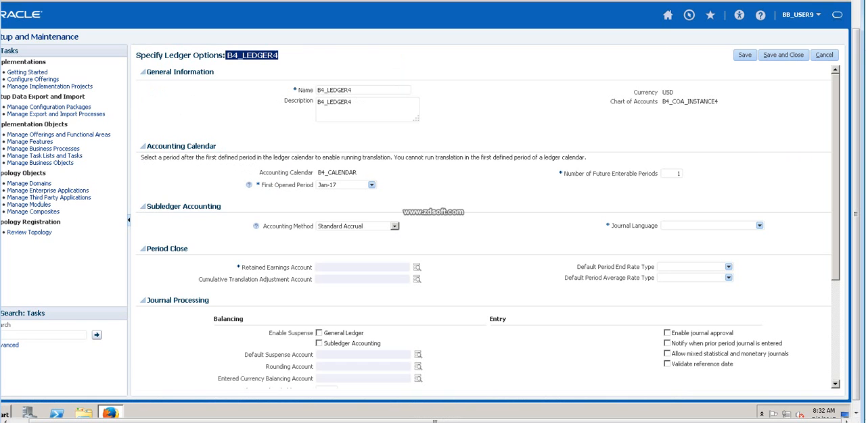
pyautogui.scroll(-5, 487, 227)
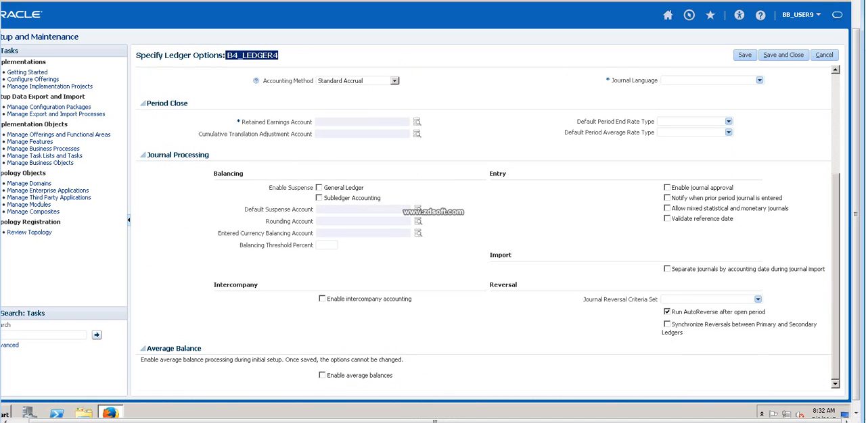
pyautogui.scroll(5, 487, 228)
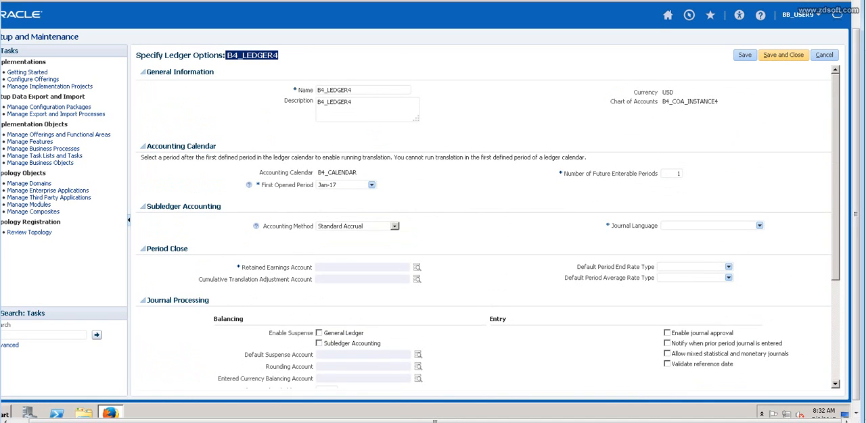
# Try to save and close B4_LEDGER4's ledger options, and set the Journal Language to American English.
pyautogui.click(782, 55)
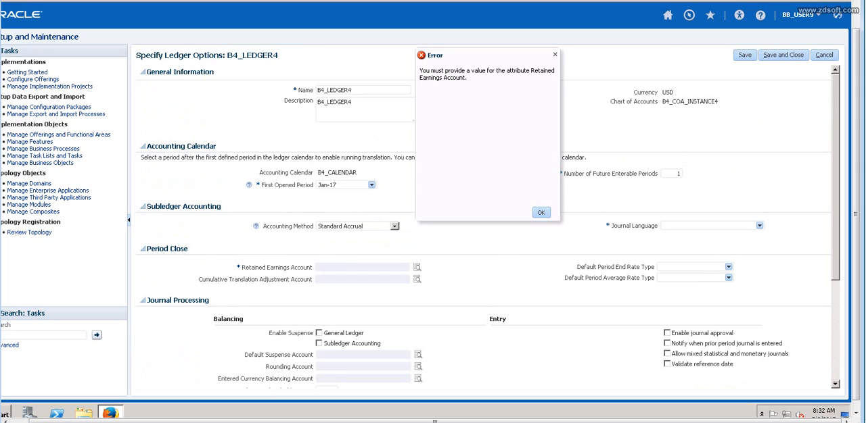
pyautogui.click(550, 214)
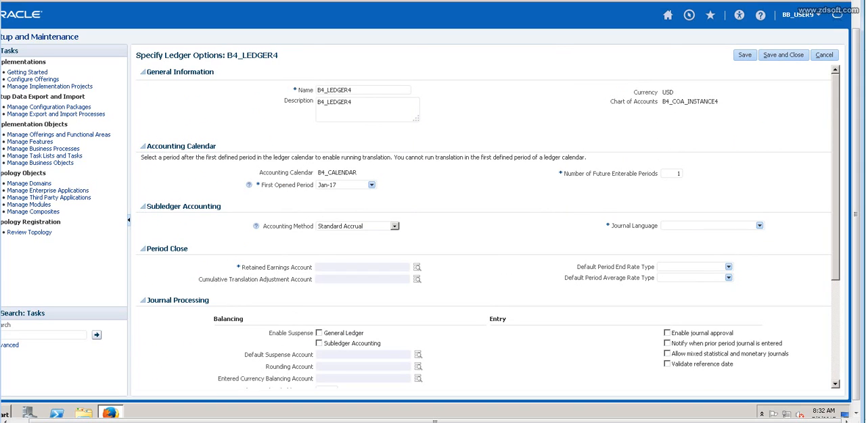
pyautogui.click(759, 225)
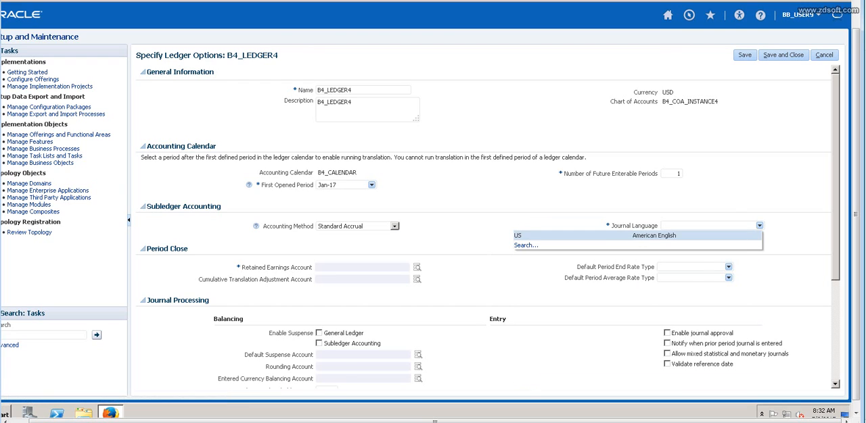
pyautogui.click(654, 236)
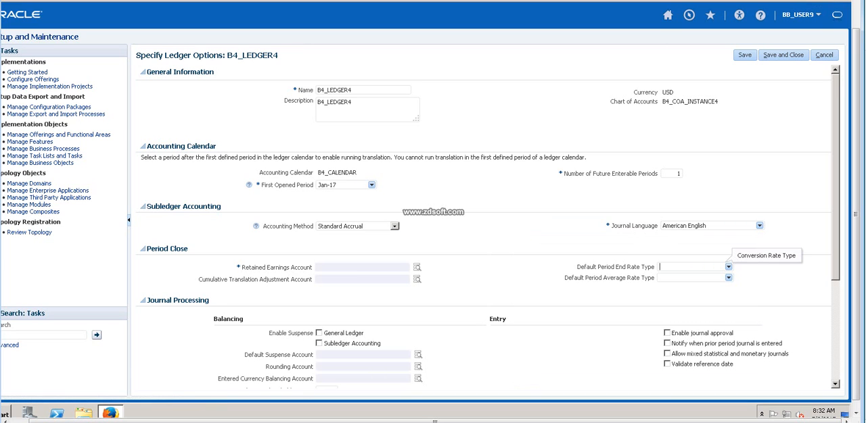
pyautogui.scroll(-3, 728, 266)
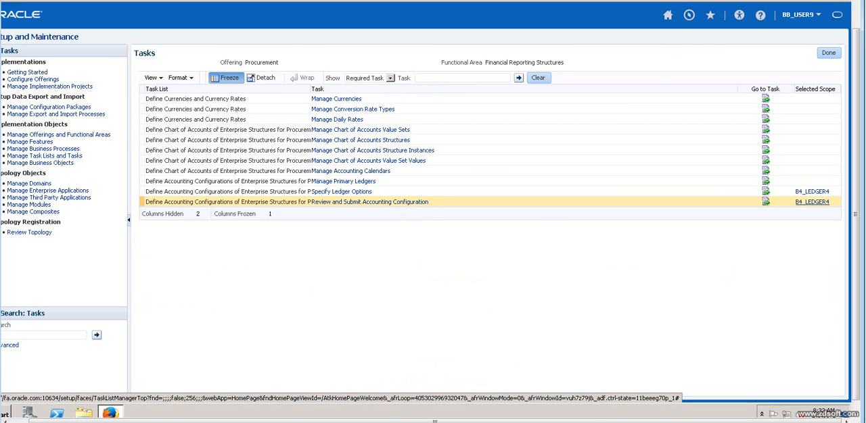
# View the Review and Submit Accounting Configuration task for B4_LEDGER4 and return to the task list without submitting.
pyautogui.click(369, 202)
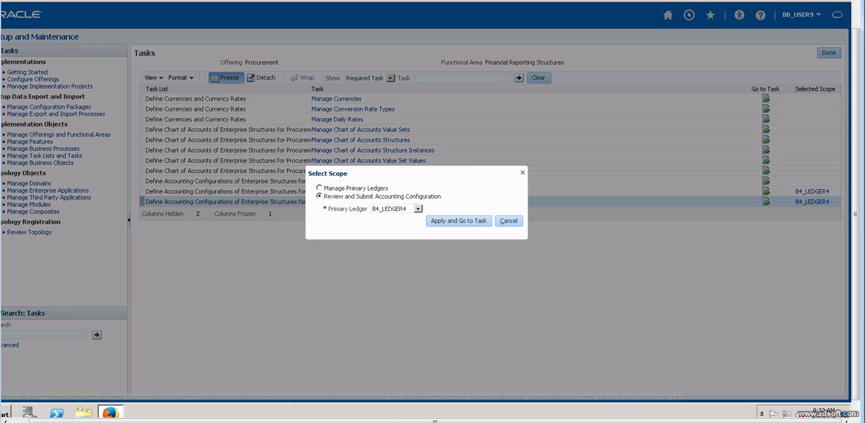
pyautogui.click(508, 221)
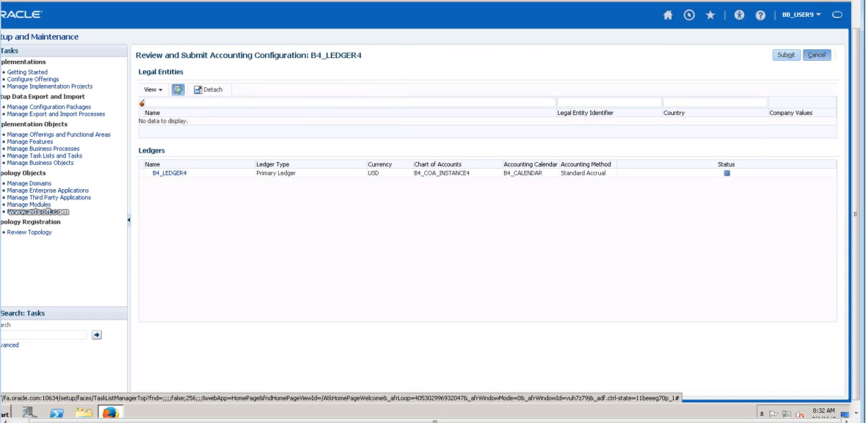
pyautogui.click(817, 55)
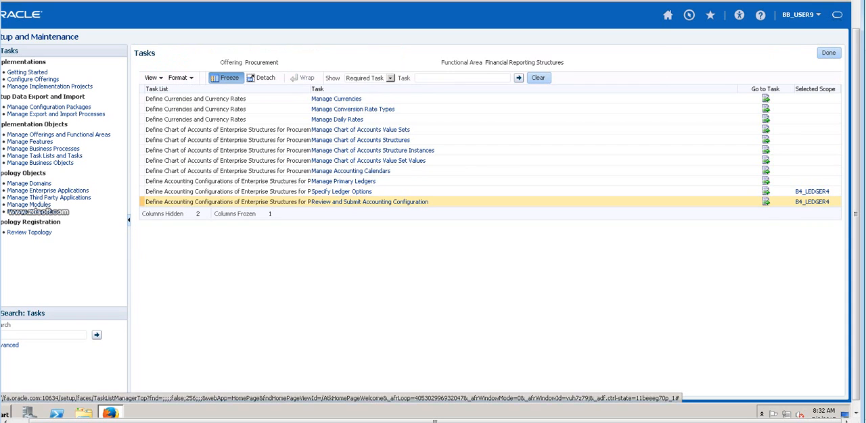
# Change the Review and Submit Accounting Configuration scope to B4_LEDGER and submit its accounting configuration.
pyautogui.click(811, 202)
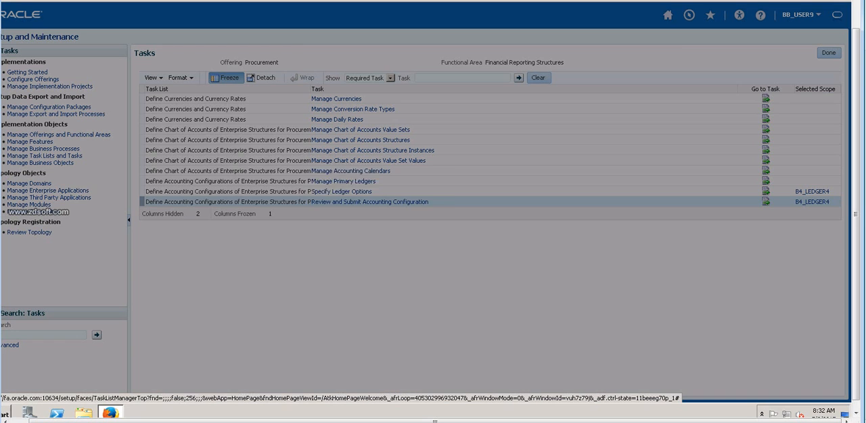
pyautogui.click(418, 208)
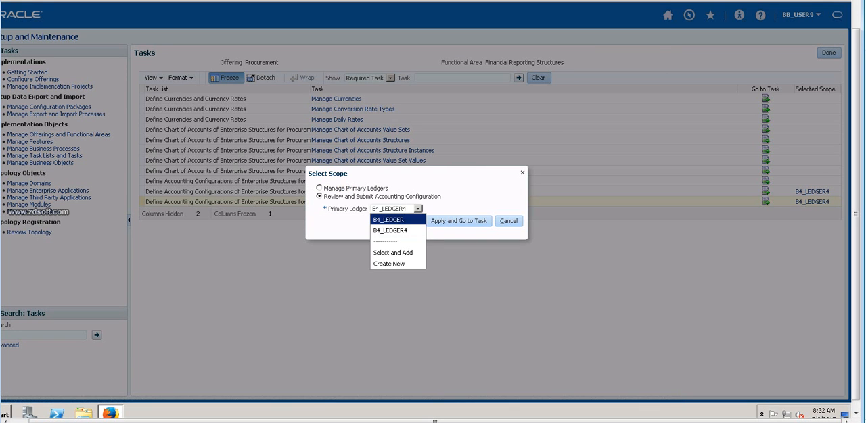
pyautogui.click(388, 220)
pyautogui.click(458, 221)
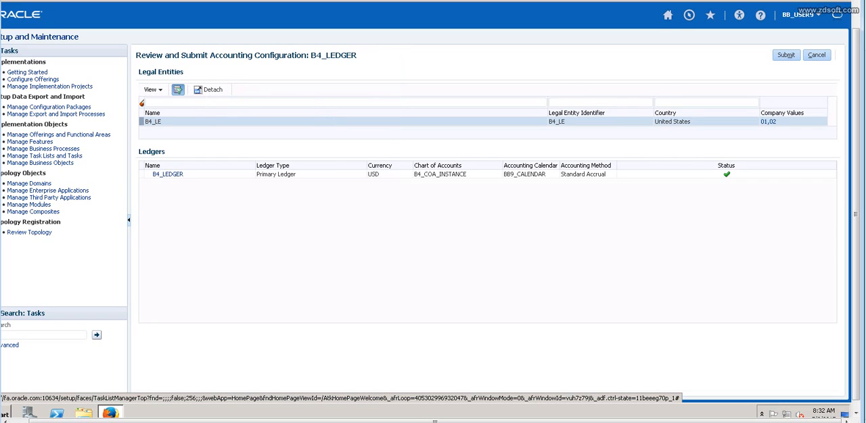
pyautogui.click(786, 55)
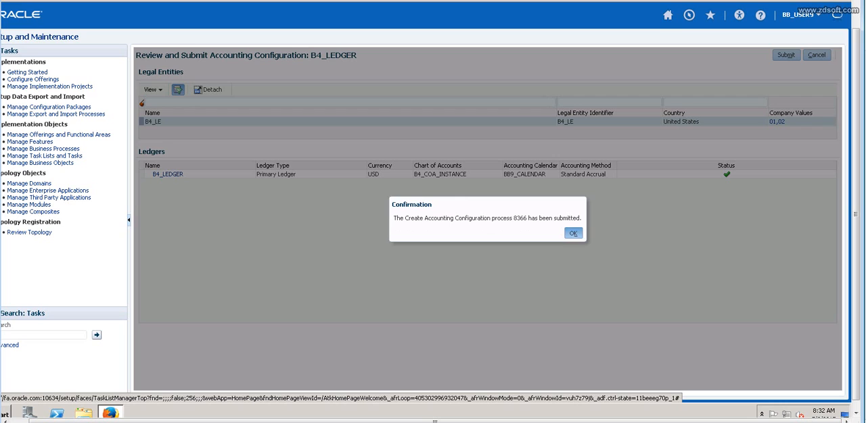
pyautogui.click(572, 233)
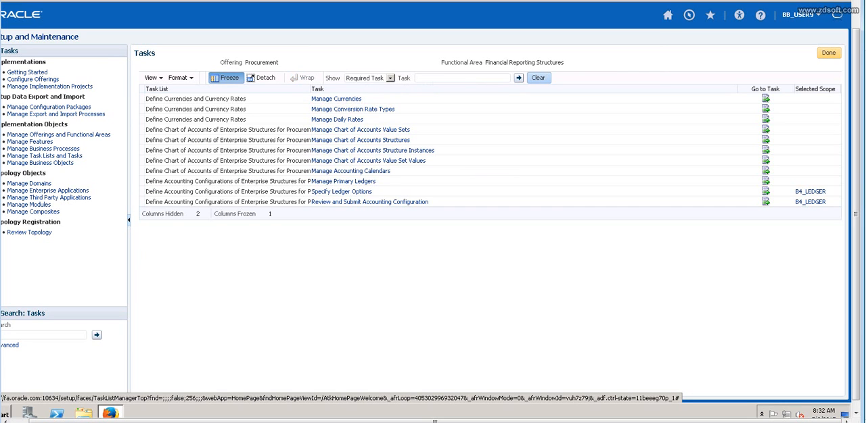
# Finish the Financial Reporting Structures tasks, open Scheduled Processes and refresh the process statuses.
pyautogui.click(828, 53)
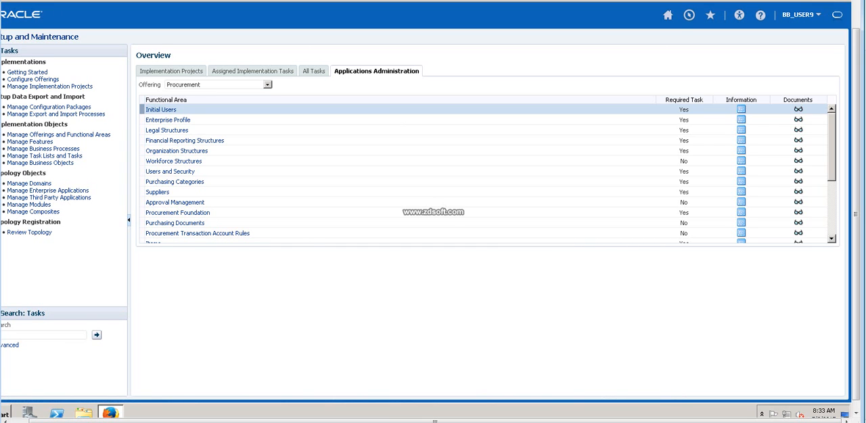
pyautogui.click(689, 15)
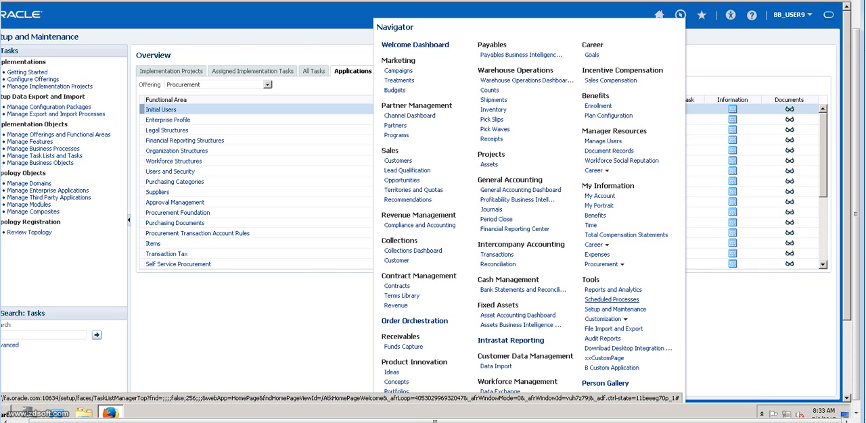
pyautogui.click(612, 299)
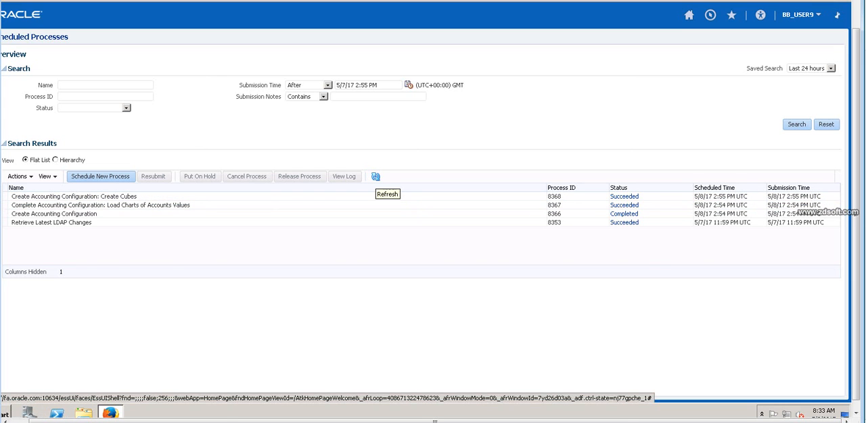
pyautogui.click(375, 177)
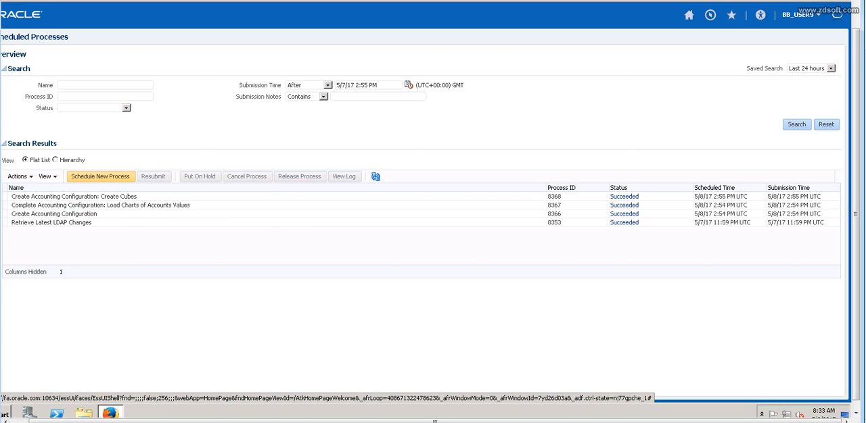
pyautogui.click(100, 176)
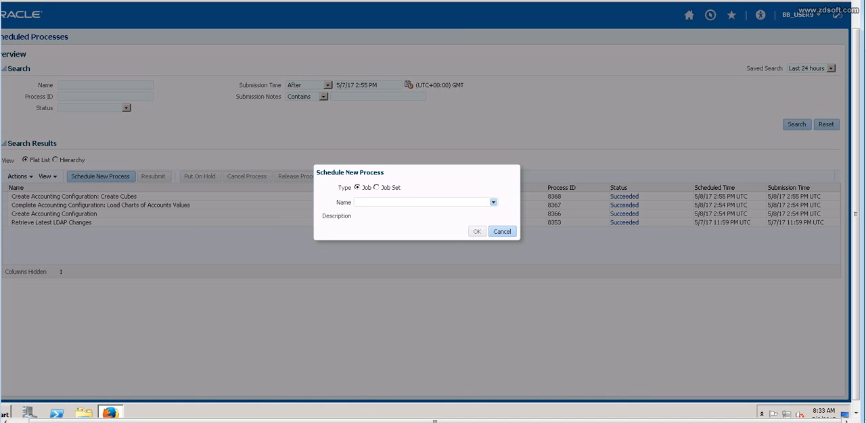
pyautogui.click(493, 202)
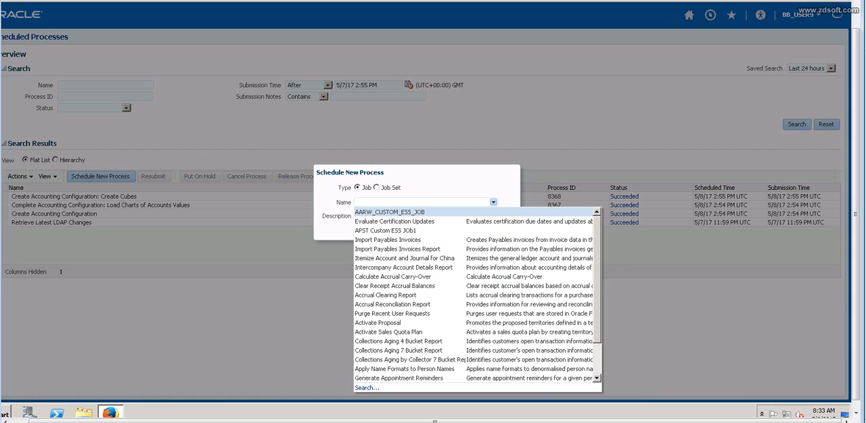
pyautogui.click(366, 388)
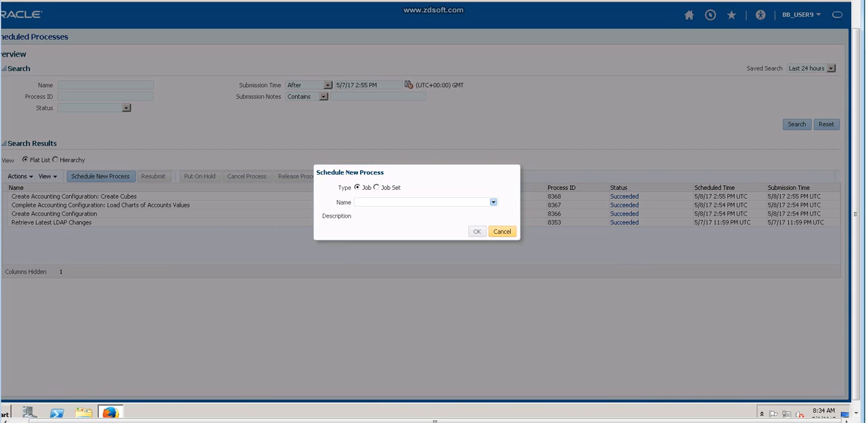
pyautogui.click(501, 231)
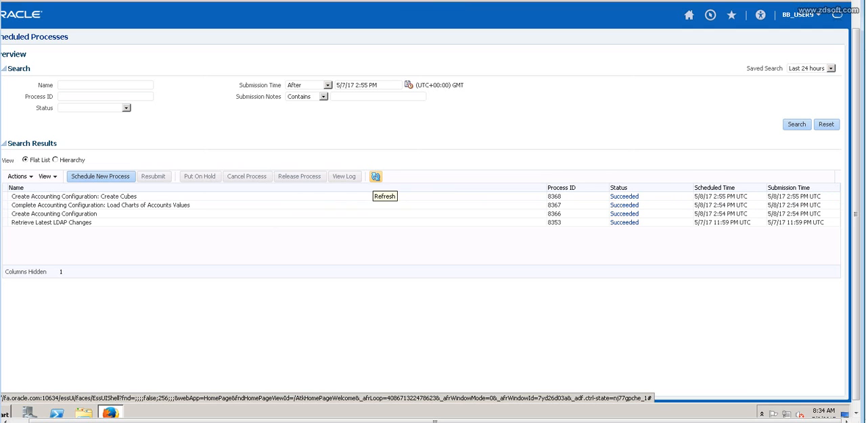
# Refresh the scheduled processes list once more and go back to Setup and Maintenance.
pyautogui.click(376, 177)
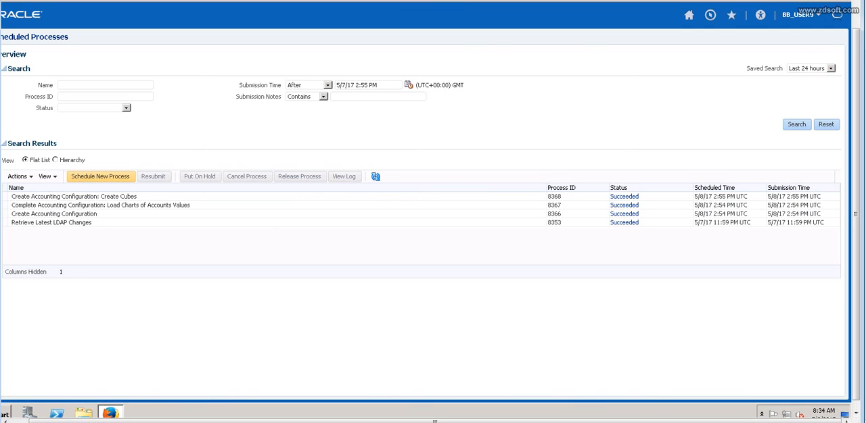
pyautogui.click(100, 177)
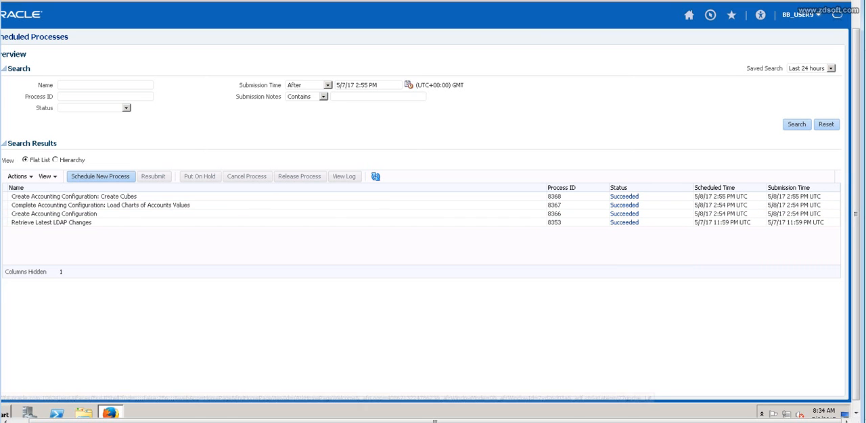
pyautogui.click(800, 14)
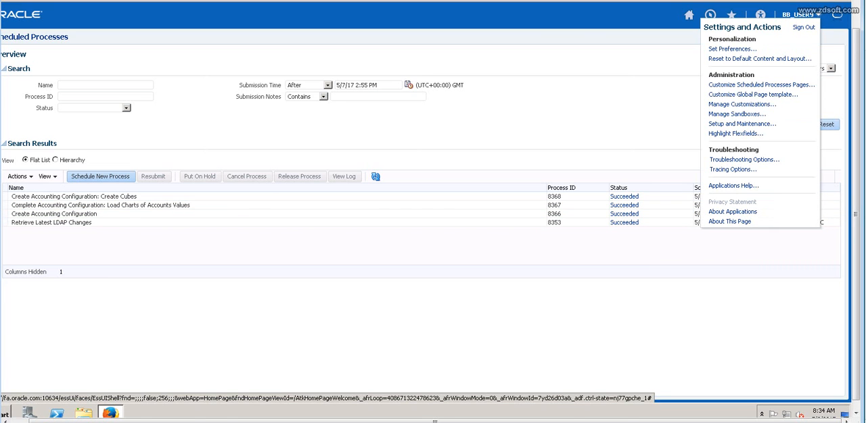
pyautogui.click(741, 124)
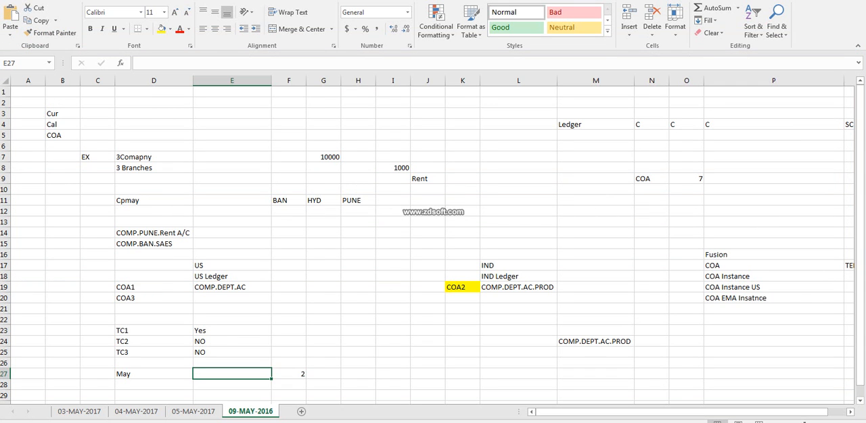
# Review the COA1 and US Ledger notes and the Fusion COA and COA instance entries in the Excel sheet.
pyautogui.click(154, 288)
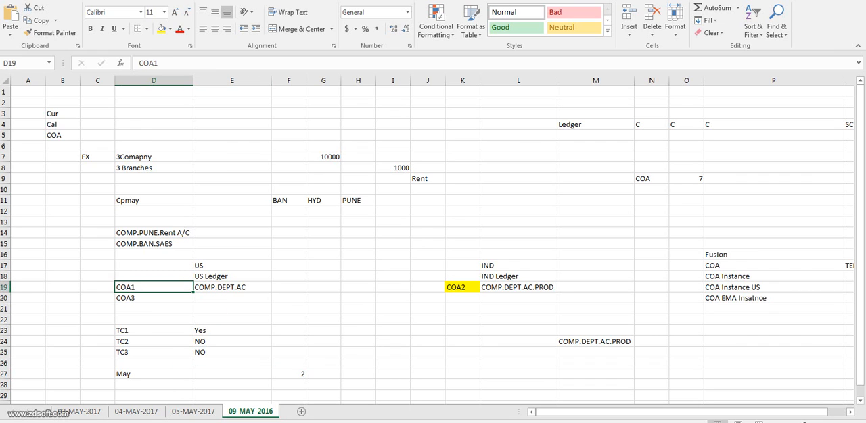
pyautogui.click(232, 277)
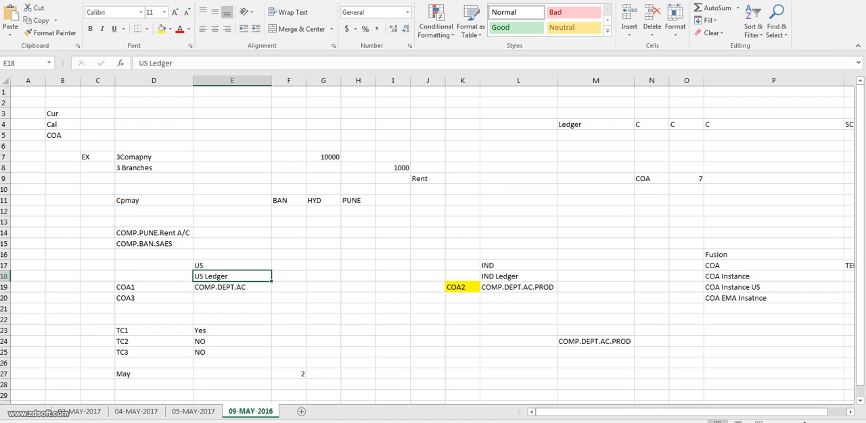
pyautogui.click(754, 276)
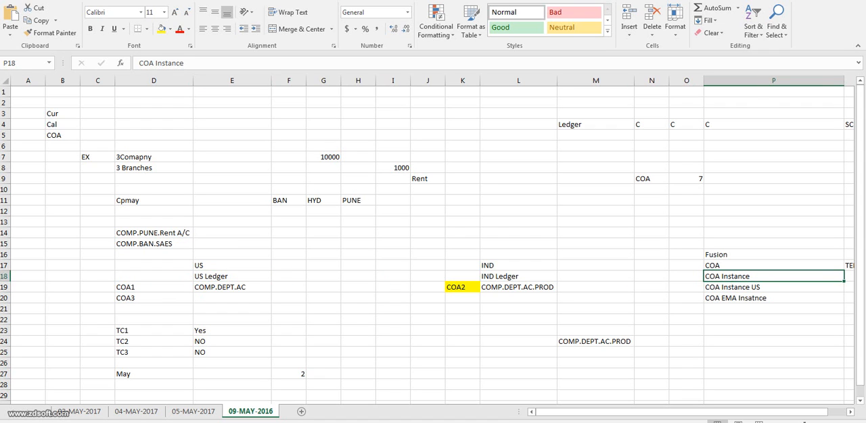
pyautogui.click(754, 266)
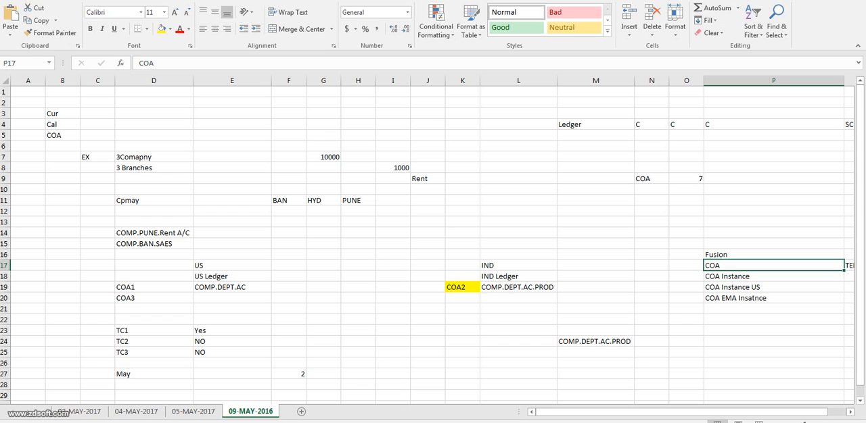
pyautogui.click(754, 276)
pyautogui.click(754, 287)
pyautogui.click(754, 299)
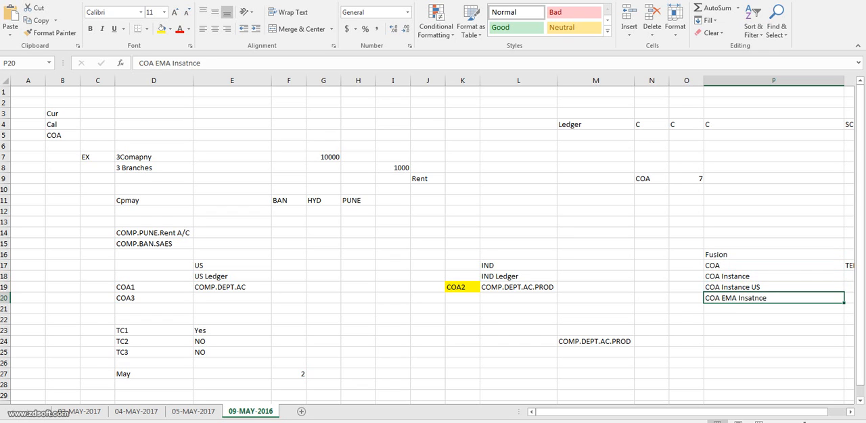
# Change the plain COA Instance entry in cell P18 to COA Instance IND and compare the instance list with the US and IND headings.
pyautogui.click(754, 277)
pyautogui.click(754, 298)
pyautogui.doubleClick(754, 277)
pyautogui.write('IND')
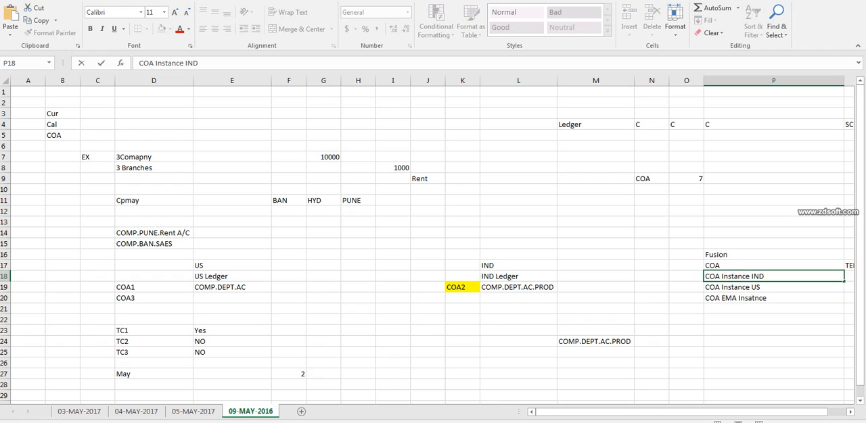
pyautogui.click(754, 298)
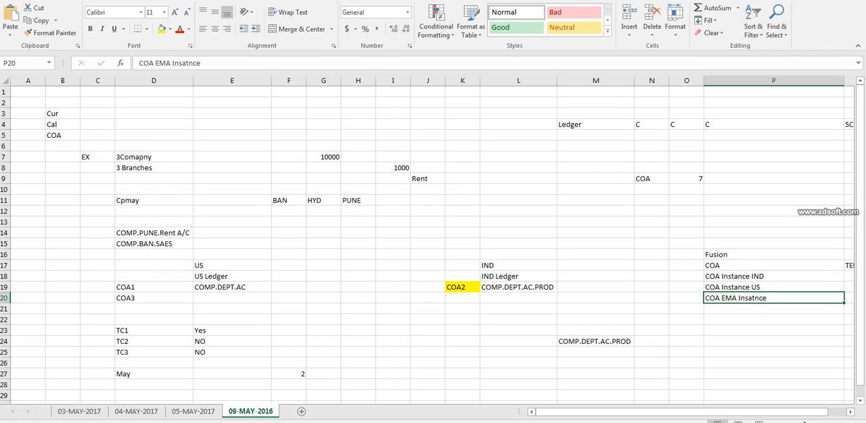
pyautogui.moveTo(754, 276); pyautogui.dragTo(754, 299)
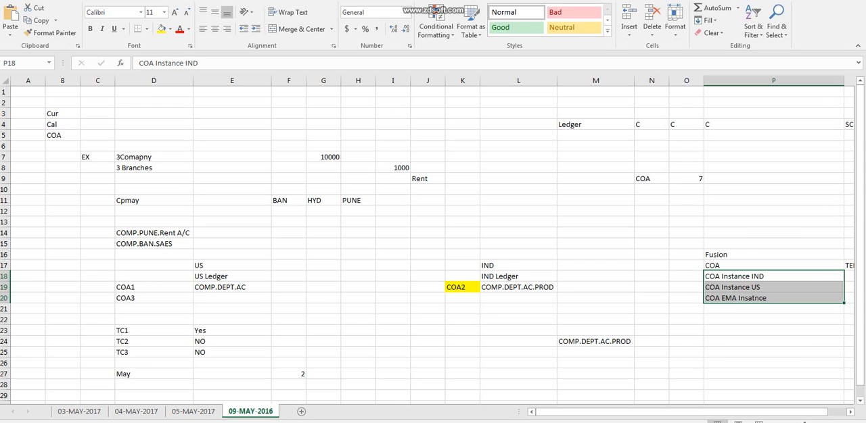
pyautogui.click(773, 287)
pyautogui.click(232, 266)
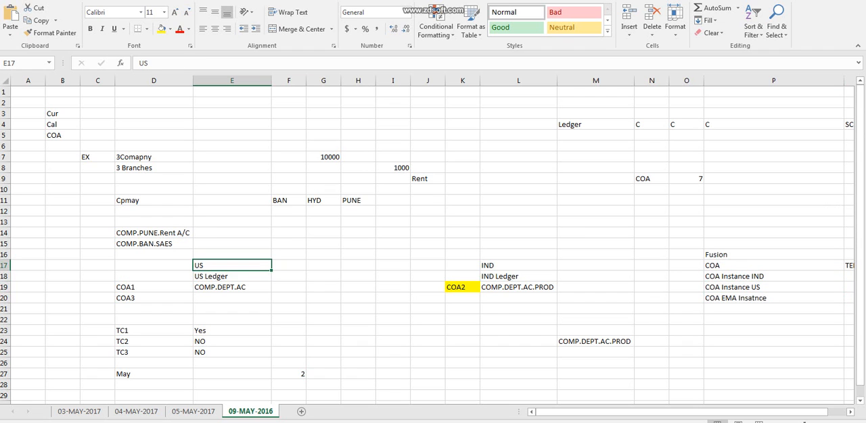
pyautogui.click(518, 266)
# Switch back to Oracle Fusion and go from Scheduled Processes to Setup and Maintenance.
pyautogui.moveTo(772, 244); pyautogui.dragTo(27, 309)
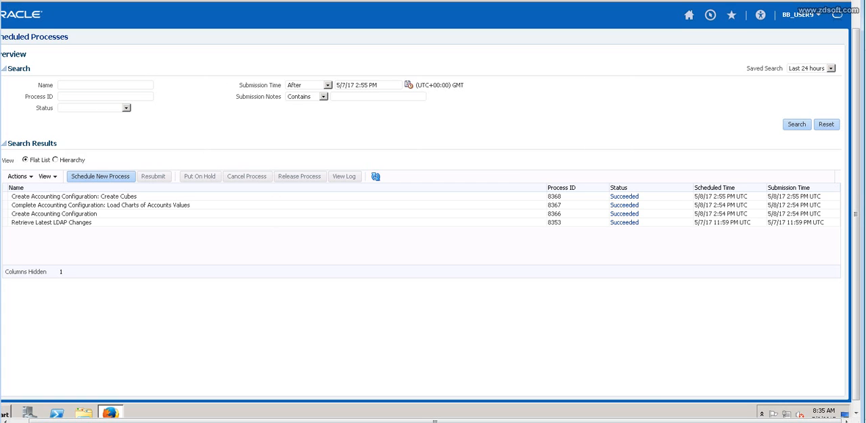
pyautogui.click(806, 14)
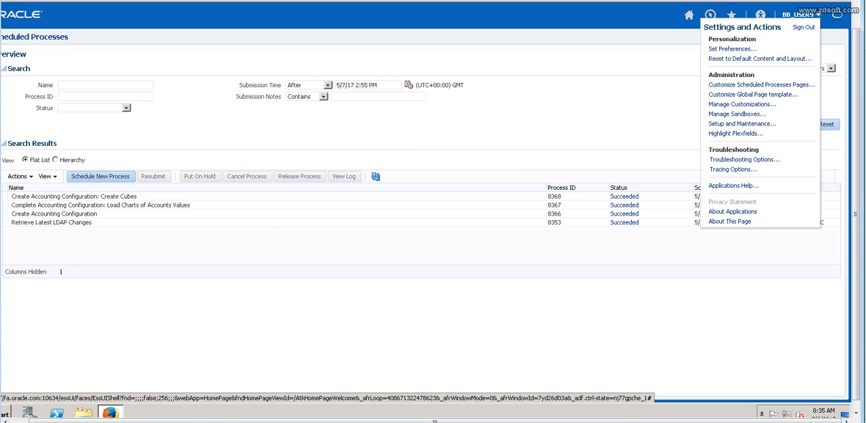
pyautogui.click(741, 124)
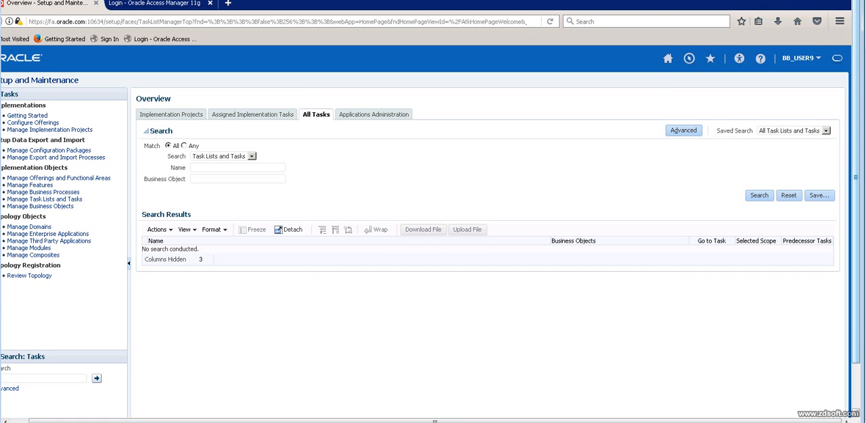
# Open the Applications Administration overview and set its offering to Procurement.
pyautogui.click(373, 115)
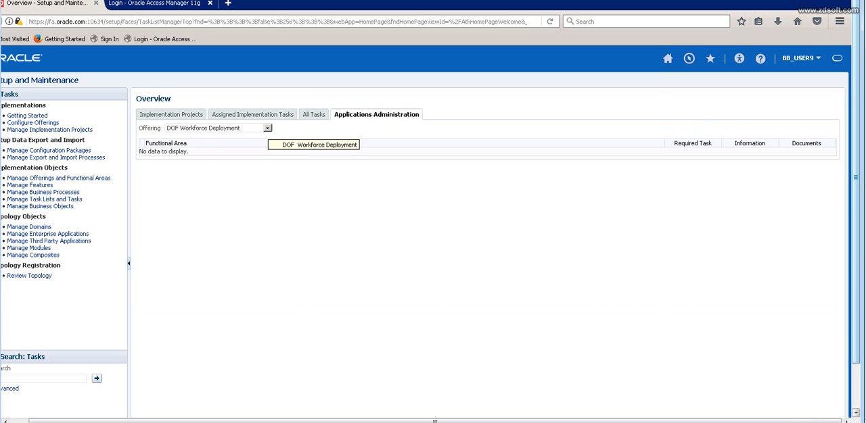
pyautogui.click(267, 127)
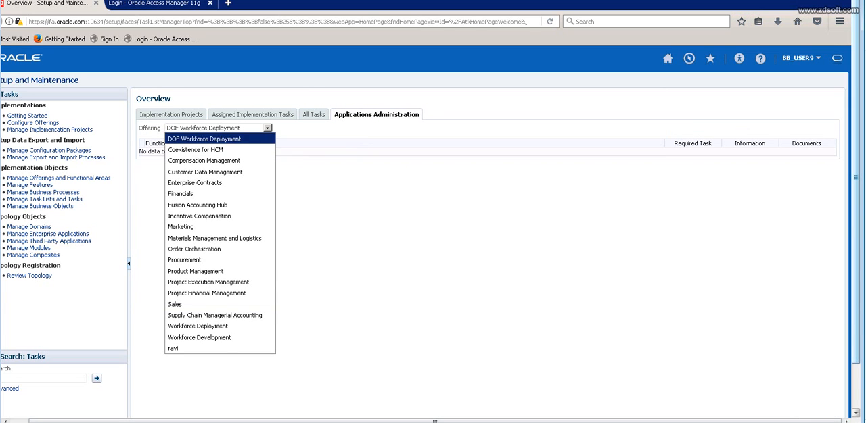
pyautogui.click(185, 261)
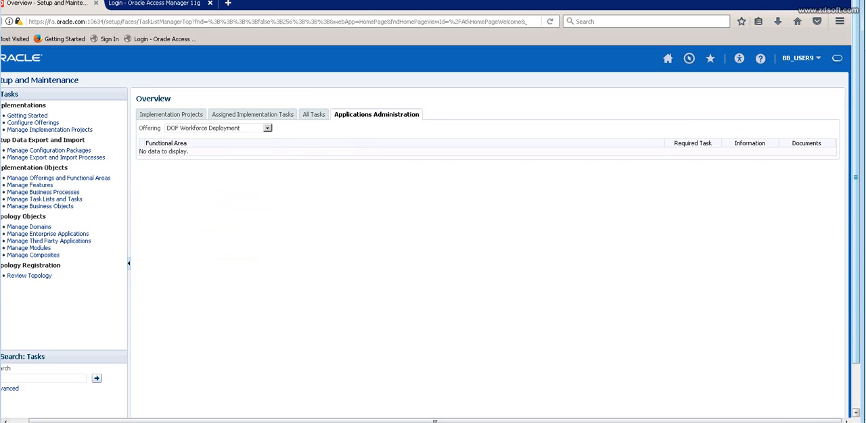
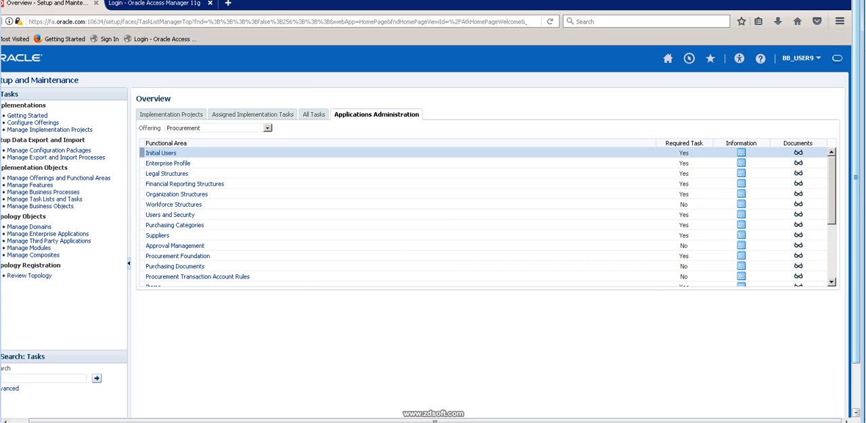
# Open Manage Legal Addresses from the Legal Structures functional area and start creating a location.
pyautogui.scroll(-3, 175, 216)
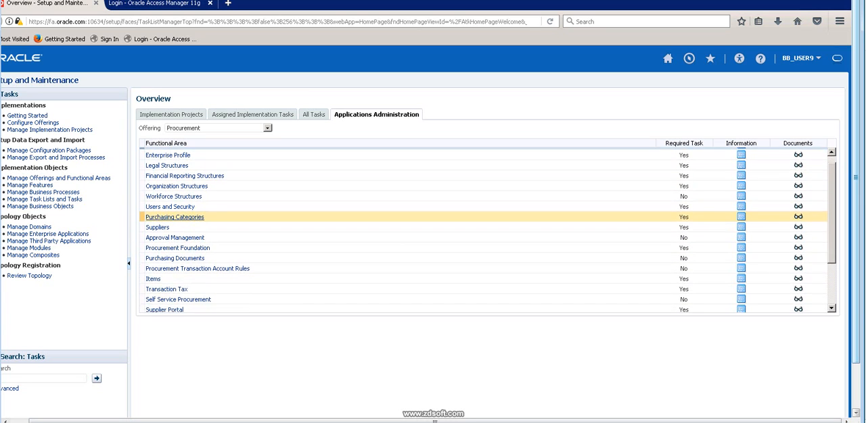
pyautogui.scroll(-1, 174, 216)
pyautogui.scroll(3, 174, 216)
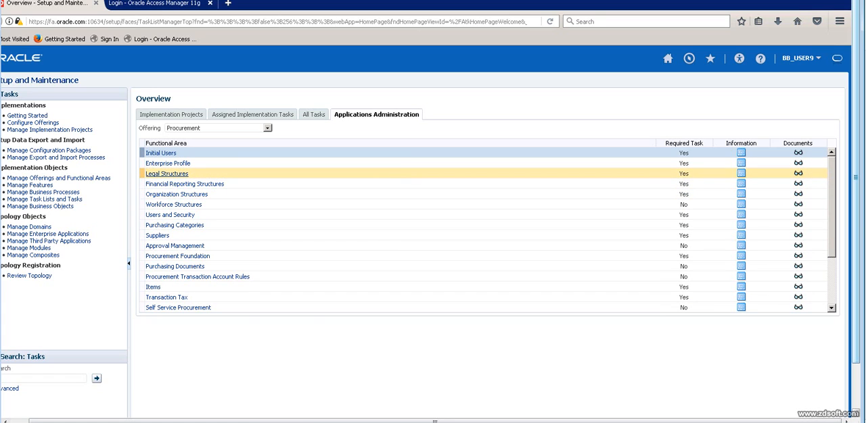
pyautogui.click(166, 173)
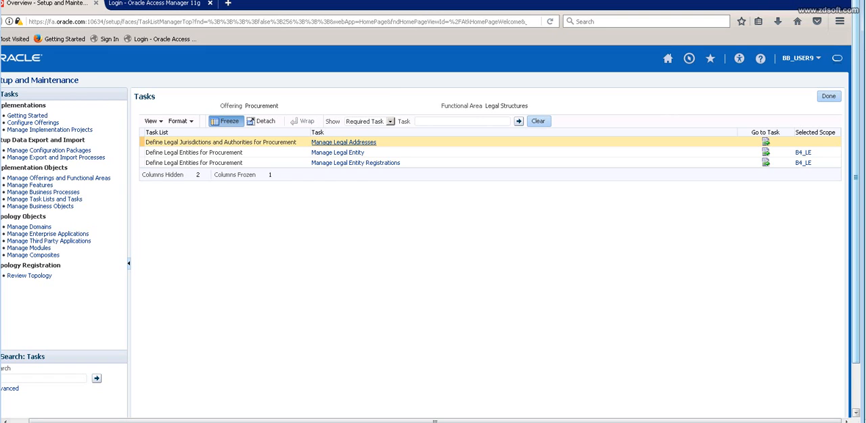
pyautogui.click(343, 142)
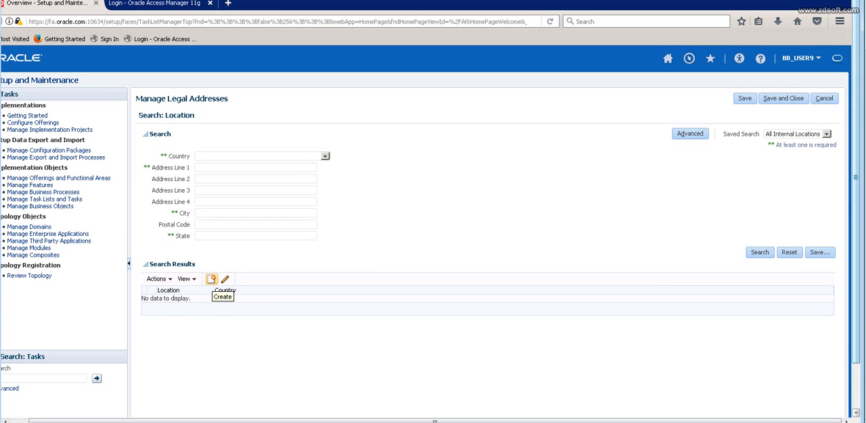
pyautogui.click(211, 279)
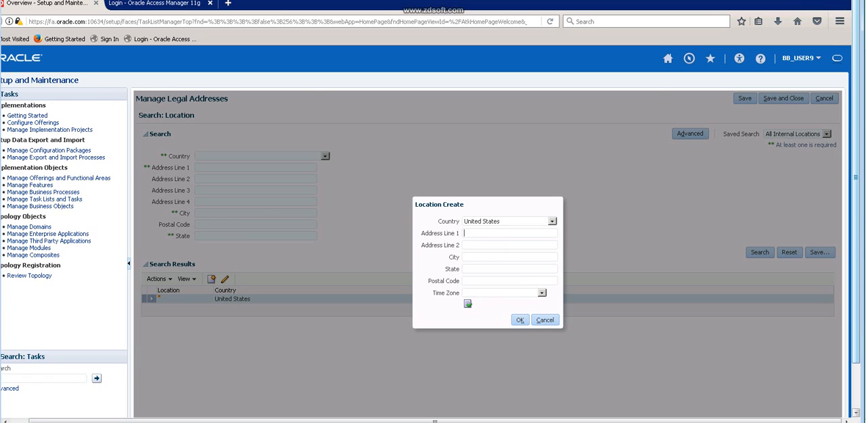
# Try to fill in the new United States location's first address line and postal code.
pyautogui.write('B')
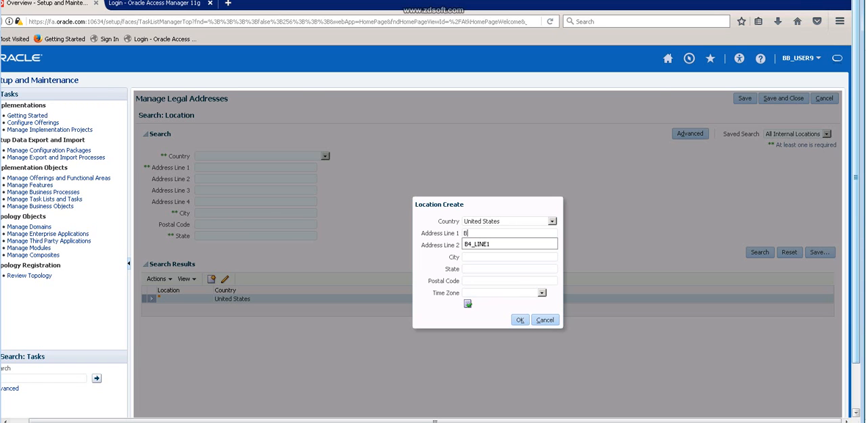
pyautogui.press('Escape')
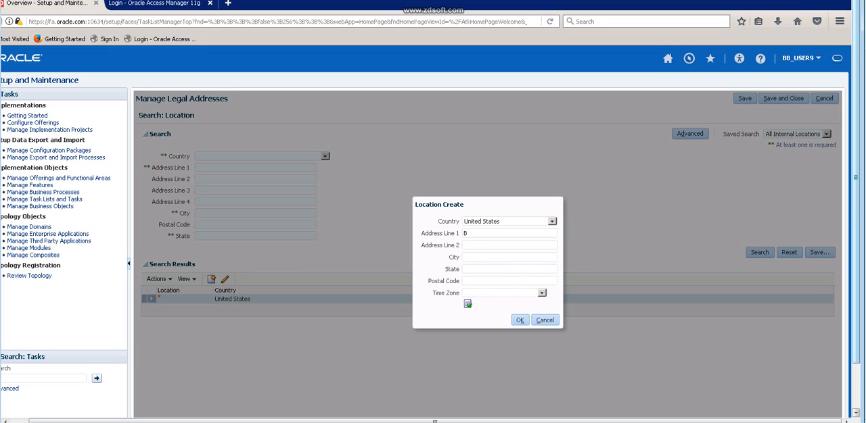
pyautogui.doubleClick(465, 233)
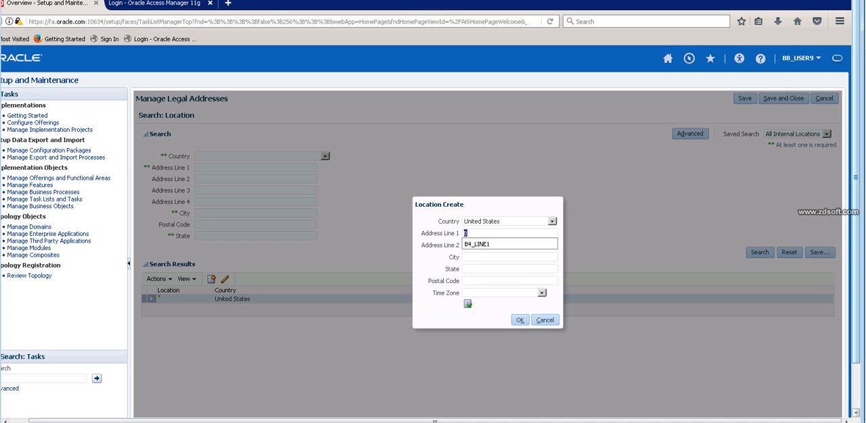
pyautogui.write('Line')
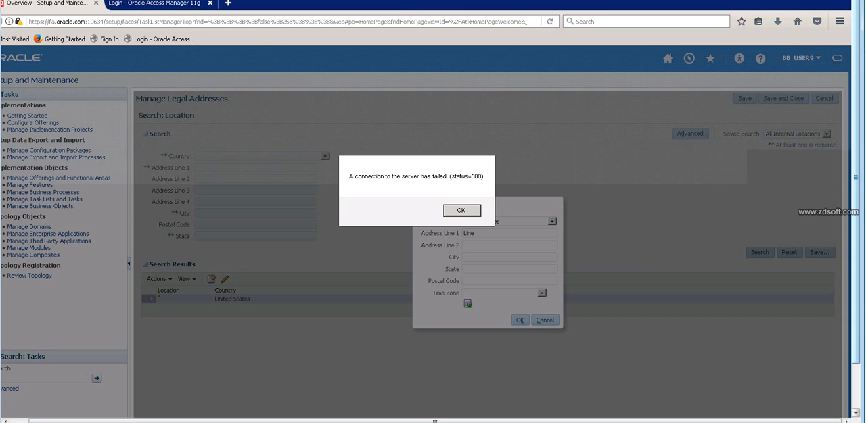
pyautogui.press('Return')
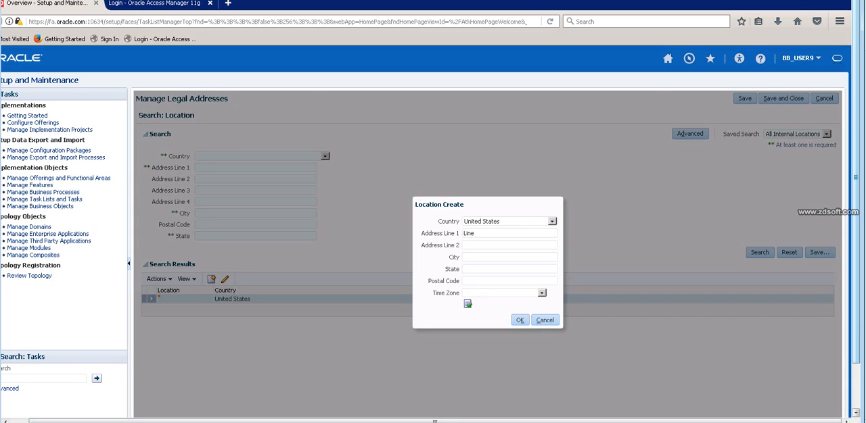
pyautogui.write('100')
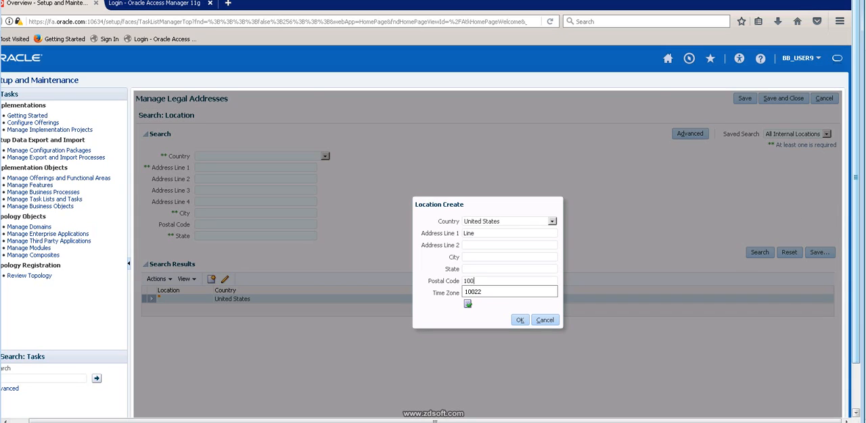
pyautogui.press('Return')
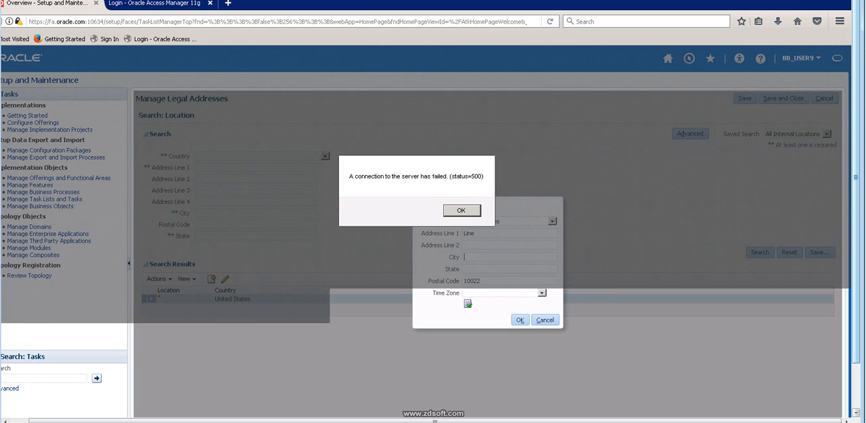
pyautogui.click(462, 211)
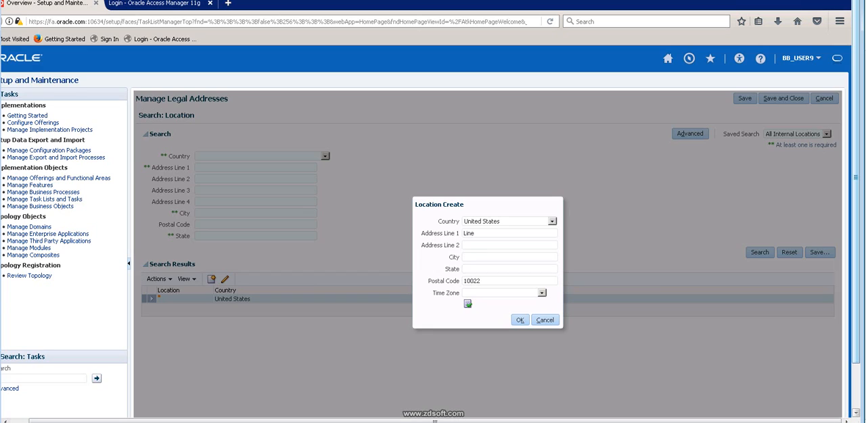
# Fill in the location's city and state, complete its first address line, and try to confirm the location.
pyautogui.write('N')
pyautogui.press('Down')
pyautogui.press('Return')
pyautogui.press('Return')
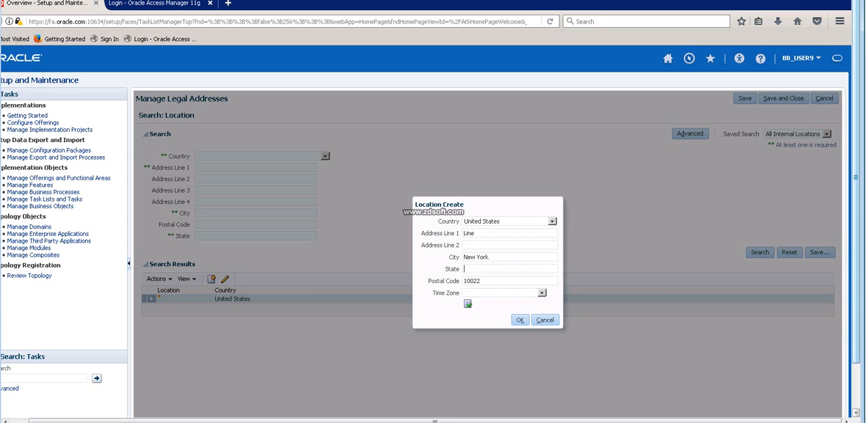
pyautogui.write('N')
pyautogui.press('Down')
pyautogui.press('Return')
pyautogui.press('Return')
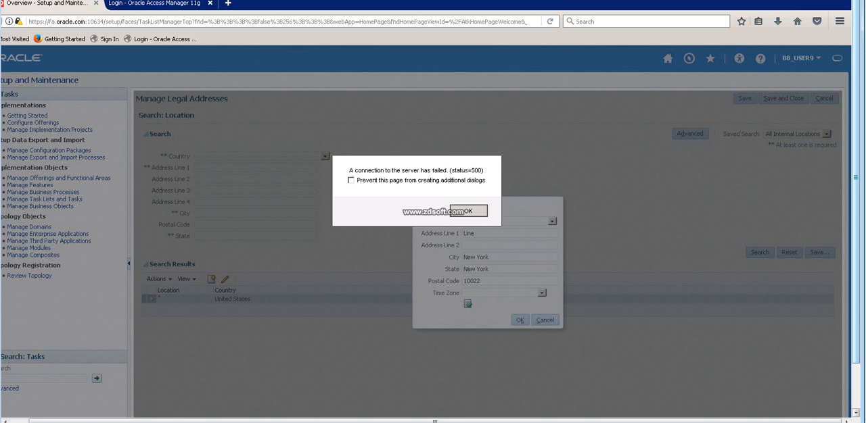
pyautogui.write('4')
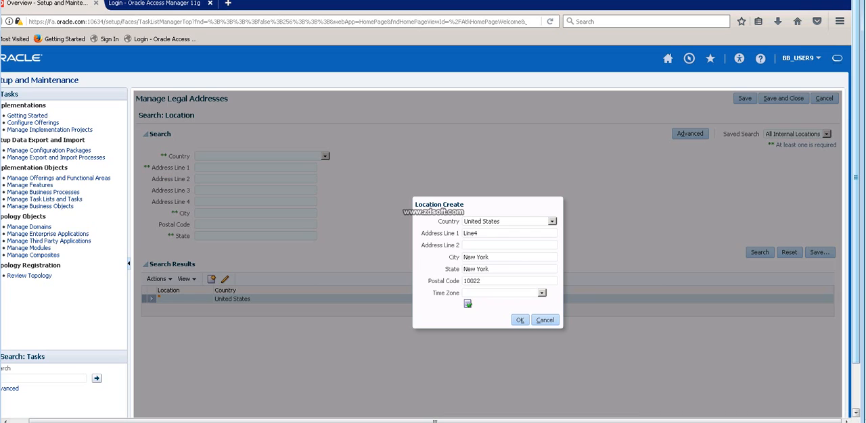
pyautogui.click(519, 320)
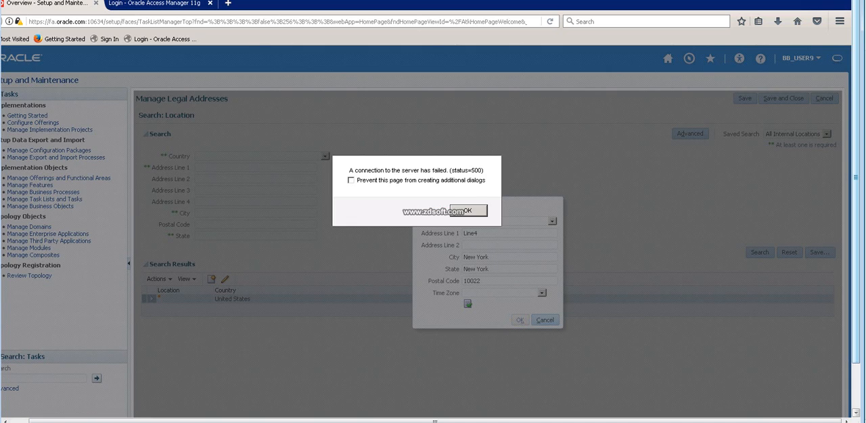
pyautogui.press('Return')
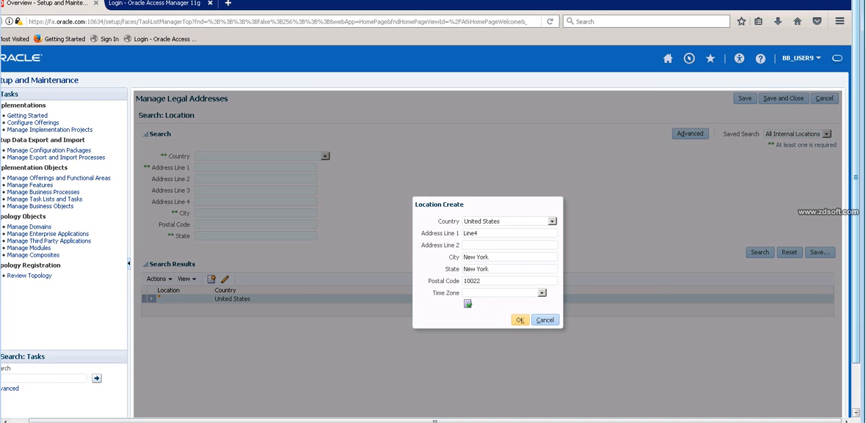
# Abandon the new location, close the browser with both its tabs, and reopen the Fusion Applications sign-in page.
pyautogui.click(545, 320)
pyautogui.press('Return')
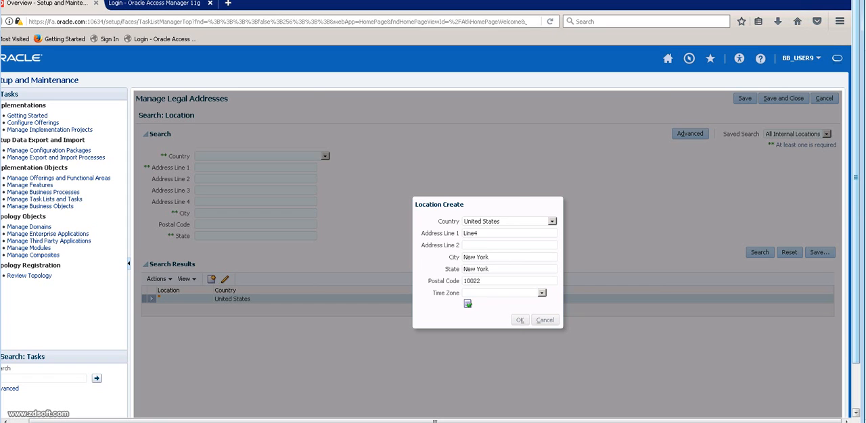
pyautogui.hotkey('alt', 'F4')
pyautogui.press('Return')
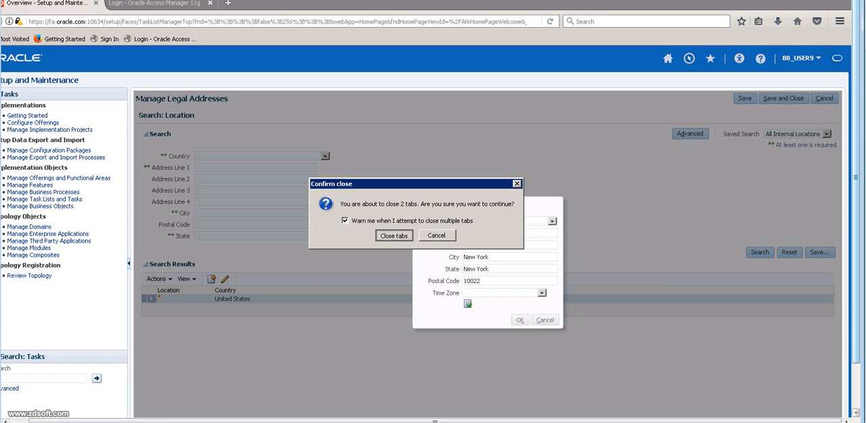
pyautogui.doubleClick(8, 57)
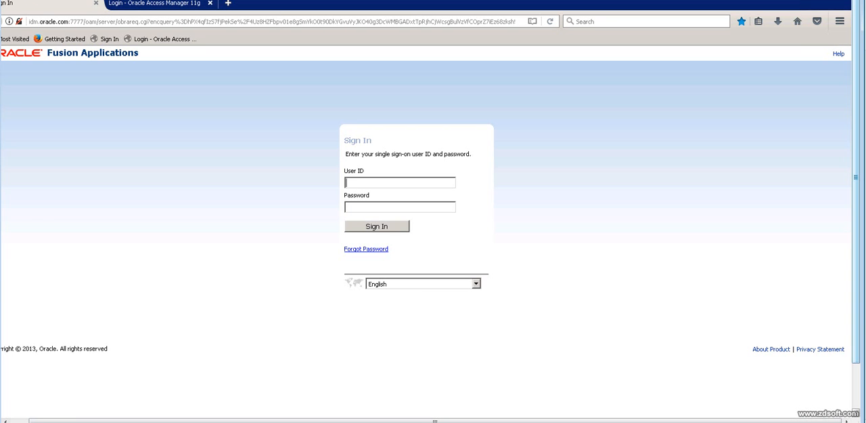
# Sign in to Fusion Applications with the user ID and the account password.
pyautogui.write('BB_USER9')
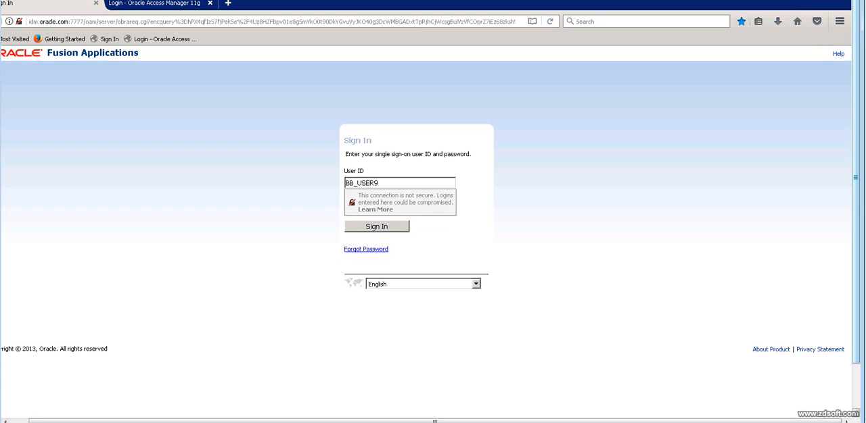
pyautogui.press('Tab')
pyautogui.write('Wel')
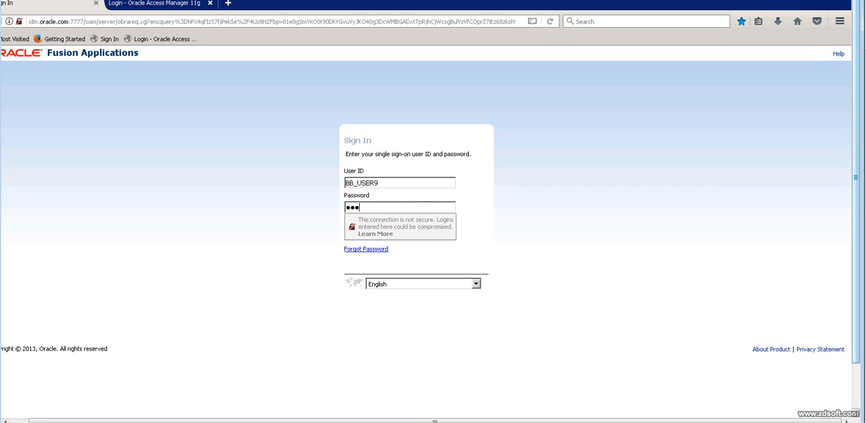
pyautogui.write('come123')
pyautogui.press('Return')
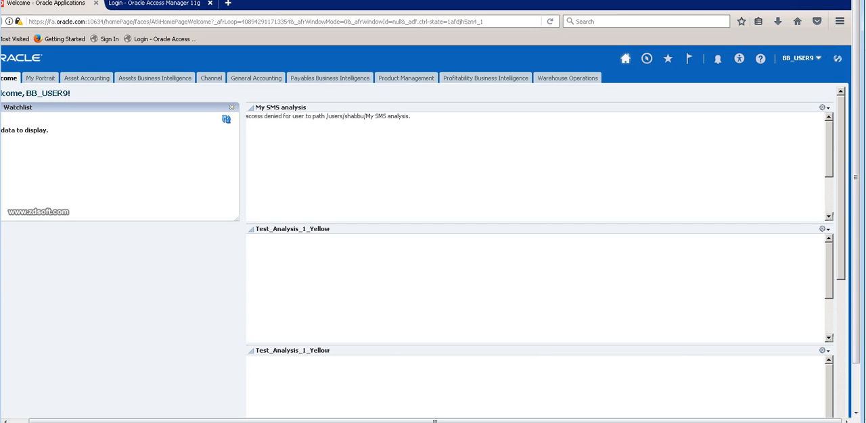
# Go to Setup and Maintenance and set the Applications Administration offering to Procurement.
pyautogui.click(801, 59)
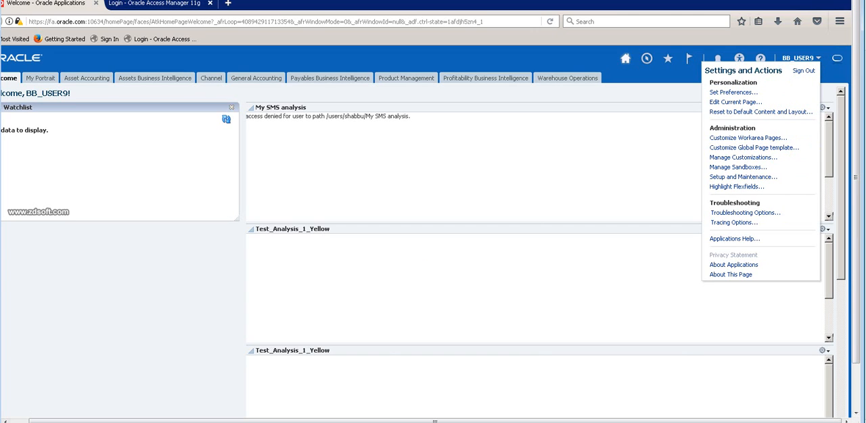
pyautogui.click(742, 177)
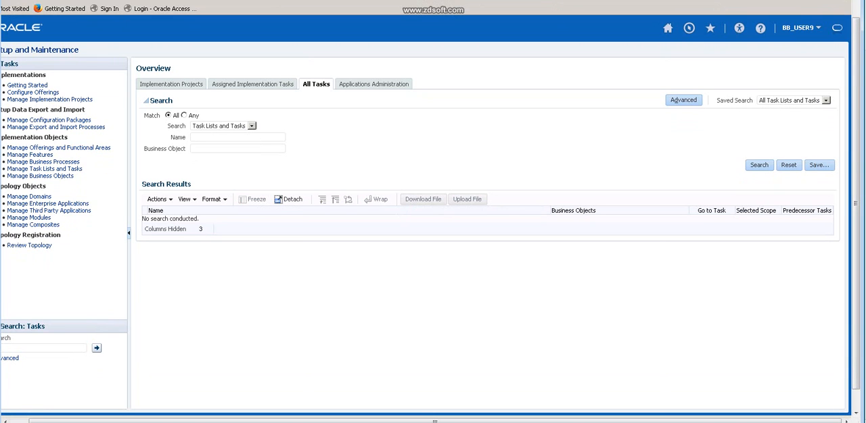
pyautogui.click(373, 83)
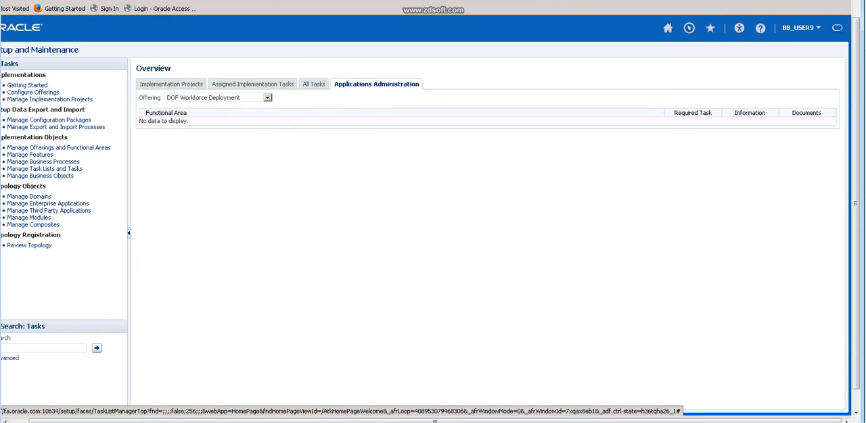
pyautogui.click(267, 98)
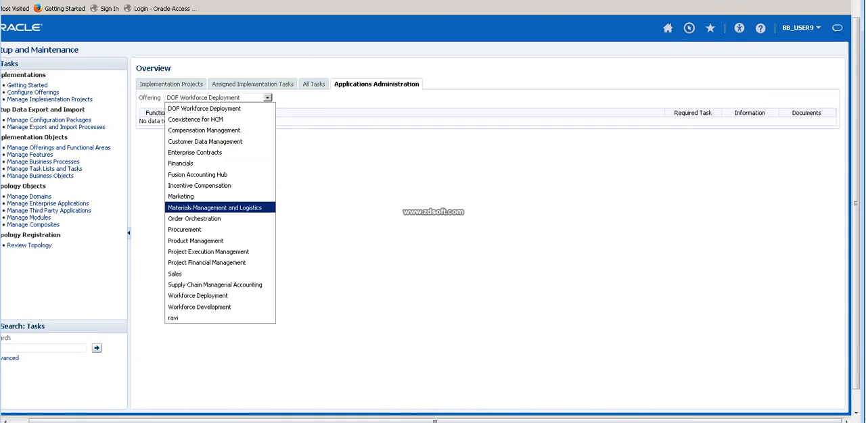
pyautogui.click(184, 229)
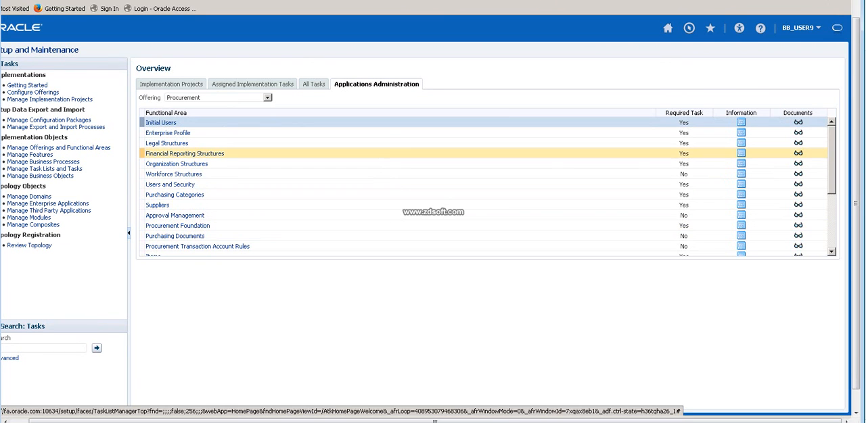
# Open the Manage Legal Addresses task under Legal Structures and start a new location for United States.
pyautogui.click(167, 144)
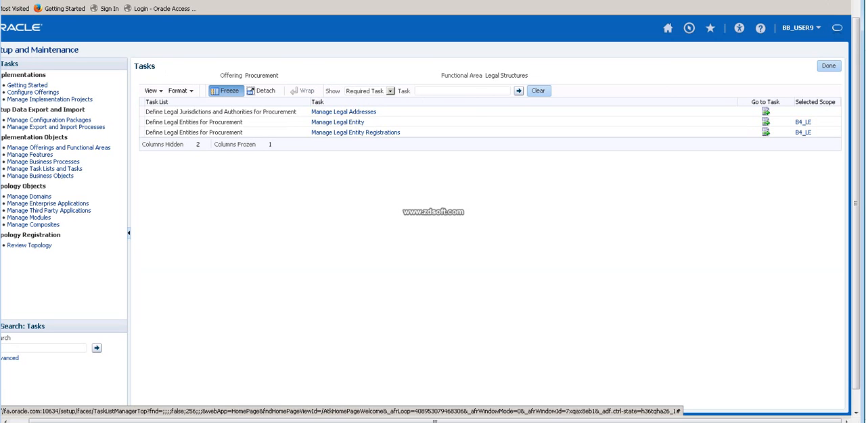
pyautogui.click(343, 112)
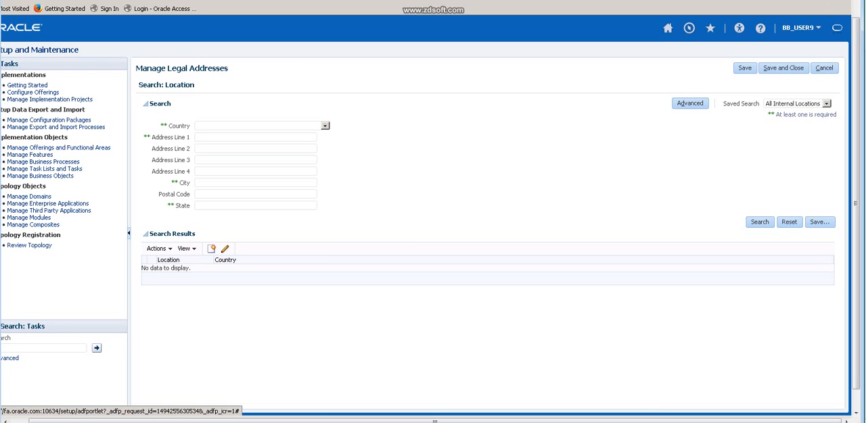
pyautogui.click(211, 249)
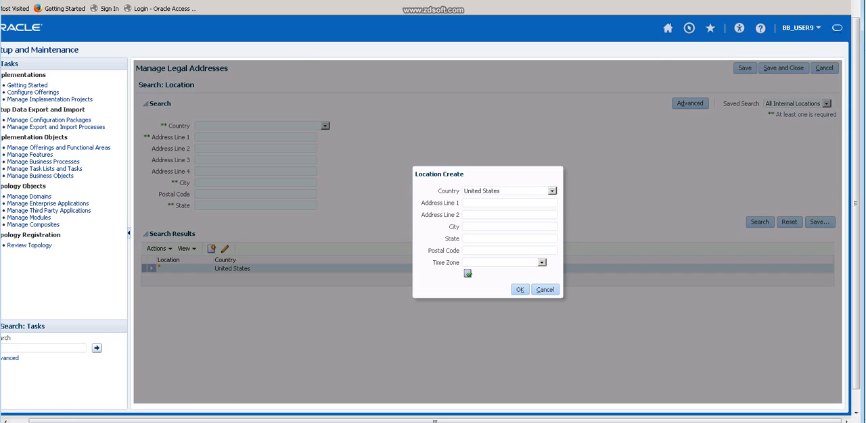
# Enter the first address line of the new location.
pyautogui.doubleClick(501, 203)
pyautogui.click(477, 214)
pyautogui.click(497, 203)
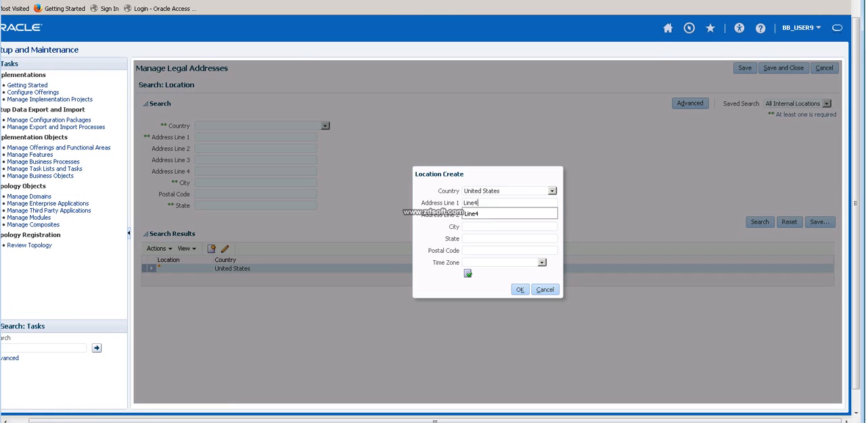
pyautogui.hotkey('ctrl', 'a')
pyautogui.write('ADD L')
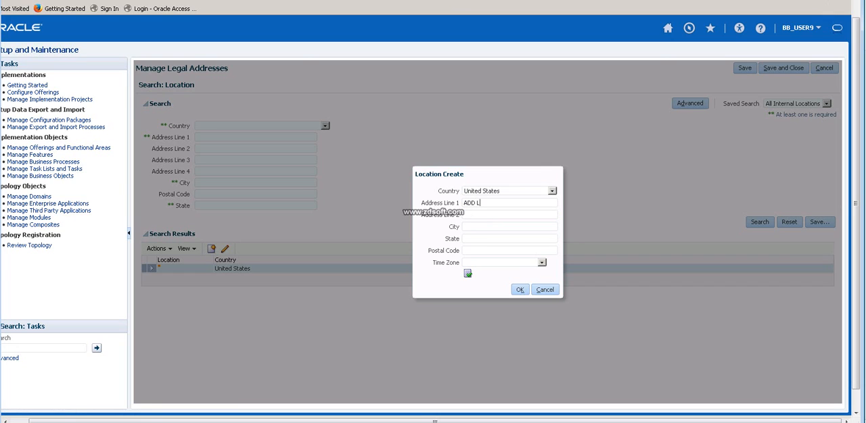
pyautogui.write('ine1')
pyautogui.write('New York')
# Fill in the new location's city, state and postal code.
pyautogui.press('Down')
pyautogui.press('Down')
pyautogui.press('Return')
pyautogui.press('Down')
pyautogui.press('Down')
pyautogui.press('Return')
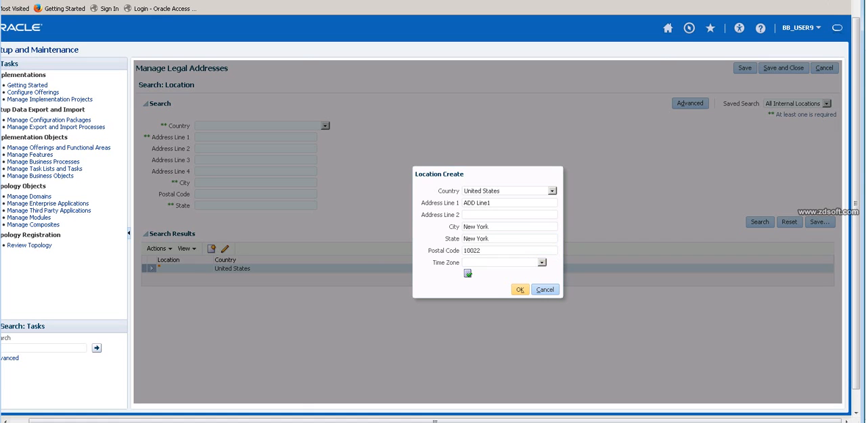
# Confirm the new United States location, save it, and close Manage Legal Addresses.
pyautogui.click(519, 290)
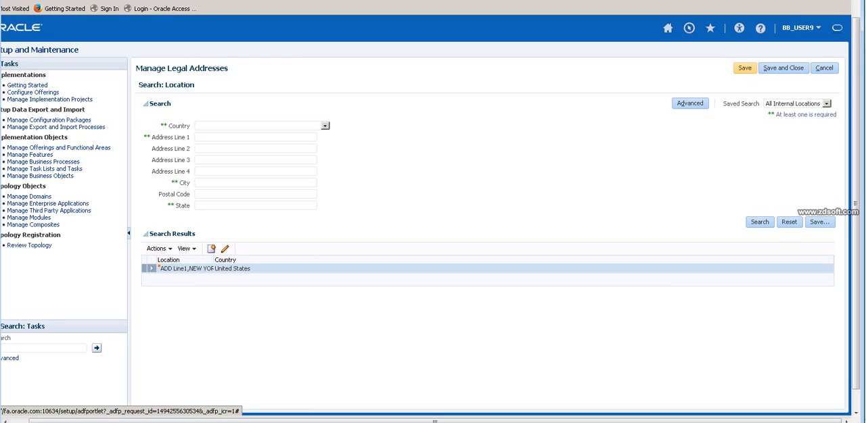
pyautogui.click(744, 68)
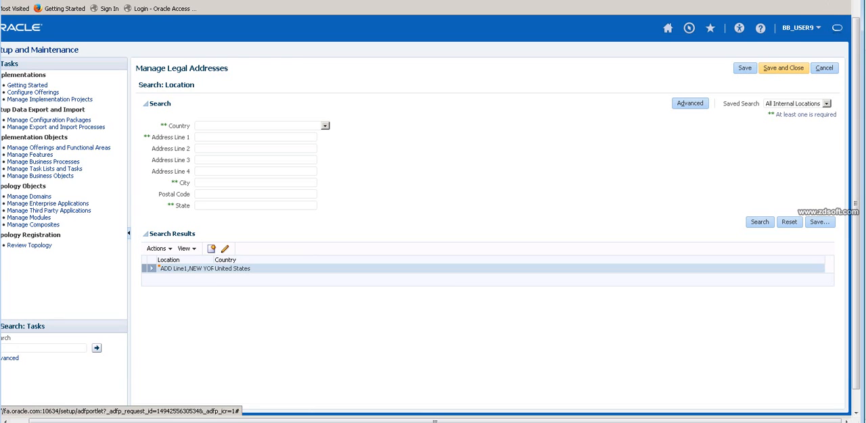
pyautogui.click(782, 67)
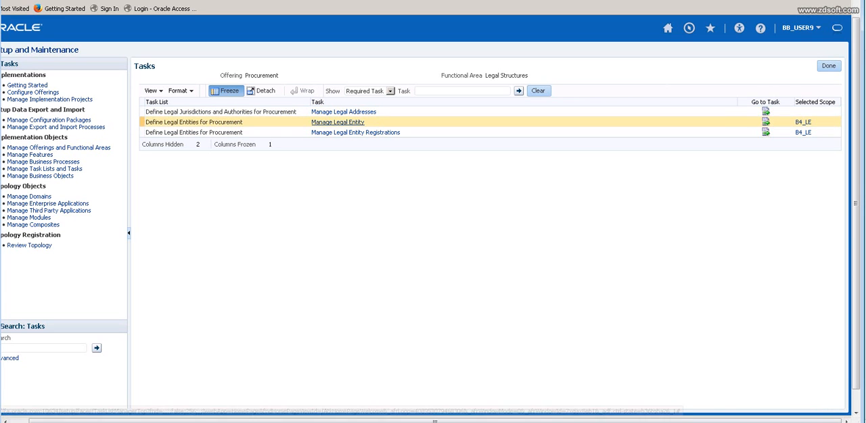
pyautogui.click(338, 122)
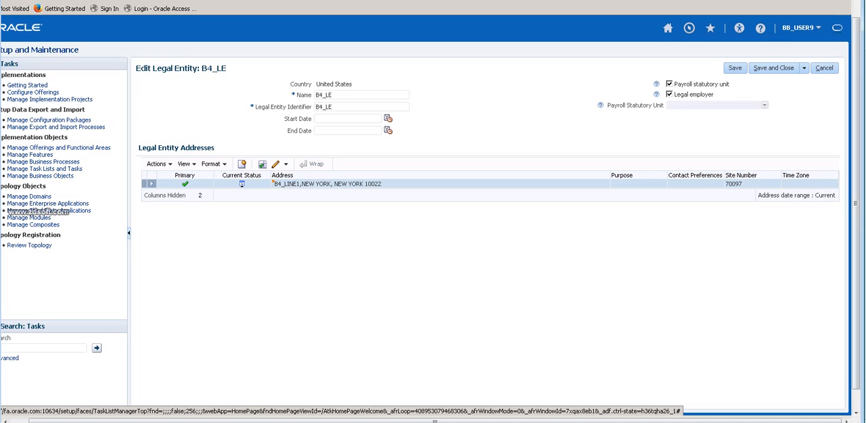
pyautogui.click(824, 68)
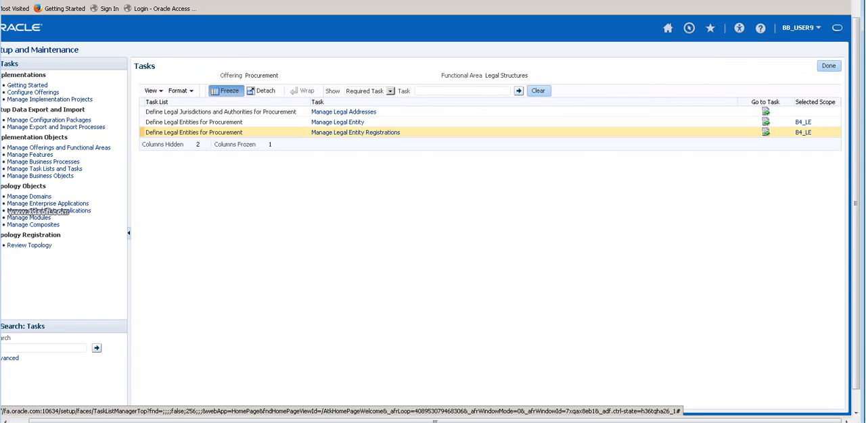
pyautogui.click(803, 122)
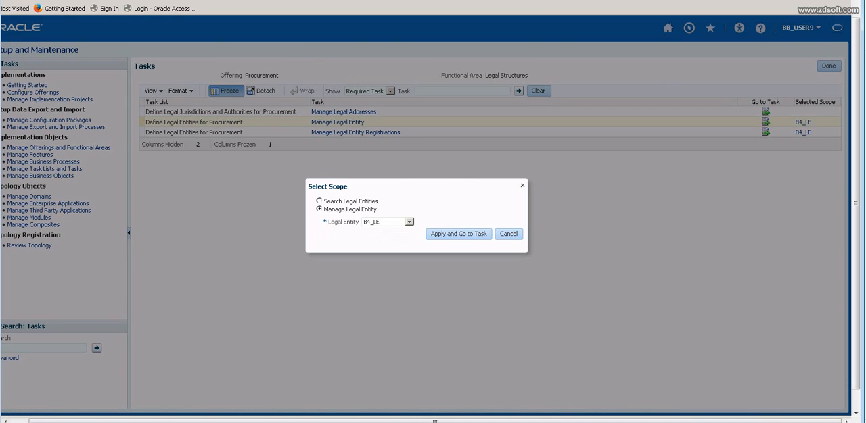
pyautogui.click(508, 234)
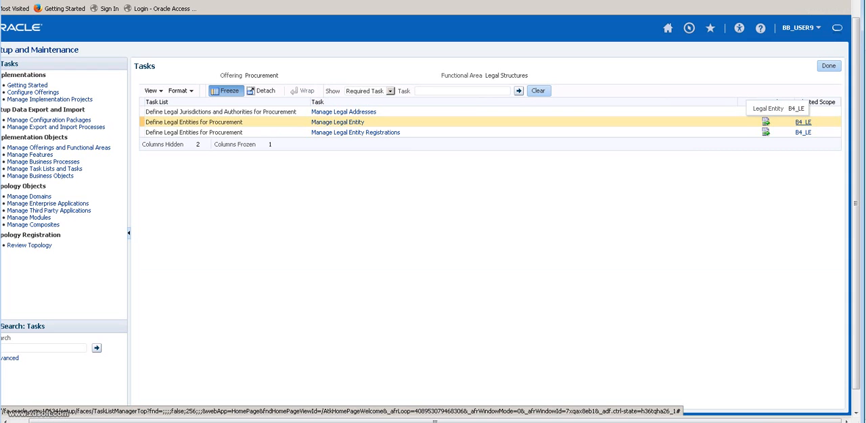
# Set the Manage Legal Entity scope to Create New, go to the task, and start a new legal entity.
pyautogui.click(803, 123)
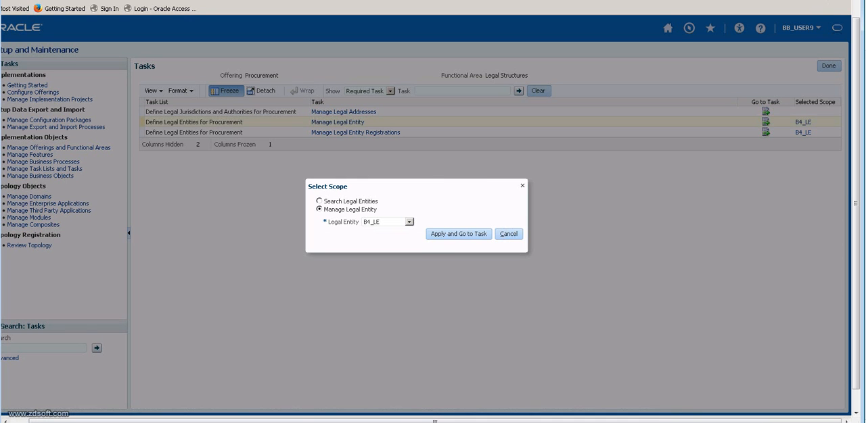
pyautogui.click(410, 222)
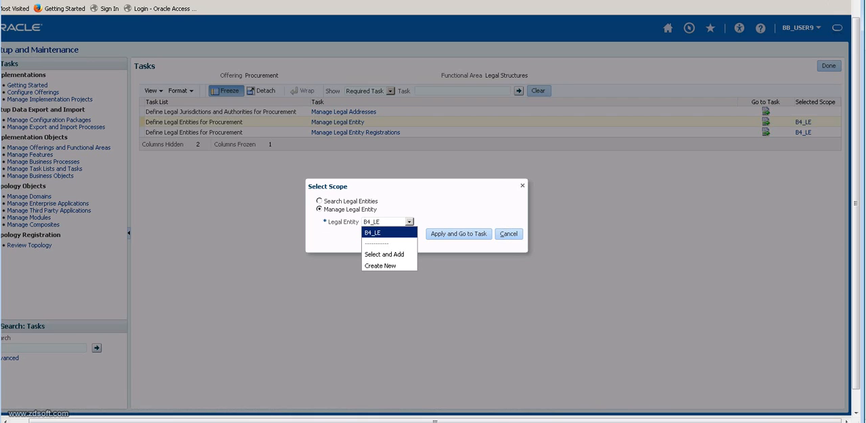
pyautogui.click(380, 266)
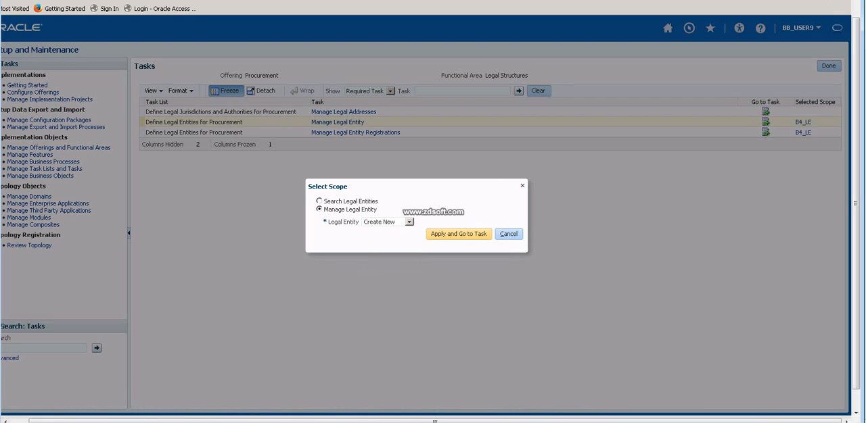
pyautogui.click(459, 234)
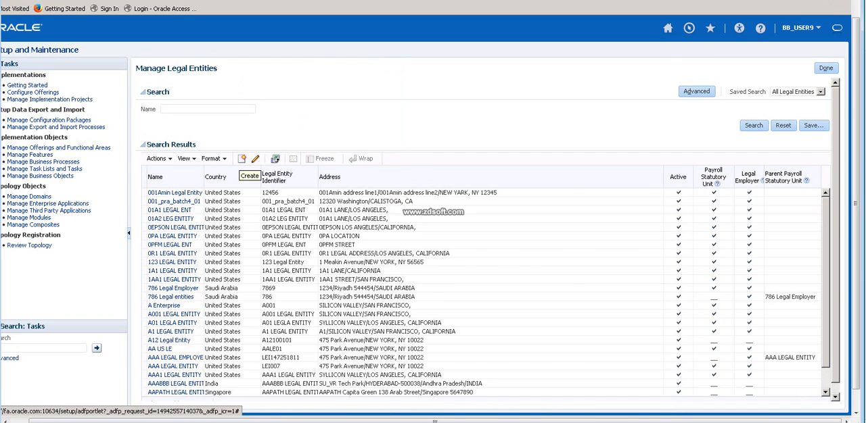
pyautogui.click(242, 158)
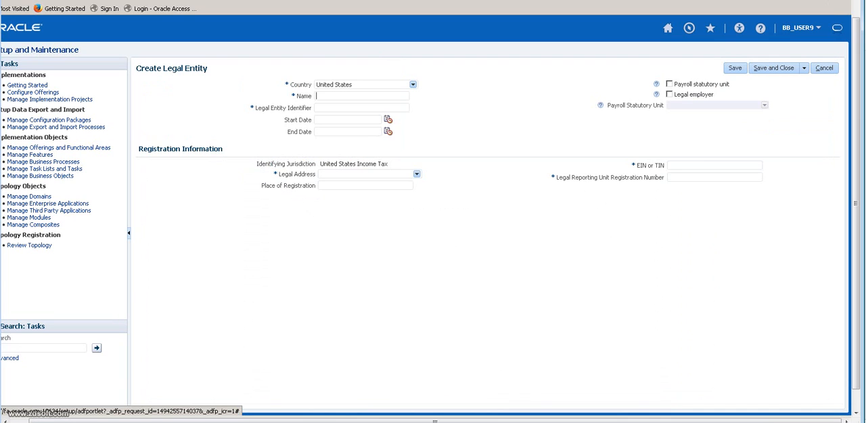
# Enter B44_LE as both the name and the legal entity identifier of the new legal entity.
pyautogui.write('B44')
pyautogui.write('_L')
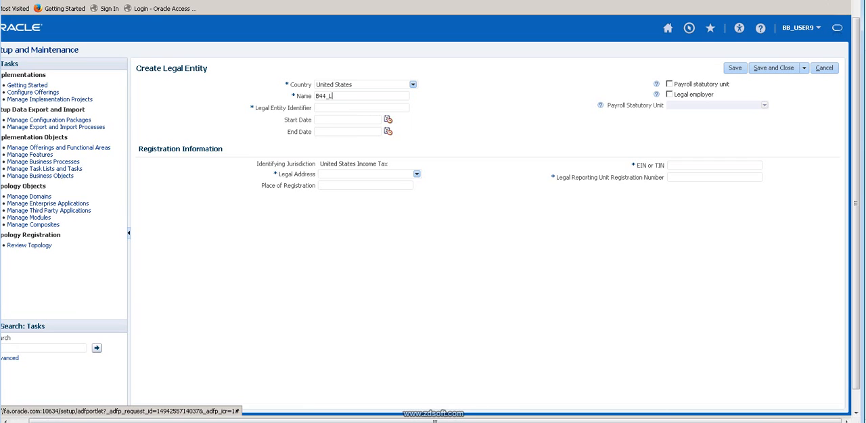
pyautogui.write('E')
pyautogui.hotkey('ctrl', 'a')
pyautogui.hotkey('ctrl', 'c')
pyautogui.press('Tab')
pyautogui.hotkey('ctrl', 'v')
# Search the legal addresses for ADD and assign the ADD Line1, New York address to the legal entity.
pyautogui.click(416, 174)
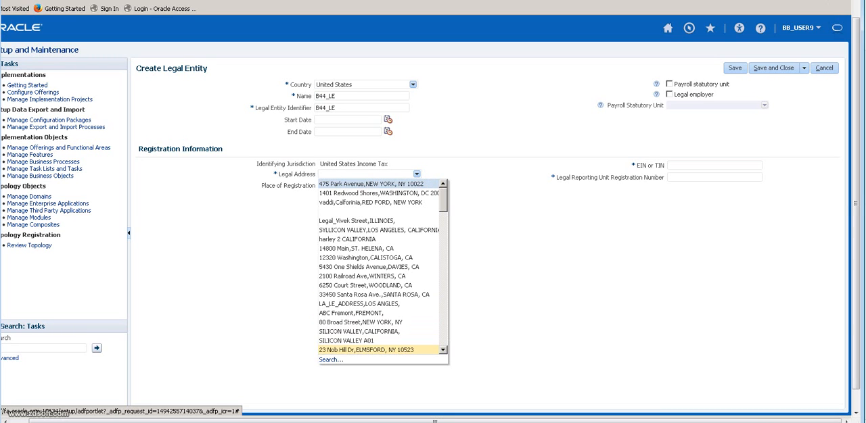
pyautogui.click(331, 360)
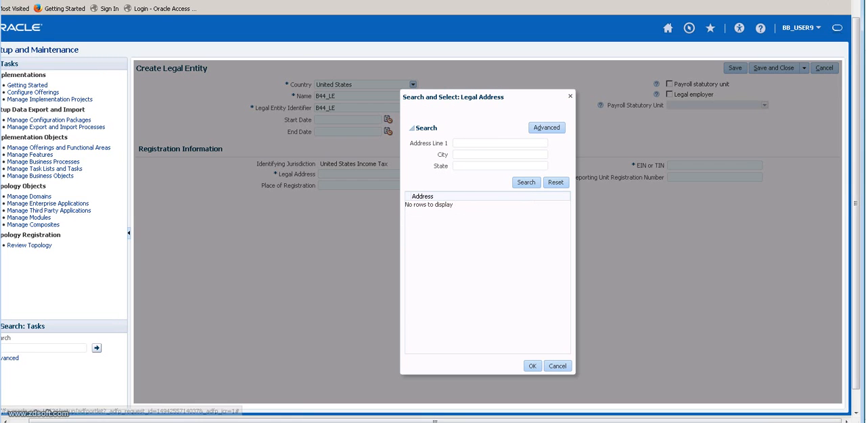
pyautogui.write('ADD')
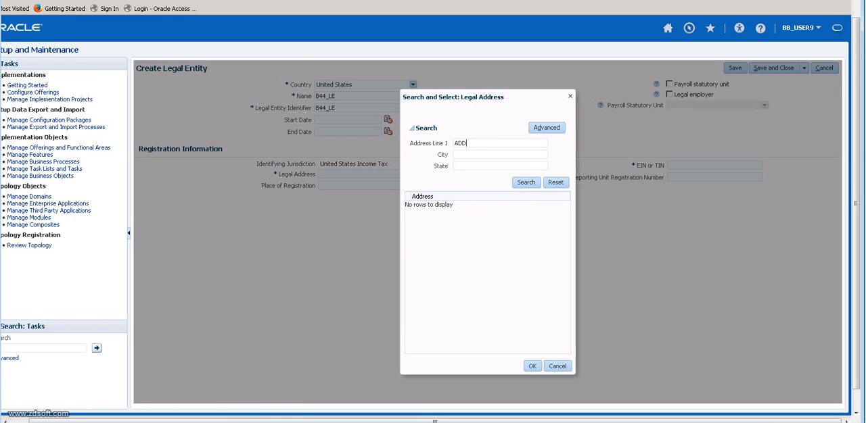
pyautogui.click(526, 183)
pyautogui.click(487, 205)
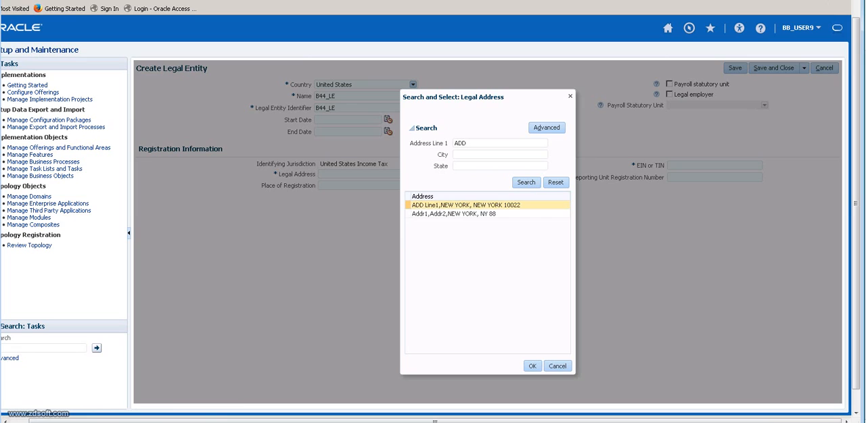
pyautogui.click(532, 366)
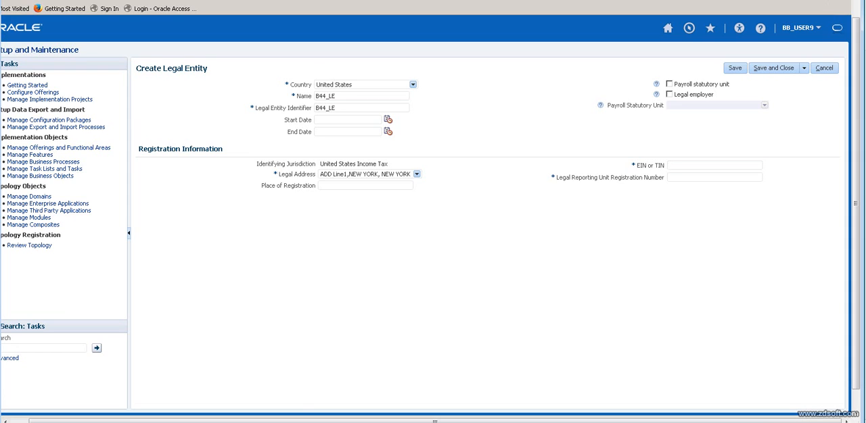
# Fill in the EIN or TIN and the legal reporting unit registration number with previously used entries.
pyautogui.press('Down')
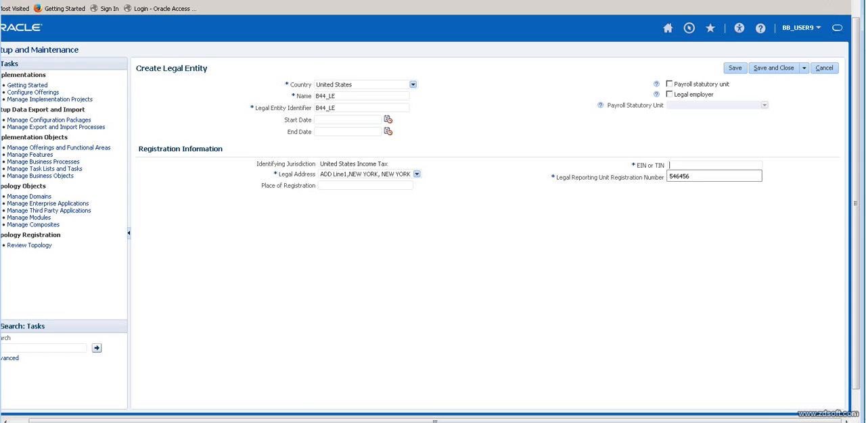
pyautogui.press('Down')
pyautogui.press('Return')
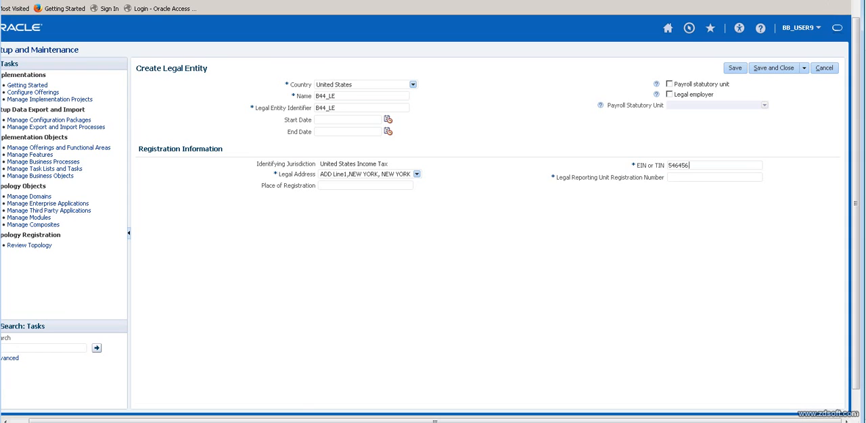
pyautogui.press('Tab')
pyautogui.press('Down')
pyautogui.press('Down')
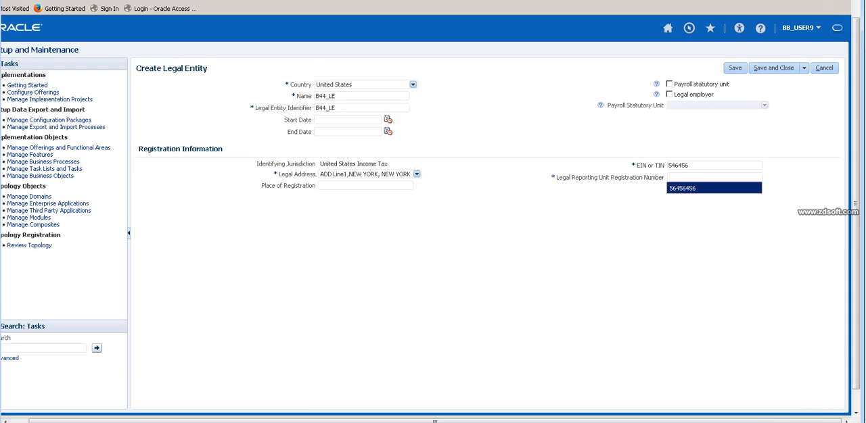
pyautogui.press('Return')
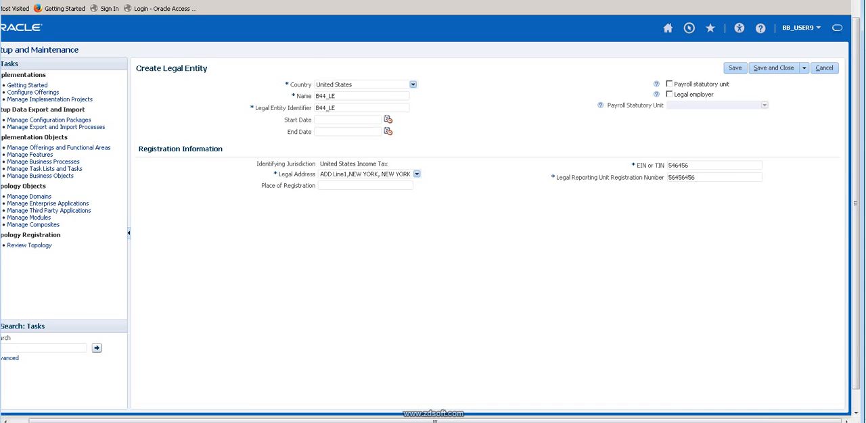
# Mark the legal entity as payroll statutory unit and legal employer, and try to save and close it.
pyautogui.click(669, 94)
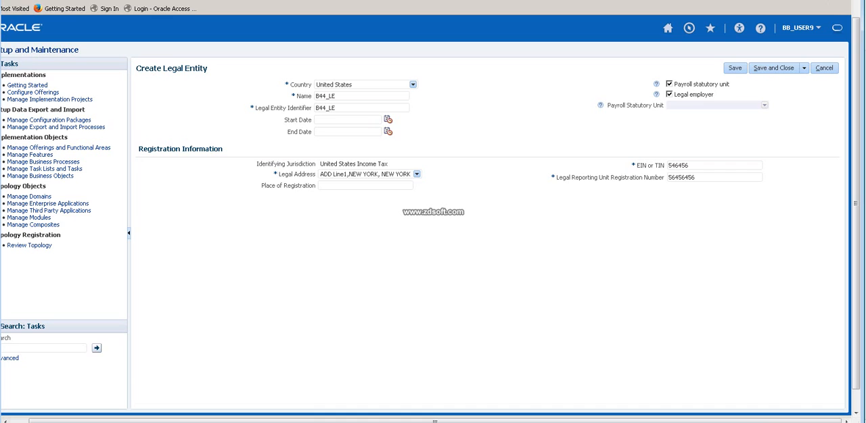
pyautogui.click(774, 68)
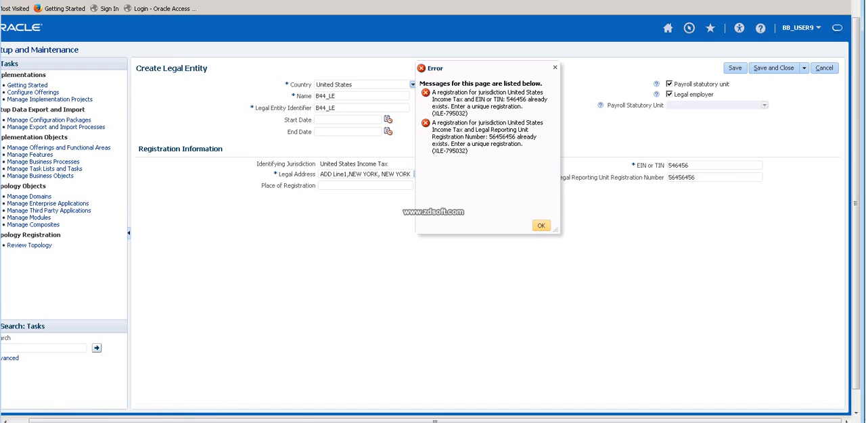
pyautogui.click(541, 225)
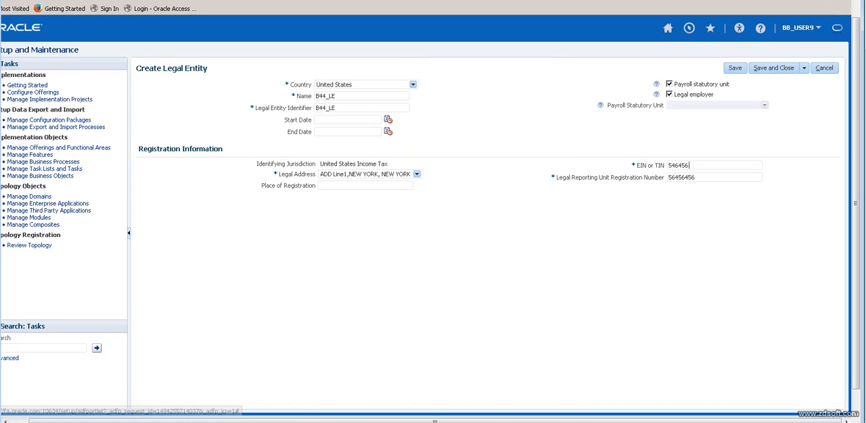
# Append a digit to the EIN or TIN and to the legal reporting unit registration number, then save and close the legal entity.
pyautogui.write('7')
pyautogui.write('56456456')
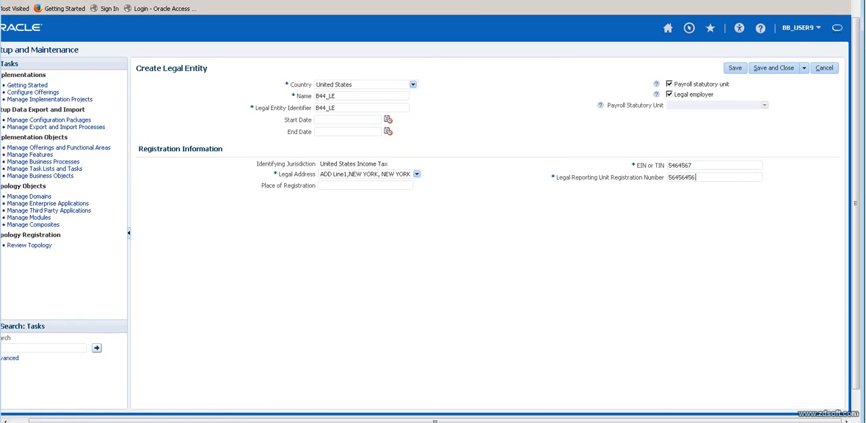
pyautogui.write('9')
pyautogui.click(773, 69)
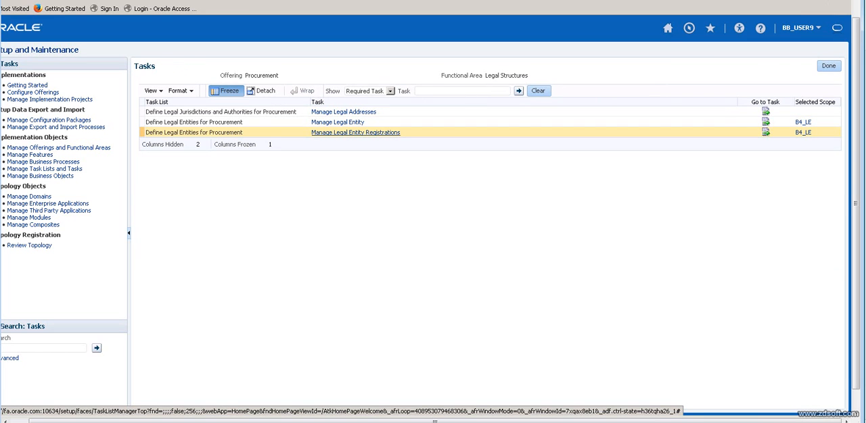
# Check the B4_LE registrations, return to the tasks, and choose Select and Add for the Manage Legal Entity Registrations scope.
pyautogui.click(355, 133)
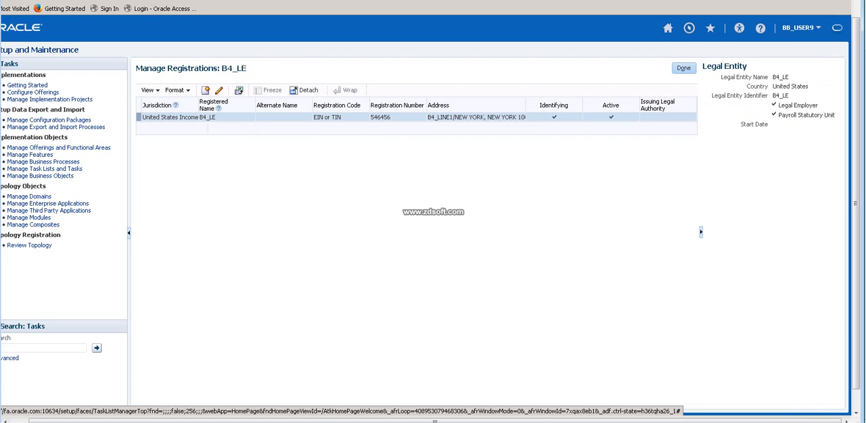
pyautogui.click(683, 68)
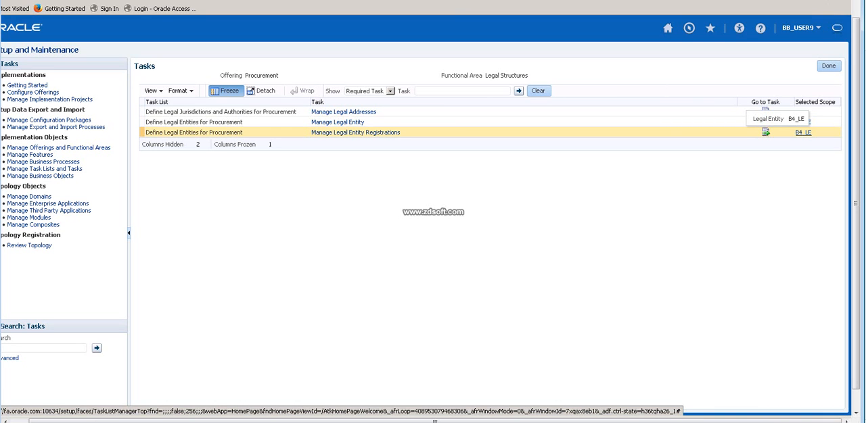
pyautogui.click(803, 133)
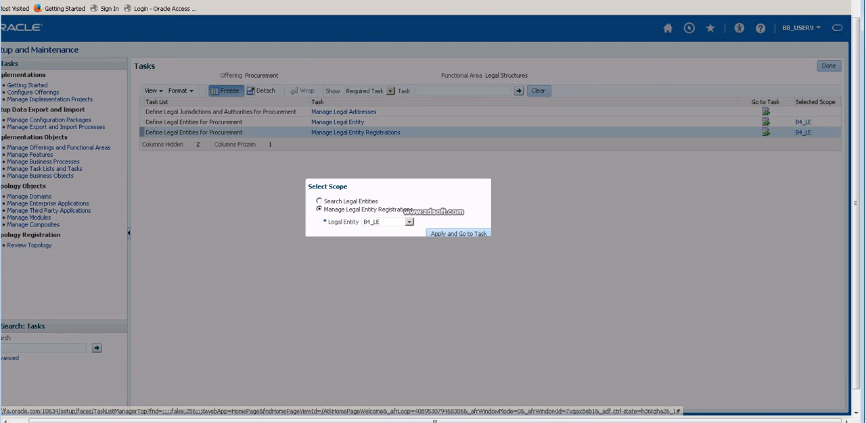
pyautogui.click(409, 222)
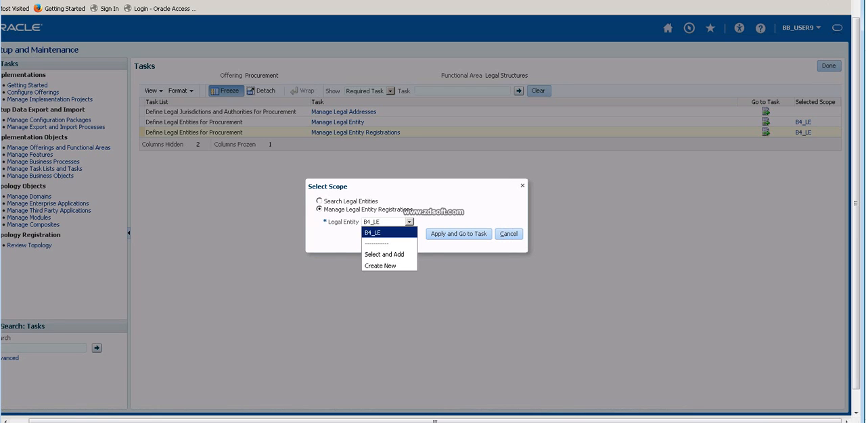
pyautogui.click(383, 254)
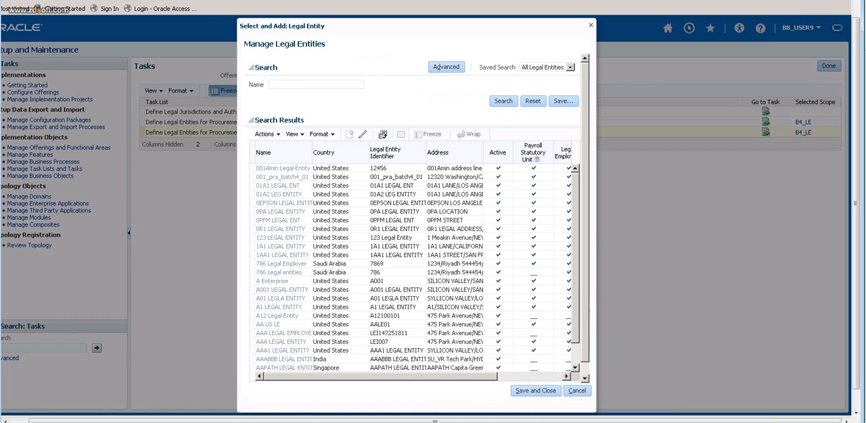
# Search the legal entities for B44 and save B44_LE as the selected scope for Manage Legal Entity Registrations.
pyautogui.hotkey('ctrl', 'b')
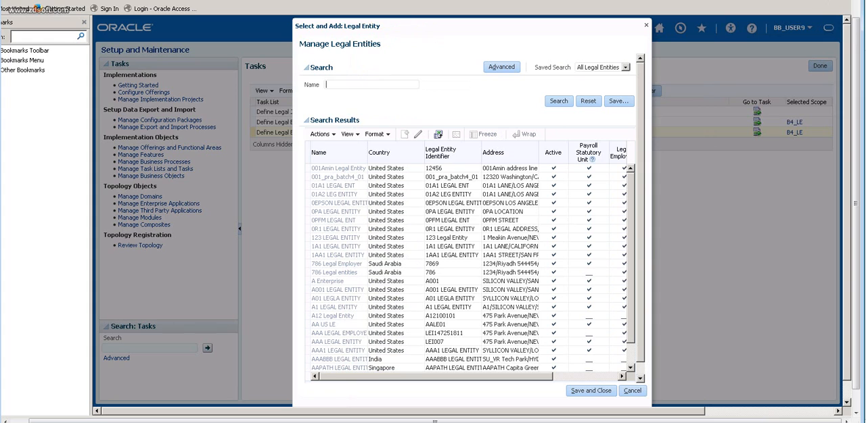
pyautogui.write('B44')
pyautogui.click(558, 101)
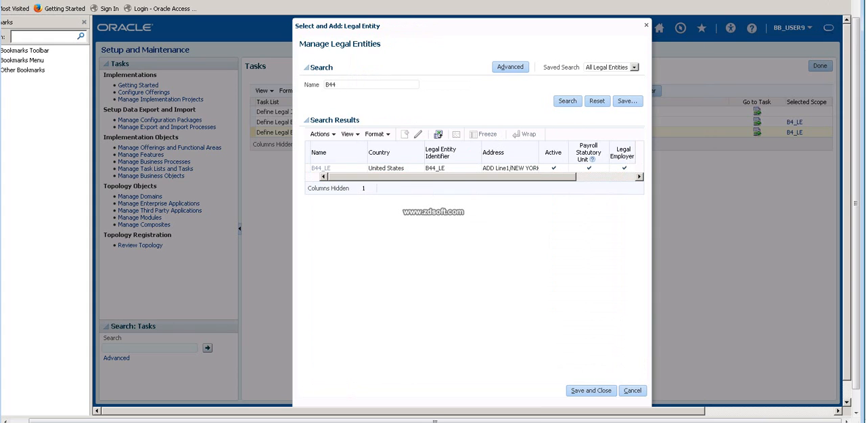
pyautogui.click(461, 168)
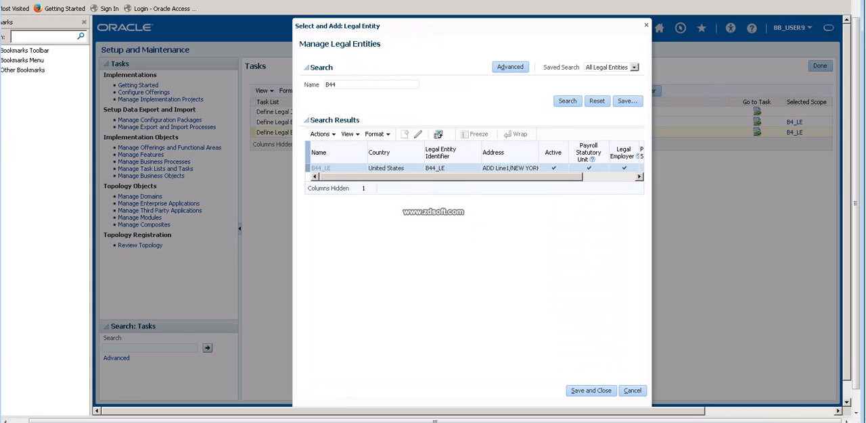
pyautogui.click(591, 391)
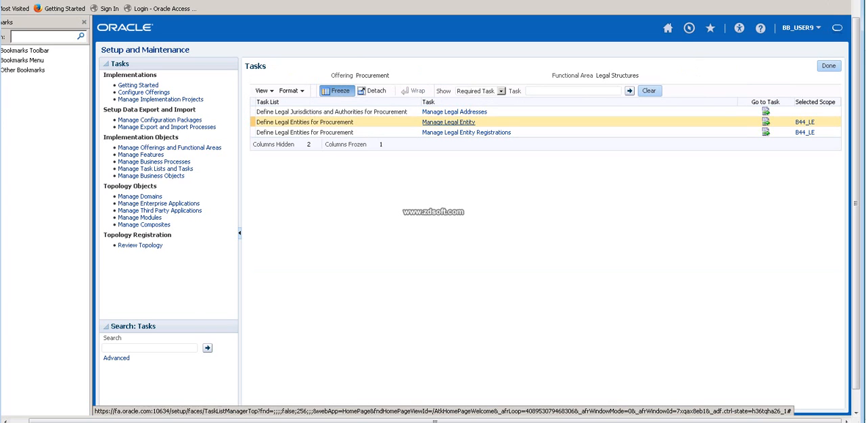
pyautogui.click(448, 121)
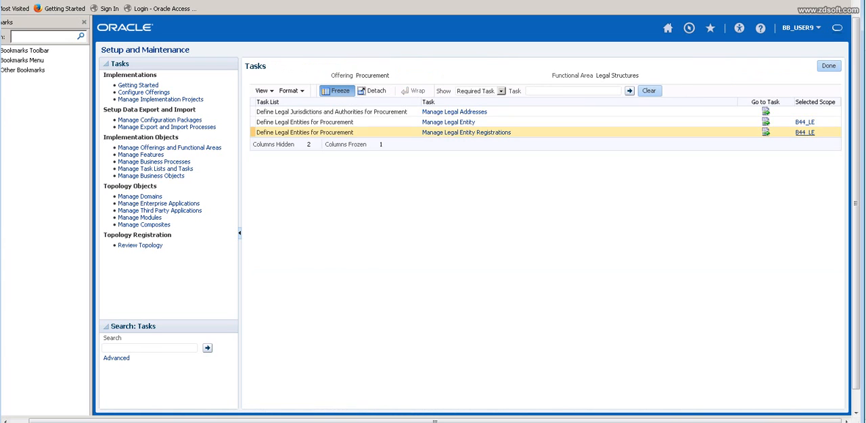
pyautogui.click(804, 122)
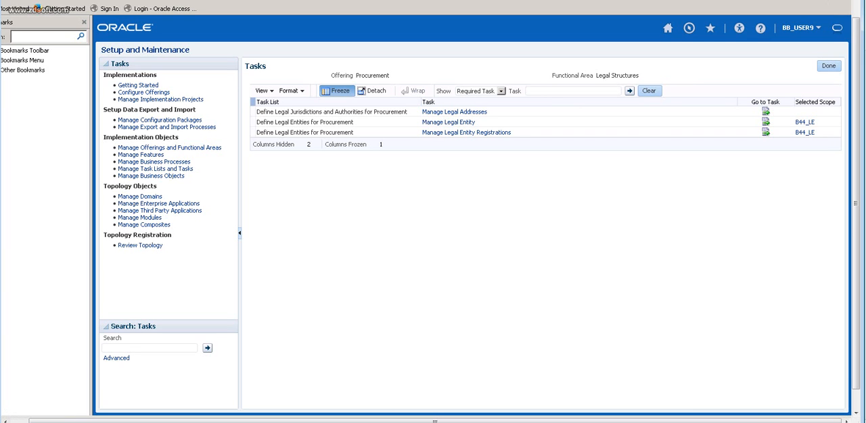
# Finish the Legal Structures tasks, open the Financial Reporting Structures functional area and show all of its tasks.
pyautogui.click(828, 66)
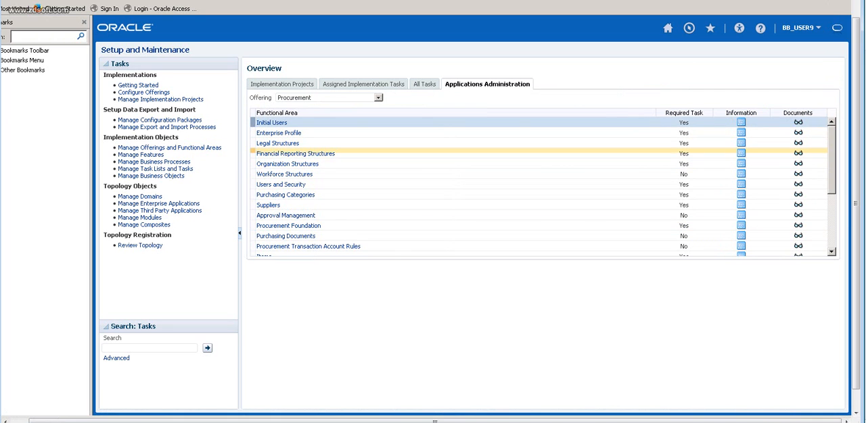
pyautogui.click(296, 154)
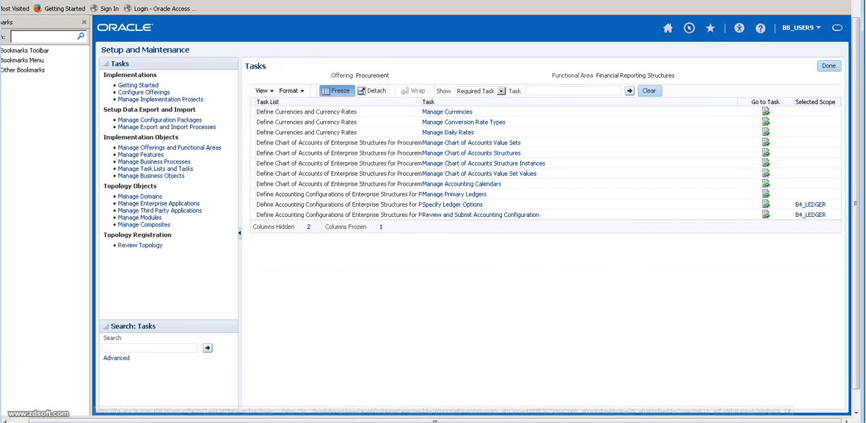
pyautogui.click(501, 91)
pyautogui.click(479, 102)
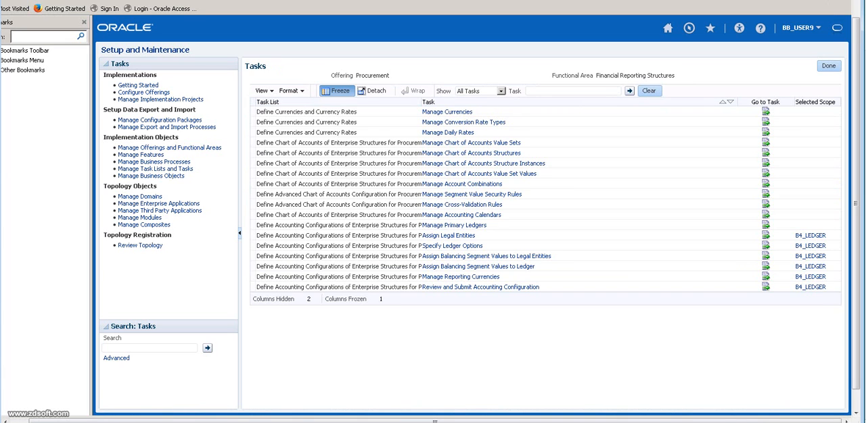
pyautogui.click(501, 92)
pyautogui.click(479, 111)
pyautogui.click(501, 92)
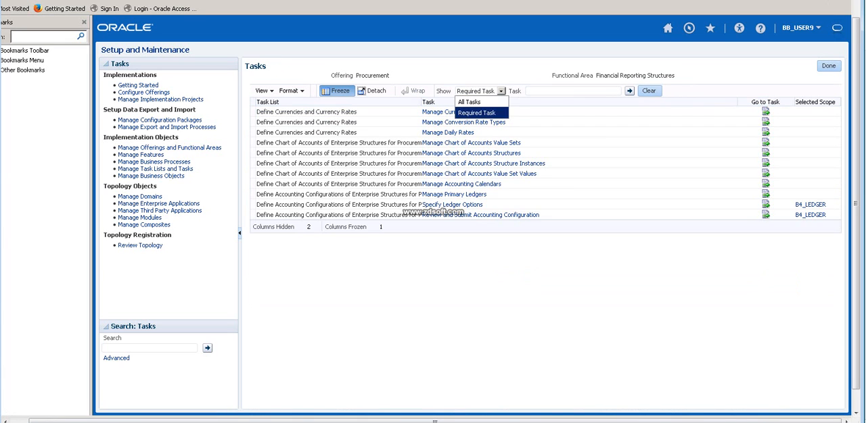
pyautogui.click(469, 102)
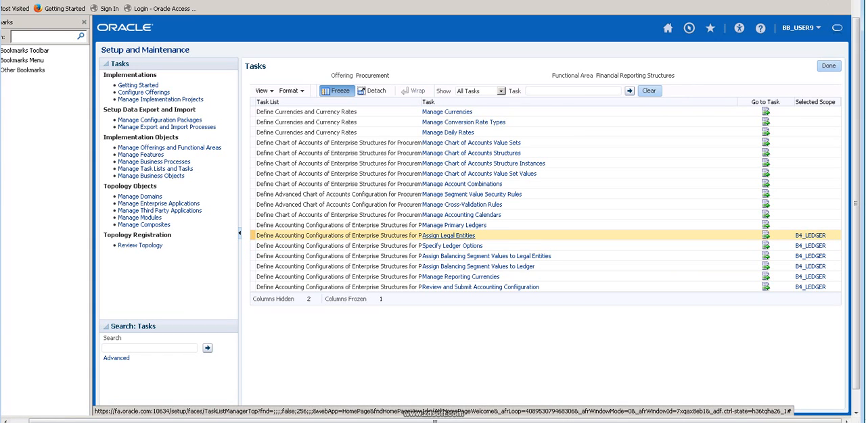
# Open Assign Legal Entities for B4_LEDGER, search the addable legal entities for B4, and cancel the selection.
pyautogui.click(448, 235)
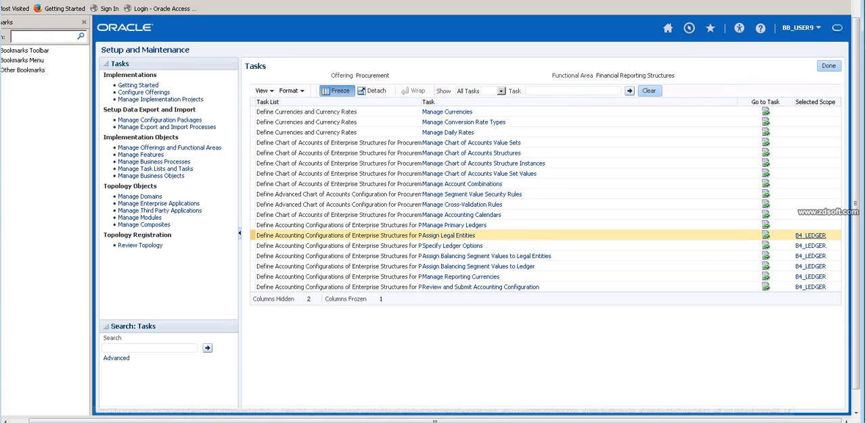
pyautogui.click(449, 236)
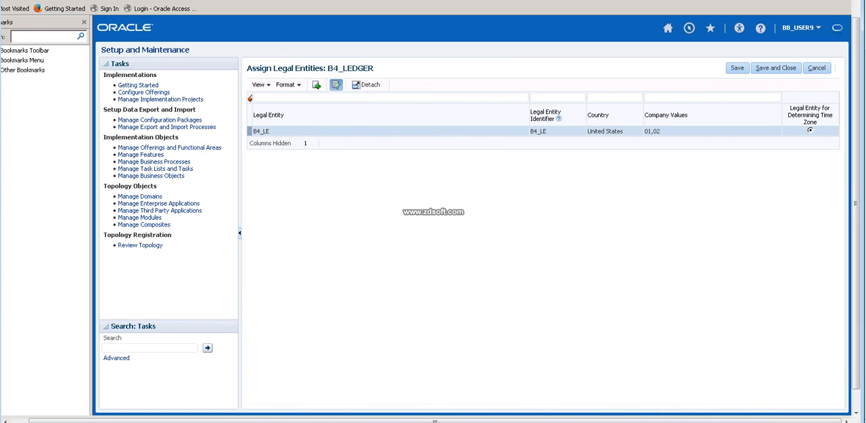
pyautogui.click(316, 86)
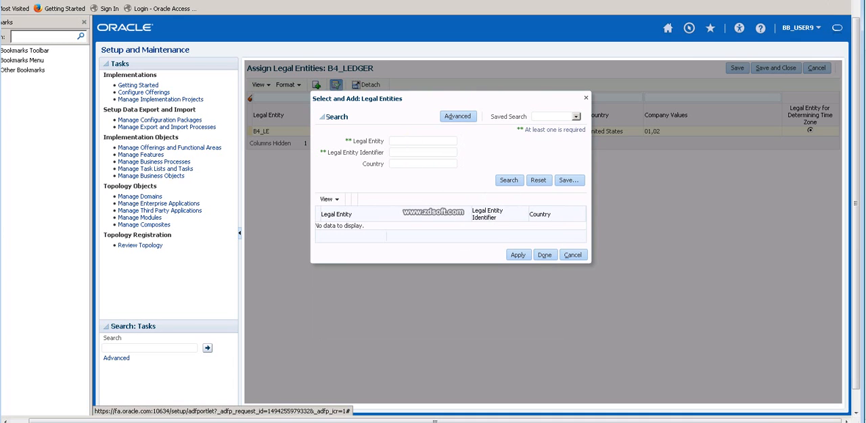
pyautogui.write('B44')
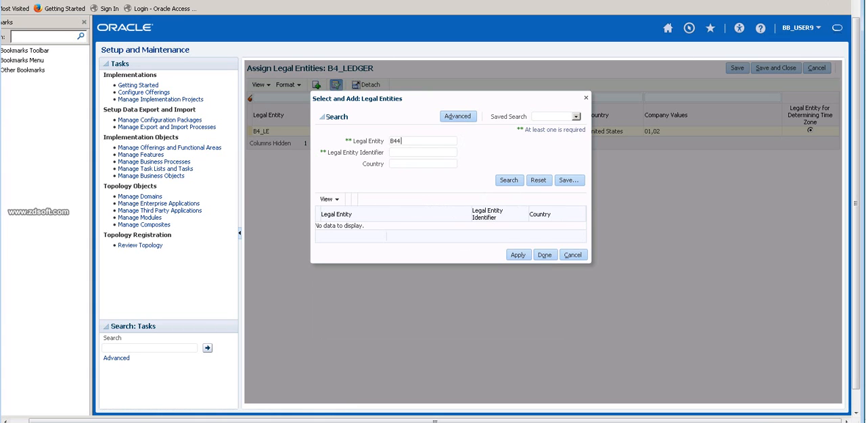
pyautogui.press('BackSpace')
pyautogui.click(508, 181)
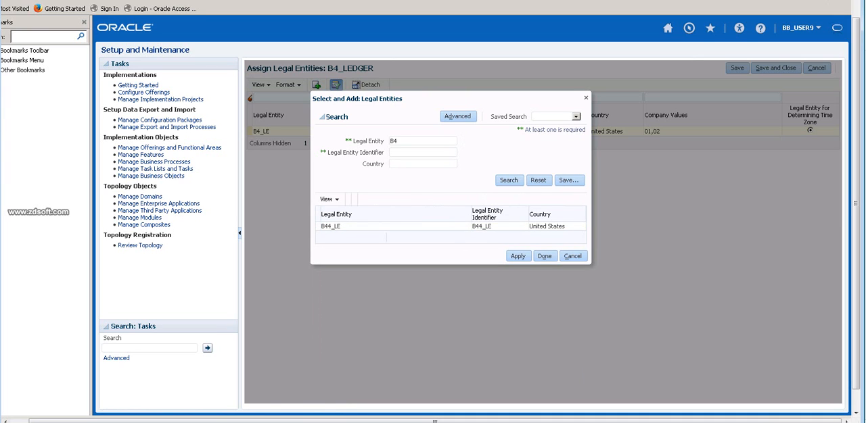
pyautogui.click(573, 257)
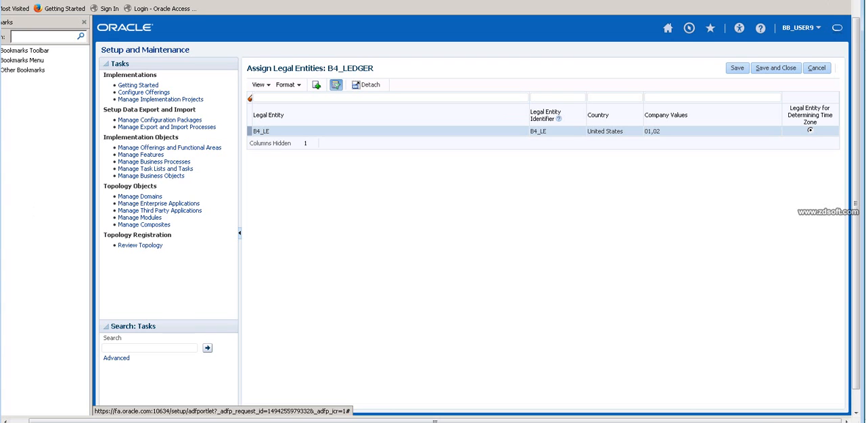
# Save and close the B4_LEDGER legal entity assignments and return to the Procurement functional area overview.
pyautogui.click(775, 68)
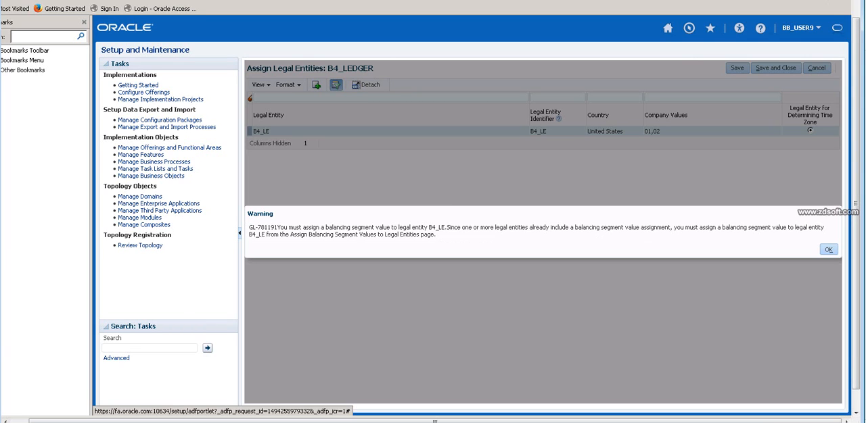
pyautogui.click(828, 249)
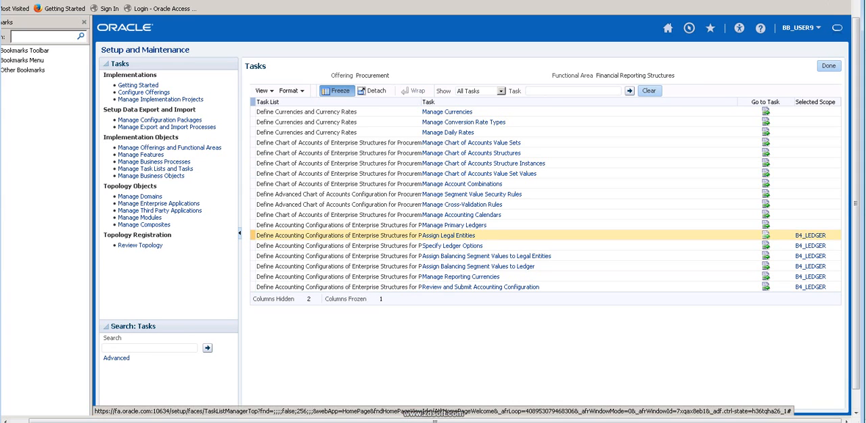
pyautogui.click(828, 66)
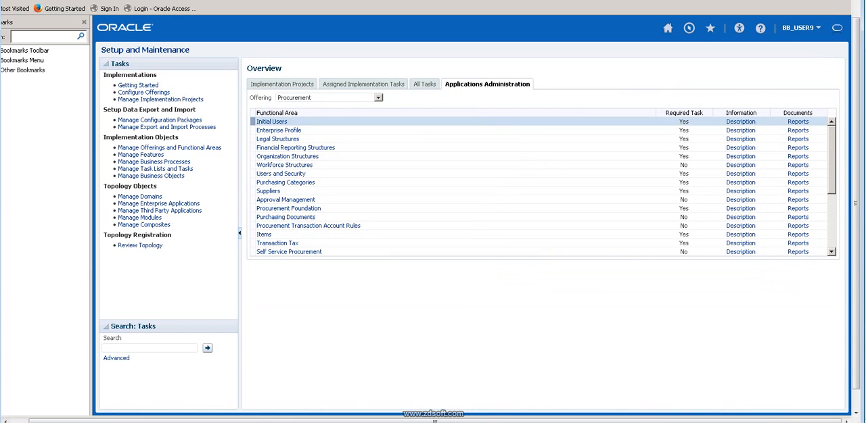
# Switch to the Excel workbook and go to the R12 heading under Role Security Model on the 04-MAY-2017 sheet.
pyautogui.hotkey('alt', 'Tab')
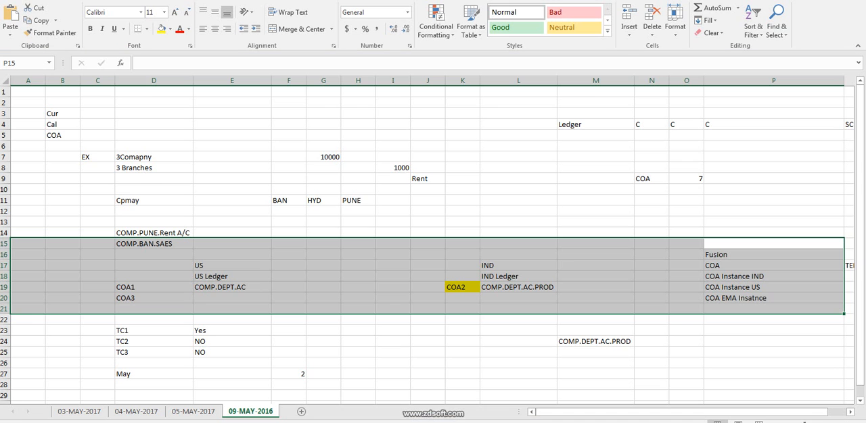
pyautogui.click(136, 412)
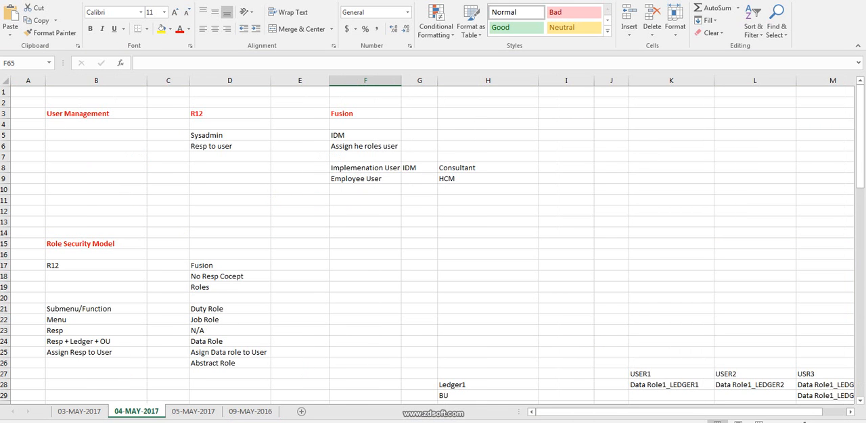
pyautogui.scroll(-5, 433, 243)
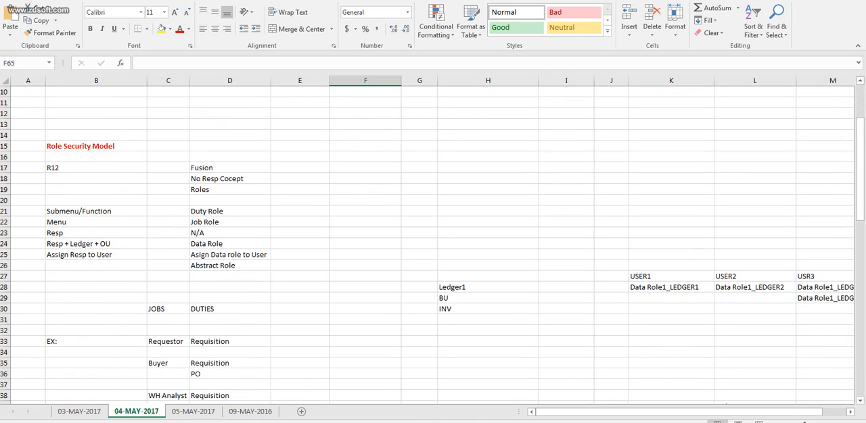
pyautogui.scroll(3, 432, 244)
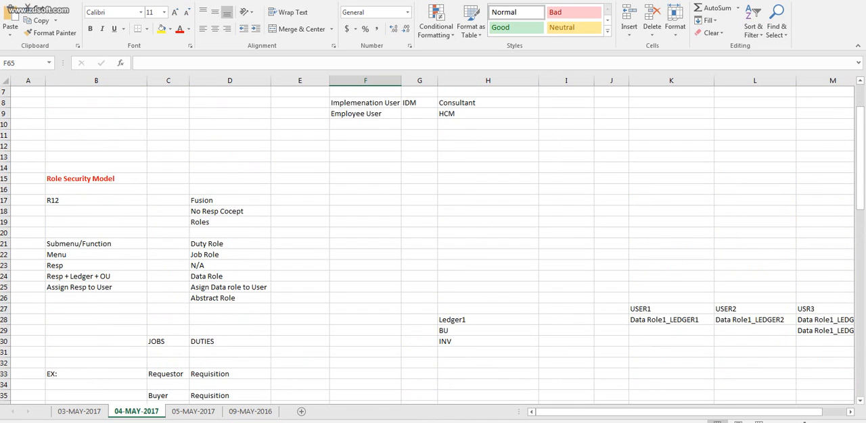
pyautogui.click(96, 201)
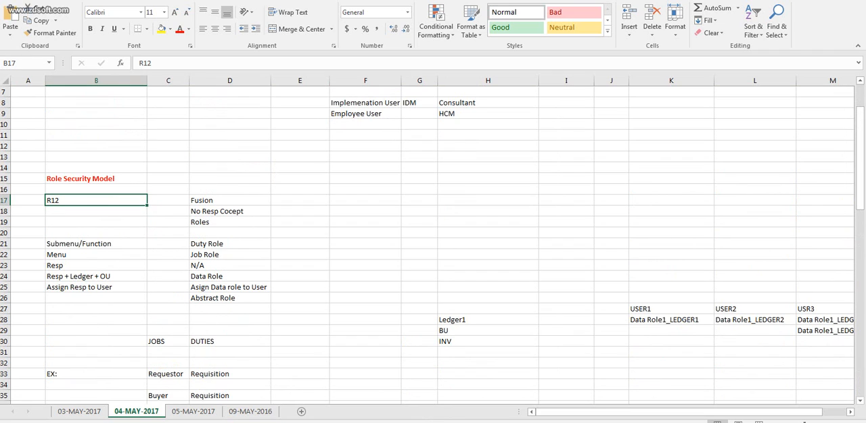
# Append "( Req Form )" to the Submenu/Function entry in B21 and fit column B's width to its contents.
pyautogui.click(96, 244)
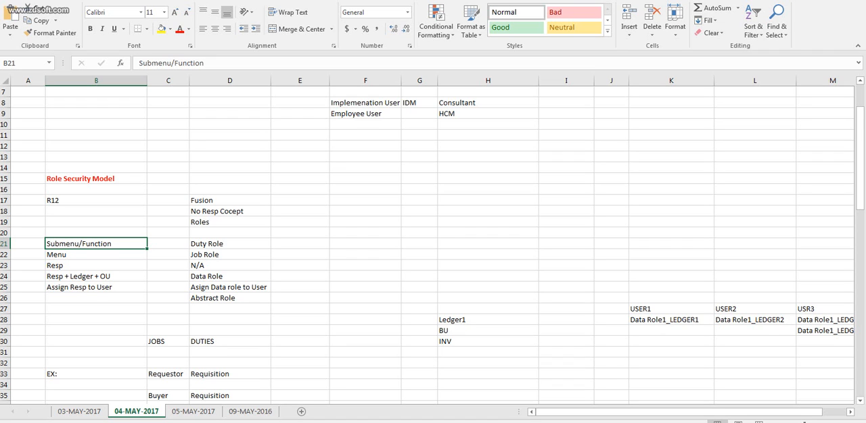
pyautogui.press('F2')
pyautogui.write('(')
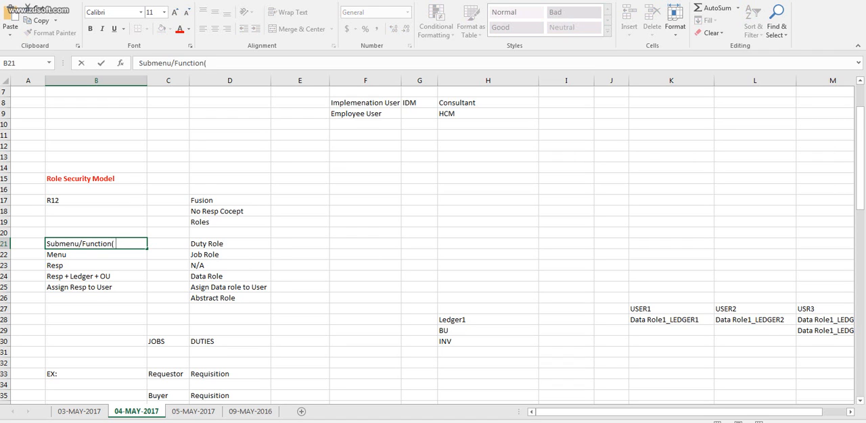
pyautogui.write(' Req Form )')
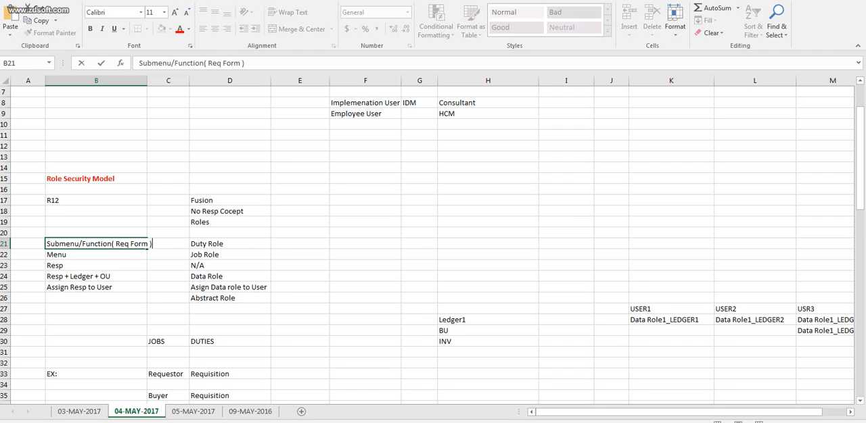
pyautogui.doubleClick(148, 80)
pyautogui.click(101, 244)
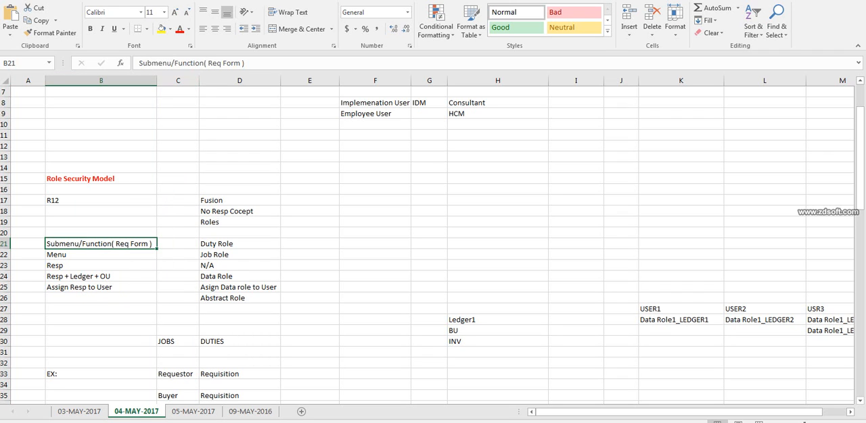
pyautogui.click(101, 255)
pyautogui.click(101, 265)
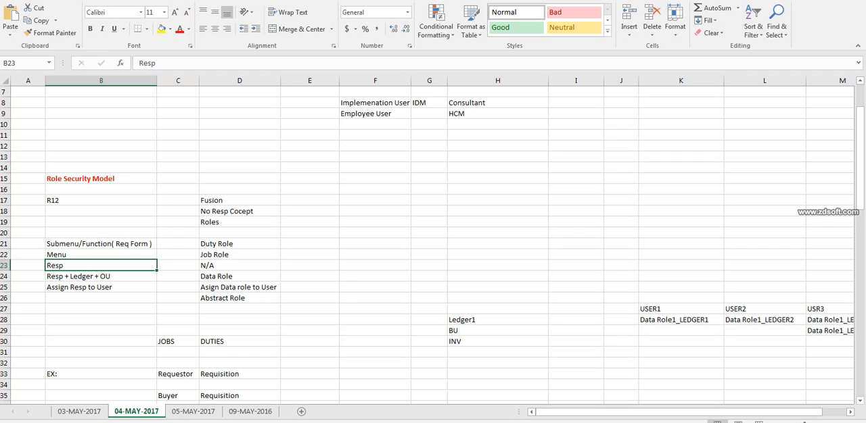
pyautogui.click(101, 277)
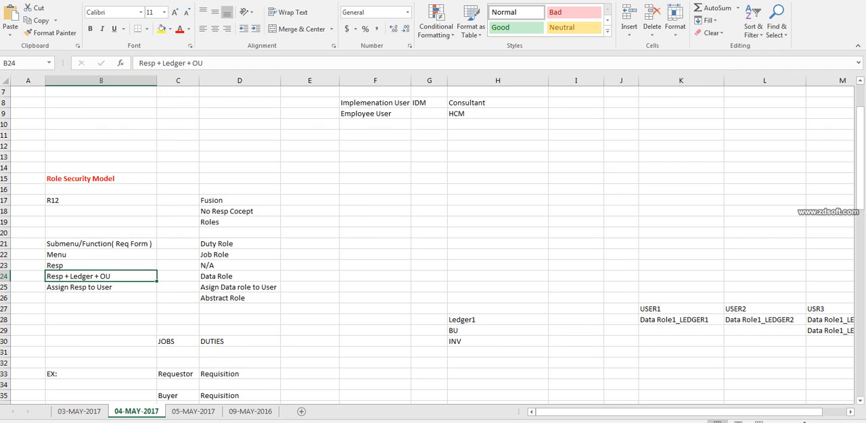
pyautogui.click(101, 265)
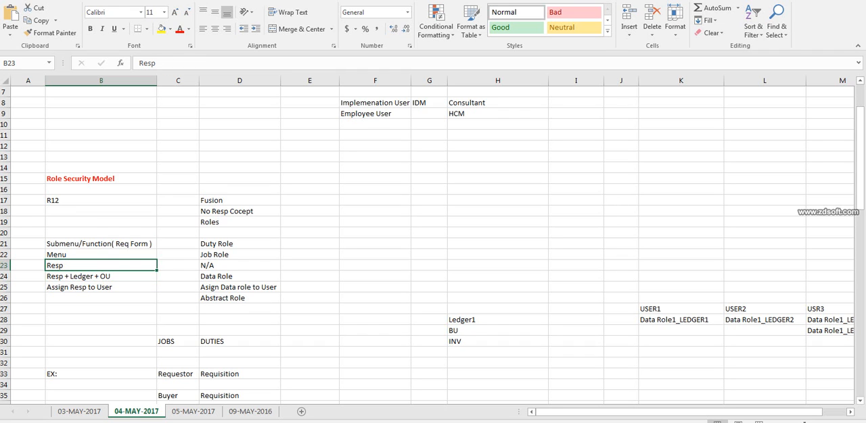
pyautogui.click(100, 287)
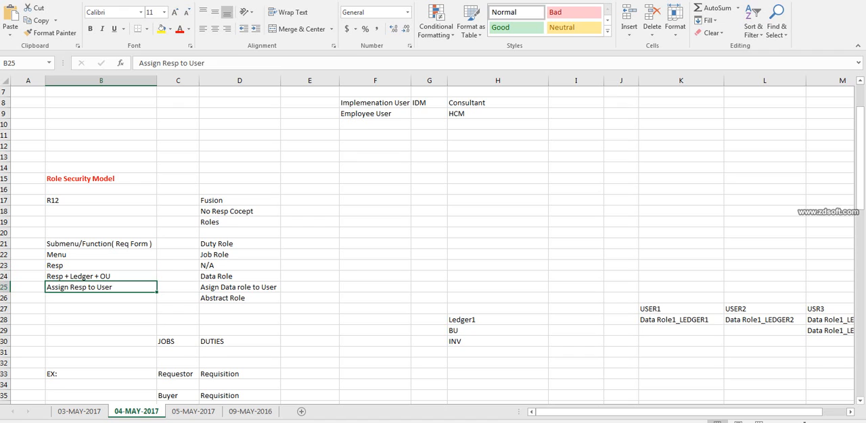
# Format the R12 and Fusion heading row 17 with red text and a yellow fill.
pyautogui.click(6, 200)
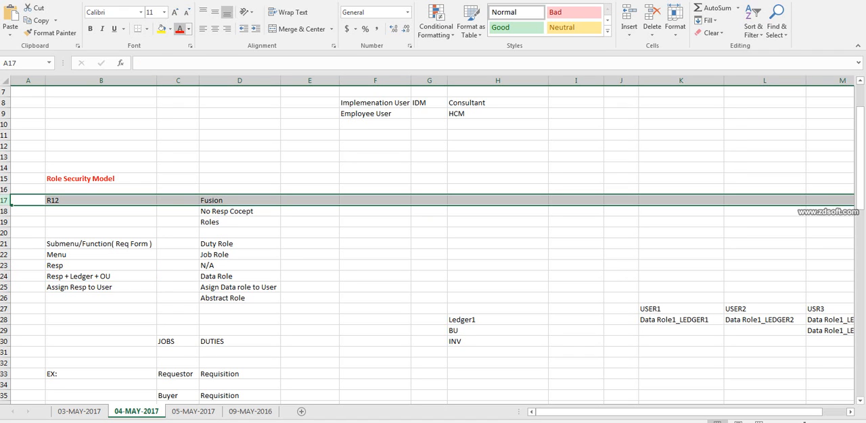
pyautogui.click(179, 28)
pyautogui.click(161, 28)
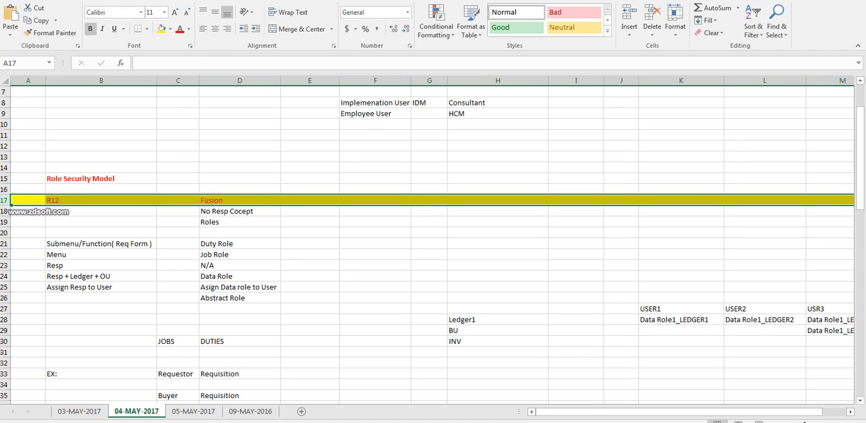
# Make the R12 and Fusion heading row 17 bold.
pyautogui.click(90, 29)
pyautogui.click(240, 244)
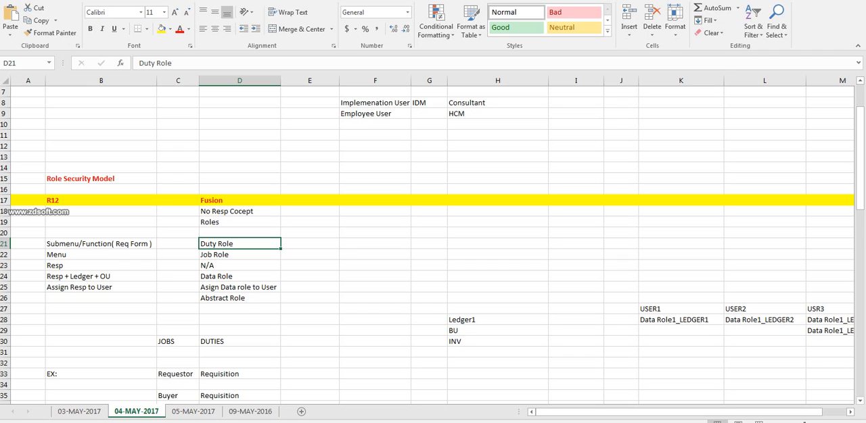
# Compare the R12 entries in column B with their Fusion role counterparts in column D, rows 21 to 25.
pyautogui.click(101, 244)
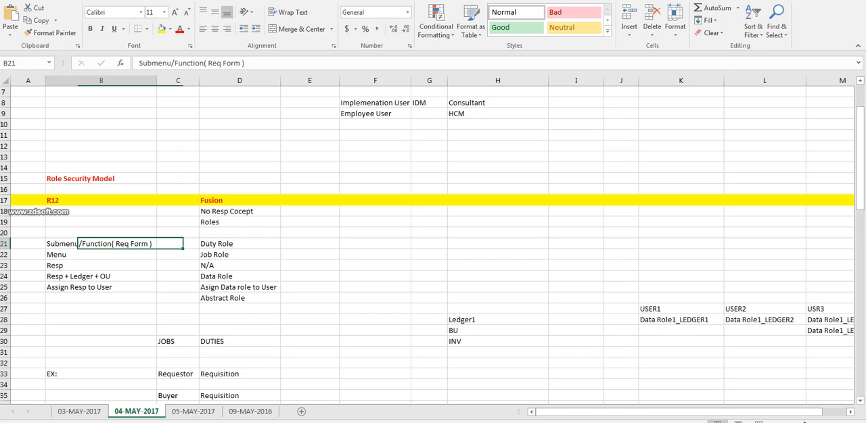
pyautogui.click(239, 244)
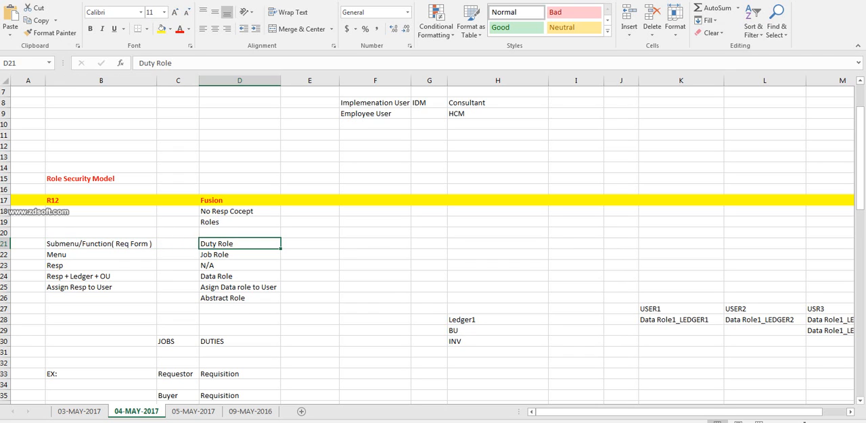
pyautogui.press('F2')
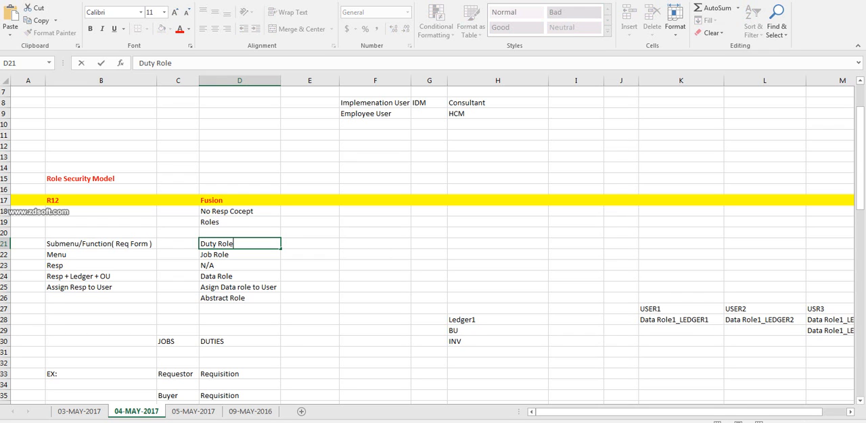
pyautogui.press('Tab')
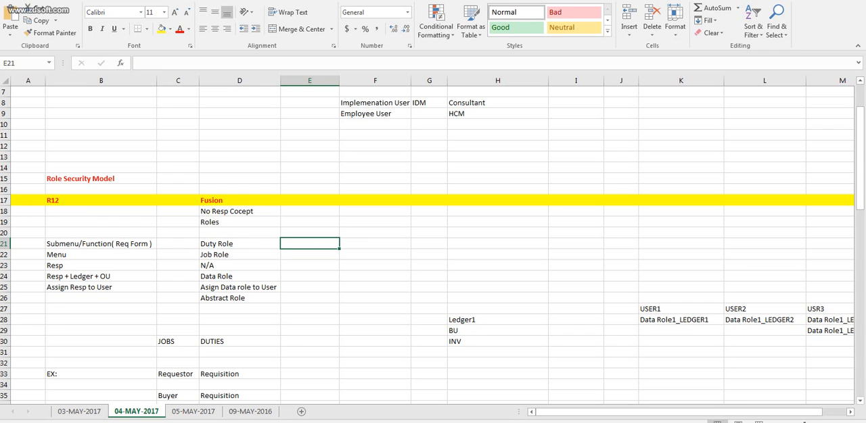
pyautogui.click(239, 244)
pyautogui.click(375, 244)
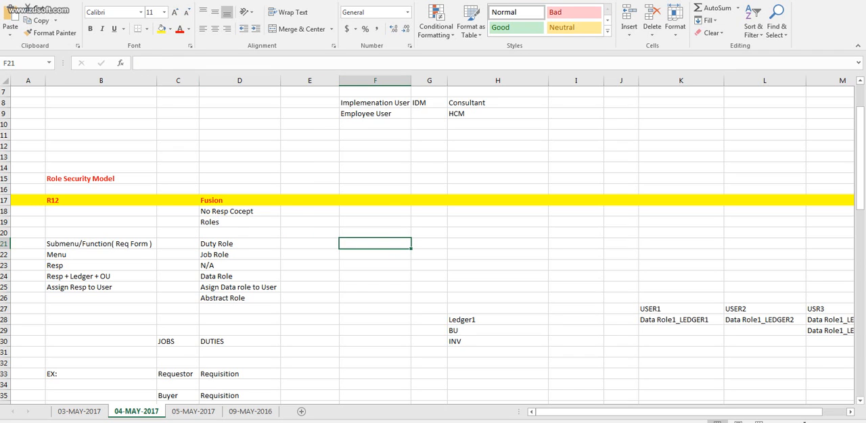
pyautogui.click(239, 255)
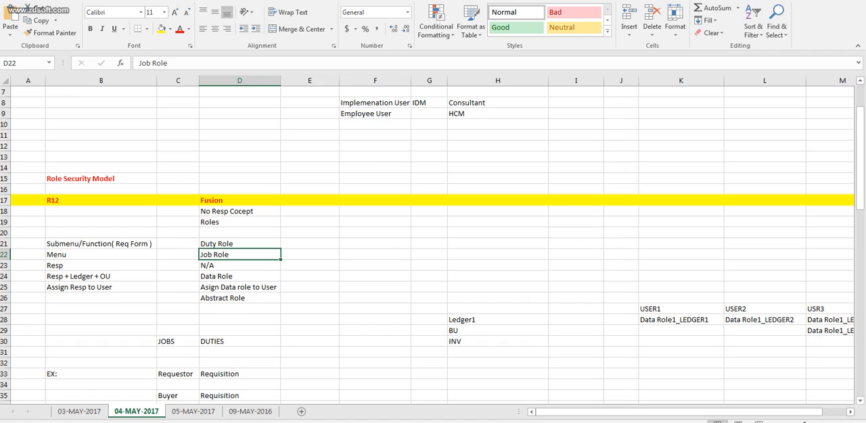
pyautogui.click(239, 244)
pyautogui.press('Down')
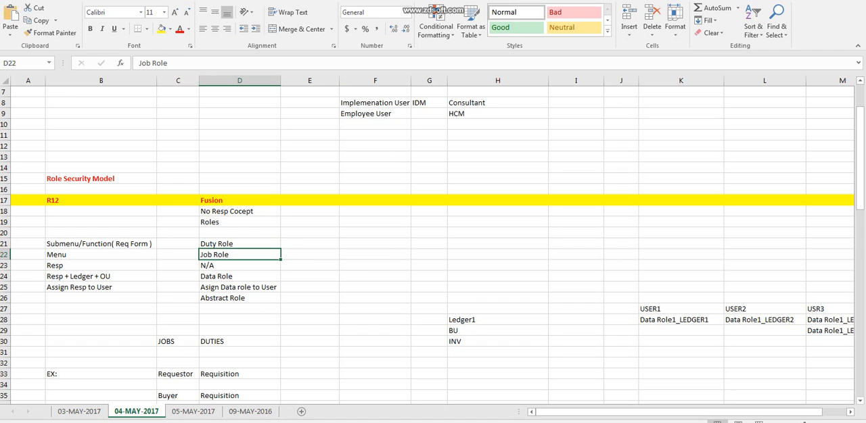
pyautogui.click(101, 244)
pyautogui.click(101, 255)
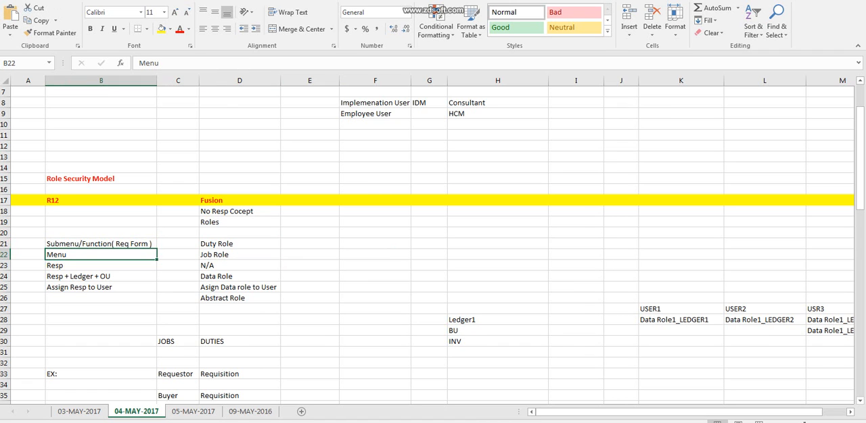
pyautogui.click(239, 244)
pyautogui.click(239, 255)
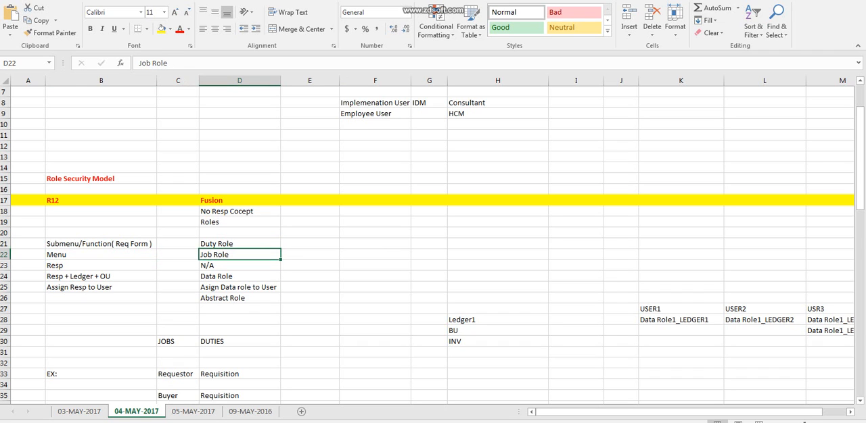
pyautogui.click(6, 265)
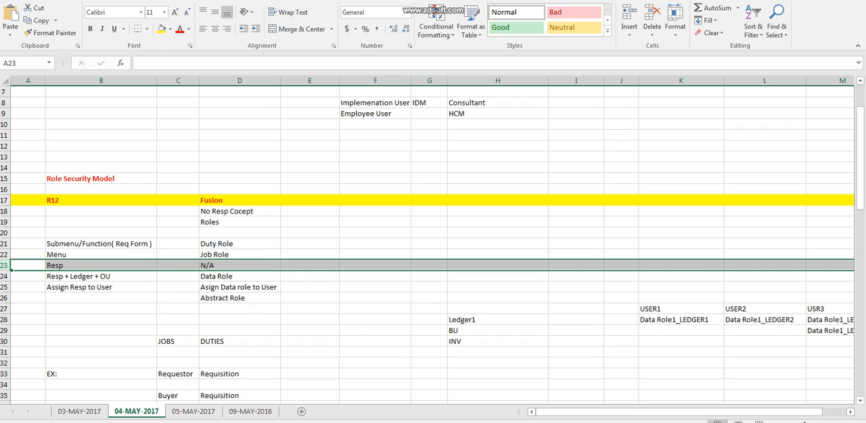
pyautogui.click(239, 276)
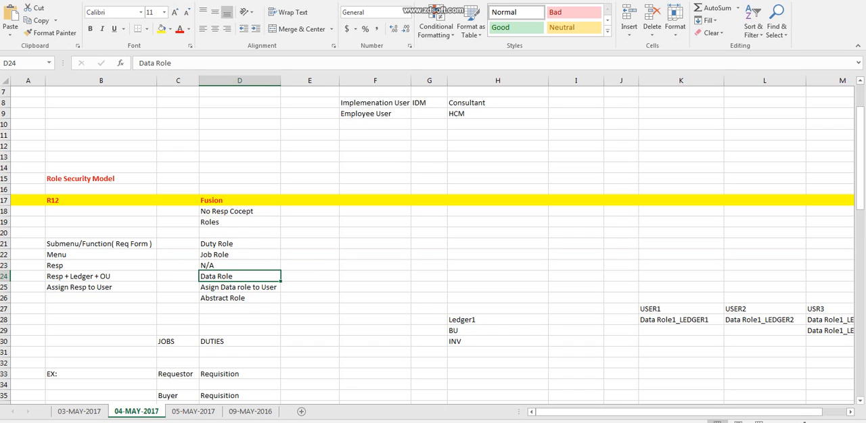
pyautogui.click(239, 287)
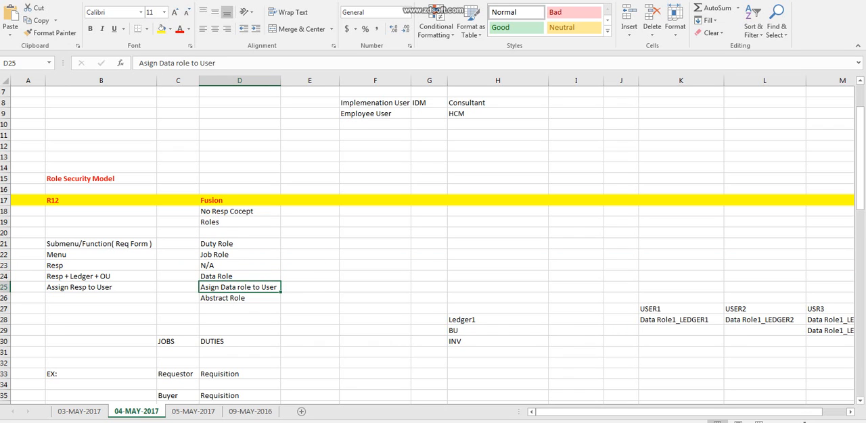
pyautogui.click(239, 277)
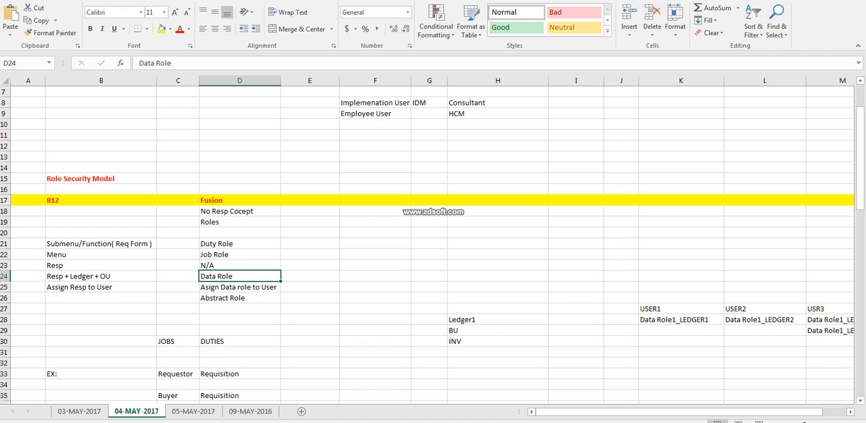
# Enter LEDGER in F21 and GL beside it in G21.
pyautogui.click(375, 244)
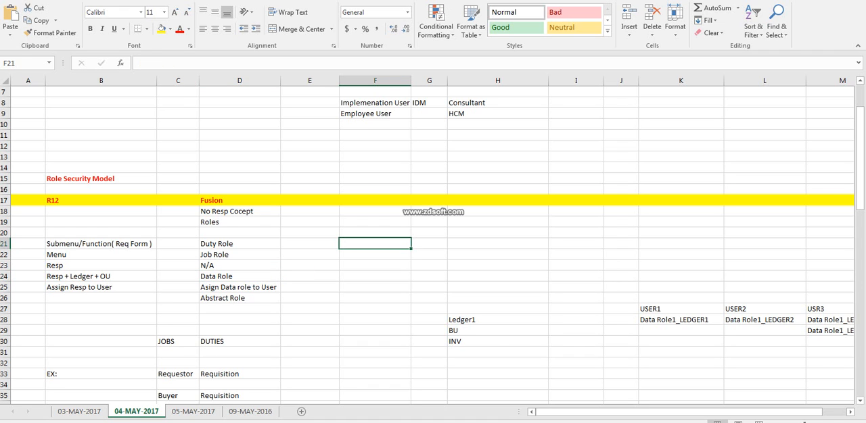
pyautogui.write('LED')
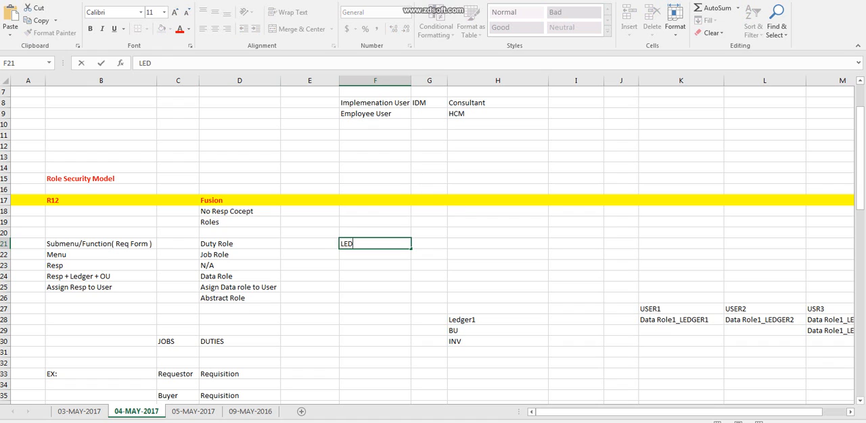
pyautogui.press('Tab')
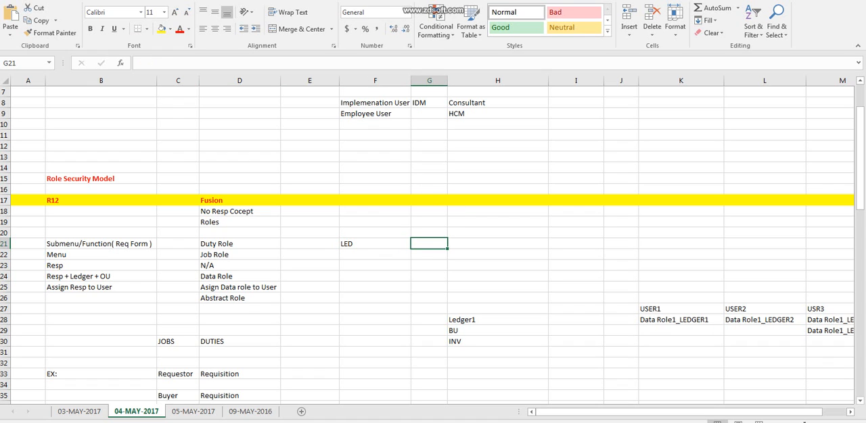
pyautogui.write('GL')
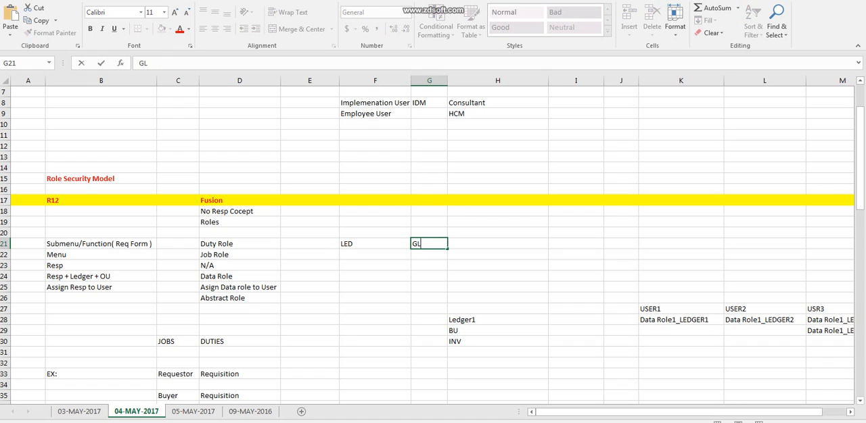
pyautogui.hotkey('shift', 'Tab')
pyautogui.press('F2')
pyautogui.write('GER')
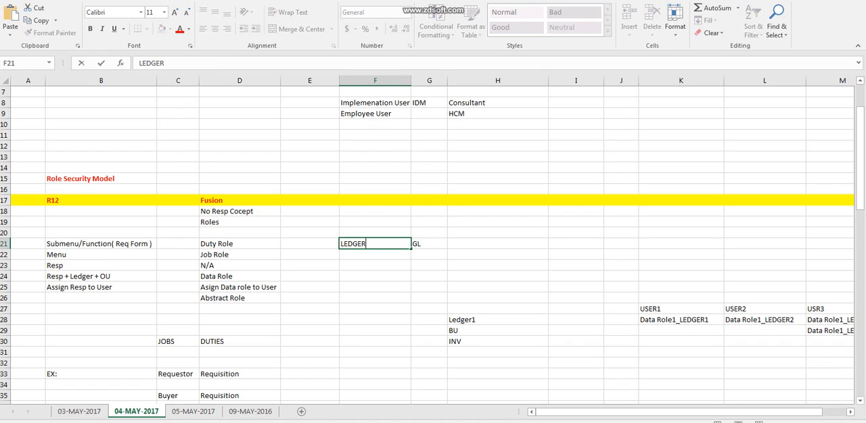
pyautogui.press('Return')
# Enter BU in F22 and its modules AP,PO,AR in G22.
pyautogui.write('OU')
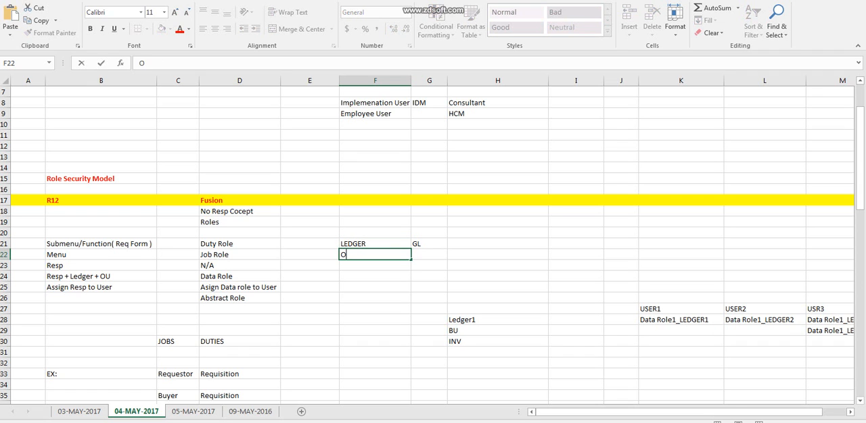
pyautogui.press('BackSpace')
pyautogui.press('BackSpace')
pyautogui.write('INV')
pyautogui.press('BackSpace')
pyautogui.press('BackSpace')
pyautogui.press('BackSpace')
pyautogui.write('BU')
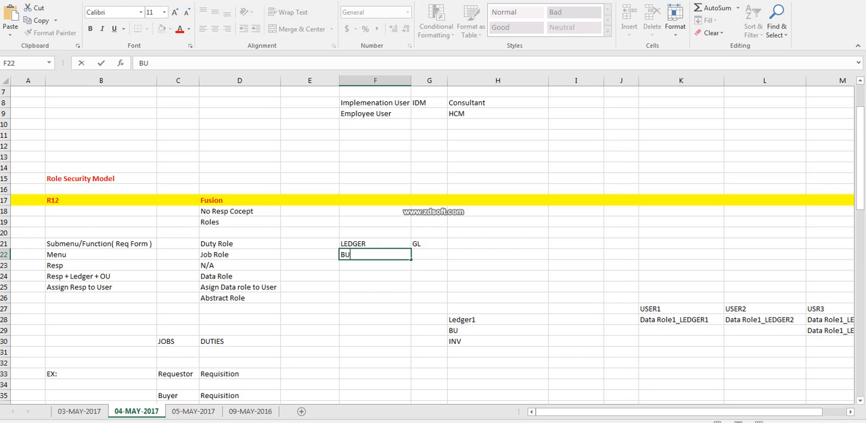
pyautogui.press('Tab')
pyautogui.write('A')
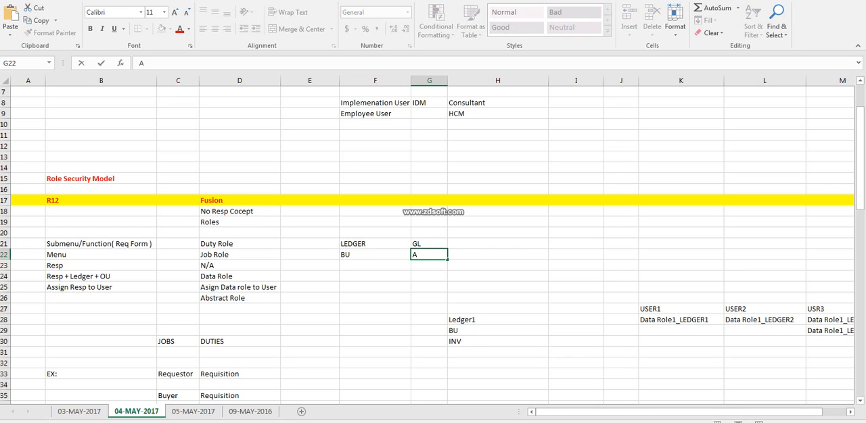
pyautogui.write('P,PO,AY')
pyautogui.press('BackSpace')
pyautogui.write('R')
pyautogui.hotkey('shift', 'Tab')
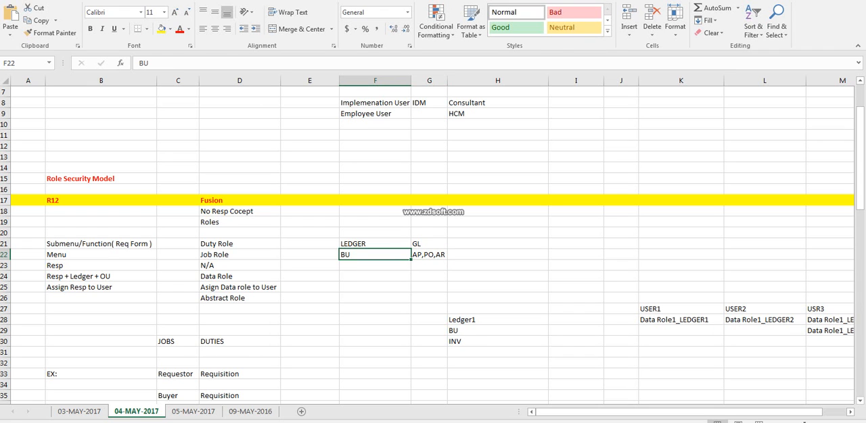
# Enter INV in F23 and Inventory beside it in G23.
pyautogui.press('Return')
pyautogui.write('INV')
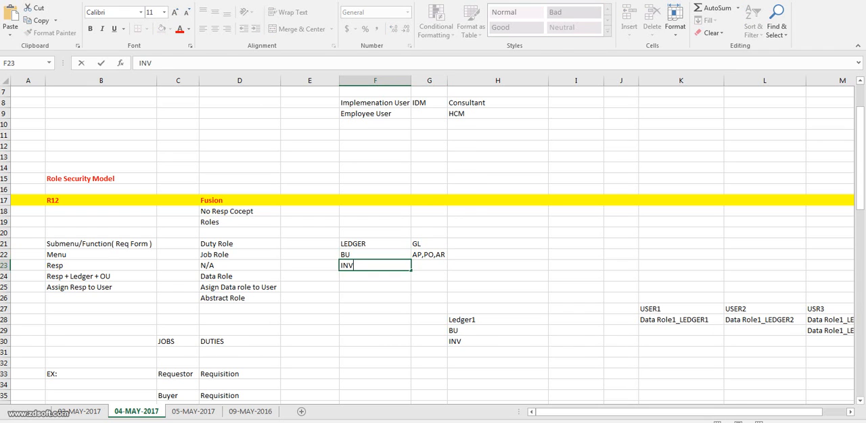
pyautogui.press('Tab')
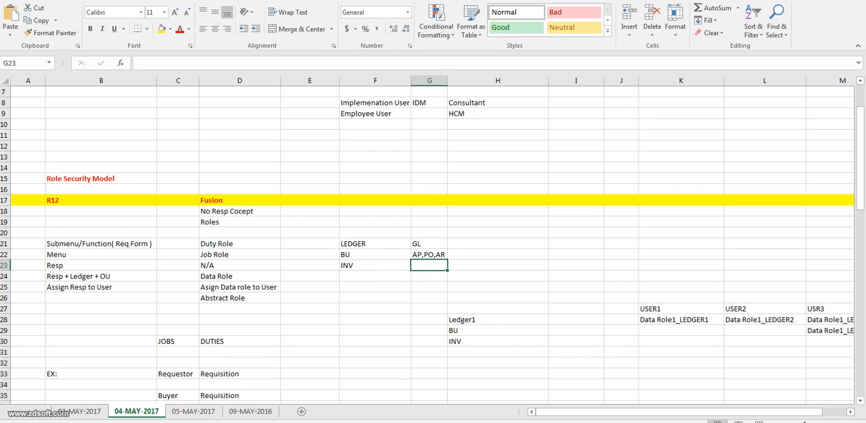
pyautogui.write('Onventory')
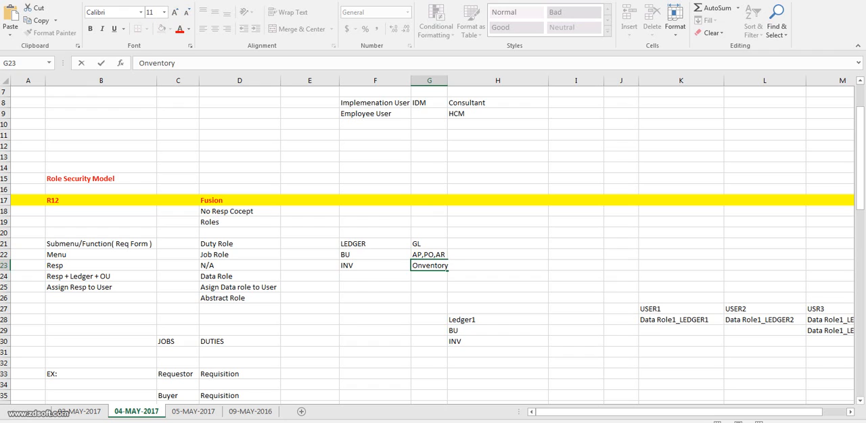
pyautogui.press('BackSpace')
pyautogui.write('I')
pyautogui.moveTo(375, 233); pyautogui.dragTo(375, 287)
pyautogui.click(375, 244)
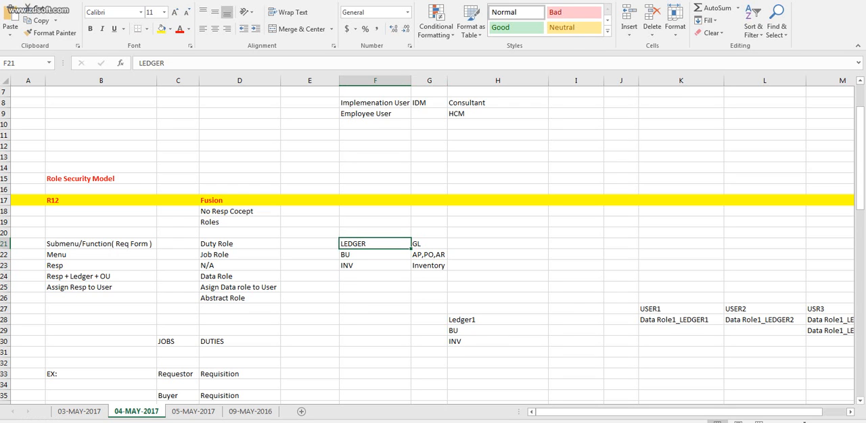
pyautogui.click(239, 277)
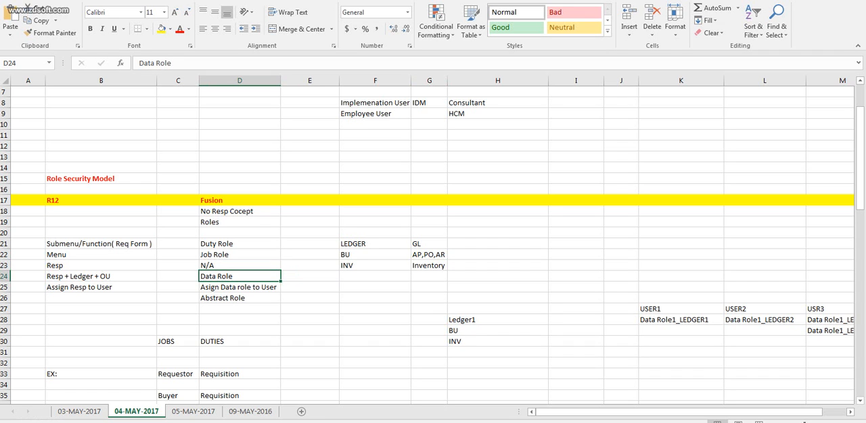
pyautogui.click(374, 244)
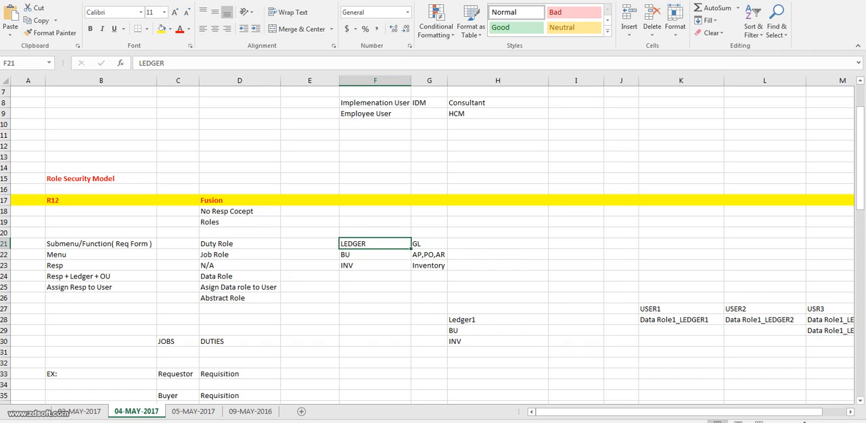
pyautogui.click(497, 255)
pyautogui.click(497, 125)
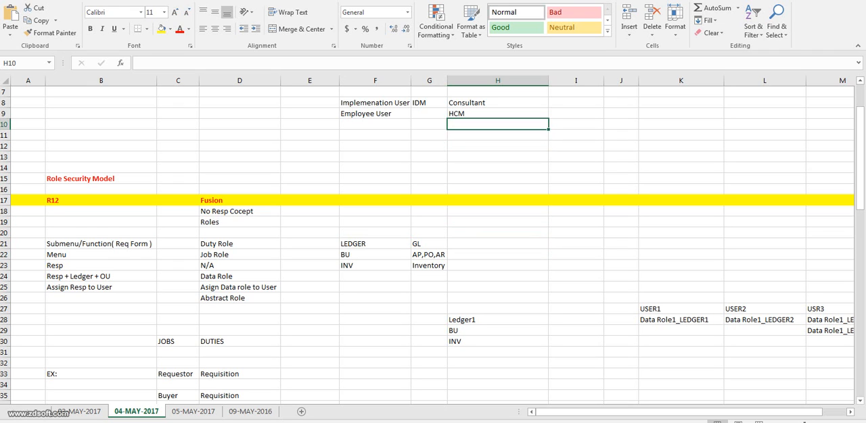
# Enter the example job role "Journal Anlyst" in I21, on the same row as LEDGER and GL.
pyautogui.click(575, 244)
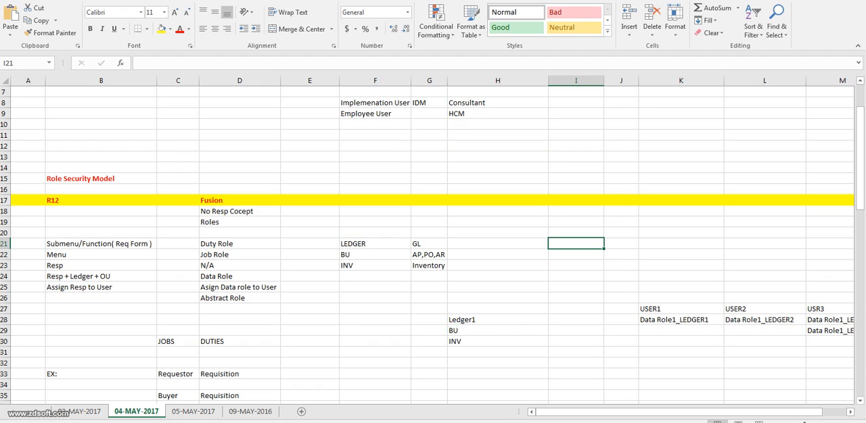
pyautogui.write('G')
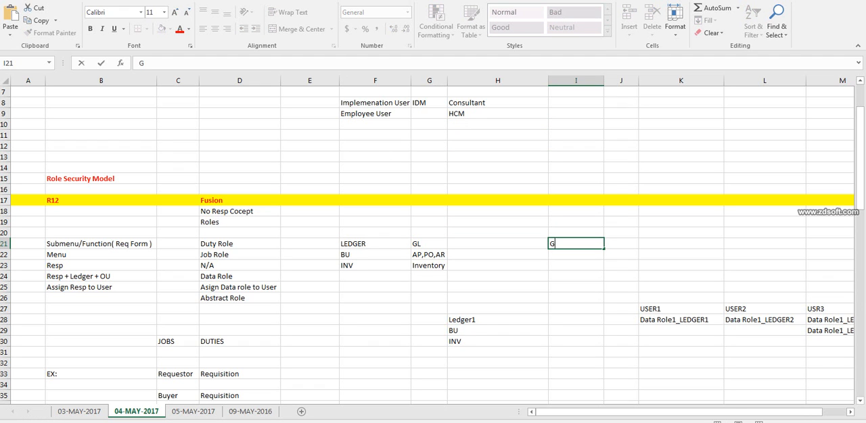
pyautogui.write('L Ro')
pyautogui.press('BackSpace')
pyautogui.press('BackSpace')
pyautogui.write('Any')
pyautogui.press('BackSpace')
pyautogui.press('BackSpace')
pyautogui.press('BackSpace')
pyautogui.press('BackSpace')
pyautogui.press('BackSpace')
pyautogui.press('BackSpace')
pyautogui.write('Journal Anlyst')
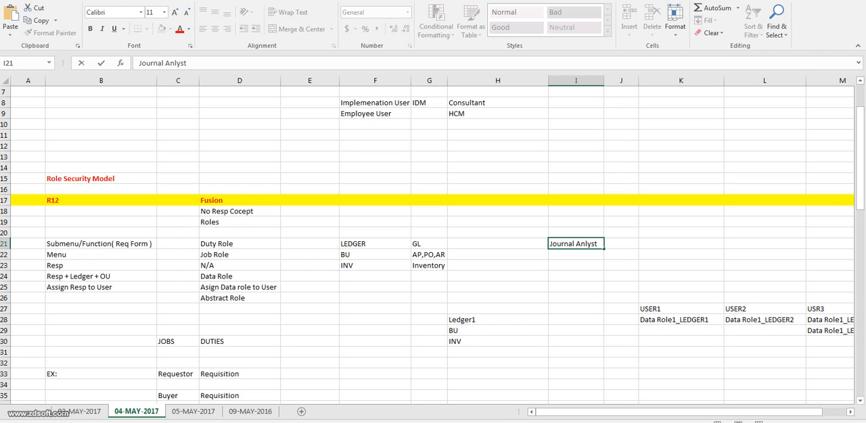
pyautogui.press('Tab')
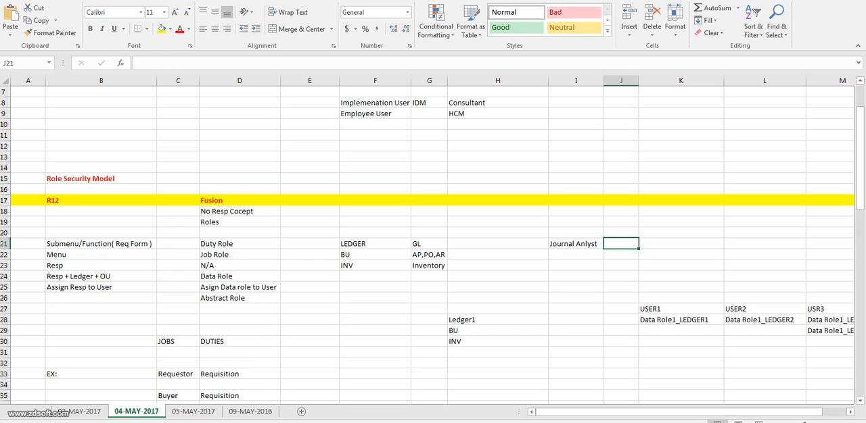
pyautogui.click(576, 244)
pyautogui.click(375, 244)
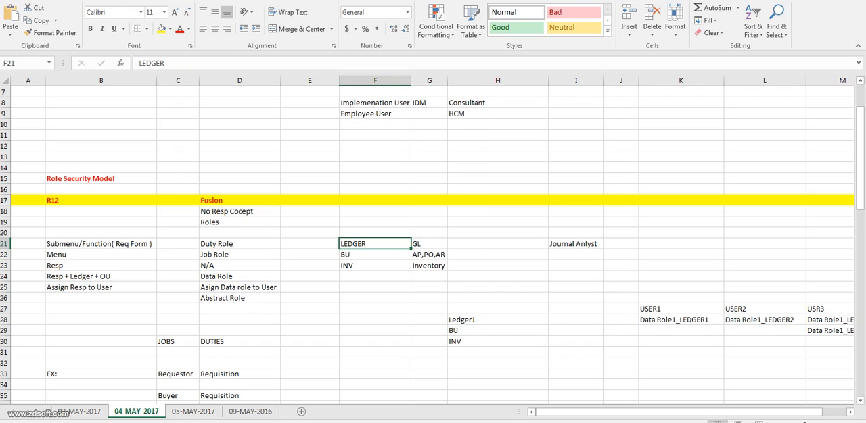
# Extend the job role in I21 to "Journal Anlyst_B4_LEDGER" and fit column I to its contents.
pyautogui.click(575, 244)
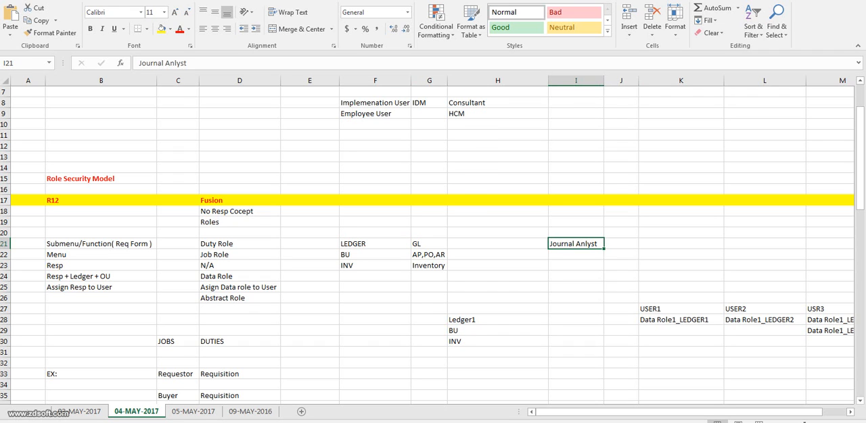
pyautogui.press('F2')
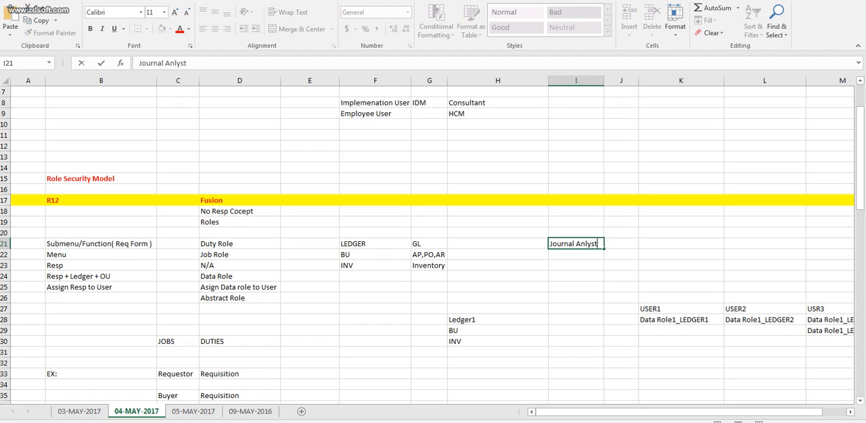
pyautogui.write('_B4_LEDGER')
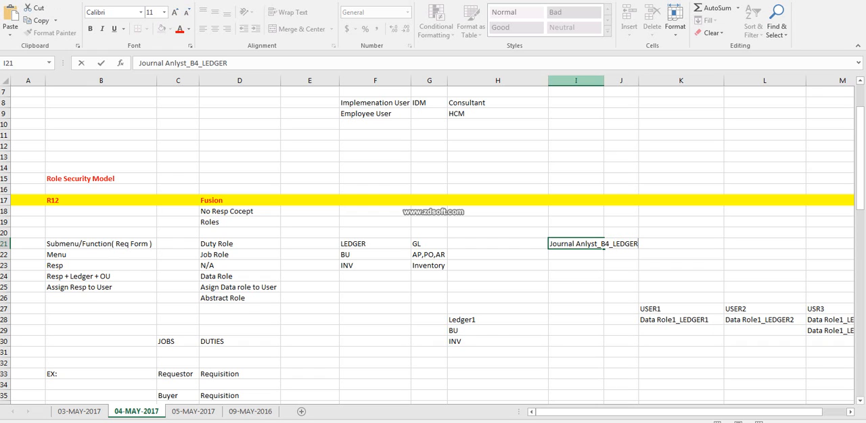
pyautogui.doubleClick(605, 81)
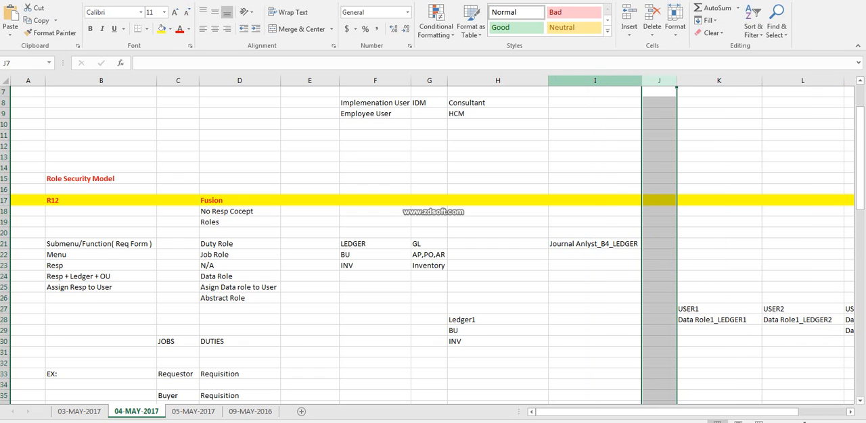
pyautogui.click(594, 245)
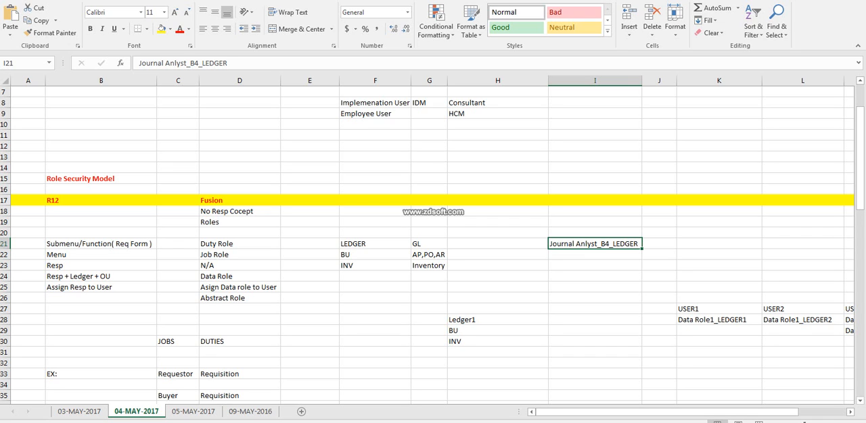
pyautogui.click(375, 244)
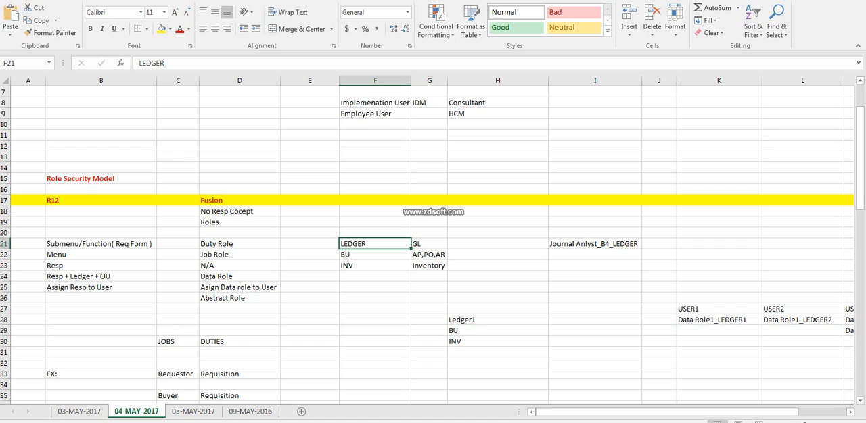
pyautogui.click(594, 244)
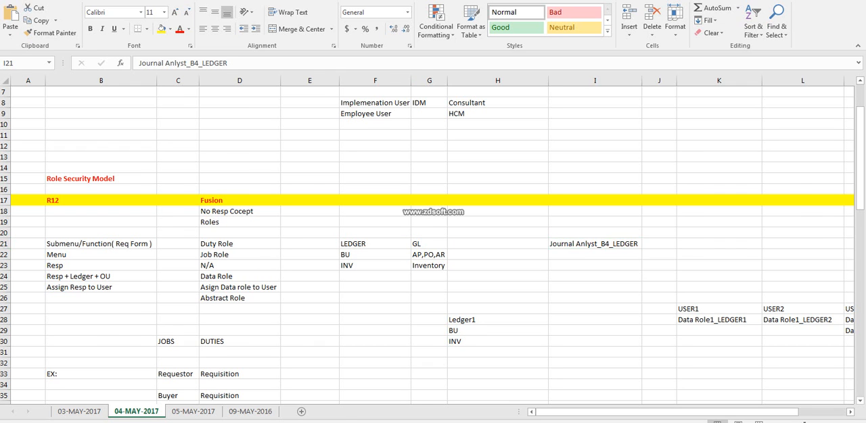
# Switch to Oracle Fusion and open Verify Data Role Generation for Ledgers in the General Ledger area of the Financials offering.
pyautogui.hotkey('alt', 'Tab')
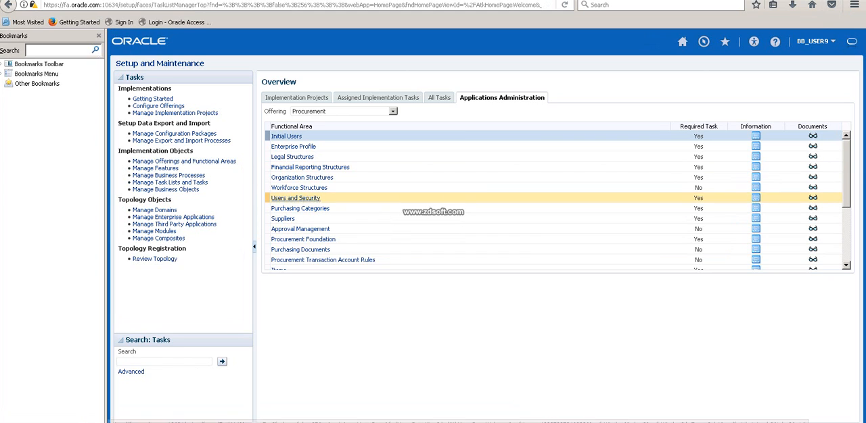
pyautogui.click(309, 167)
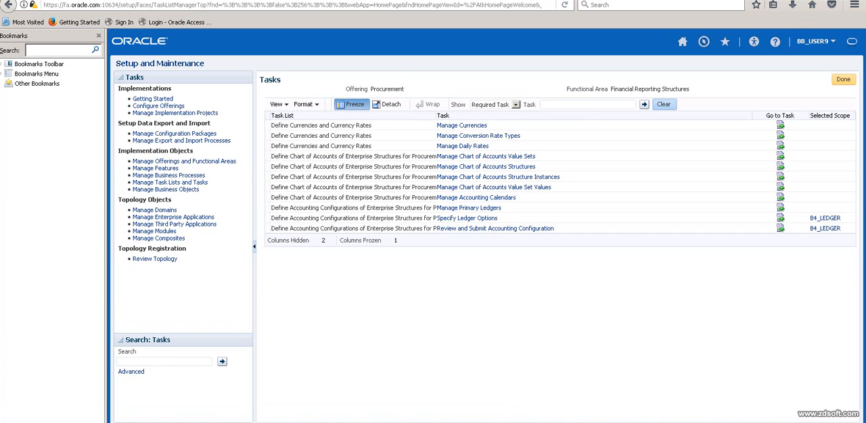
pyautogui.click(843, 80)
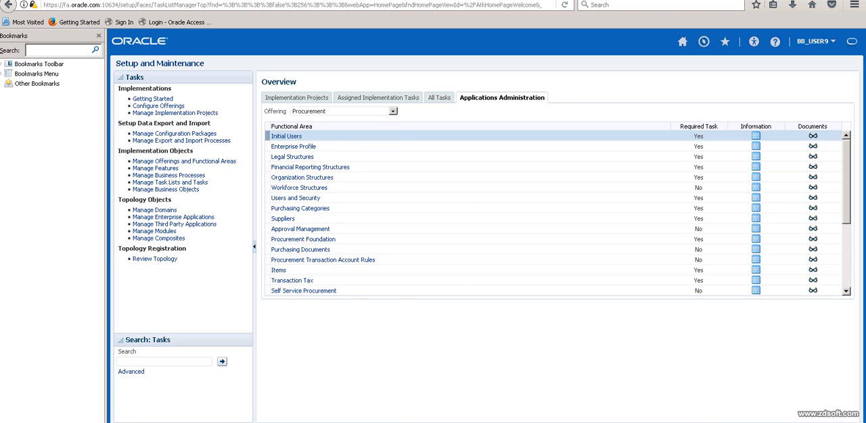
pyautogui.click(393, 112)
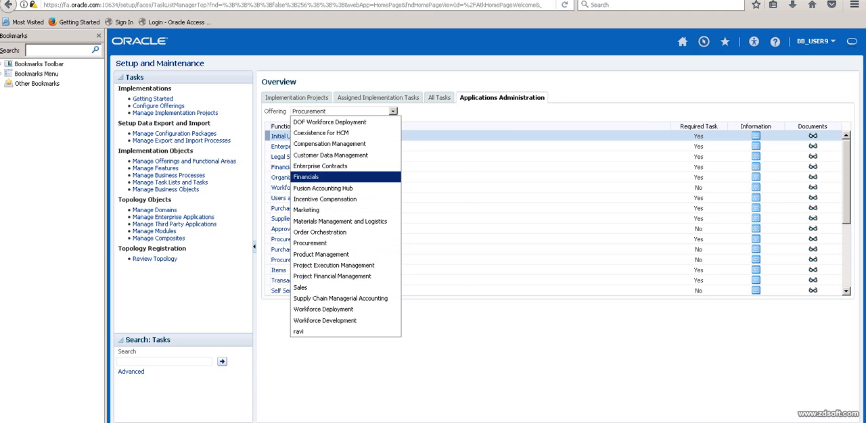
pyautogui.click(307, 177)
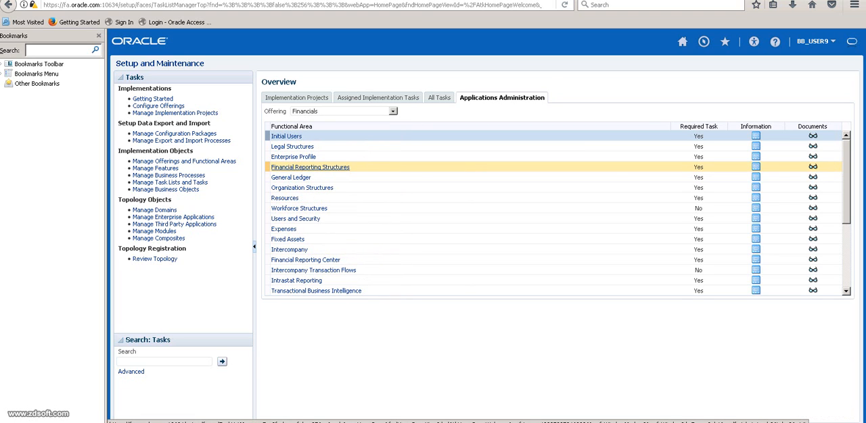
pyautogui.click(291, 178)
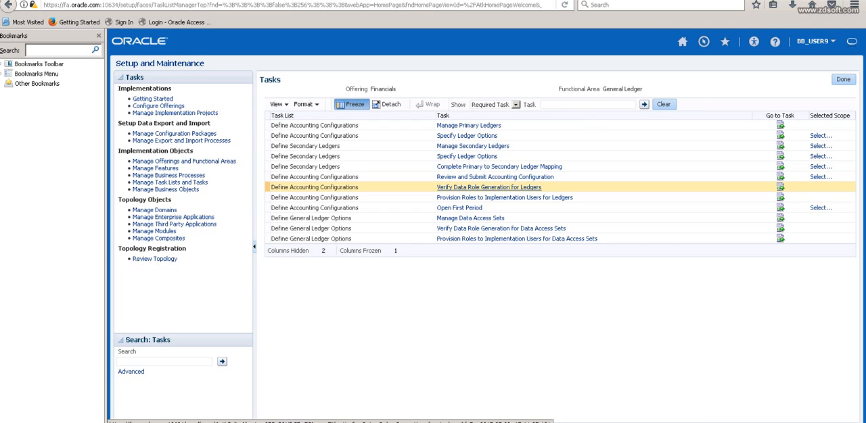
pyautogui.click(488, 187)
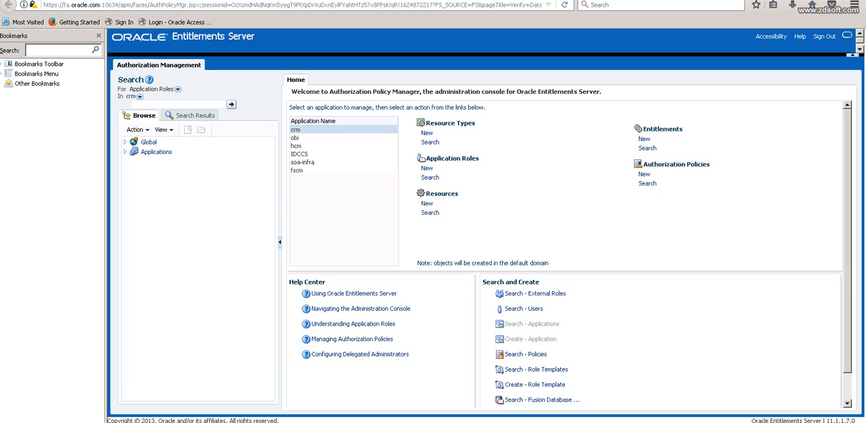
pyautogui.click(291, 5)
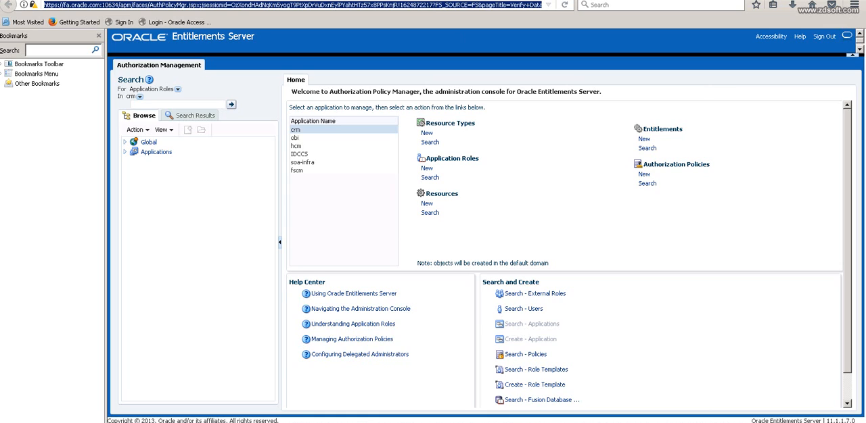
pyautogui.click(125, 5)
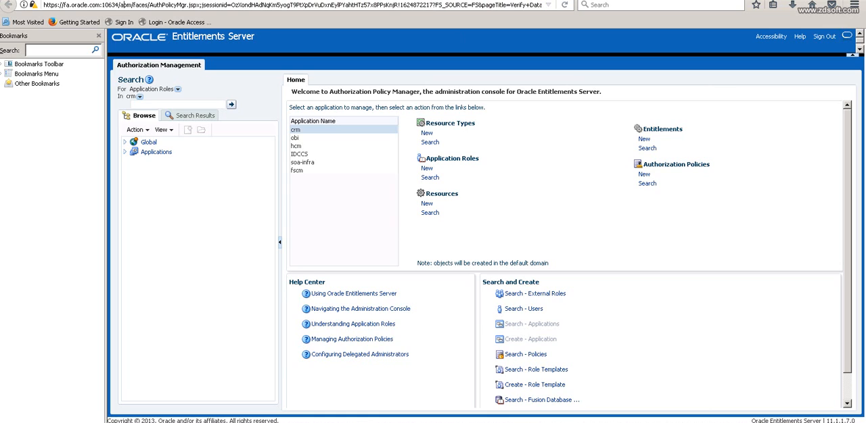
pyautogui.click(433, 237)
pyautogui.scroll(-2, 433, 237)
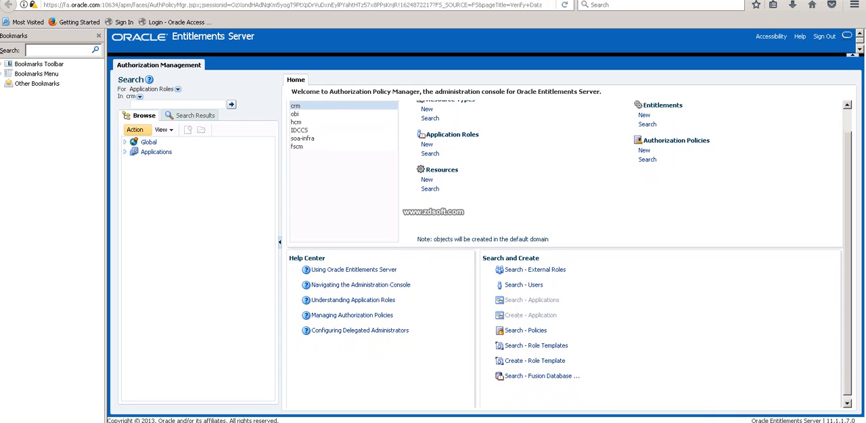
# Search the external roles in global scope for B4_LED.
pyautogui.click(177, 89)
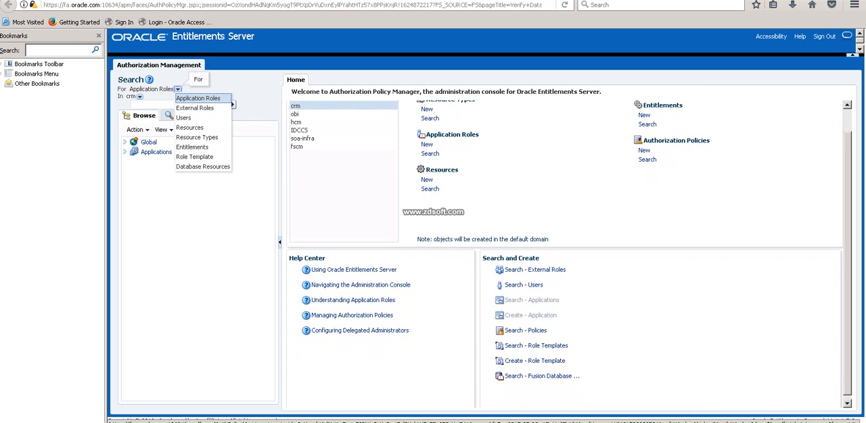
pyautogui.click(195, 108)
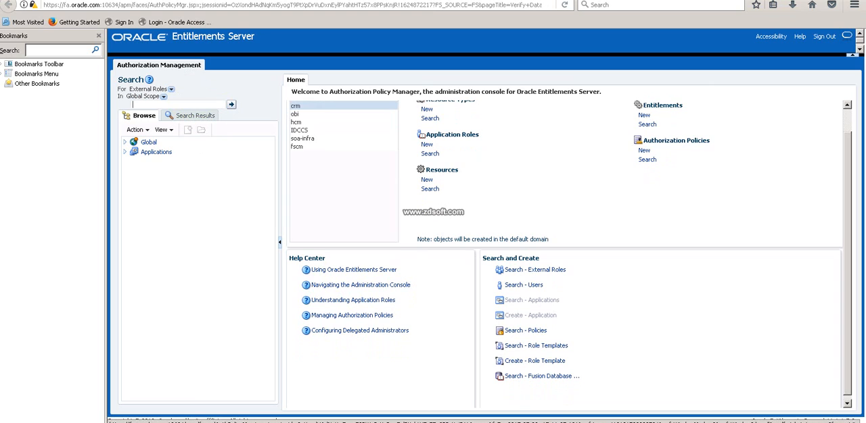
pyautogui.write('B$_LE')
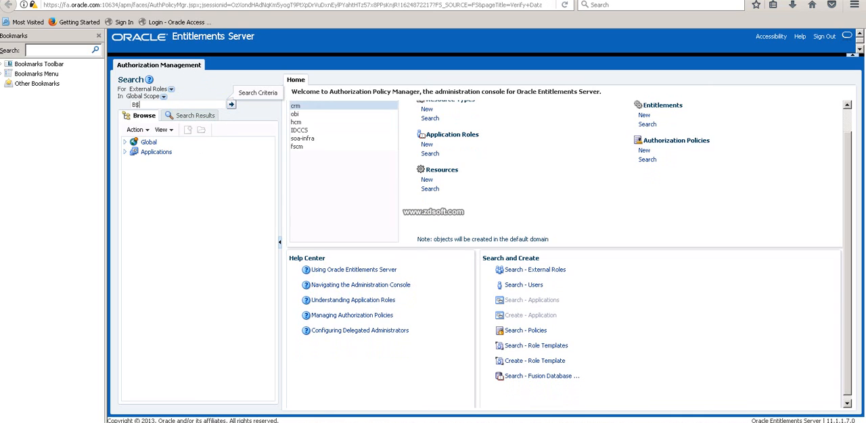
pyautogui.press('BackSpace')
pyautogui.press('BackSpace')
pyautogui.press('BackSpace')
pyautogui.press('BackSpace')
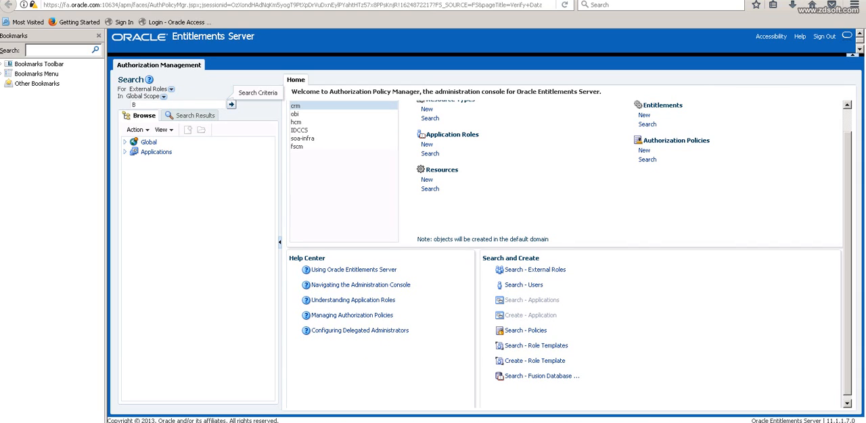
pyautogui.write('4_LD')
pyautogui.press('BackSpace')
pyautogui.write('ED')
pyautogui.click(231, 104)
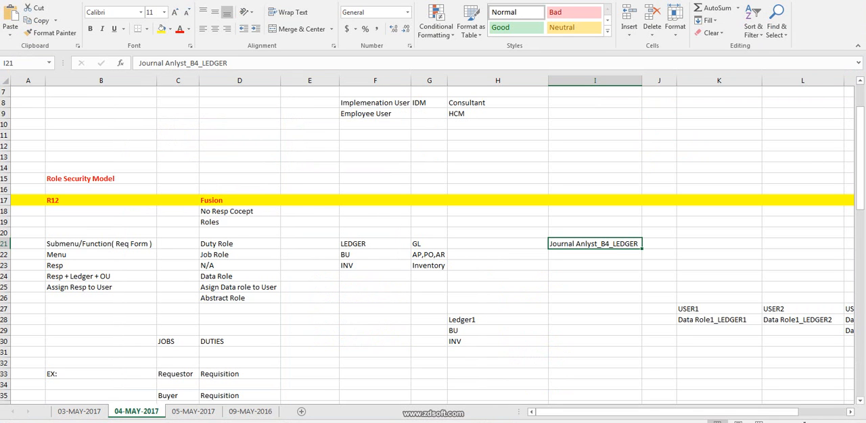
# Enter the example job role "Procurement Prepare" in K19.
pyautogui.doubleClick(346, 255)
pyautogui.doubleClick(346, 255)
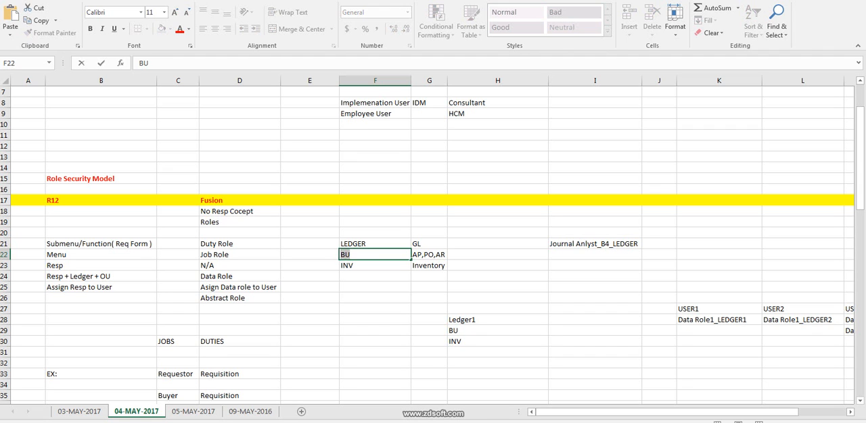
pyautogui.click(719, 221)
pyautogui.write('Pu')
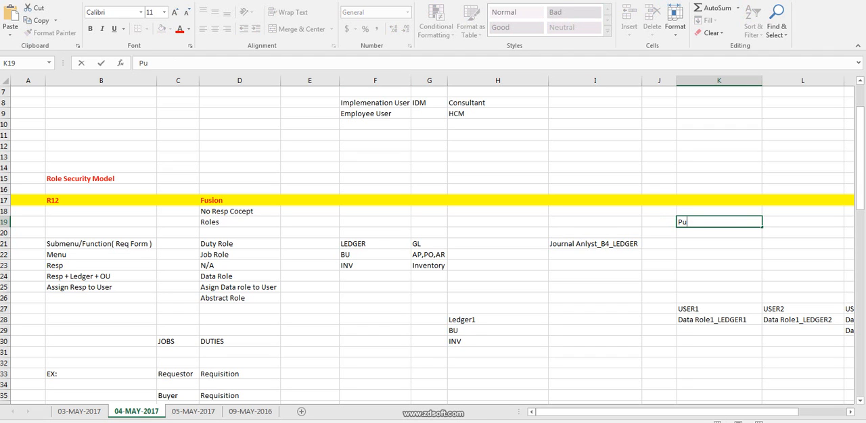
pyautogui.press('BackSpace')
pyautogui.write('rocr')
pyautogui.press('BackSpace')
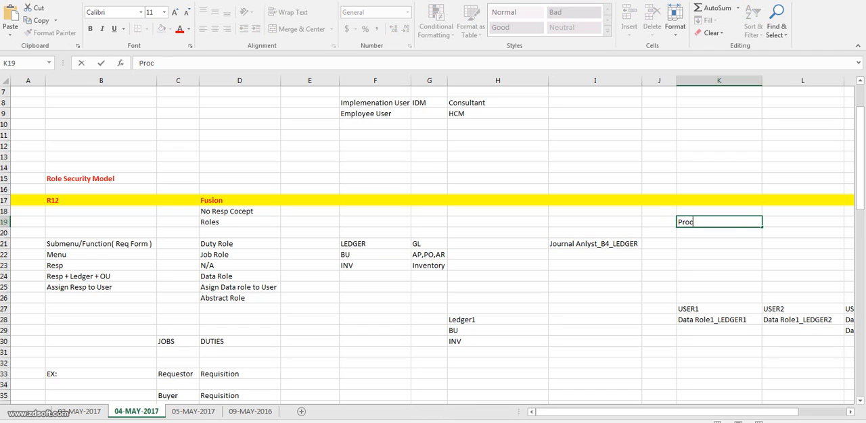
pyautogui.write('urement Pre')
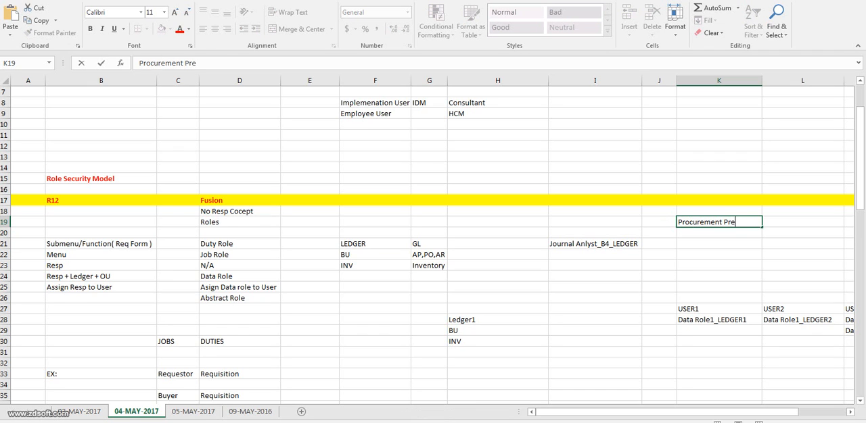
pyautogui.write('pare')
# Change the BU entry in F22 to BU_1.
pyautogui.click(375, 255)
pyautogui.press('F2')
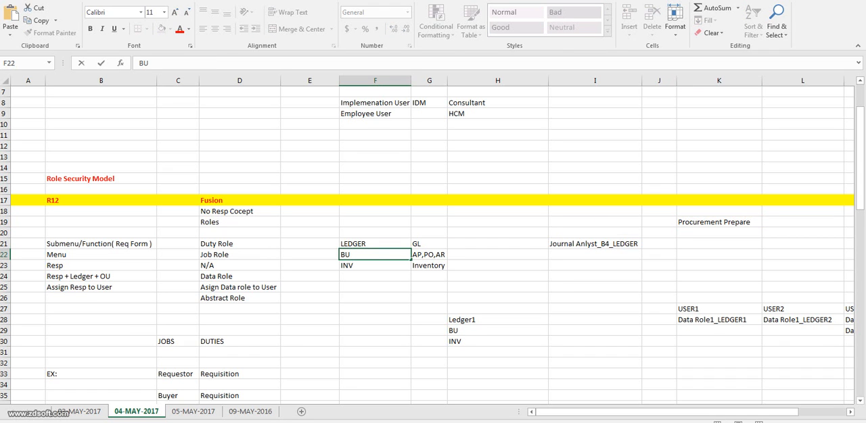
pyautogui.write('_1')
# Complete K19 as "Procurement Preparer BU_1" and fit column K to its contents.
pyautogui.click(718, 223)
pyautogui.press('F2')
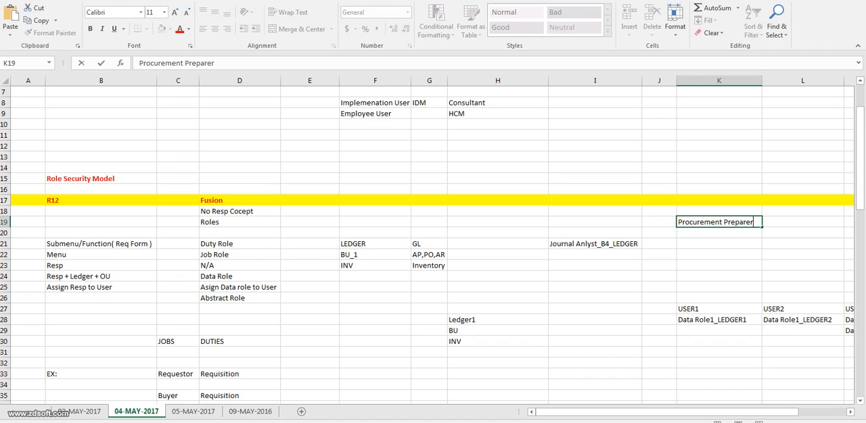
pyautogui.write('r BU_1')
pyautogui.doubleClick(762, 81)
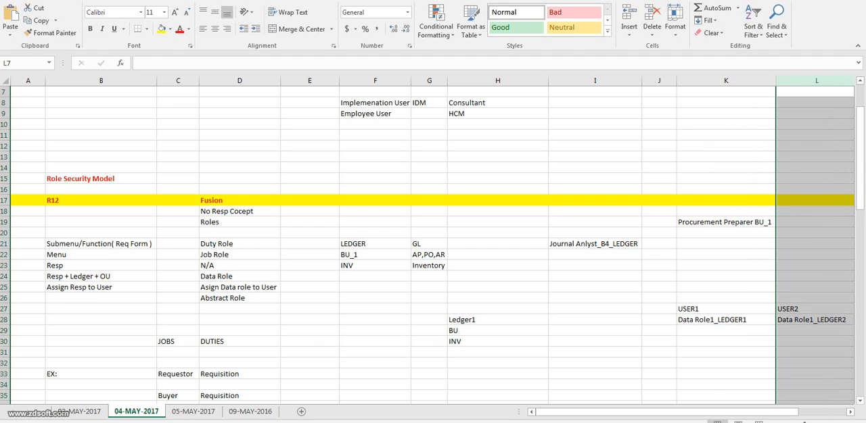
# Copy the K19 role to K20 and change it to "Procurement Preparer BU_2".
pyautogui.click(725, 222)
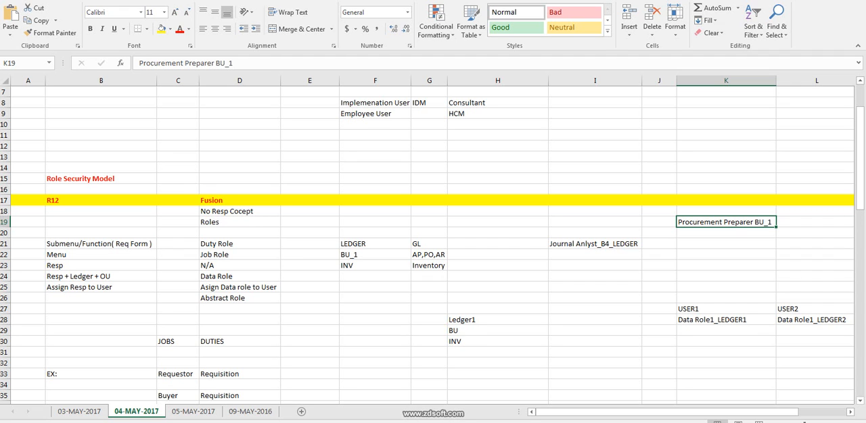
pyautogui.hotkey('ctrl', 'c')
pyautogui.press('Down')
pyautogui.hotkey('ctrl', 'v')
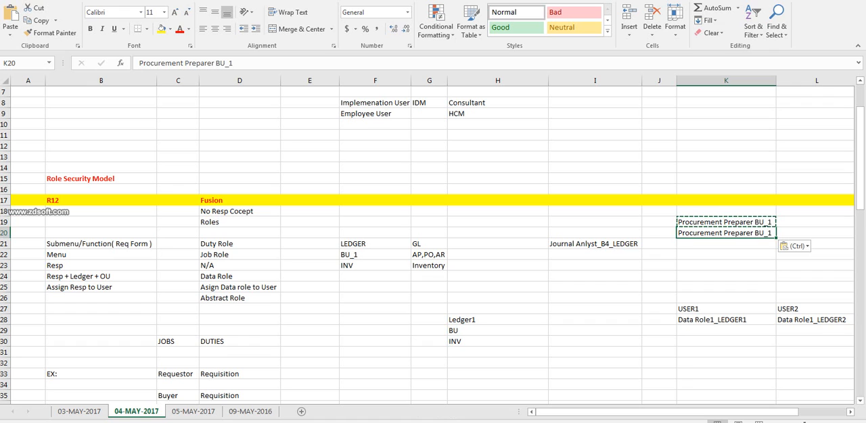
pyautogui.press('F2')
pyautogui.press('BackSpace')
pyautogui.write('2')
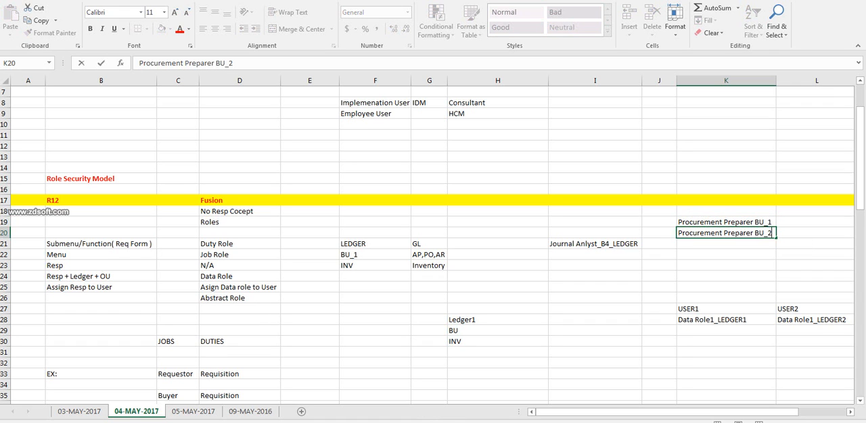
pyautogui.press('Tab')
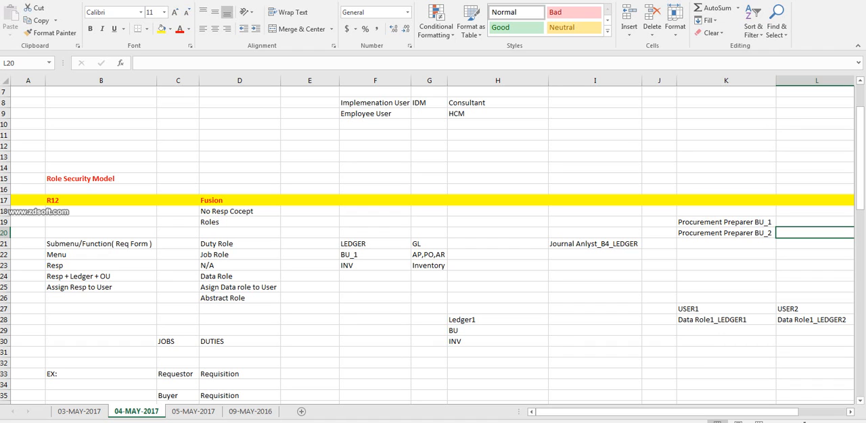
pyautogui.moveTo(4, 200); pyautogui.dragTo(4, 298)
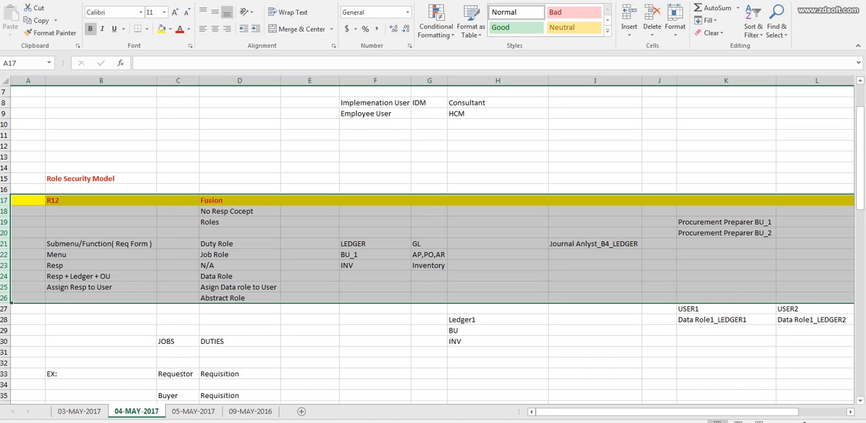
pyautogui.click(594, 244)
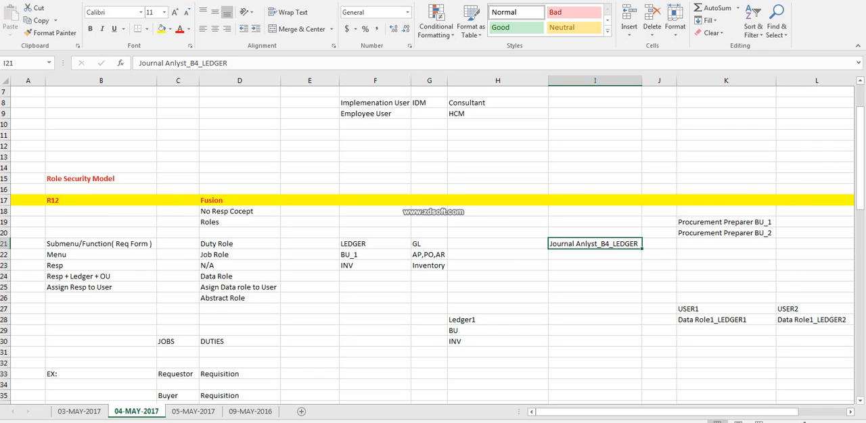
pyautogui.click(375, 244)
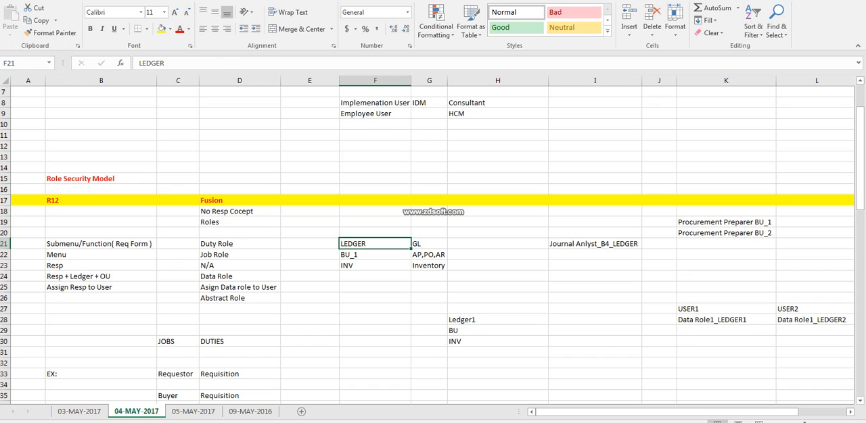
pyautogui.click(594, 244)
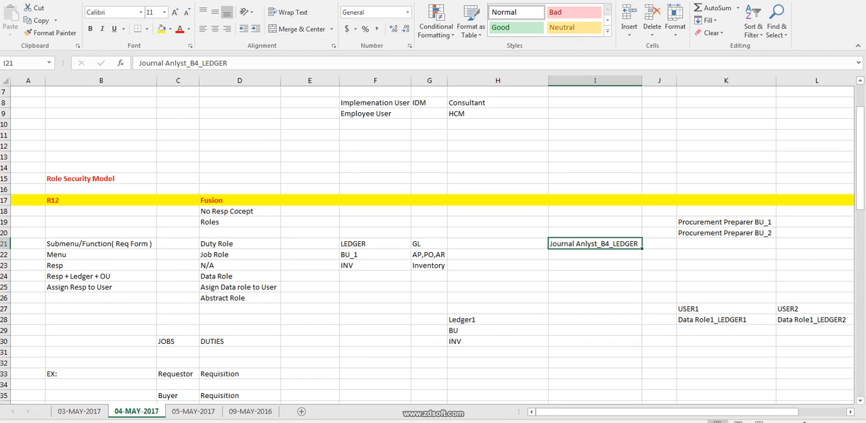
pyautogui.click(726, 233)
pyautogui.moveTo(4, 200); pyautogui.dragTo(4, 301)
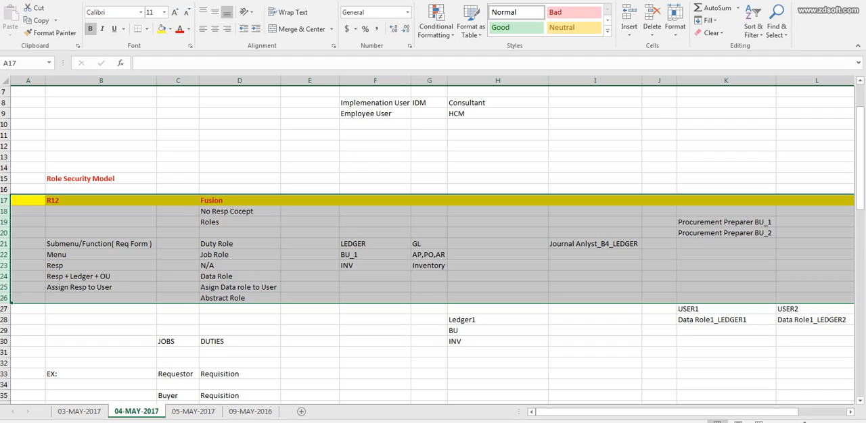
pyautogui.click(594, 244)
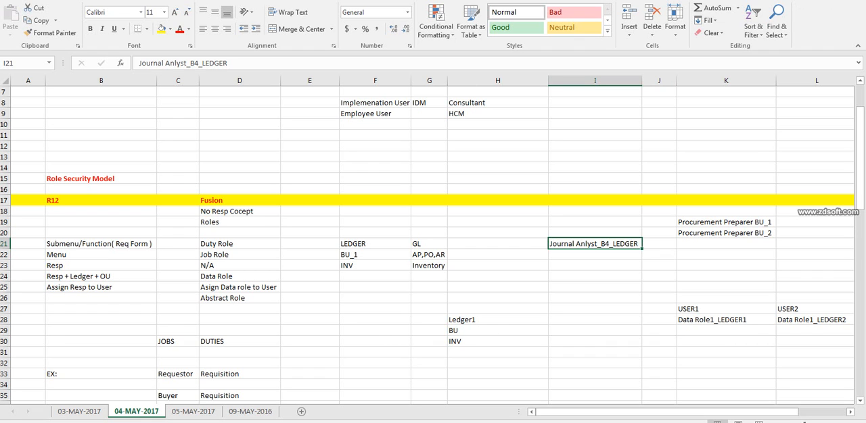
pyautogui.moveTo(5, 200); pyautogui.dragTo(5, 302)
# Switch to Oracle Setup and Maintenance, show all tasks for the Initial Users functional area, and open Create Implementation Users.
pyautogui.hotkey('alt', 'Tab')
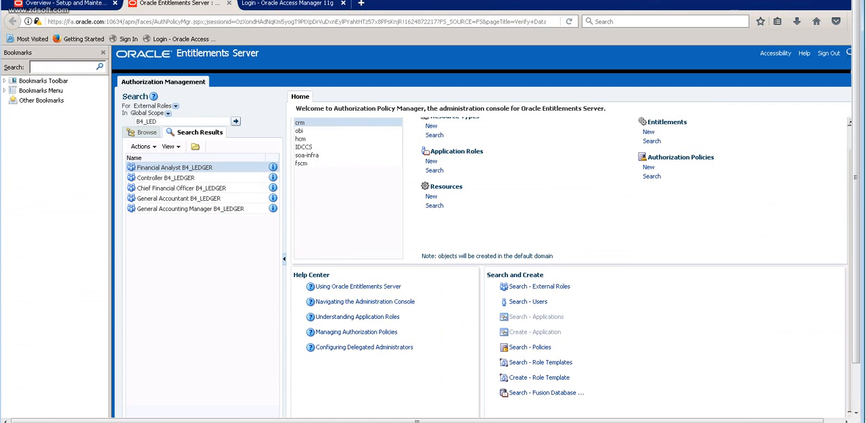
pyautogui.click(66, 4)
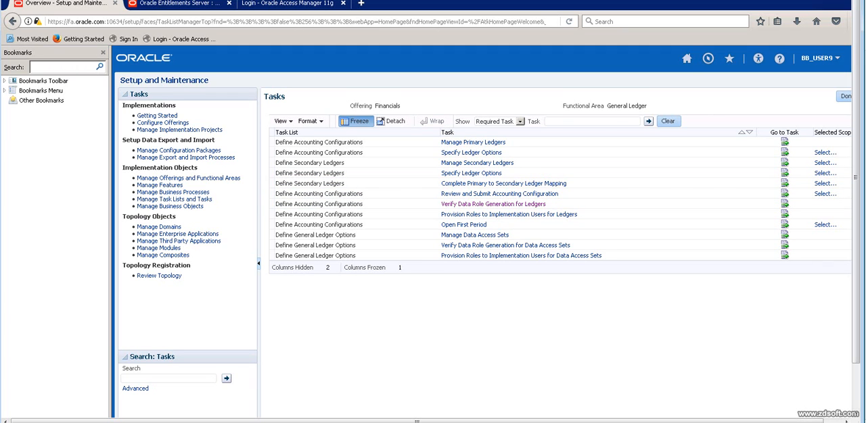
pyautogui.click(844, 97)
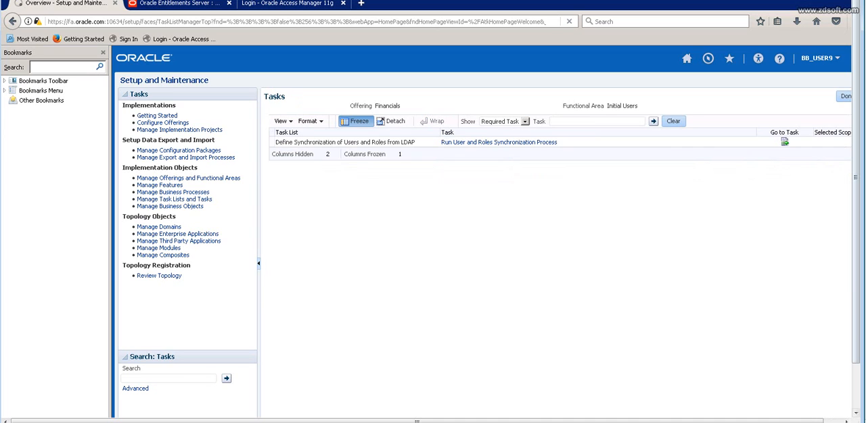
pyautogui.click(500, 121)
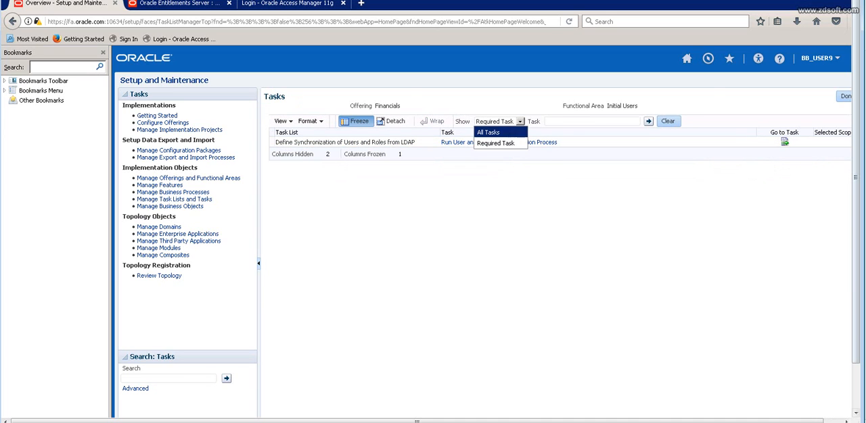
pyautogui.click(487, 129)
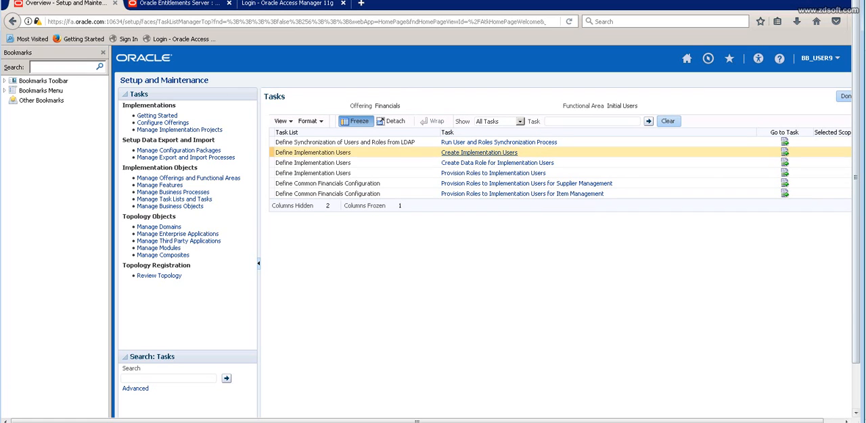
pyautogui.click(479, 152)
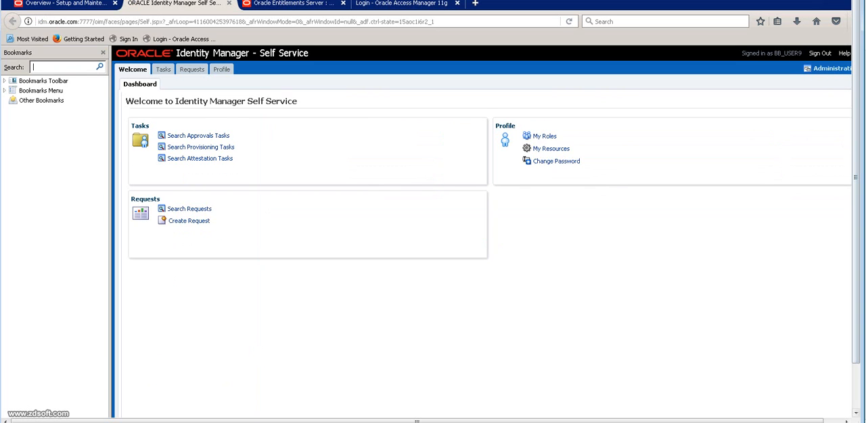
# Go to Identity Manager's delegated administration, search users for "Bb", and open the matching user record.
pyautogui.click(831, 69)
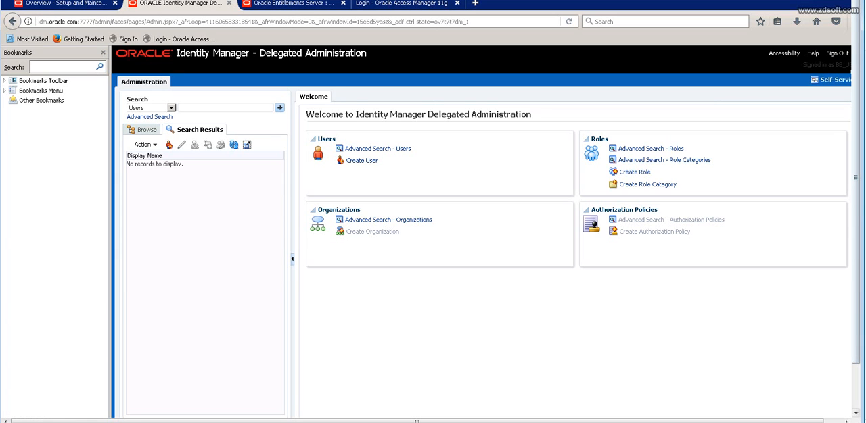
pyautogui.write('B')
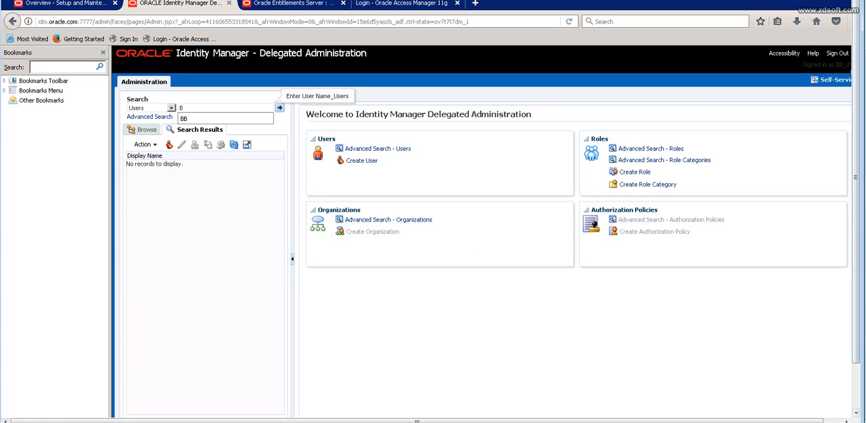
pyautogui.write('4')
pyautogui.press('BackSpace')
pyautogui.write('b')
pyautogui.press('Return')
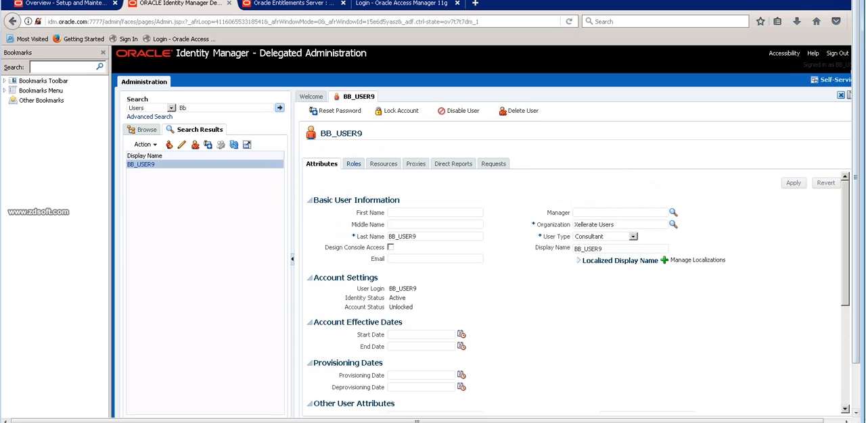
# Display the roles assigned to the open user record.
pyautogui.click(353, 164)
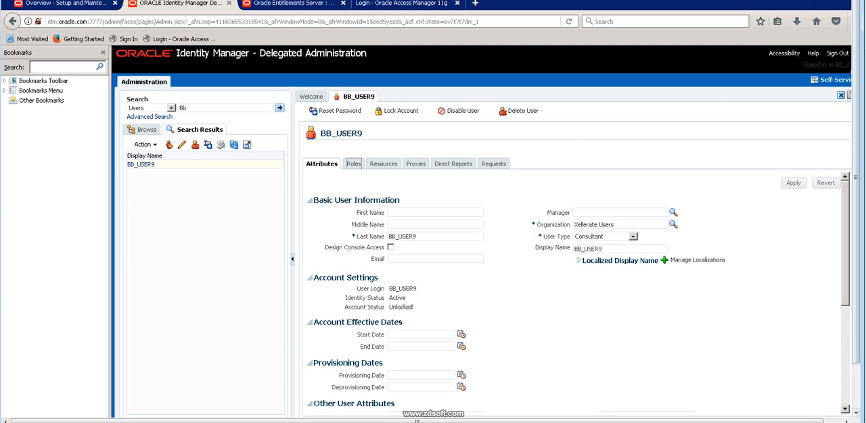
pyautogui.hotkey('alt', 'Tab')
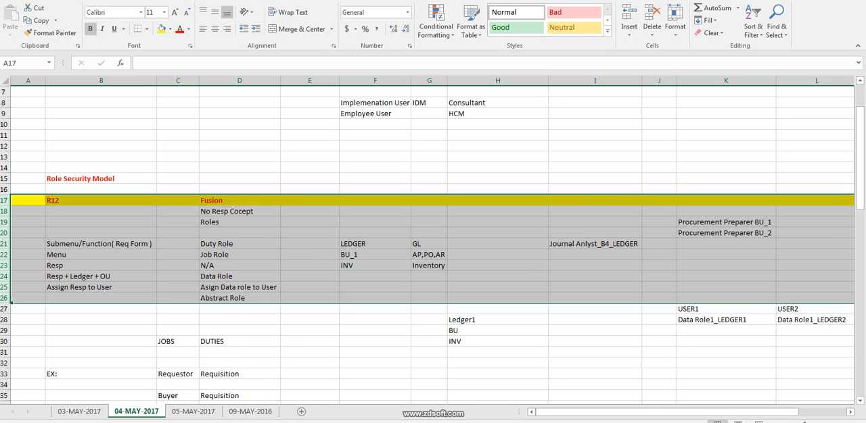
pyautogui.click(725, 222)
pyautogui.click(595, 244)
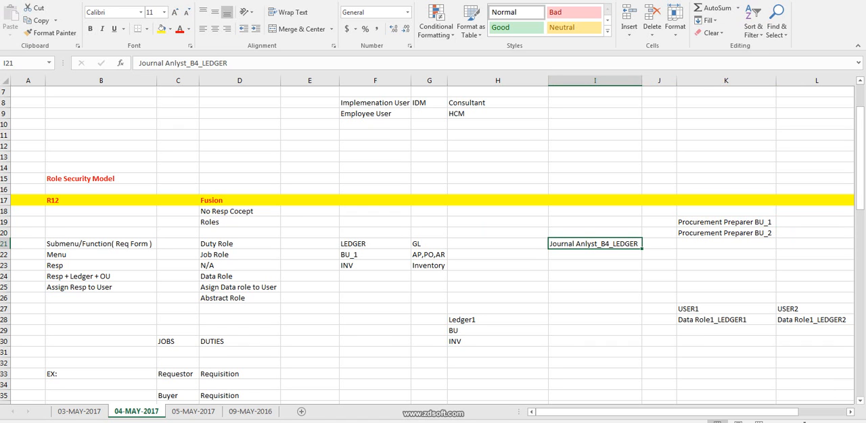
pyautogui.hotkey('alt', 'Tab')
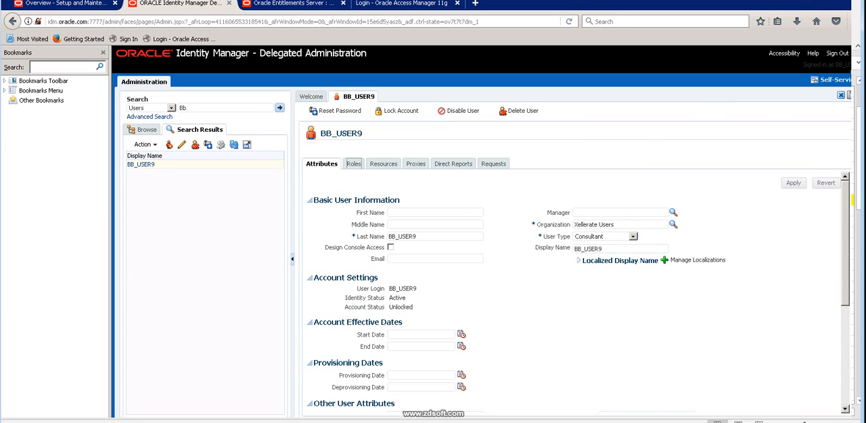
pyautogui.click(349, 164)
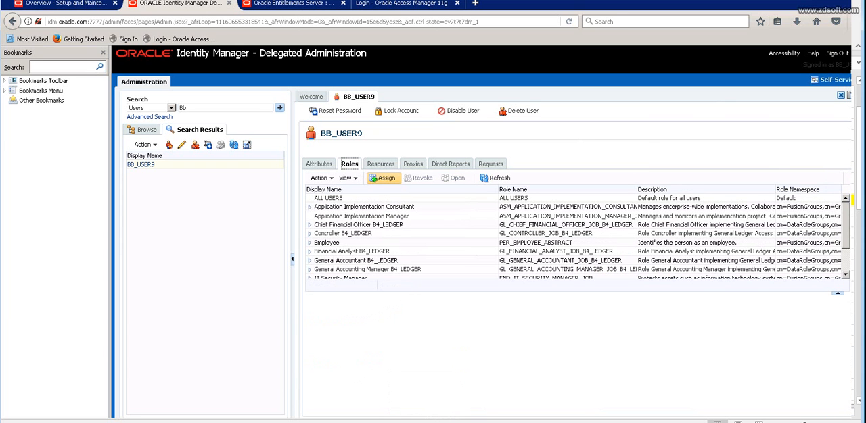
# Start assigning a role to the user and search for roles with the display name "%B4%".
pyautogui.click(382, 178)
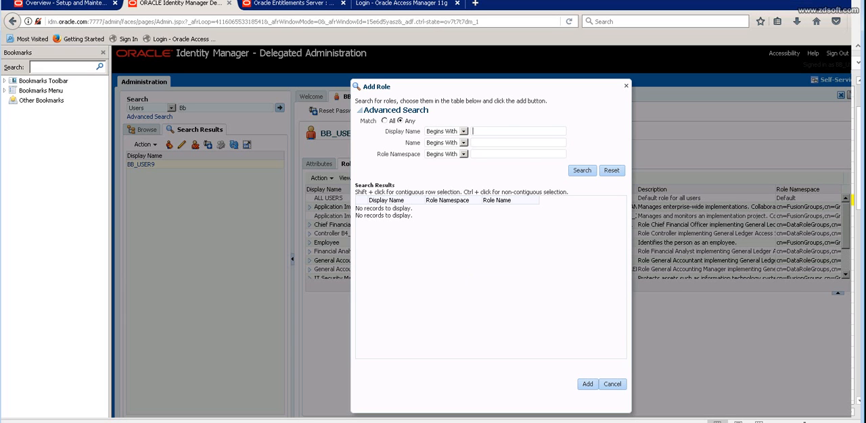
pyautogui.write('%B')
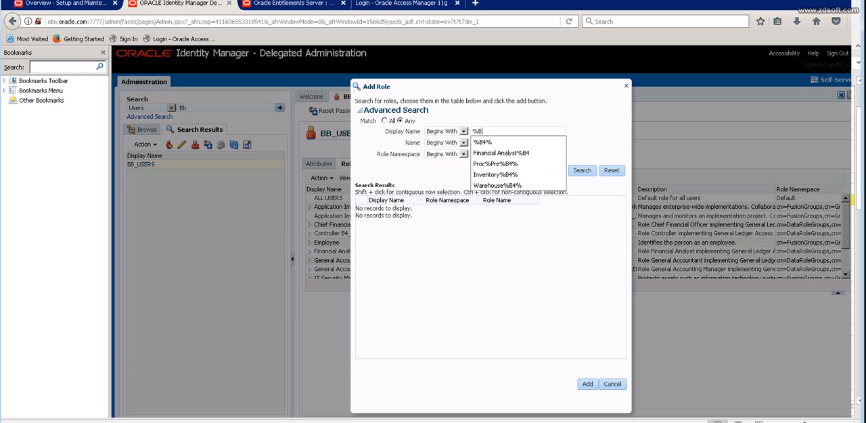
pyautogui.write('4%')
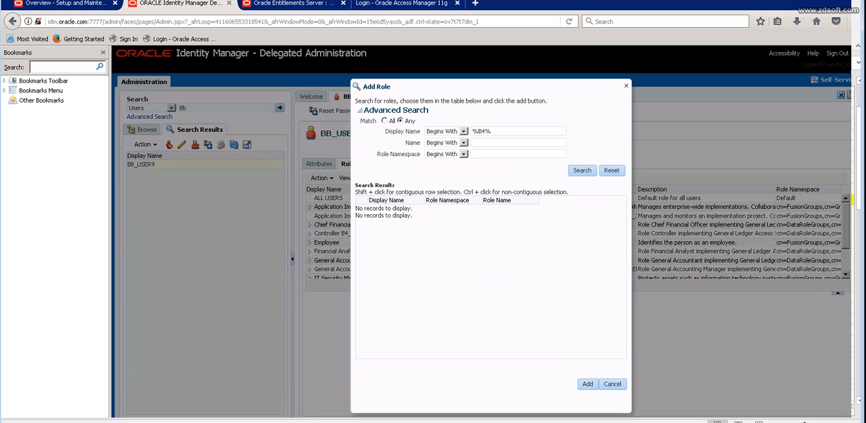
pyautogui.press('Return')
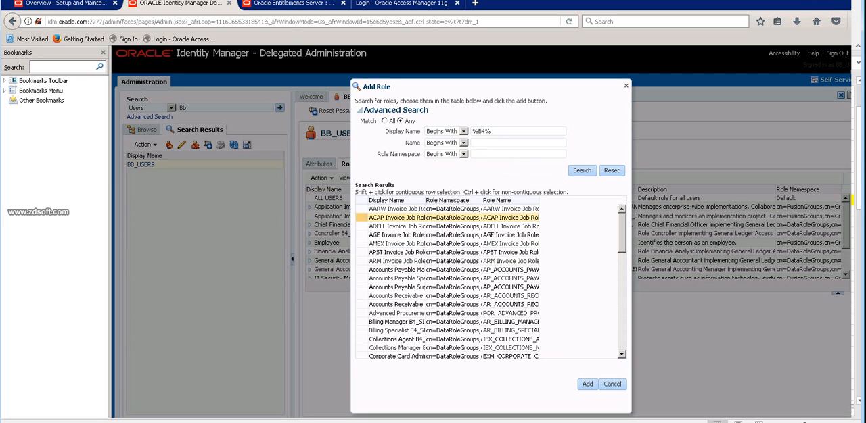
# Narrow the role search to the display name "Gene%B4%" and close the Add Role dialog without adding a role.
pyautogui.click(472, 131)
pyautogui.write('Gene')
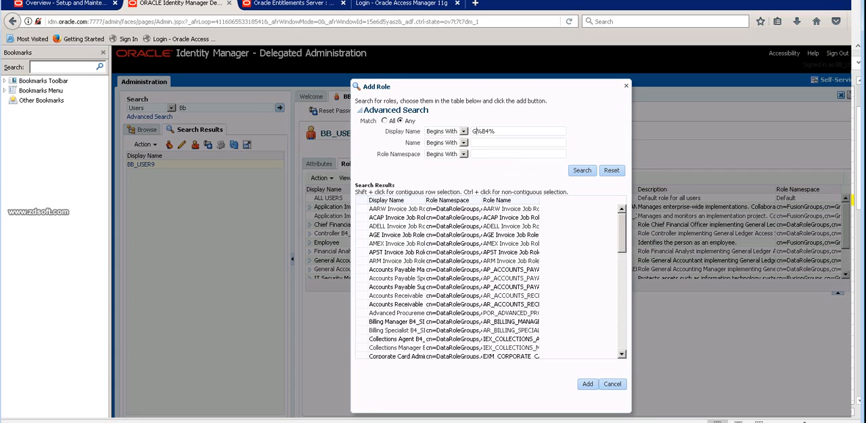
pyautogui.press('Return')
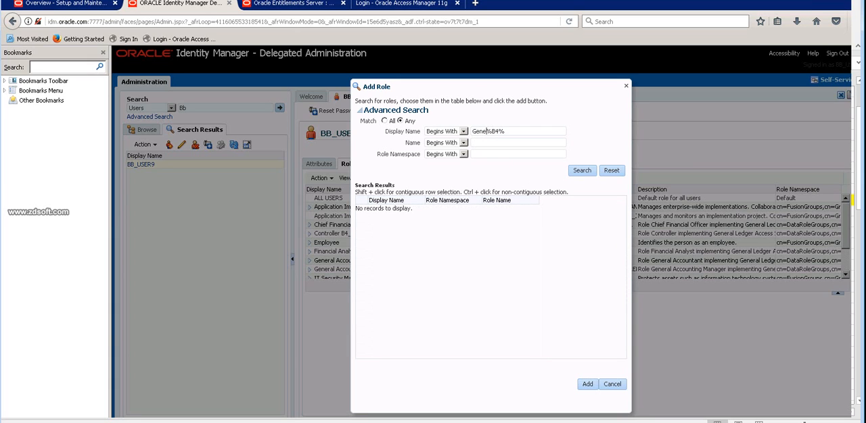
pyautogui.press('BackSpace')
pyautogui.press('BackSpace')
pyautogui.click(626, 86)
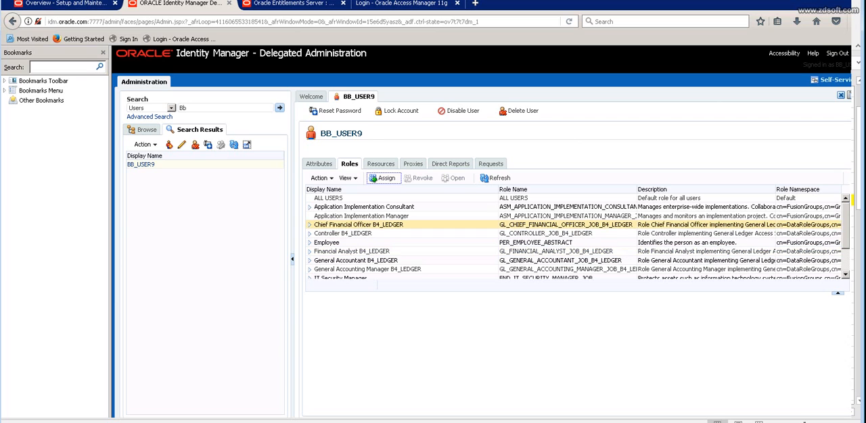
# View the summary information of the user's Controller B4_LEDGER and Financial Analyst B4_LEDGER roles.
pyautogui.click(358, 224)
pyautogui.click(358, 234)
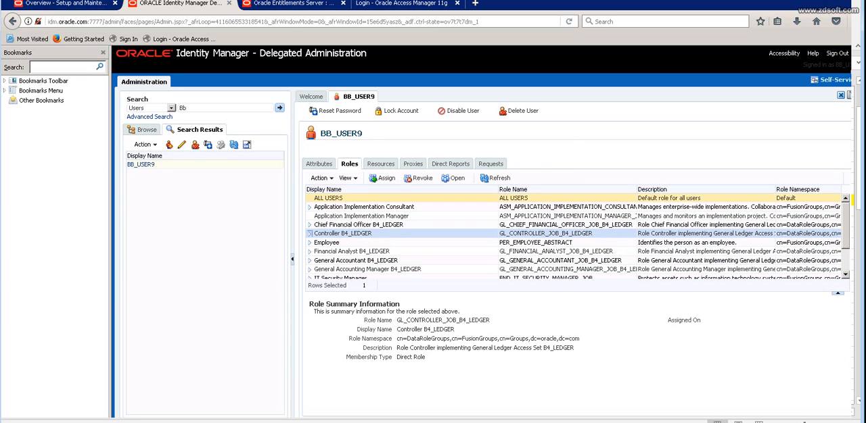
pyautogui.click(351, 251)
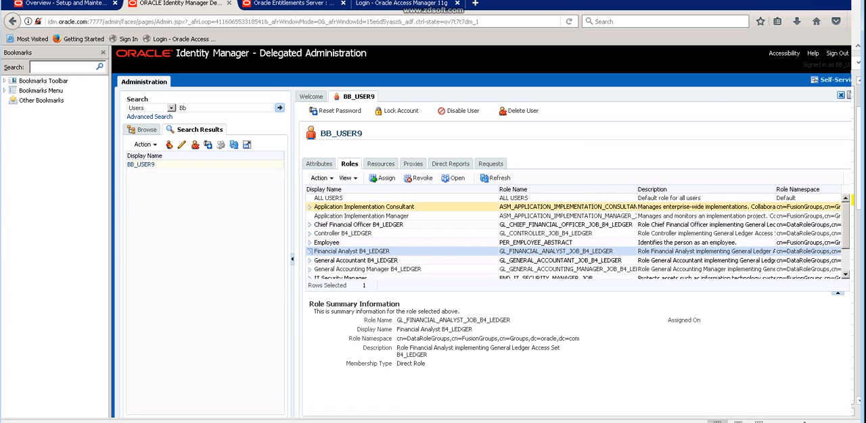
# Switch back to the Excel role security notes and select the "Journal Anlyst_B4_LEDGER" entry in I21.
pyautogui.hotkey('alt', 'Tab')
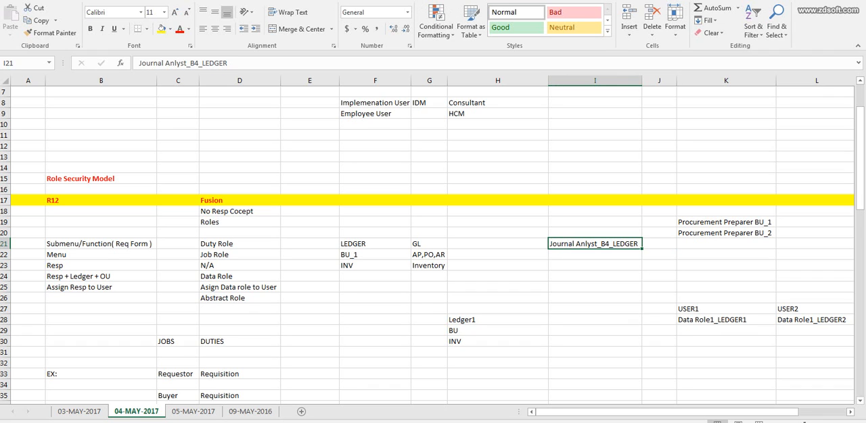
pyautogui.click(374, 244)
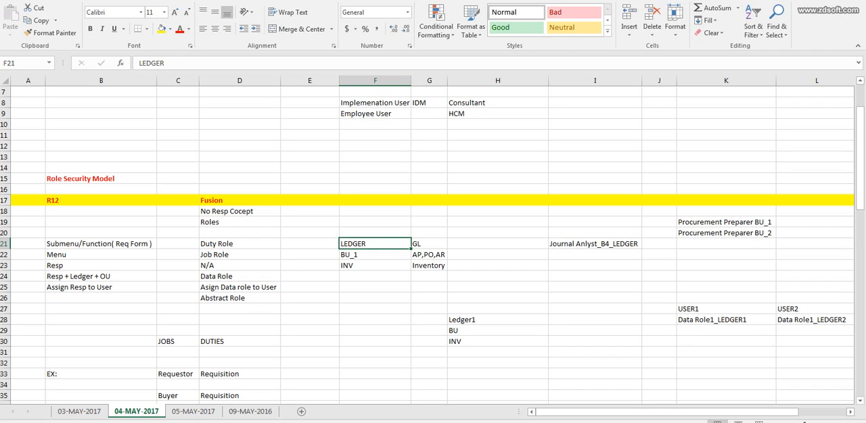
pyautogui.click(239, 277)
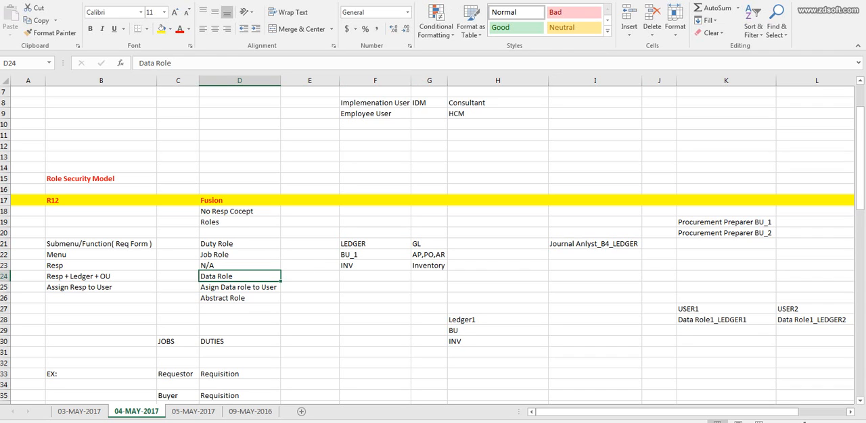
pyautogui.click(594, 244)
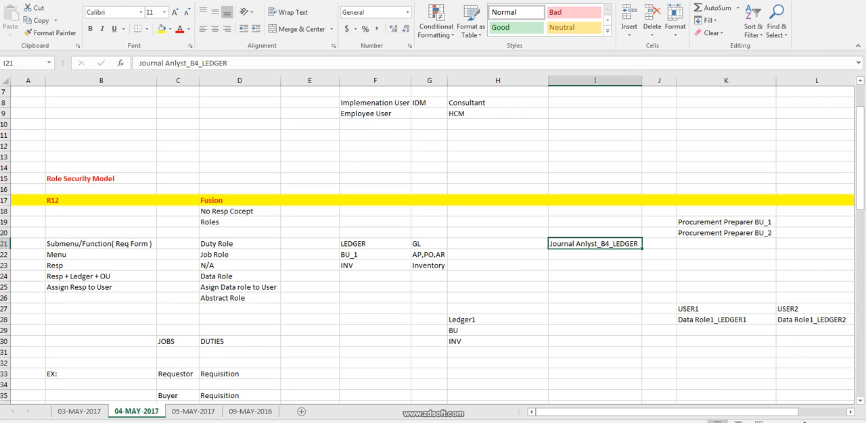
pyautogui.press('Down')
pyautogui.press('Up')
pyautogui.hotkey('ctrl', 'c')
pyautogui.press('Down')
pyautogui.press('F2')
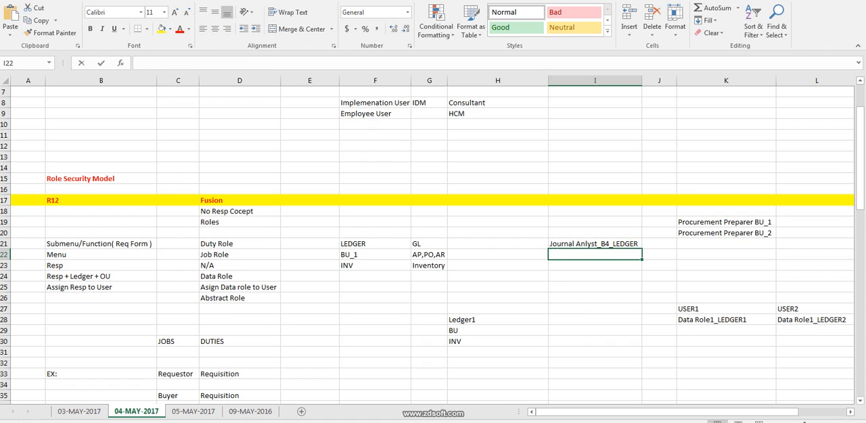
pyautogui.press('Escape')
pyautogui.press('Up')
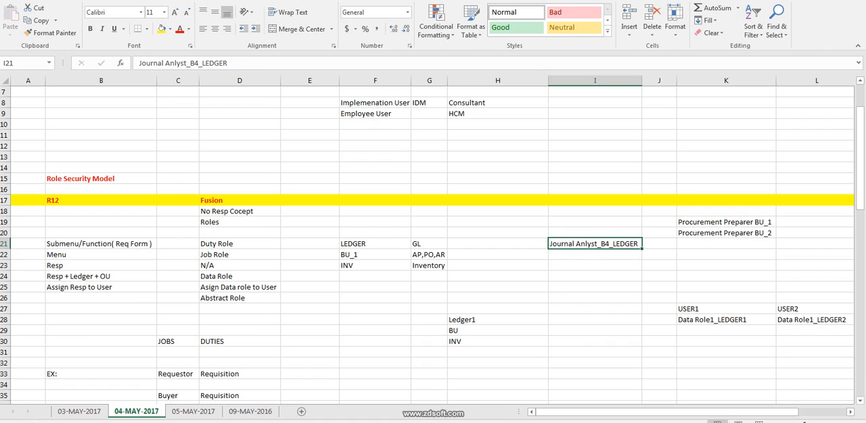
# Enter the ledger example "L1" in cell H19.
pyautogui.click(497, 222)
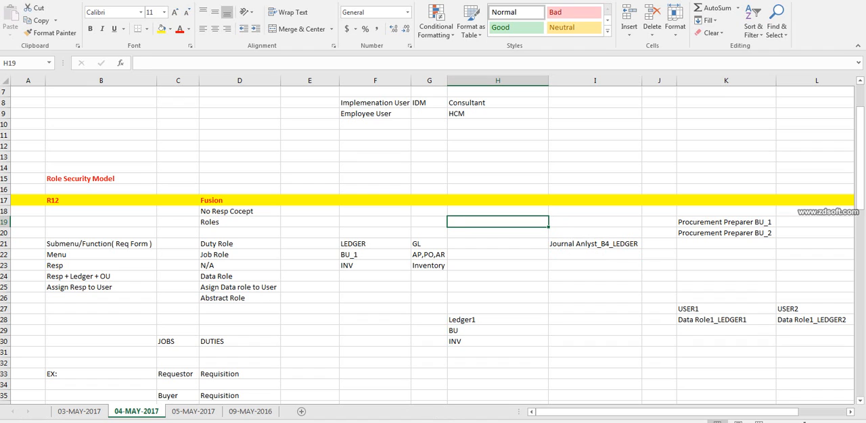
pyautogui.write('L1')
pyautogui.press('Tab')
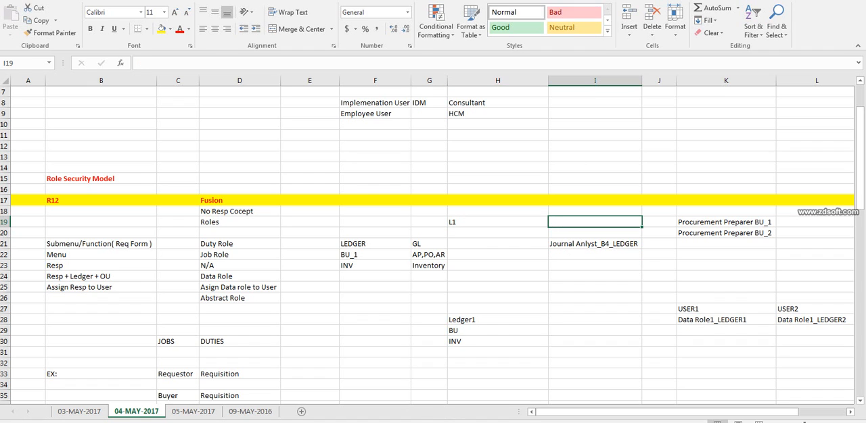
# Enter the ledger example "L2" in I19 and change the I21 entry to "Journal Anlyst_L1".
pyautogui.write('L2')
pyautogui.click(594, 255)
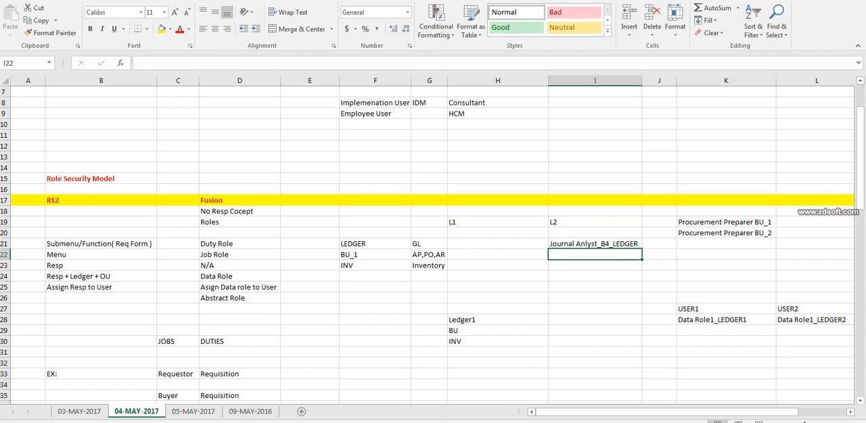
pyautogui.doubleClick(619, 244)
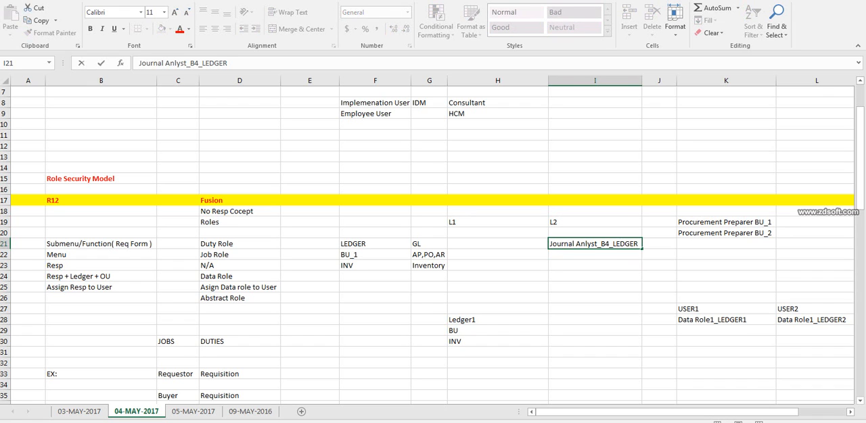
pyautogui.press('BackSpace')
pyautogui.press('BackSpace')
pyautogui.press('BackSpace')
pyautogui.press('BackSpace')
pyautogui.press('BackSpace')
pyautogui.press('BackSpace')
pyautogui.press('BackSpace')
pyautogui.press('BackSpace')
pyautogui.press('BackSpace')
pyautogui.write('L1')
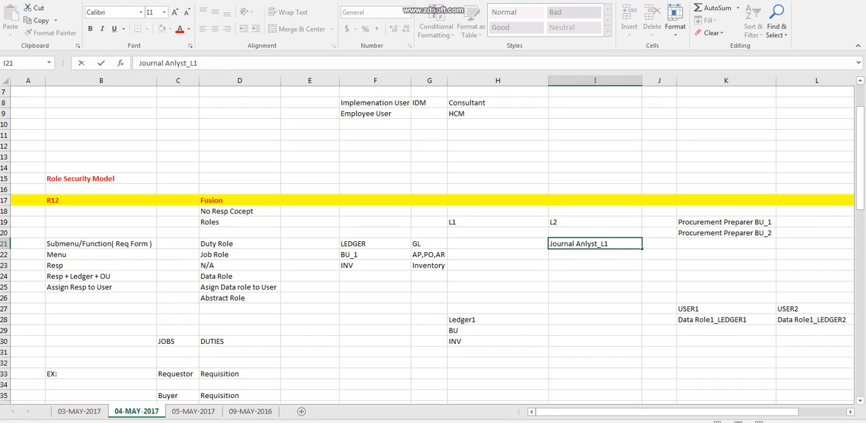
pyautogui.press('Tab')
# Copy the I21 entry into I22 and change the copy to "Journal Anlyst_L2".
pyautogui.press('Left')
pyautogui.hotkey('ctrl', 'c')
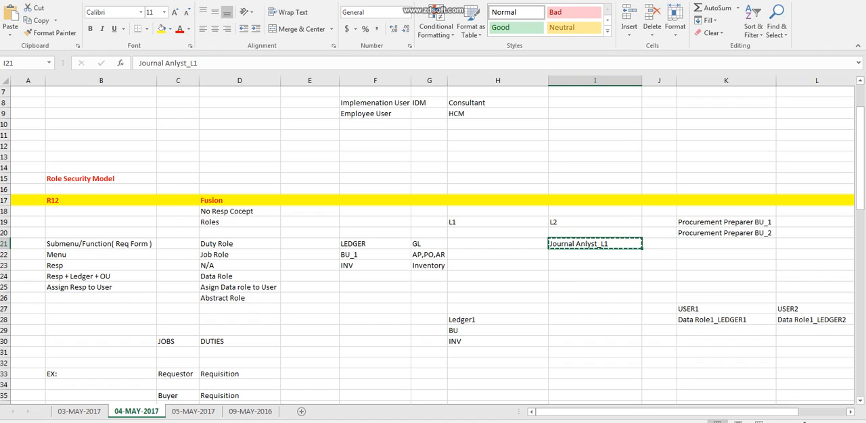
pyautogui.press('Down')
pyautogui.hotkey('ctrl', 'v')
pyautogui.press('F2')
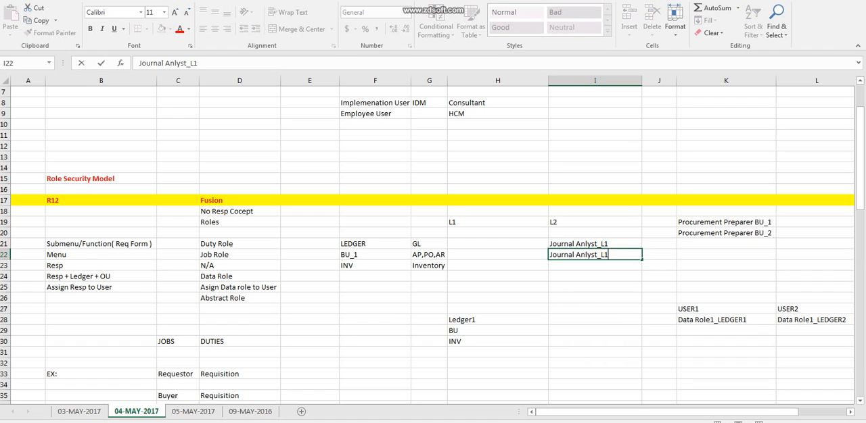
pyautogui.press('BackSpace')
pyautogui.write('2')
pyautogui.click(594, 244)
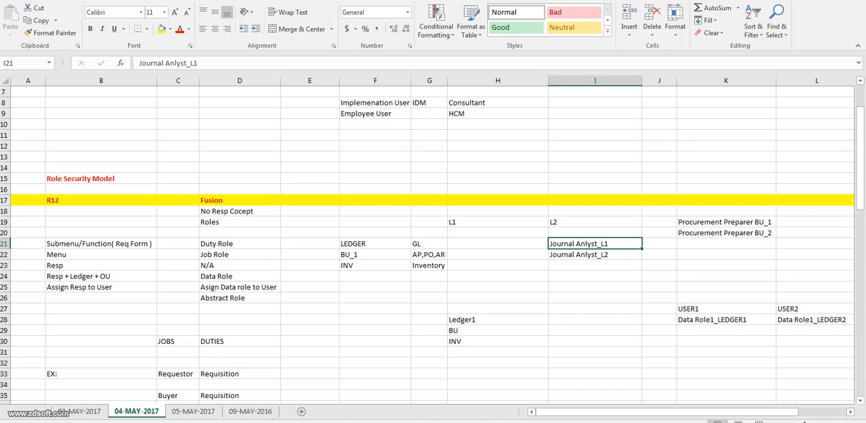
# Move the two Journal Anlyst entries to I24:I25 and enter 3 in K23.
pyautogui.moveTo(594, 244); pyautogui.dragTo(594, 255)
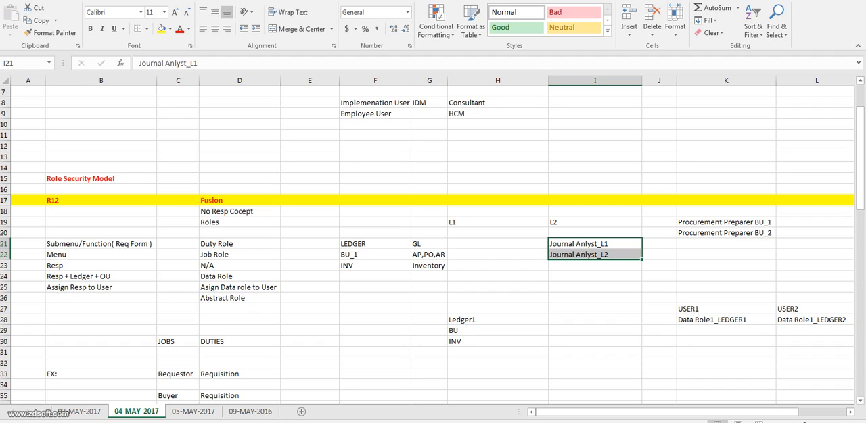
pyautogui.moveTo(608, 260); pyautogui.dragTo(609, 292)
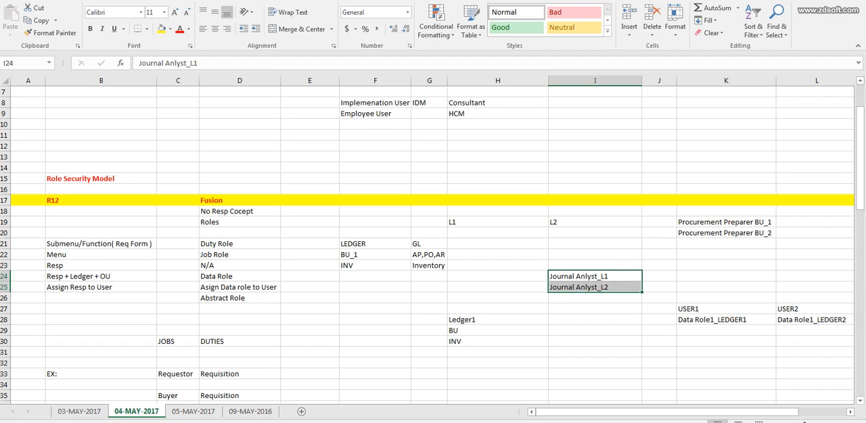
pyautogui.click(725, 266)
pyautogui.write('3')
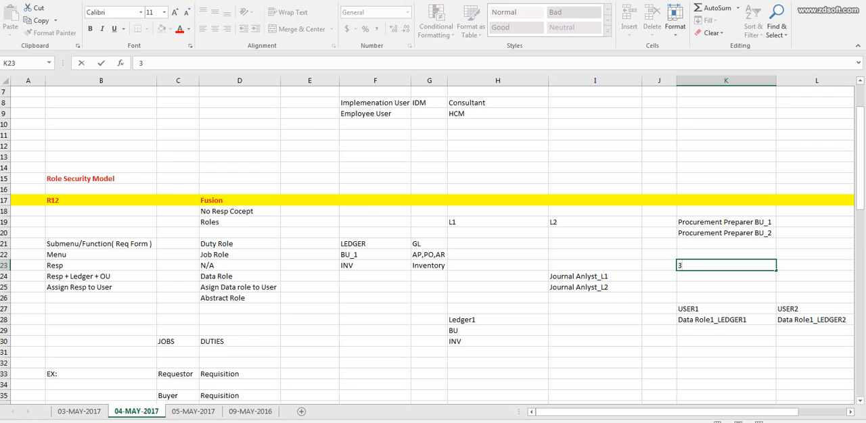
pyautogui.click(594, 288)
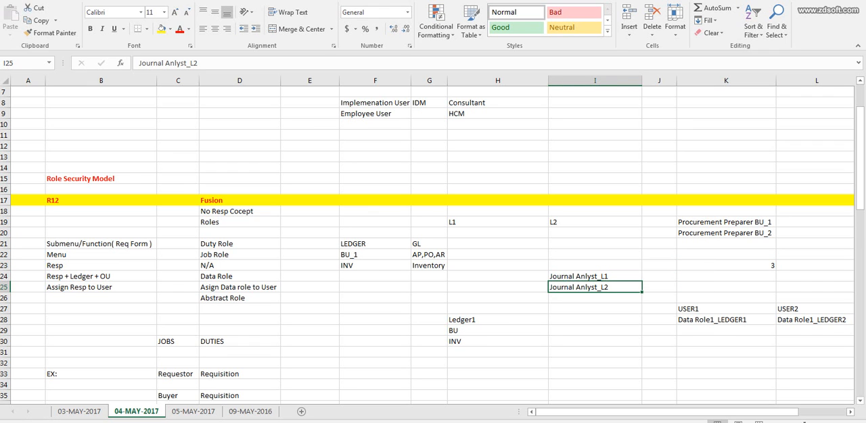
pyautogui.click(725, 265)
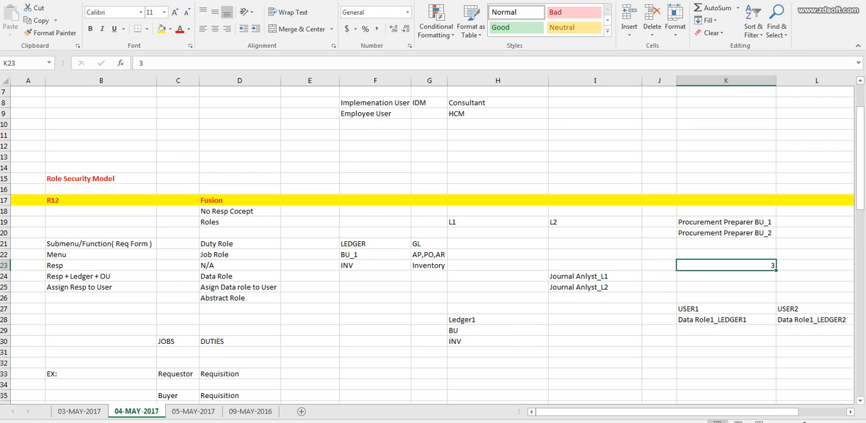
pyautogui.click(595, 287)
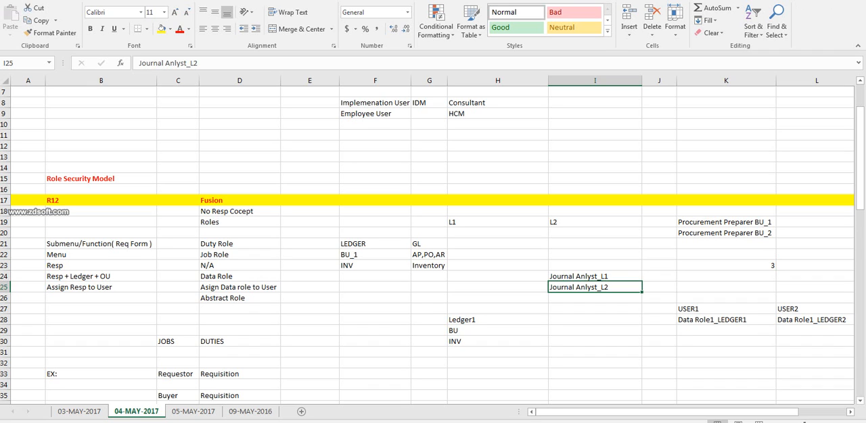
pyautogui.moveTo(595, 255); pyautogui.dragTo(594, 320)
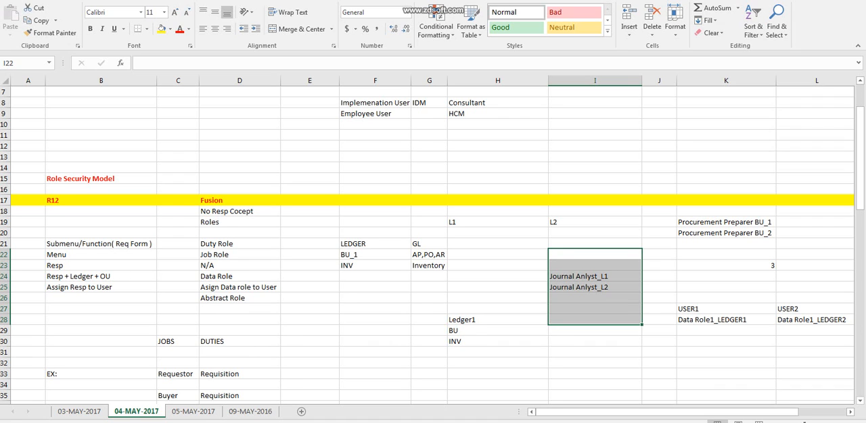
pyautogui.click(375, 245)
# Widen the empty column J between the Journal Anlyst and Procurement Preparer entries.
pyautogui.click(595, 255)
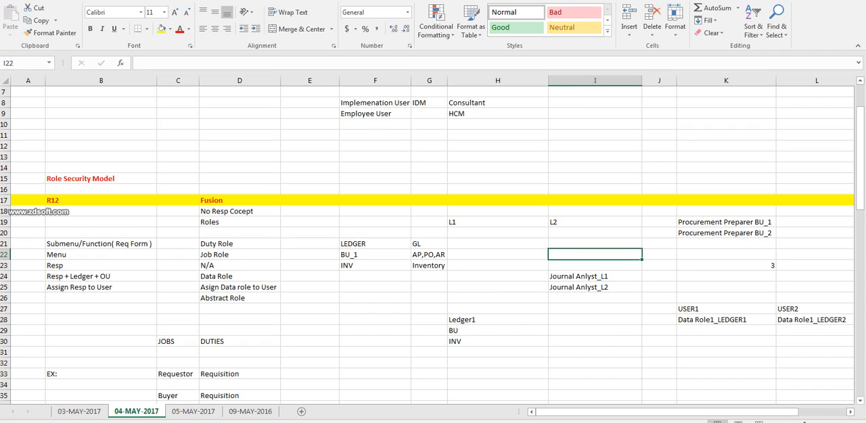
pyautogui.click(659, 255)
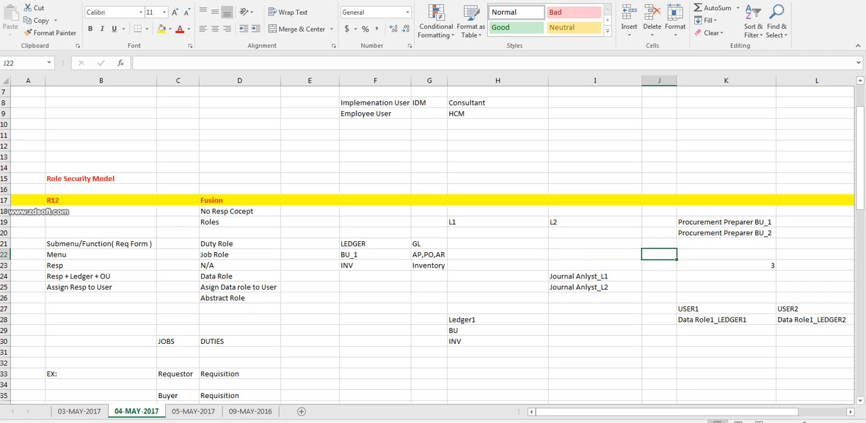
pyautogui.moveTo(676, 80); pyautogui.dragTo(761, 80)
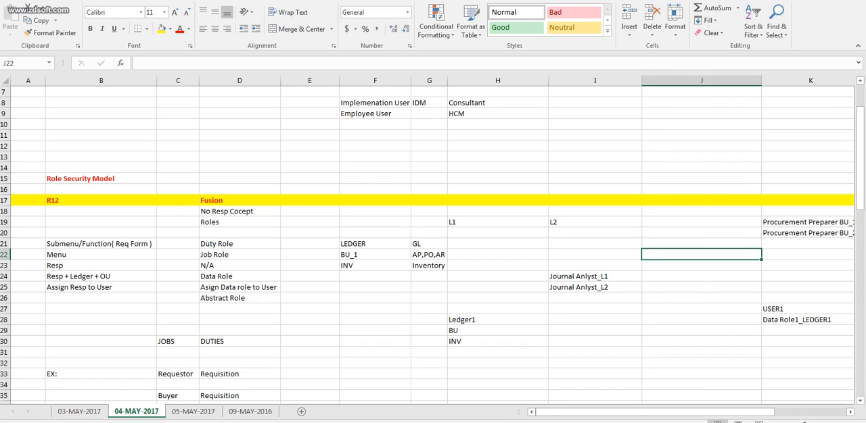
# Review the Journal Anlyst_L1 and Journal Anlyst_L2 entries alongside the empty column J and the Procurement Preparer BU_1 entry.
pyautogui.moveTo(595, 254); pyautogui.dragTo(594, 363)
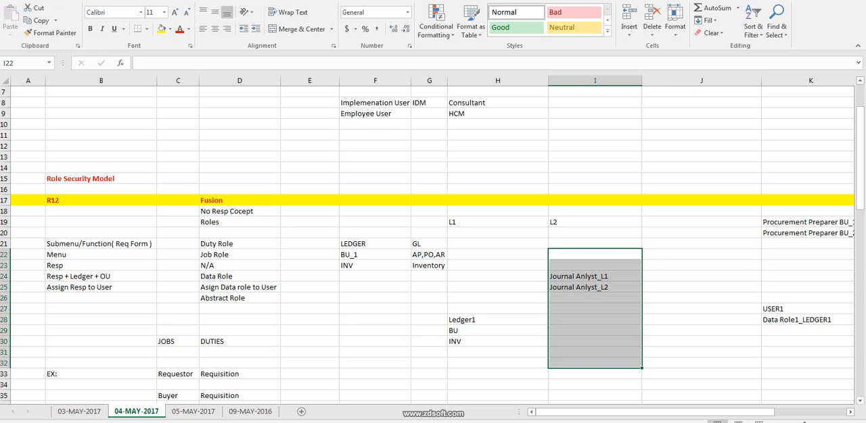
pyautogui.click(595, 276)
pyautogui.click(702, 244)
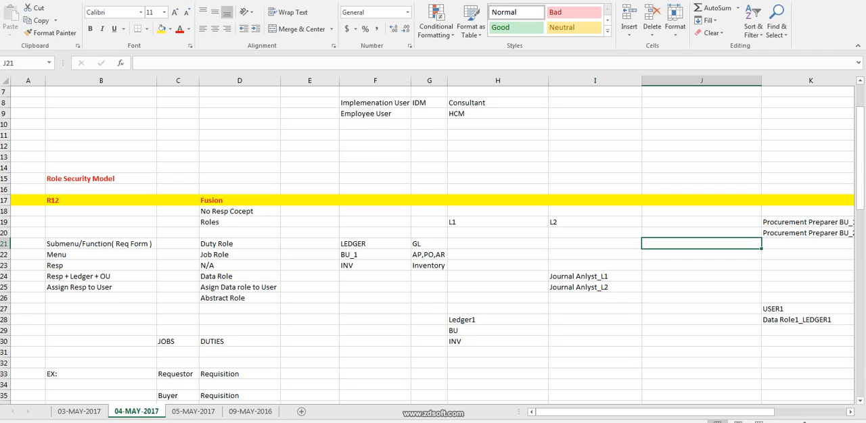
pyautogui.click(594, 276)
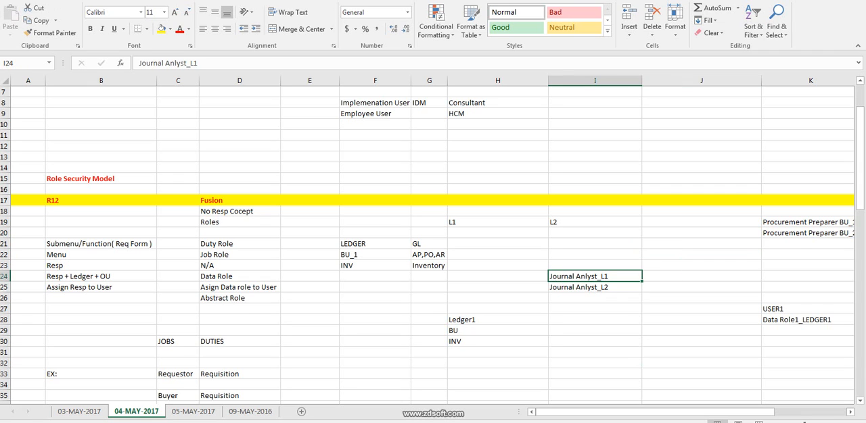
pyautogui.click(810, 223)
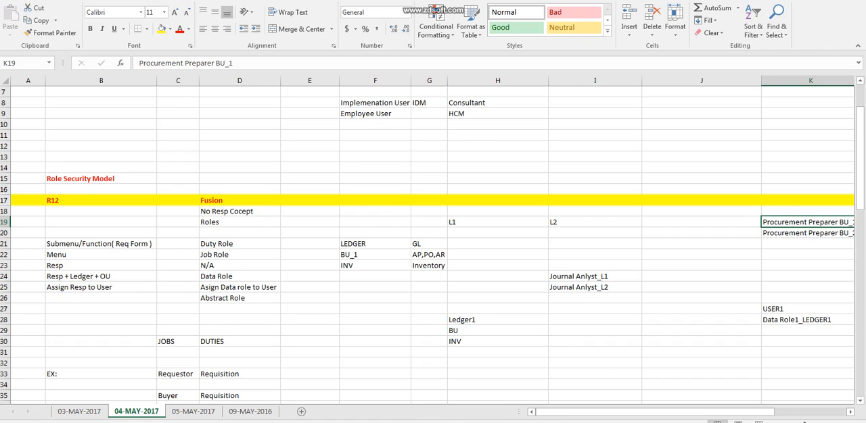
pyautogui.press('F2')
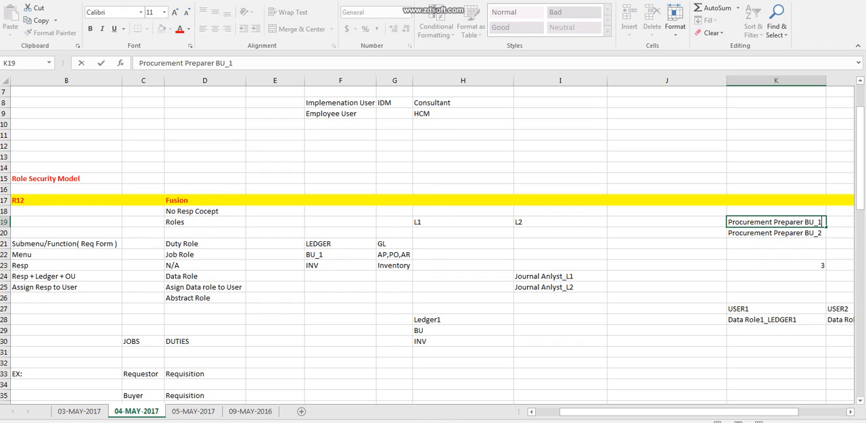
pyautogui.moveTo(666, 232); pyautogui.dragTo(666, 374)
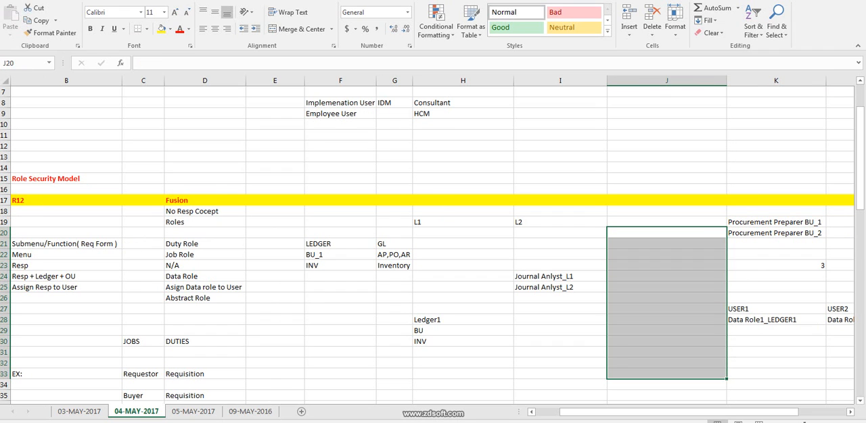
pyautogui.click(666, 233)
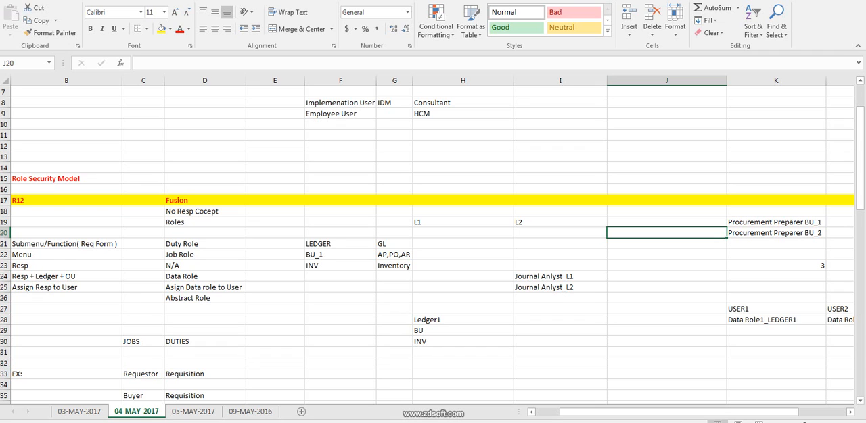
pyautogui.moveTo(666, 232); pyautogui.dragTo(666, 385)
pyautogui.click(274, 287)
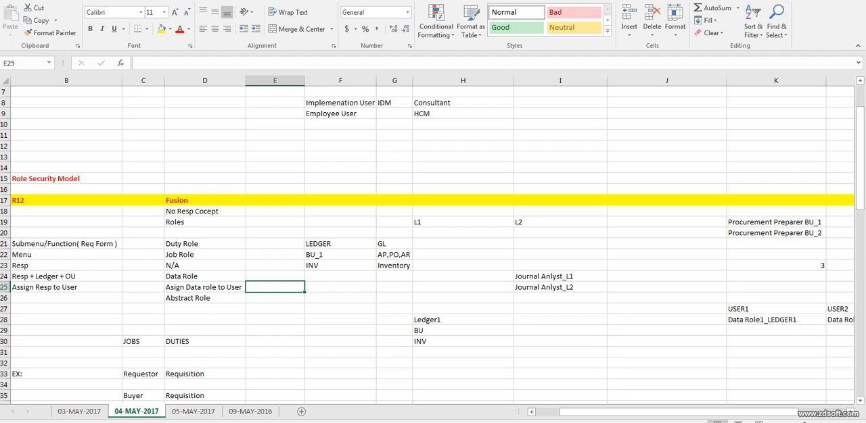
pyautogui.moveTo(666, 232); pyautogui.dragTo(666, 374)
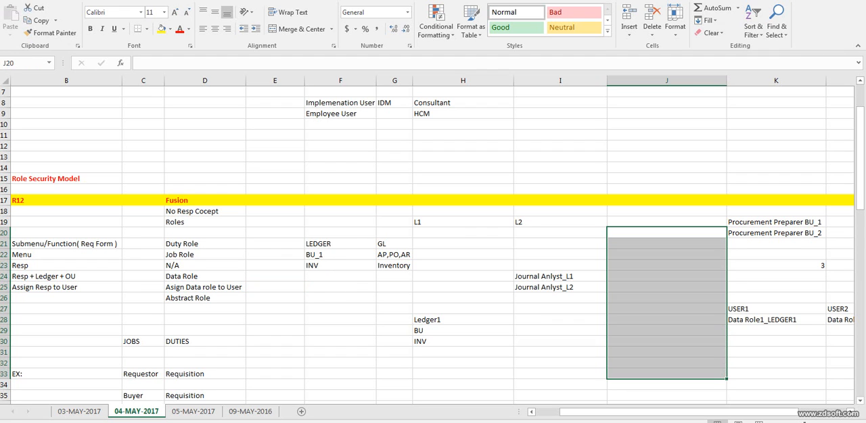
pyautogui.click(666, 288)
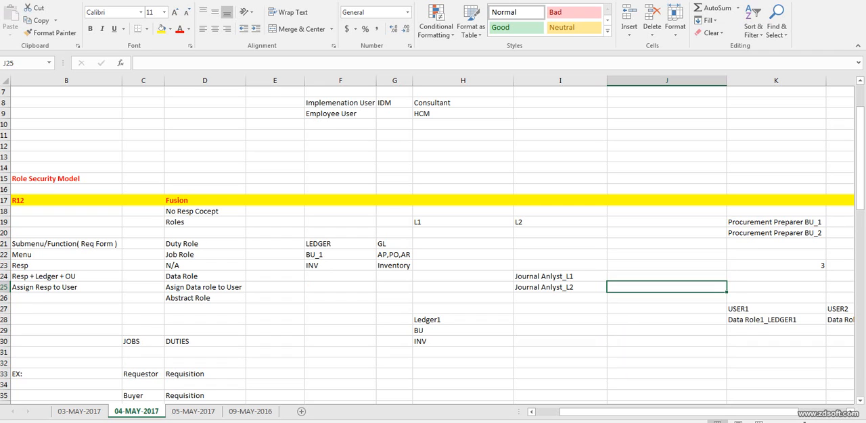
pyautogui.moveTo(666, 221); pyautogui.dragTo(666, 374)
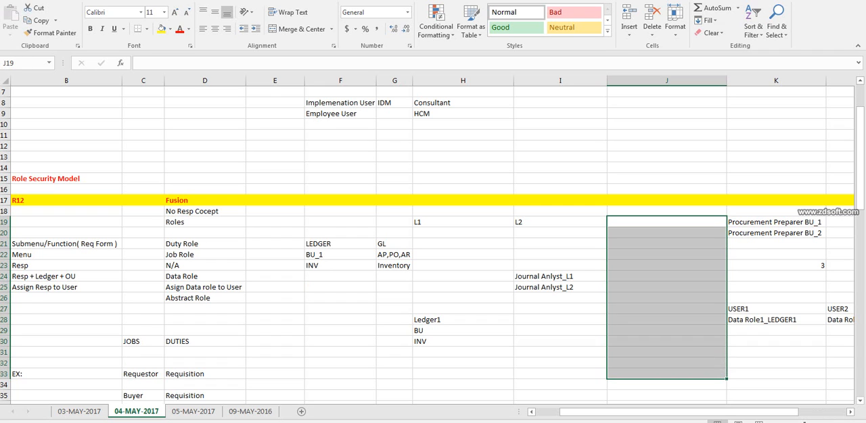
pyautogui.click(560, 277)
pyautogui.click(559, 287)
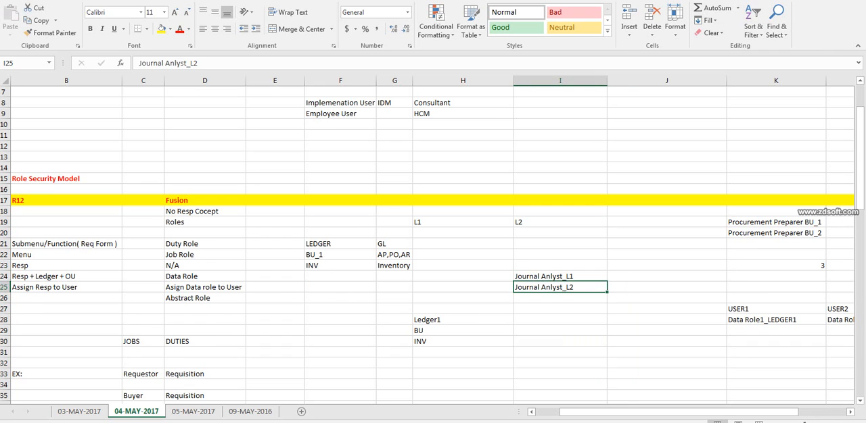
pyautogui.click(560, 277)
pyautogui.click(559, 287)
pyautogui.moveTo(666, 232); pyautogui.dragTo(666, 385)
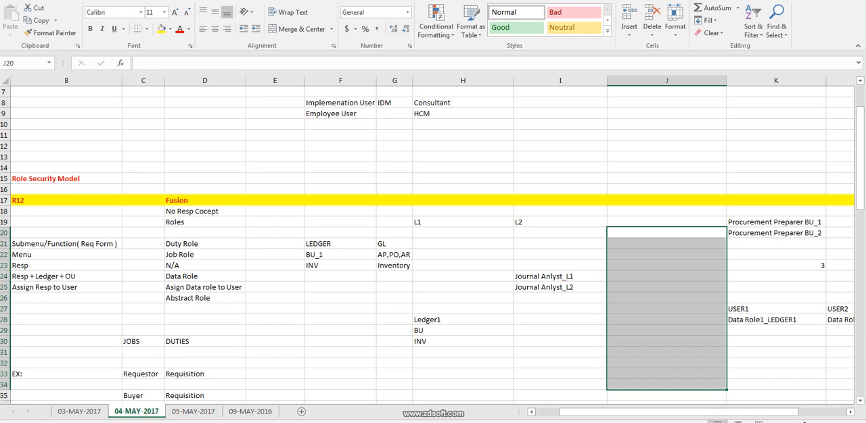
# Check the user's assigned roles in Oracle Identity Manager, return to the Excel notes and review the LEDGER and BU_1 entries.
pyautogui.hotkey('alt', 'Tab')
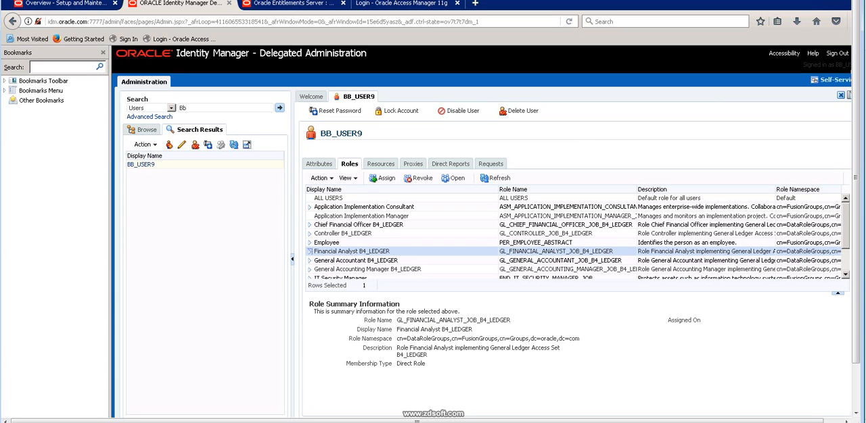
pyautogui.hotkey('alt', 'Tab')
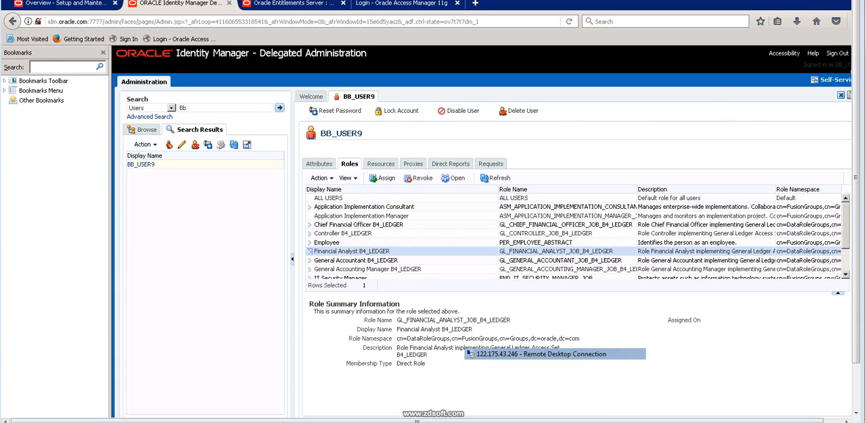
pyautogui.click(560, 277)
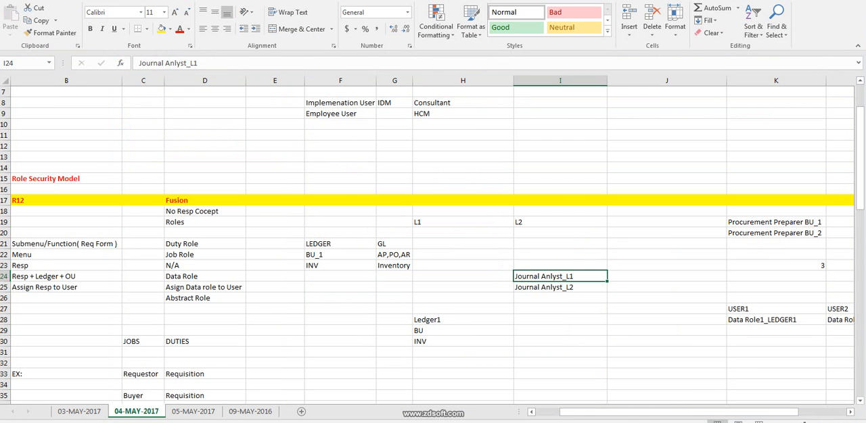
pyautogui.click(666, 276)
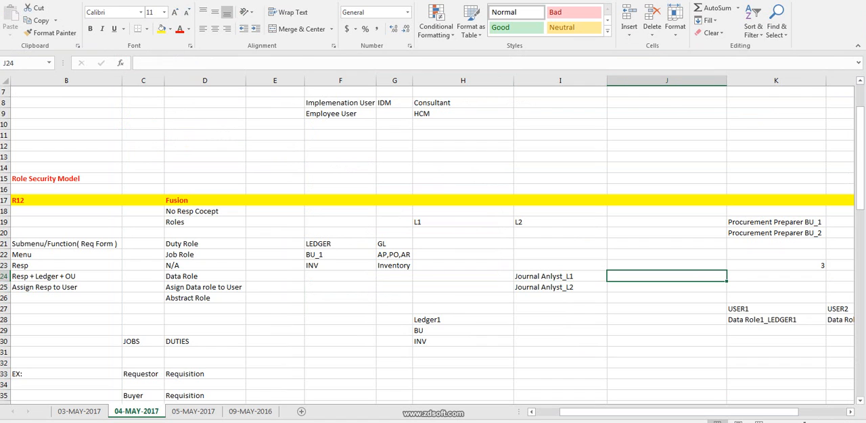
pyautogui.click(340, 244)
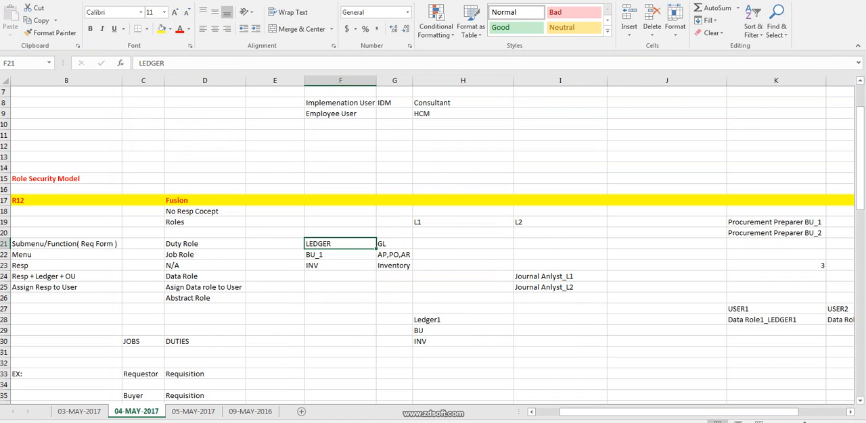
pyautogui.click(340, 255)
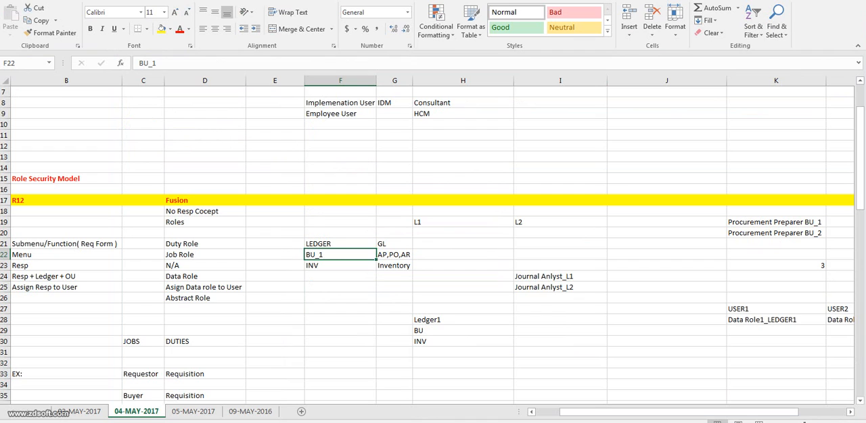
# Review the BU_1 entry in F22 against its AP,PO,AR modules in G22.
pyautogui.click(395, 255)
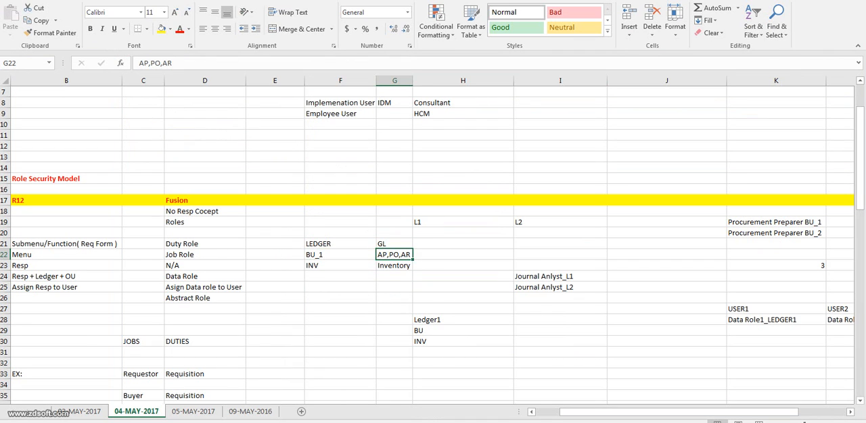
pyautogui.click(340, 254)
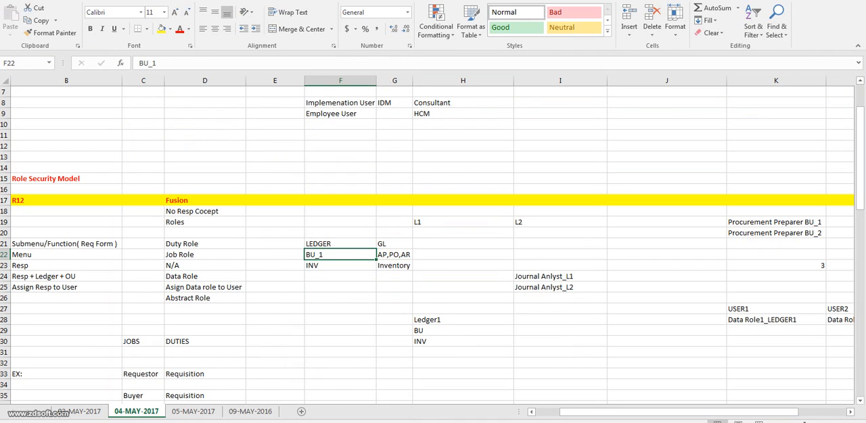
pyautogui.click(395, 255)
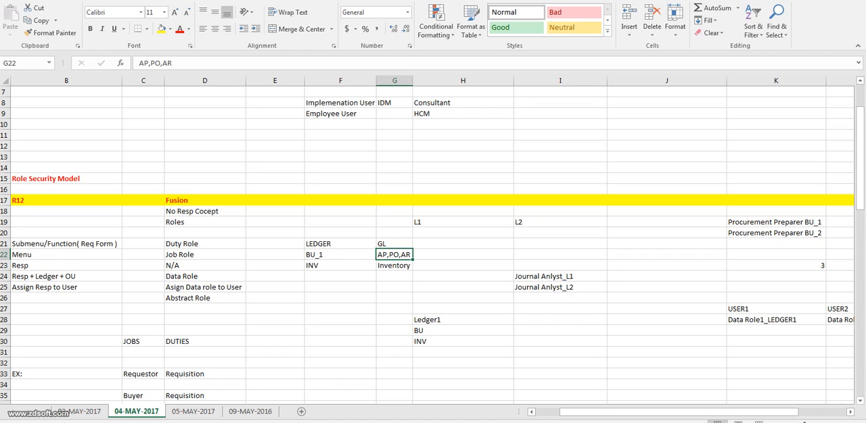
pyautogui.click(341, 255)
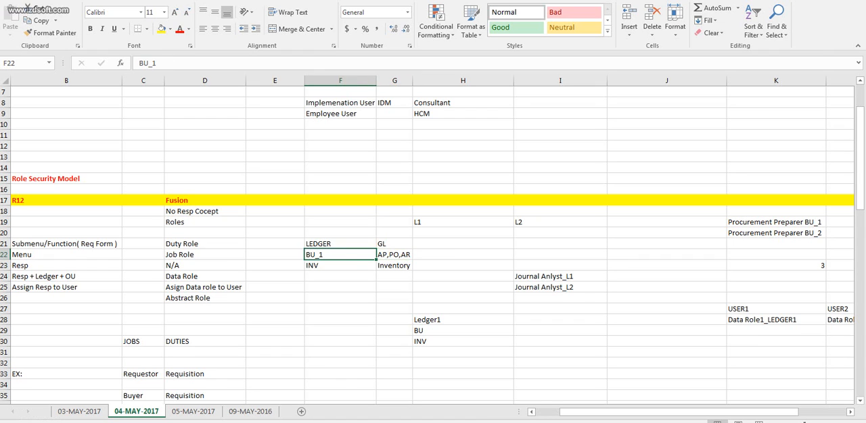
pyautogui.click(394, 255)
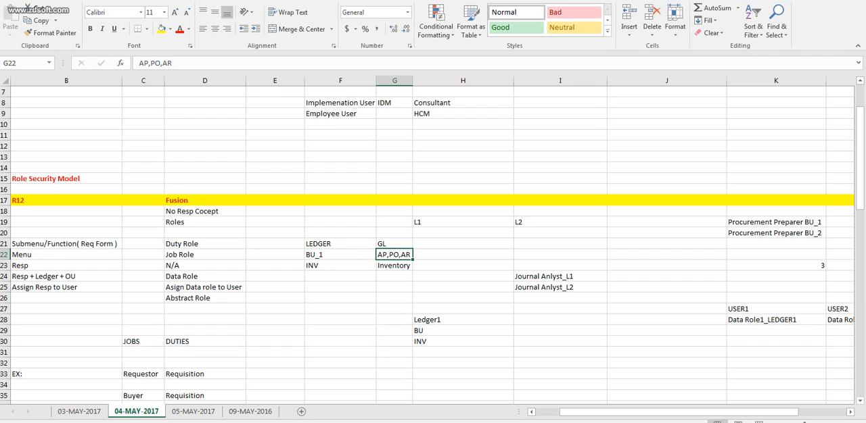
pyautogui.click(340, 255)
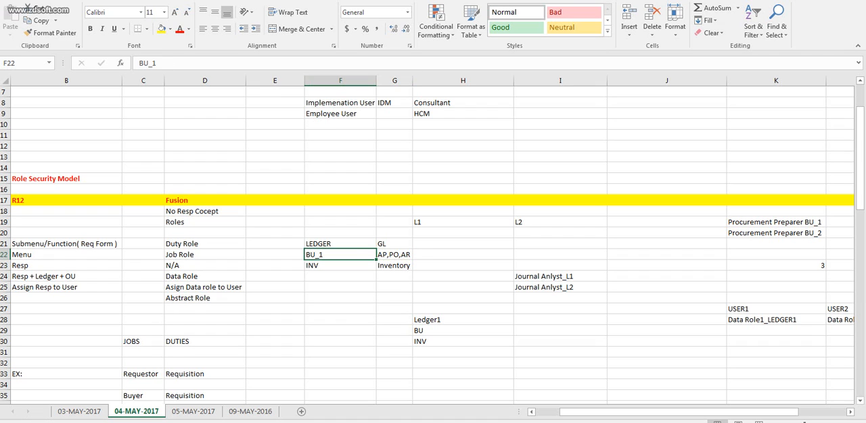
pyautogui.click(394, 255)
pyautogui.click(340, 255)
# Review the INV and Inventory pair in row 23 and compare it with the LEDGER–GL and BU_1–AP,PO,AR pairs.
pyautogui.click(340, 266)
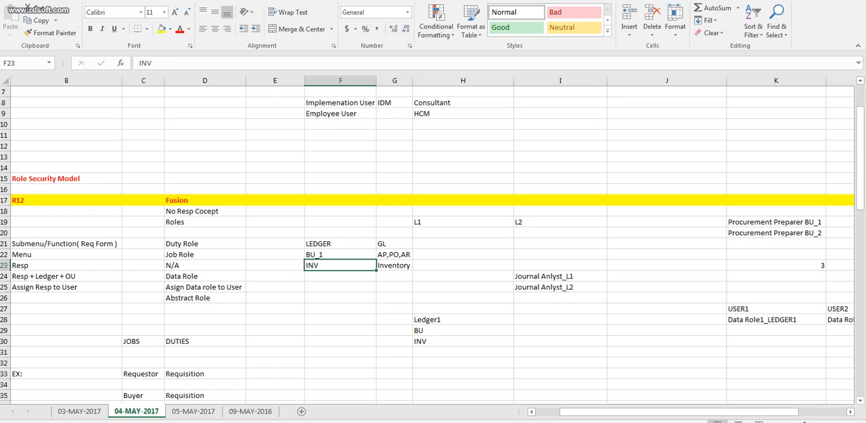
pyautogui.click(394, 266)
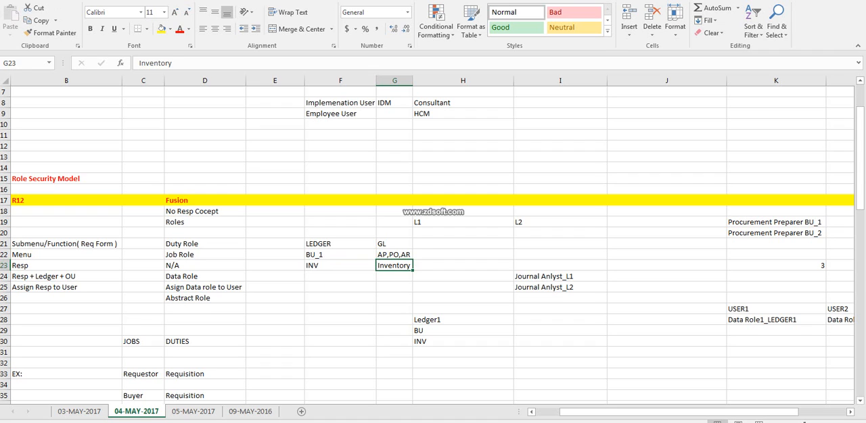
pyautogui.click(340, 266)
pyautogui.moveTo(394, 265); pyautogui.dragTo(666, 266)
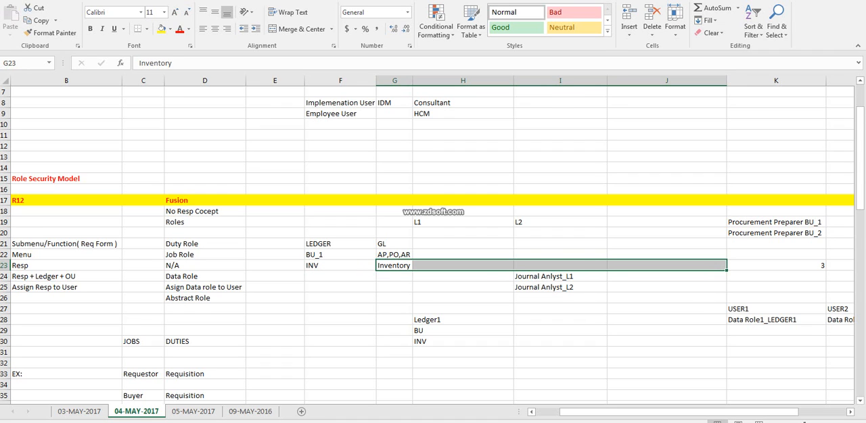
pyautogui.click(340, 265)
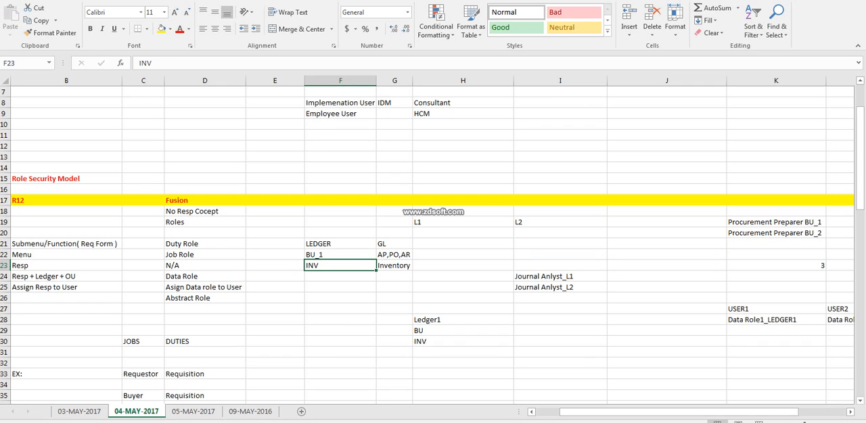
pyautogui.click(340, 244)
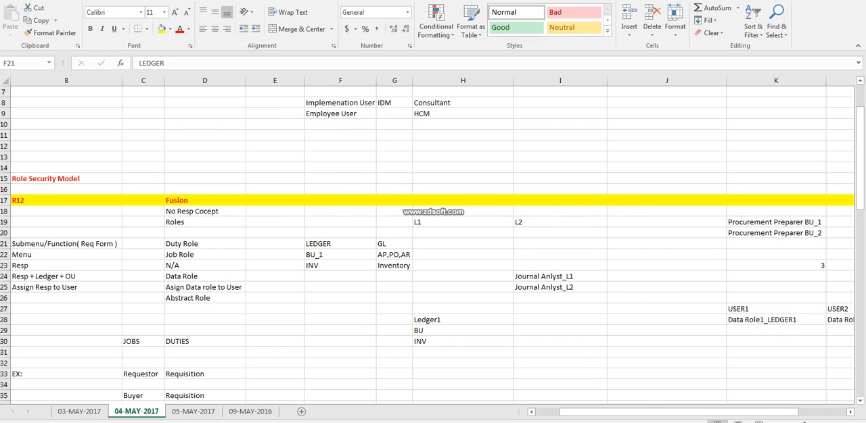
pyautogui.hotkey('alt', 'Tab')
pyautogui.hotkey('alt', 'Tab')
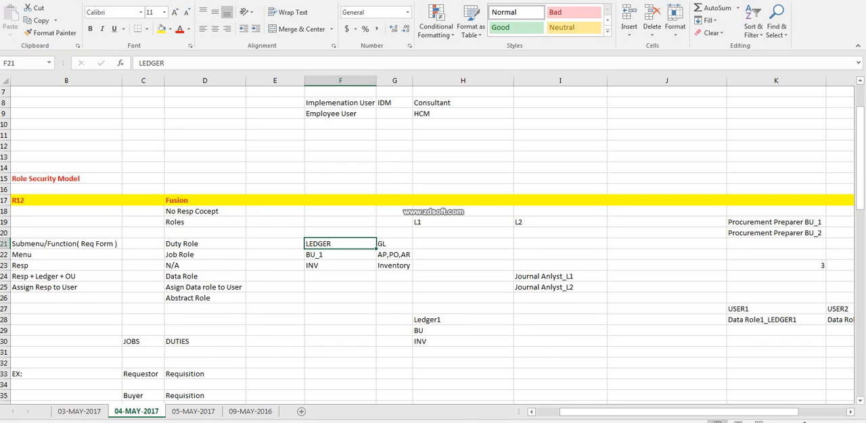
pyautogui.click(394, 255)
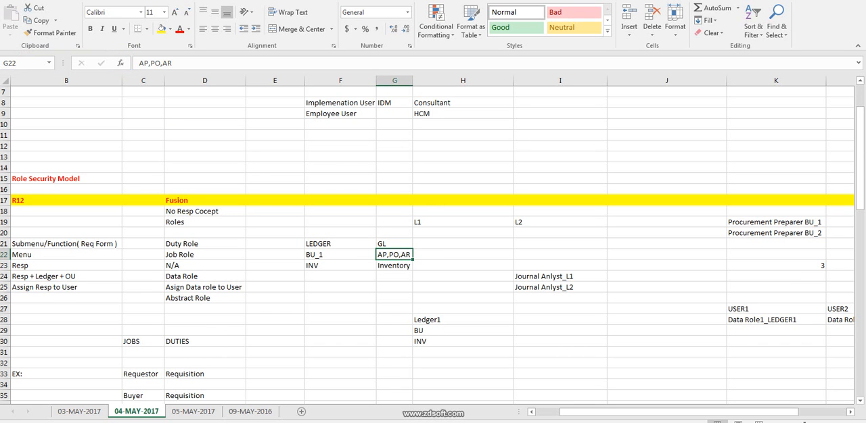
pyautogui.click(340, 244)
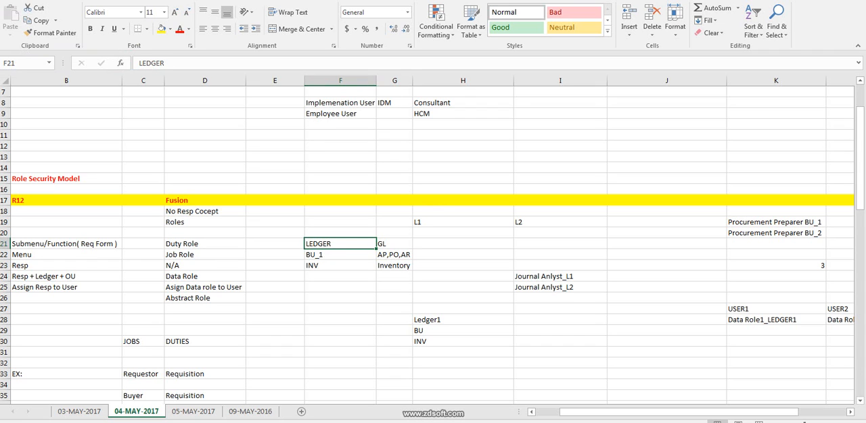
pyautogui.click(395, 245)
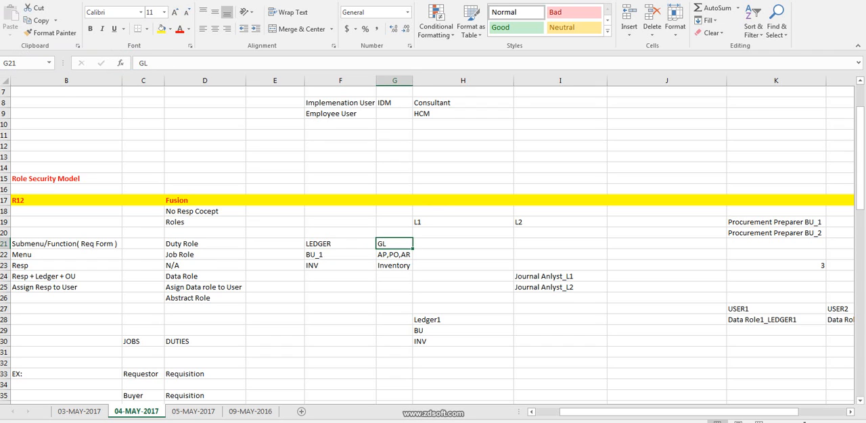
pyautogui.click(340, 255)
pyautogui.click(395, 255)
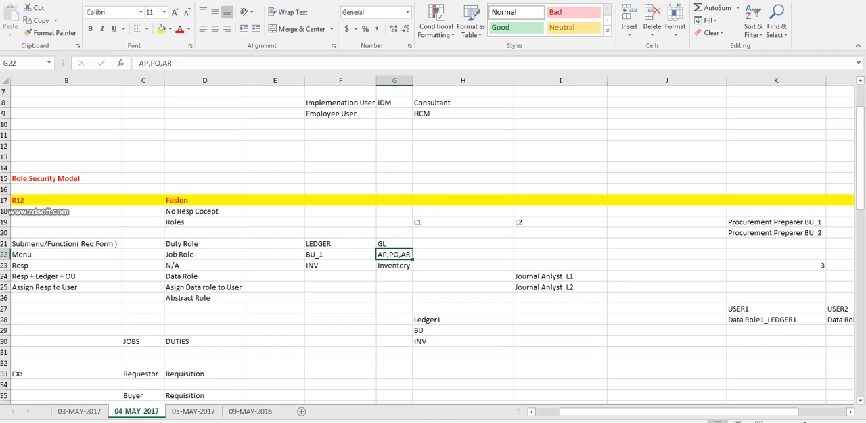
# Replace the INV entry in F23, beside Inventory, with ORG.
pyautogui.click(340, 265)
pyautogui.write('ORG')
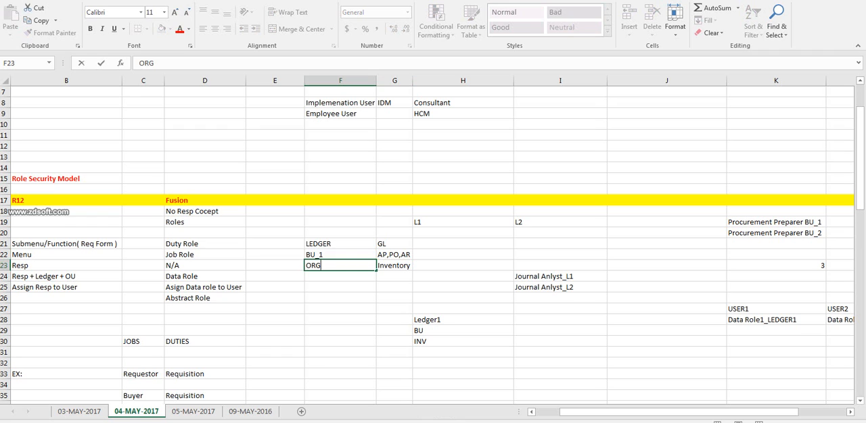
pyautogui.click(395, 266)
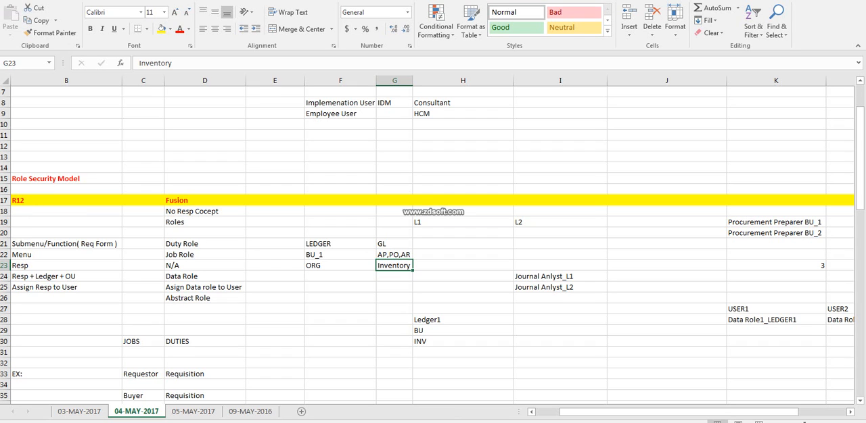
pyautogui.click(462, 146)
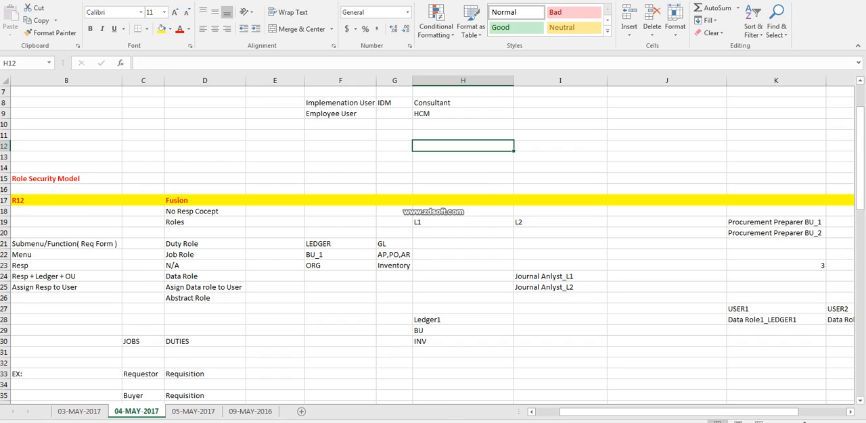